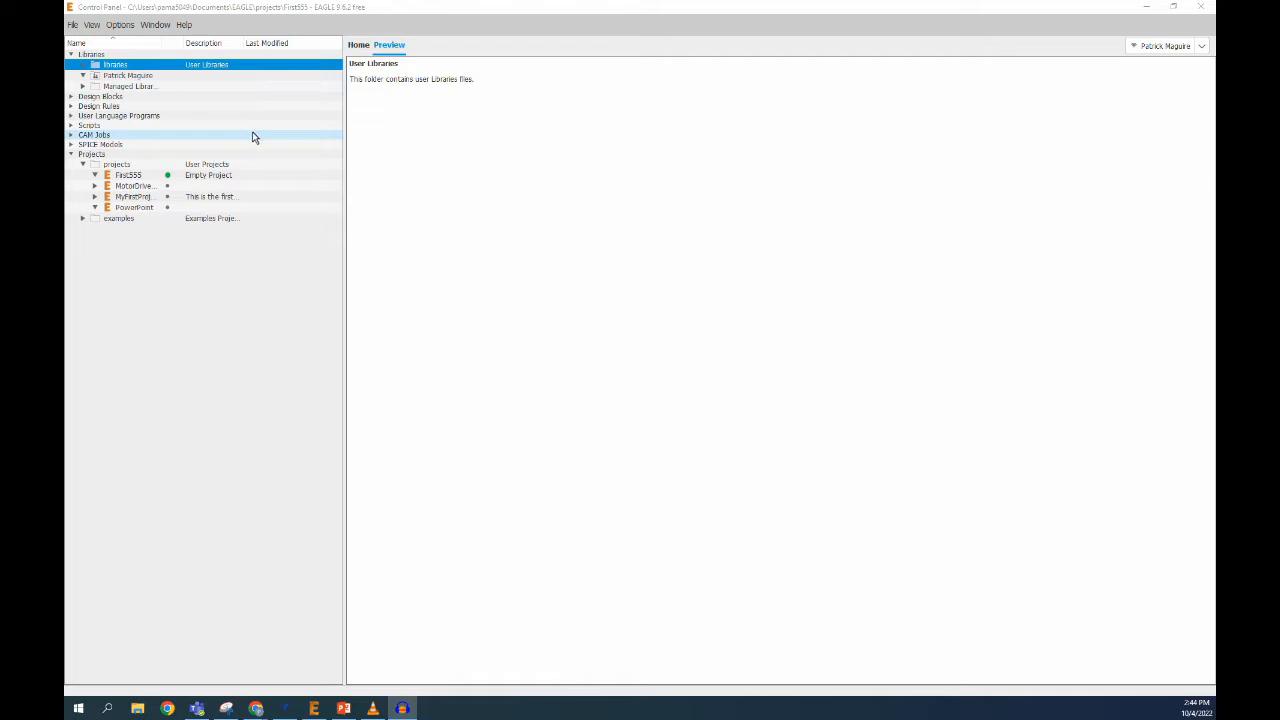
- Create a new, empty component library
click(72, 25)
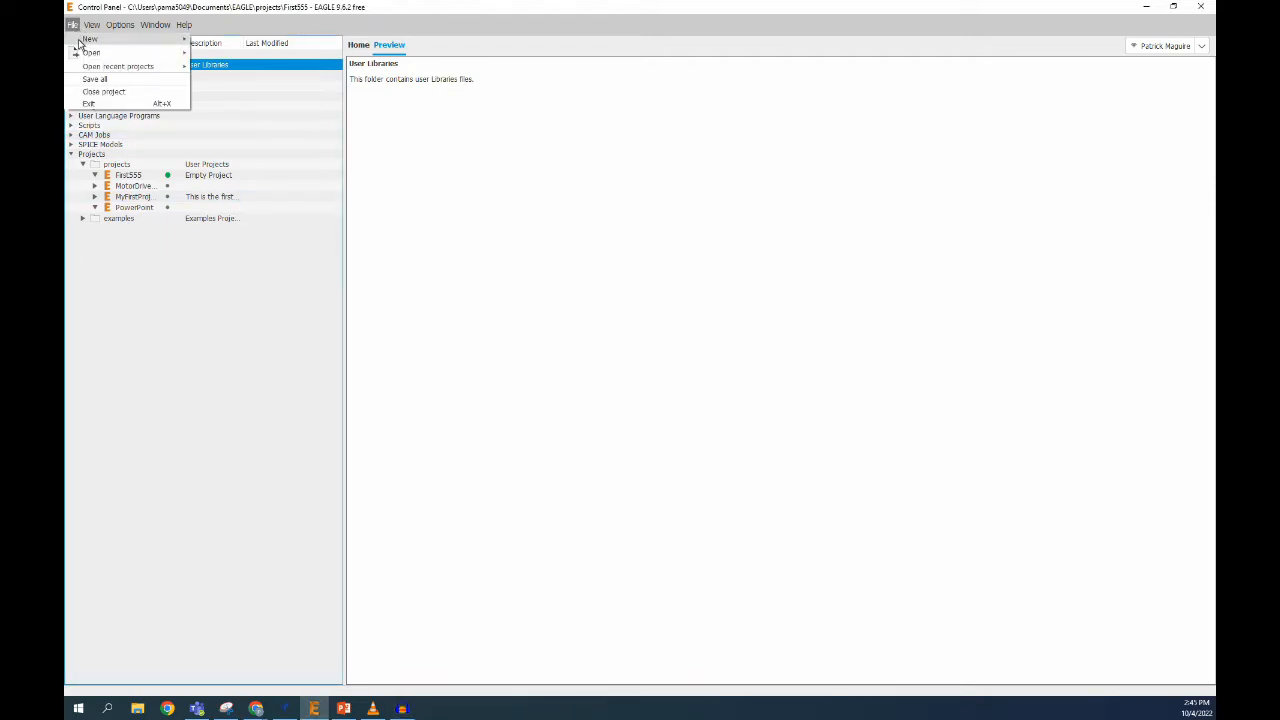
mouse_move(92, 39)
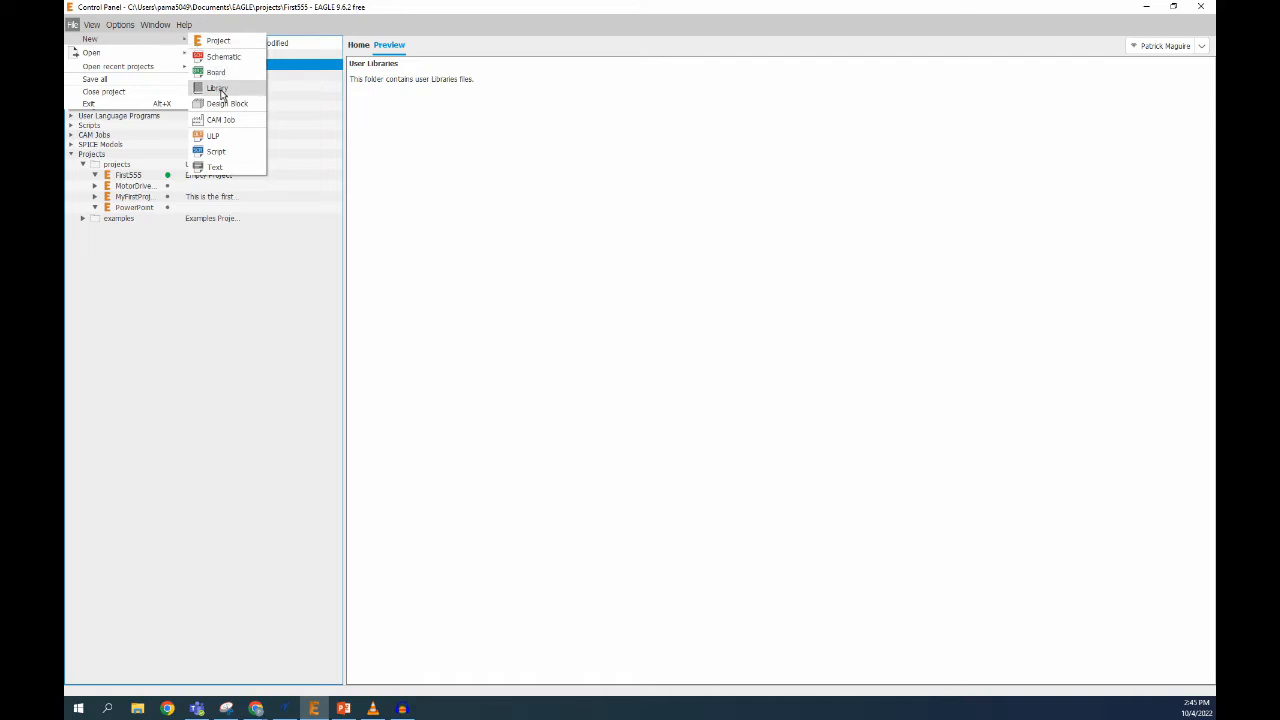
click(218, 89)
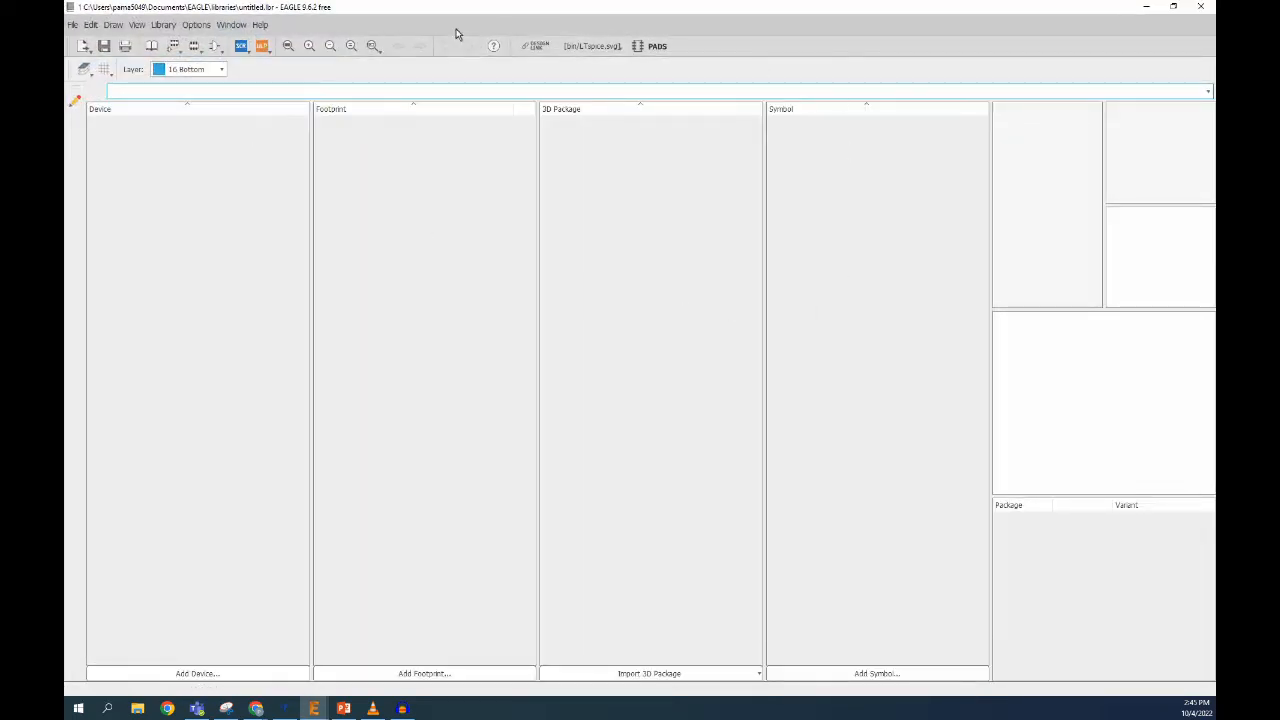
click(478, 254)
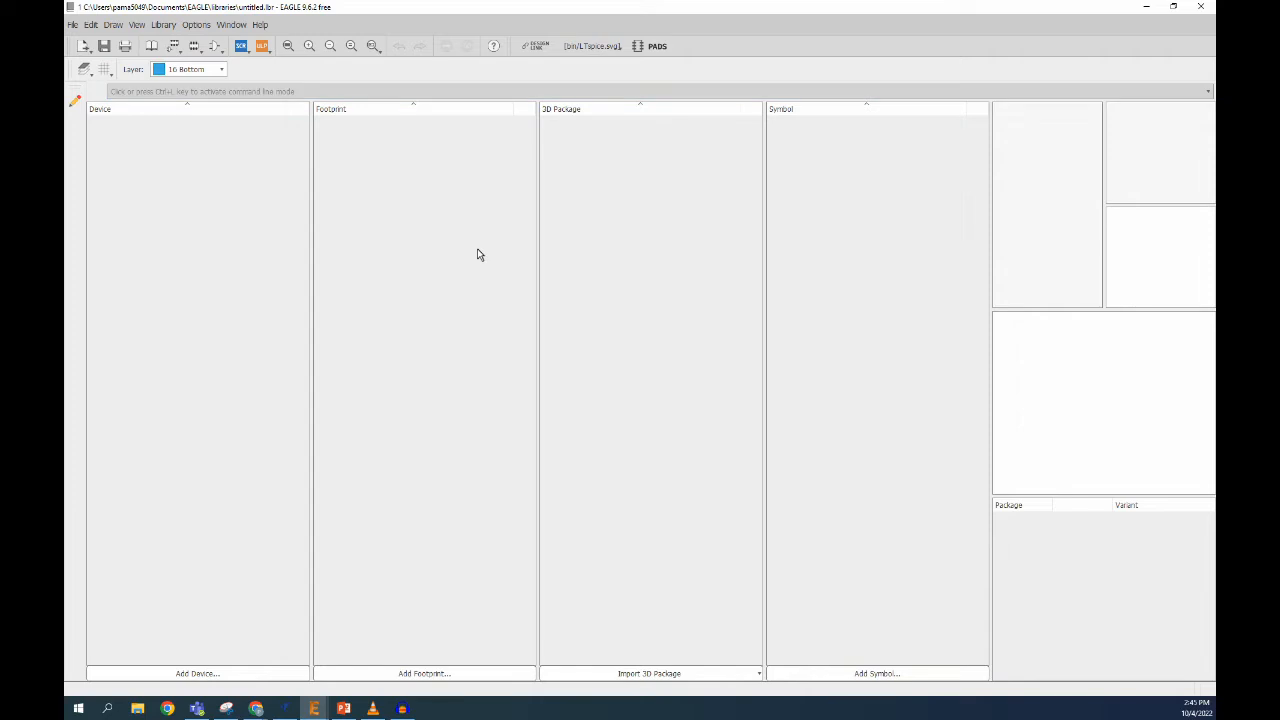
click(334, 131)
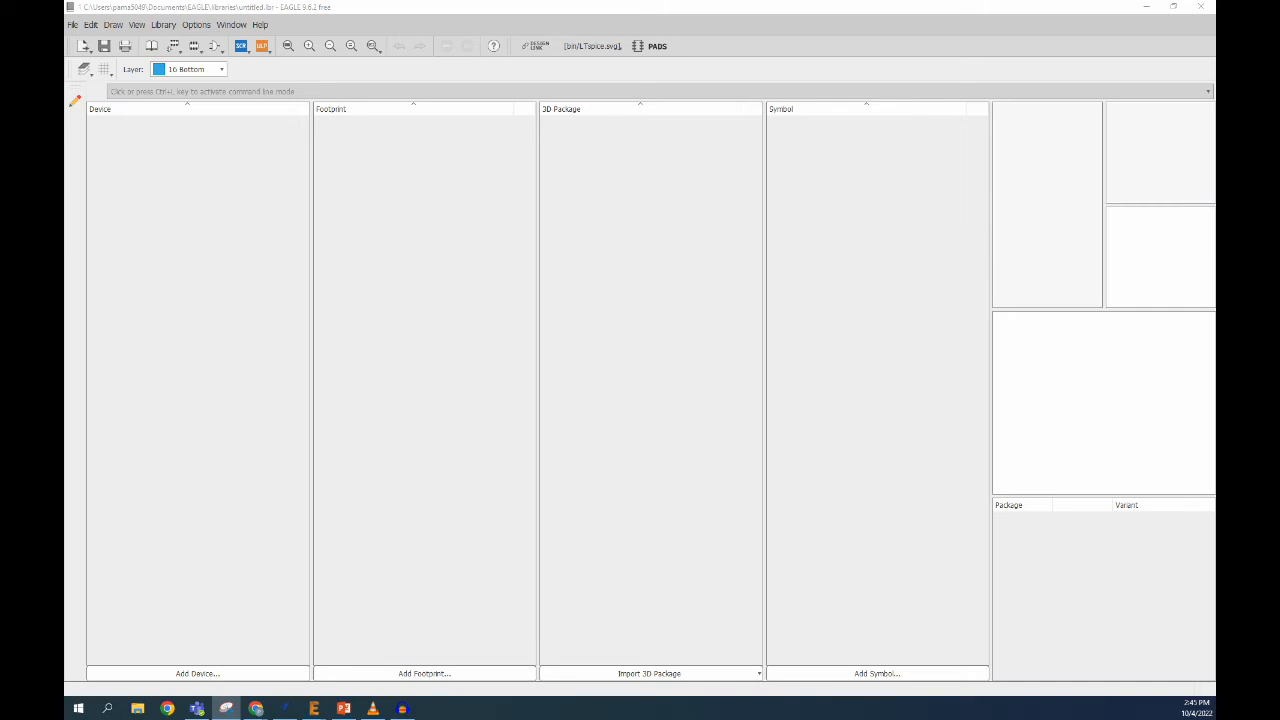
- Review the 555 LED circuit, the pinout and the 8-DIP package dimensions in the Snipping Tool reference image
drag(1214, 6, 263, 12)
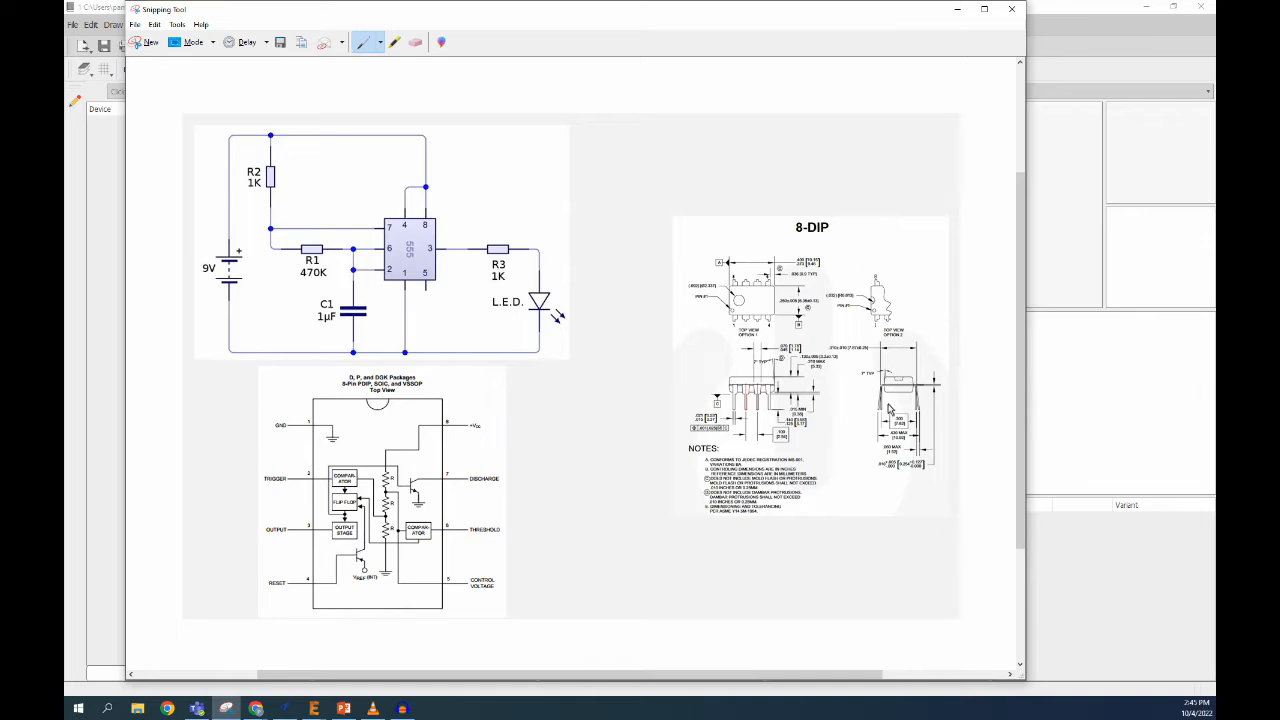
scroll(790, 290, up, 1)
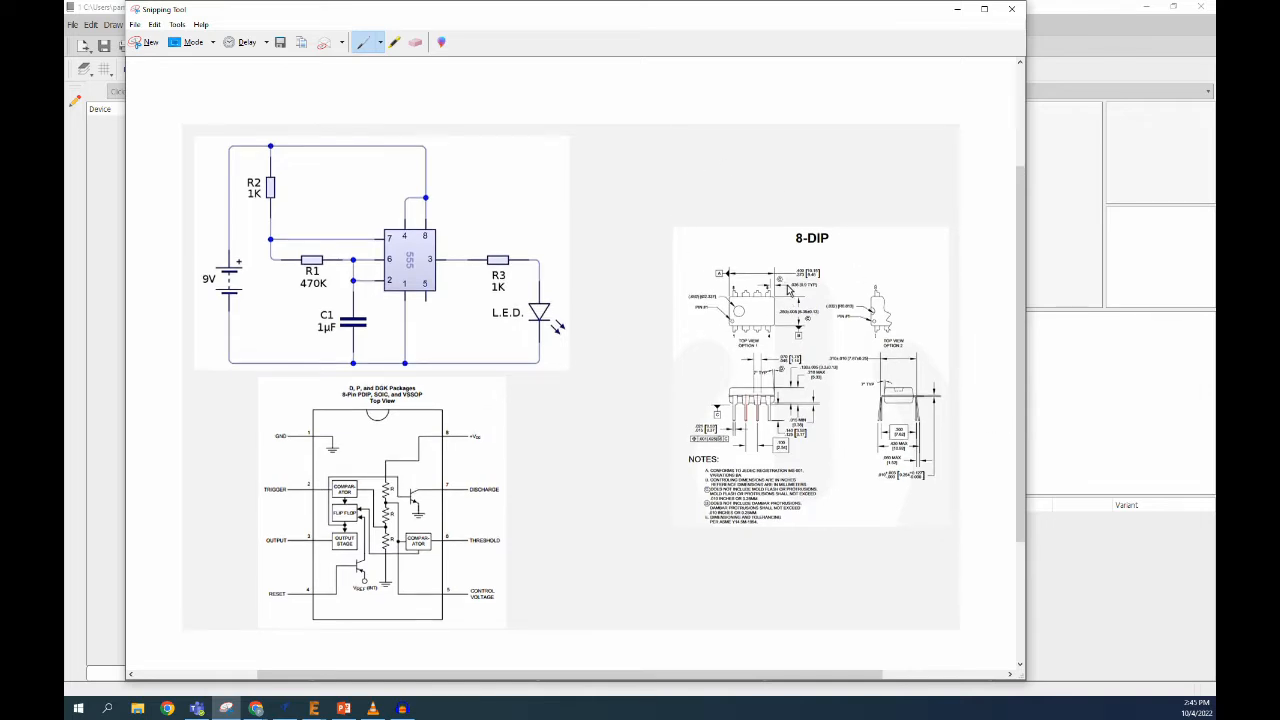
drag(688, 21, 1279, 60)
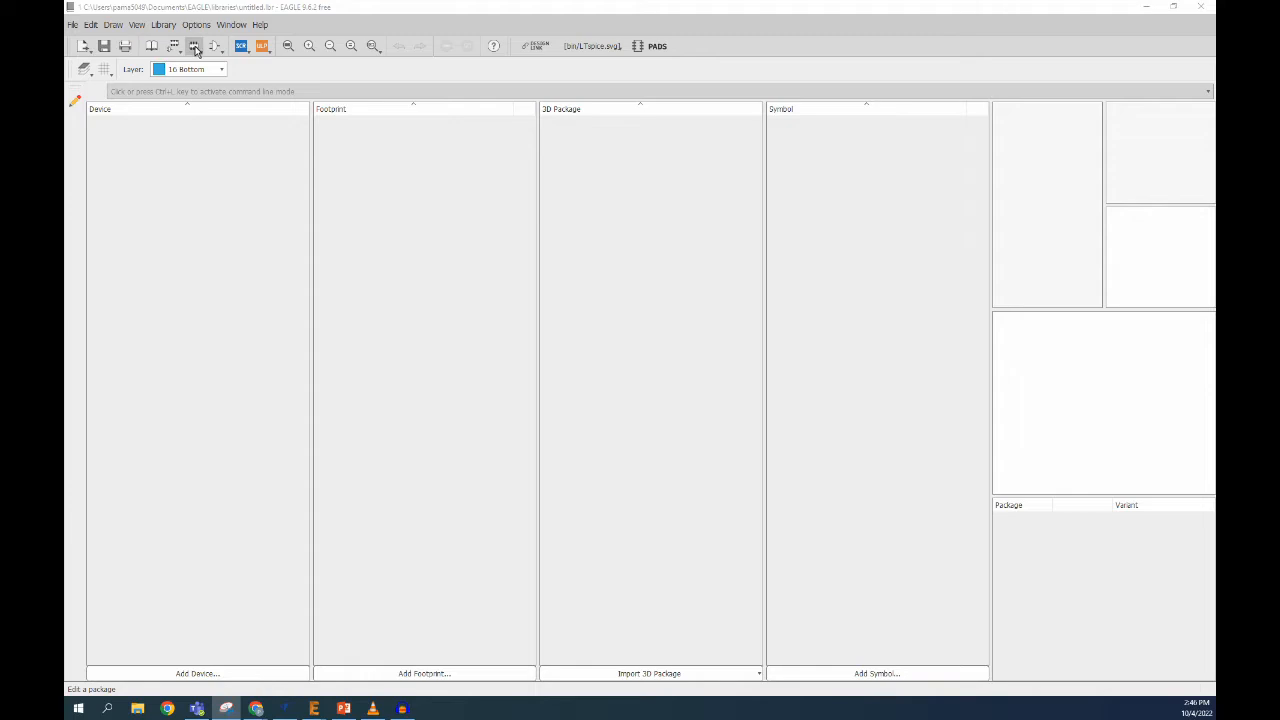
- Return to the EAGLE library and start a new footprint, opening its name for entry
click(200, 10)
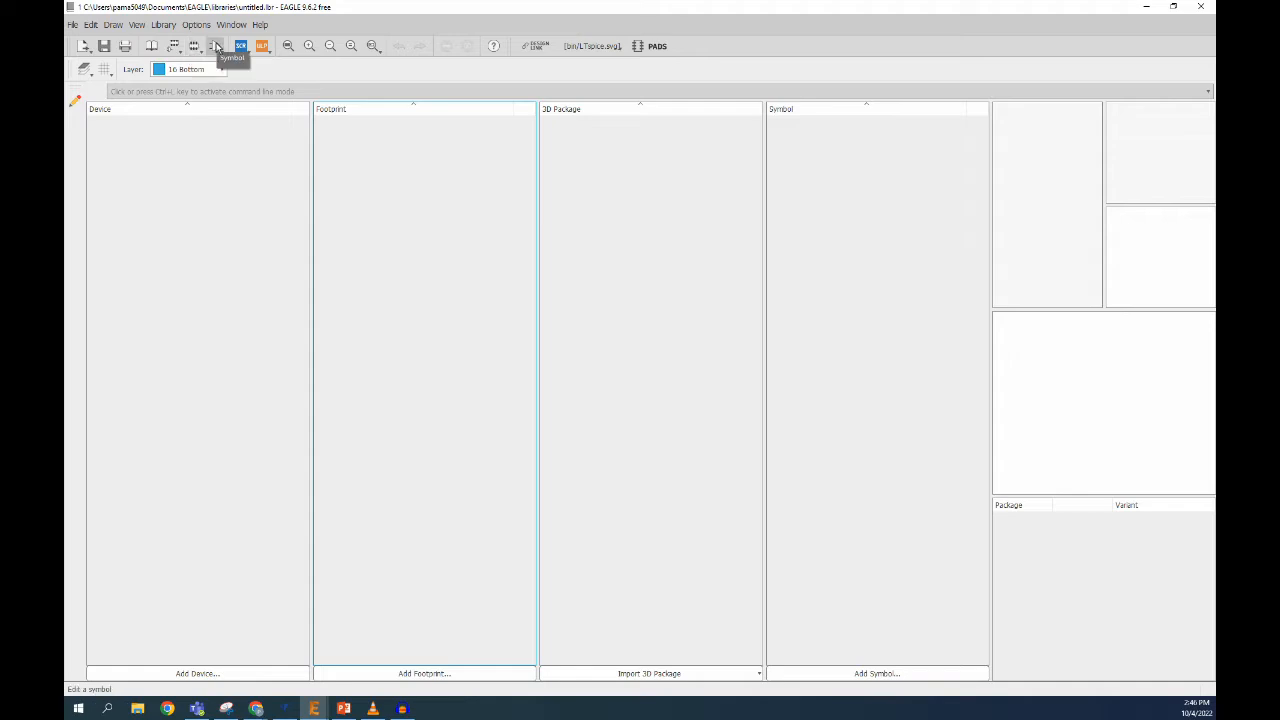
click(196, 47)
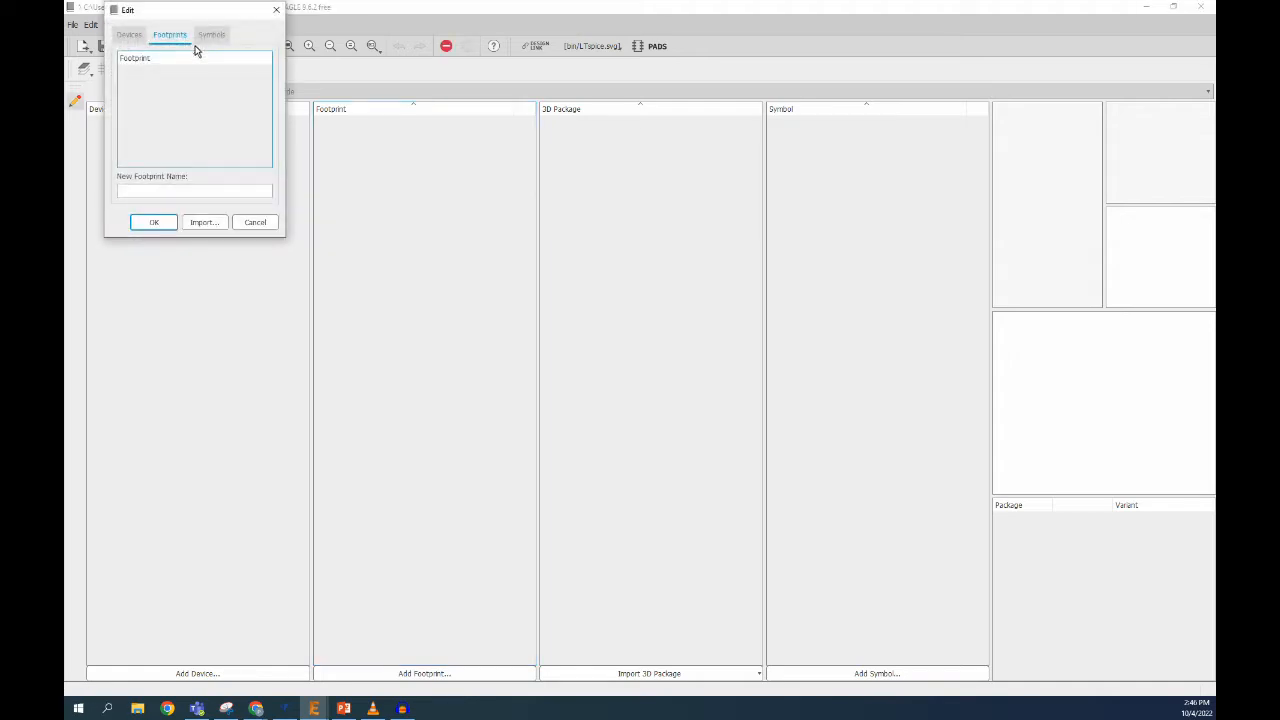
click(190, 193)
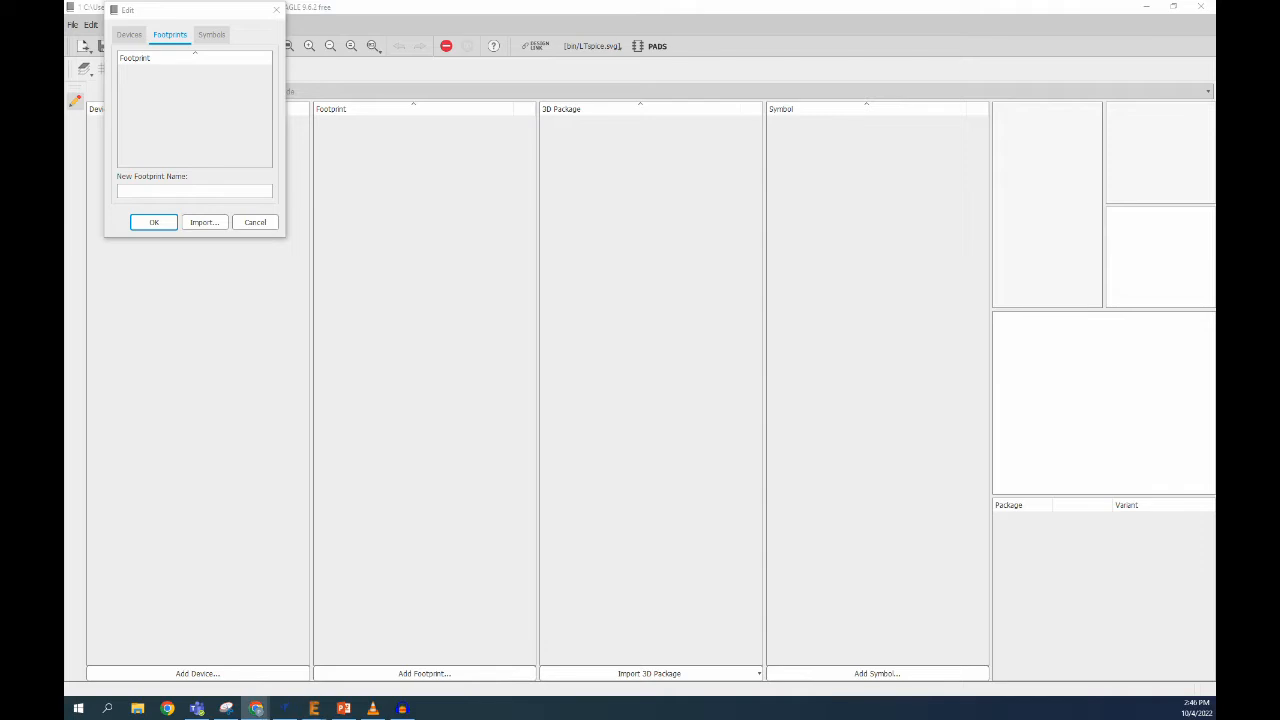
- Switch to the LM555 datasheet in Chrome and examine its pin configuration diagram and first-page device information
click(256, 708)
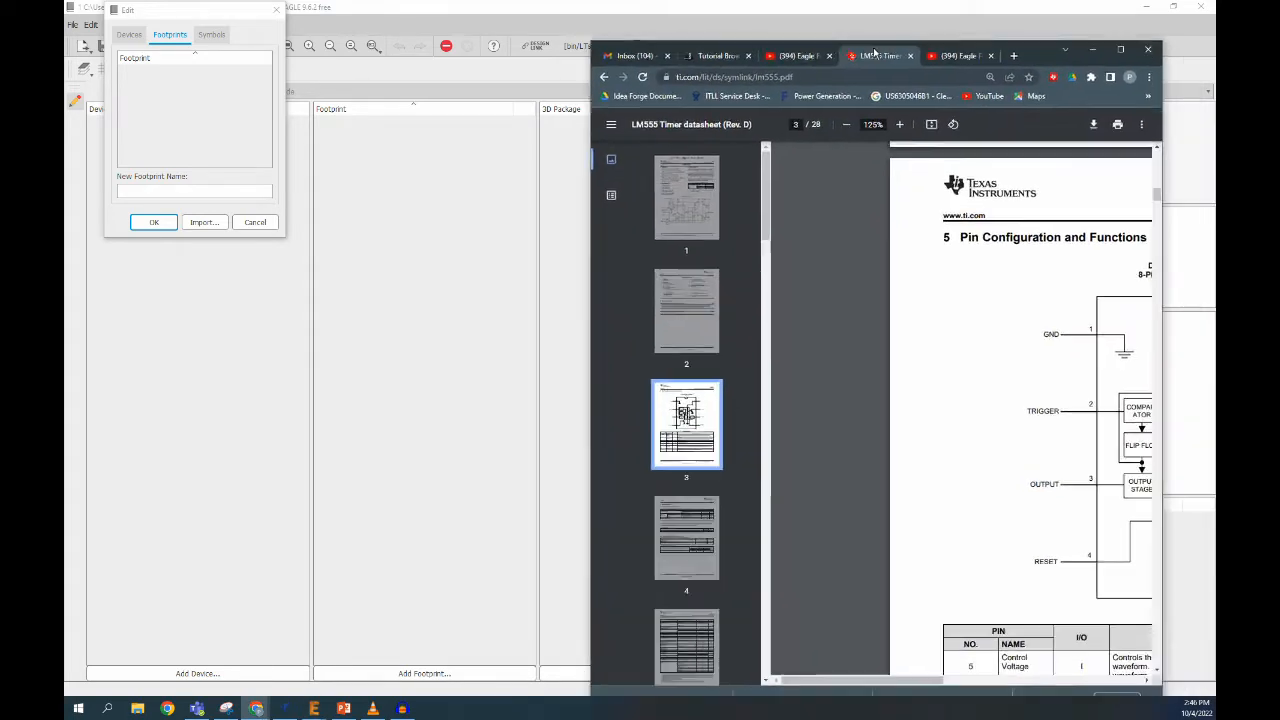
scroll(617, 262, down, 1)
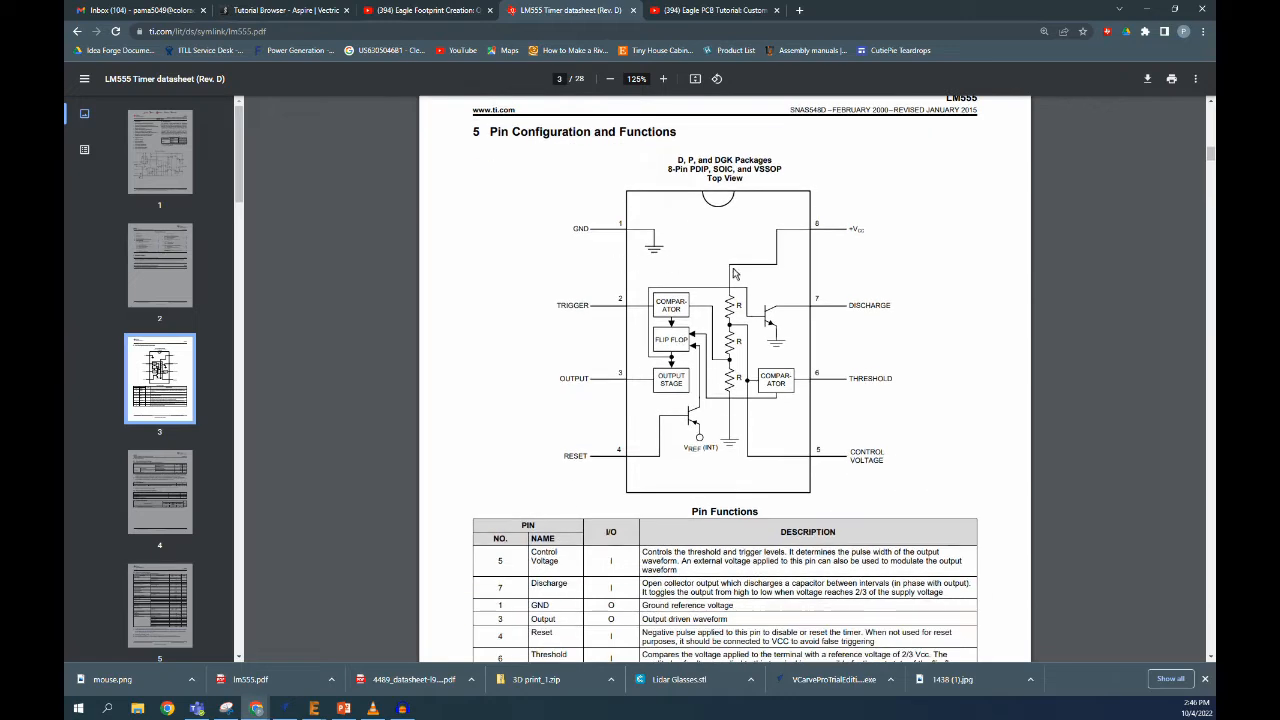
scroll(615, 265, up, 1)
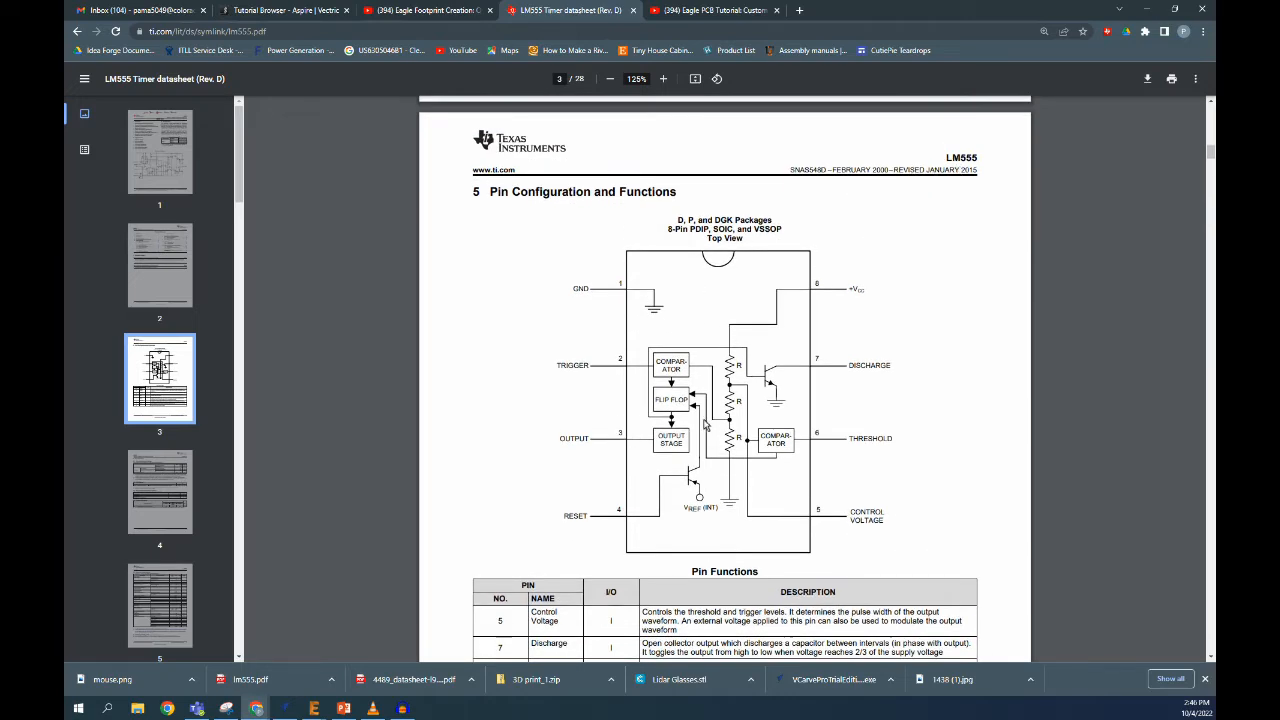
scroll(752, 383, down, 1)
scroll(406, 370, up, 8)
scroll(380, 371, up, 8)
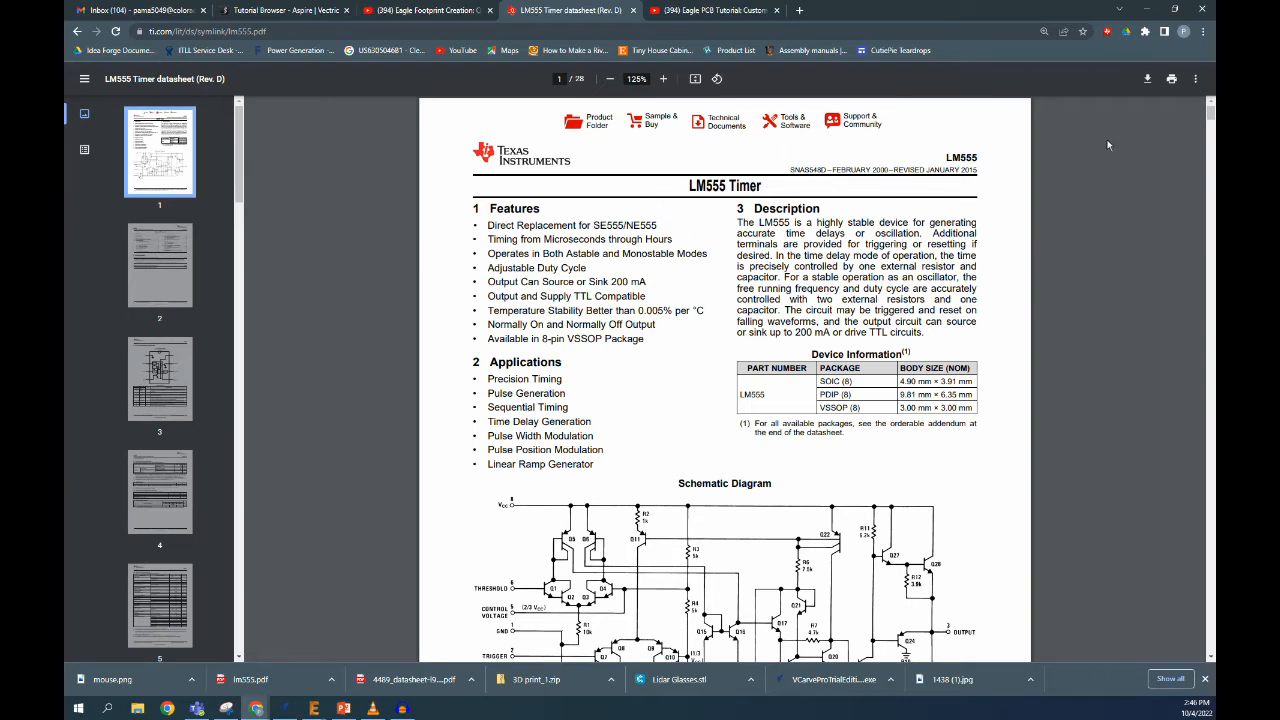
drag(1211, 113, 1211, 156)
scroll(968, 257, up, 1)
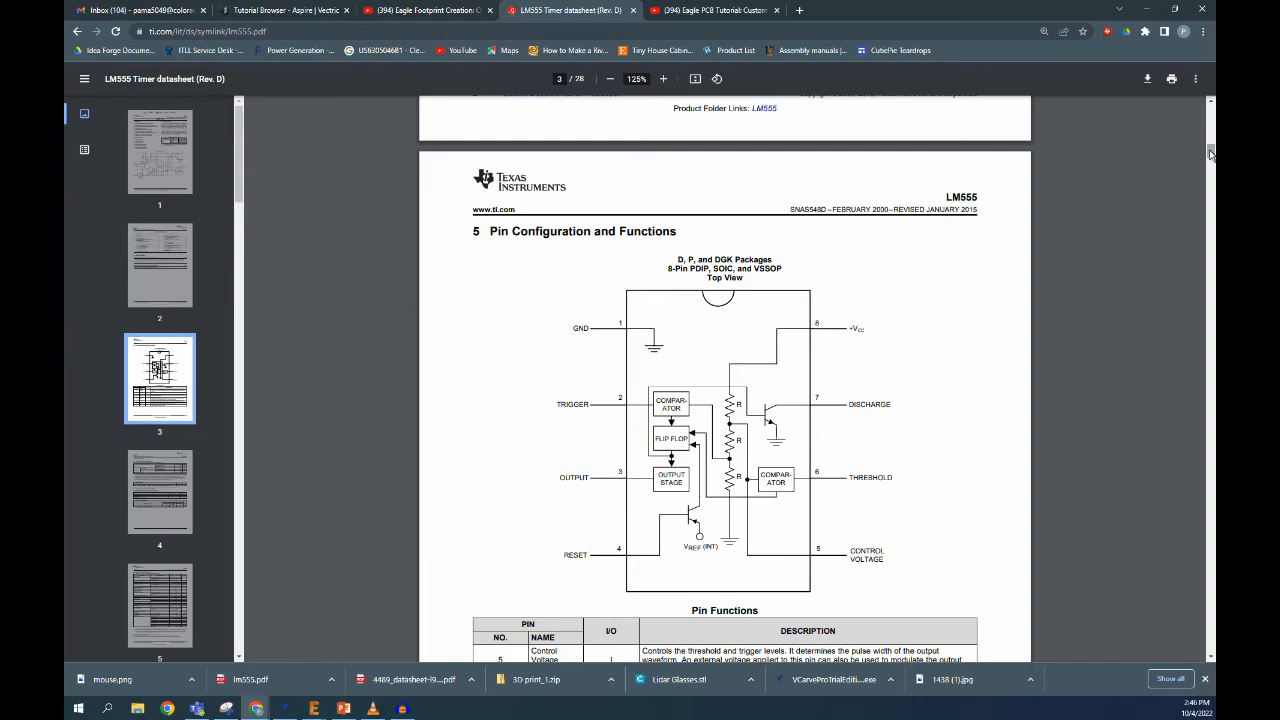
- Go through the package drawings at the end of the datasheet to find the plastic dual-in-line package, P (R-PDIP-T8)
drag(1210, 152, 1210, 648)
scroll(823, 331, up, 17)
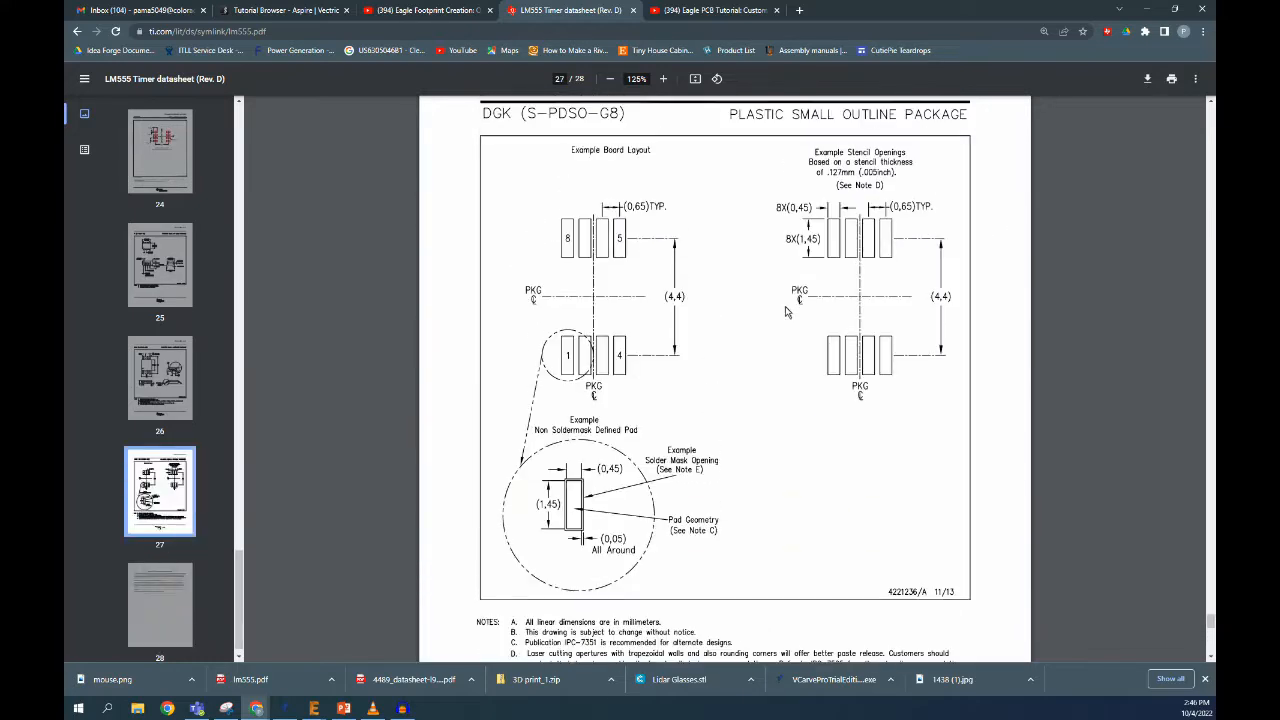
scroll(735, 348, up, 1)
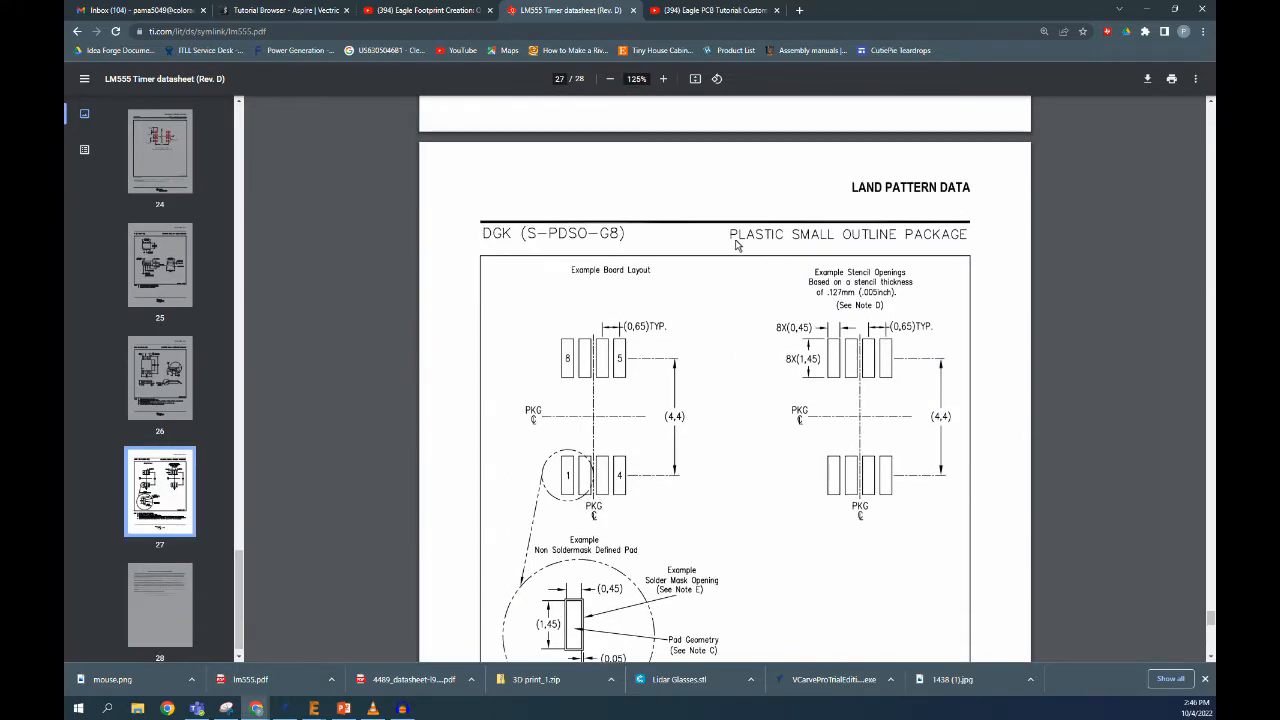
scroll(818, 300, up, 15)
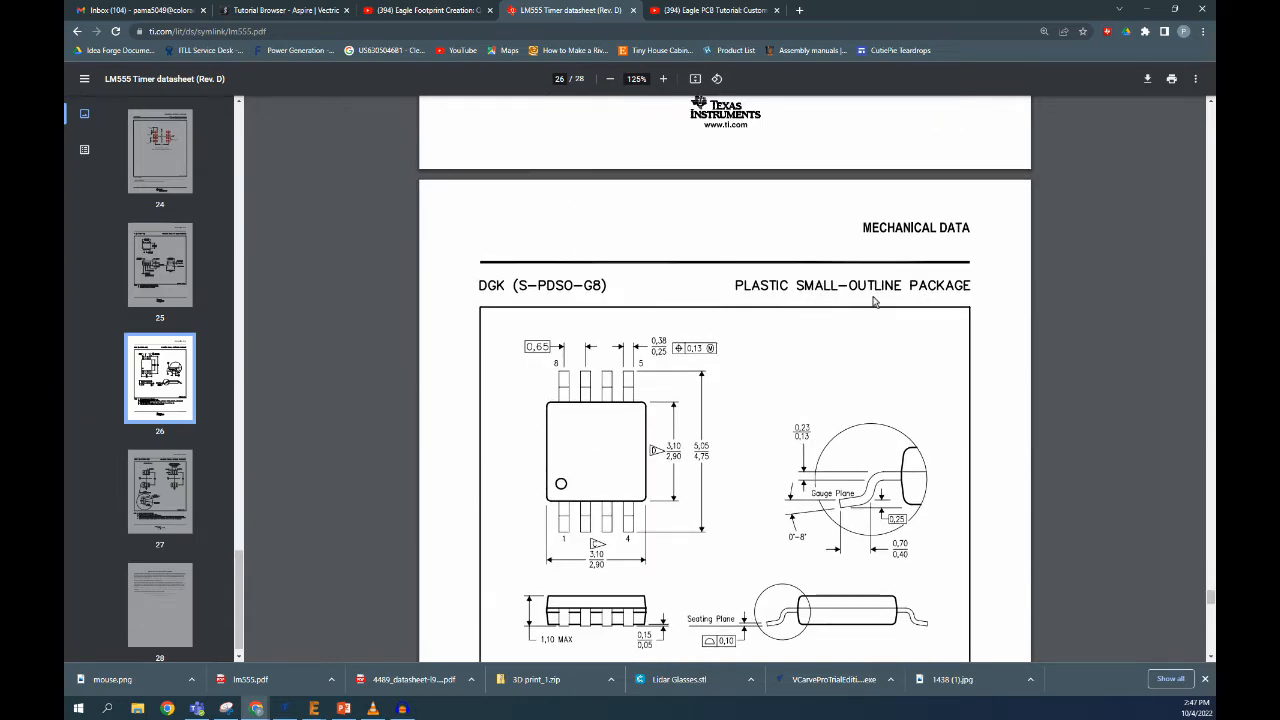
scroll(646, 320, down, 3)
scroll(646, 320, up, 15)
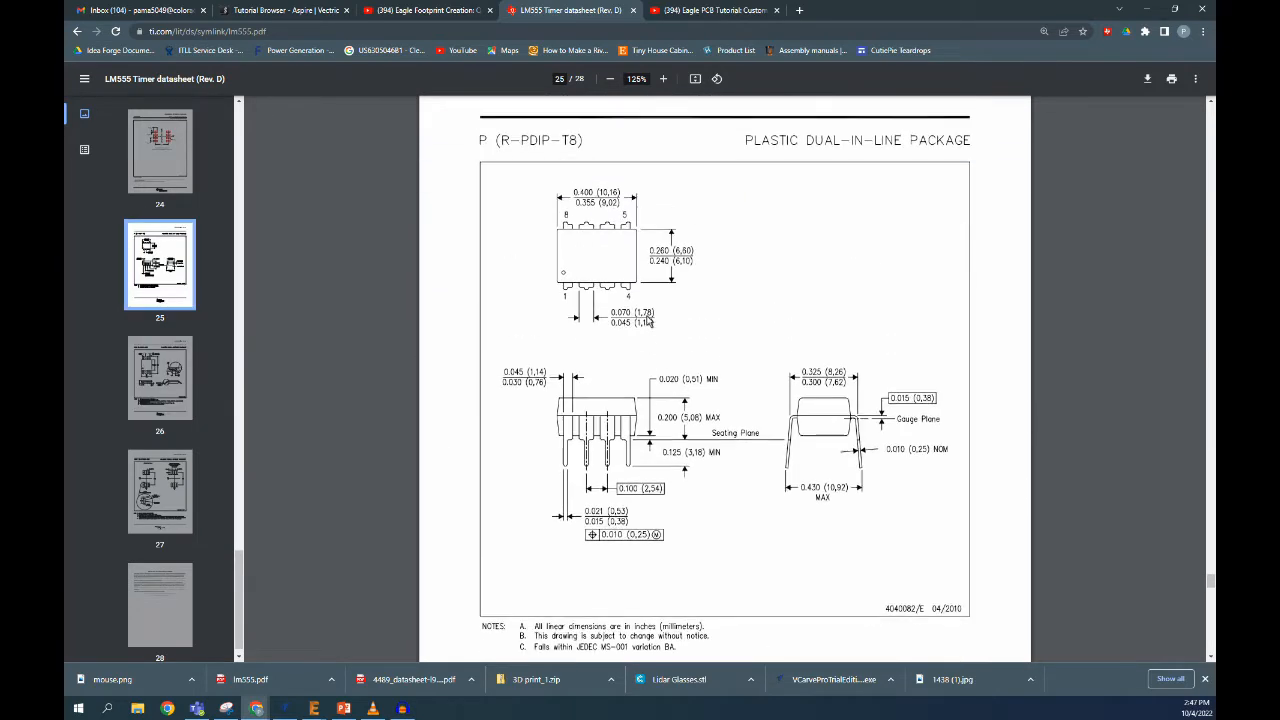
scroll(646, 320, up, 1)
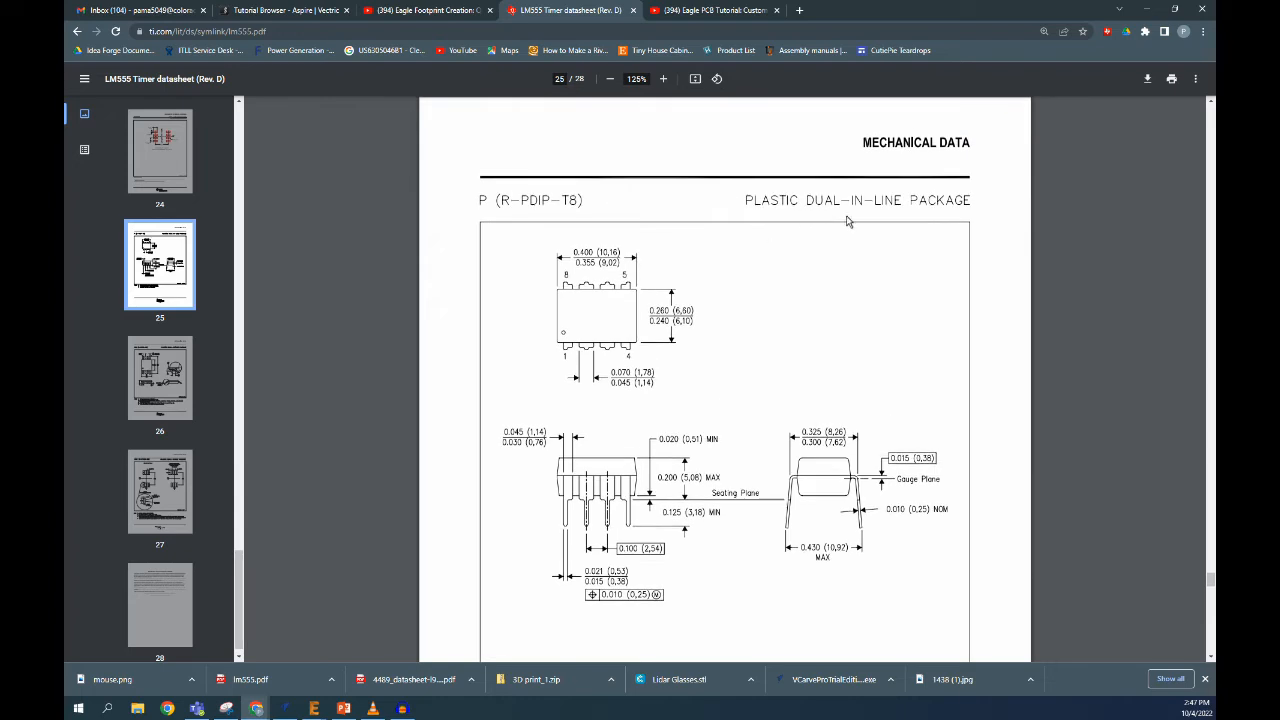
- Examine the SOIC D0008A stencil design, board layout and package outline drawings on datasheet pages 24 to 22
scroll(656, 350, up, 10)
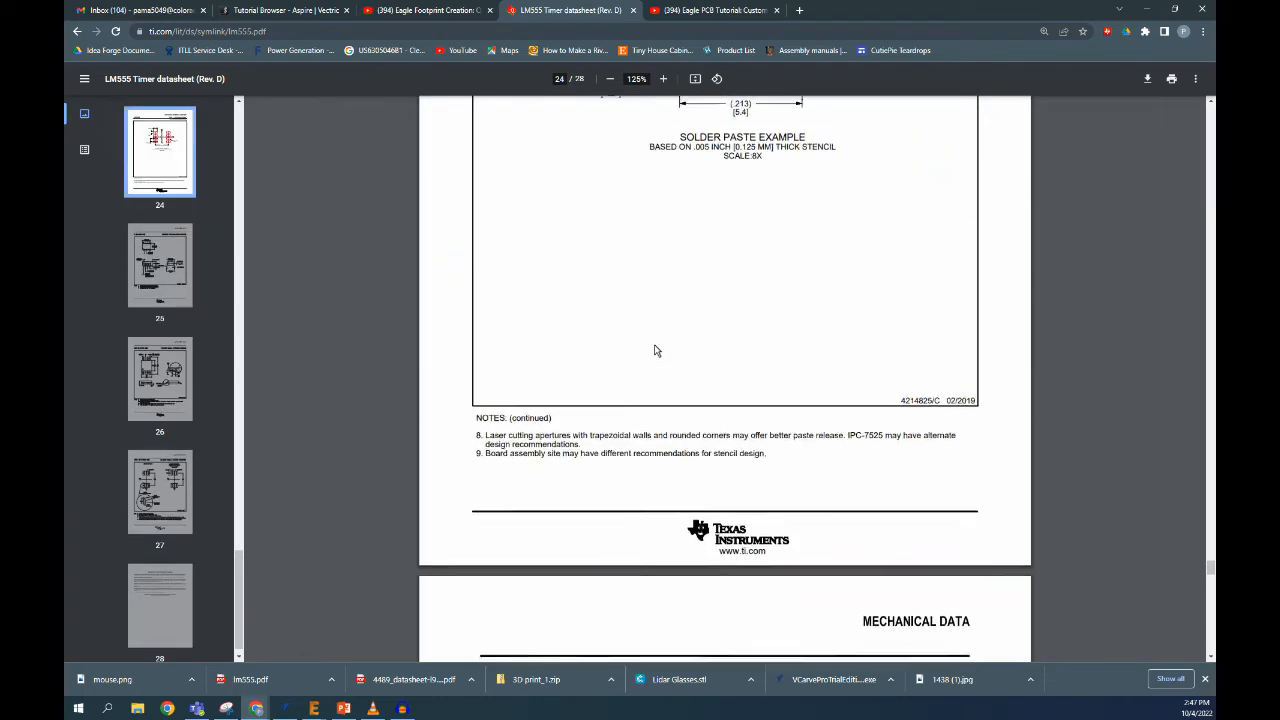
scroll(656, 350, up, 4)
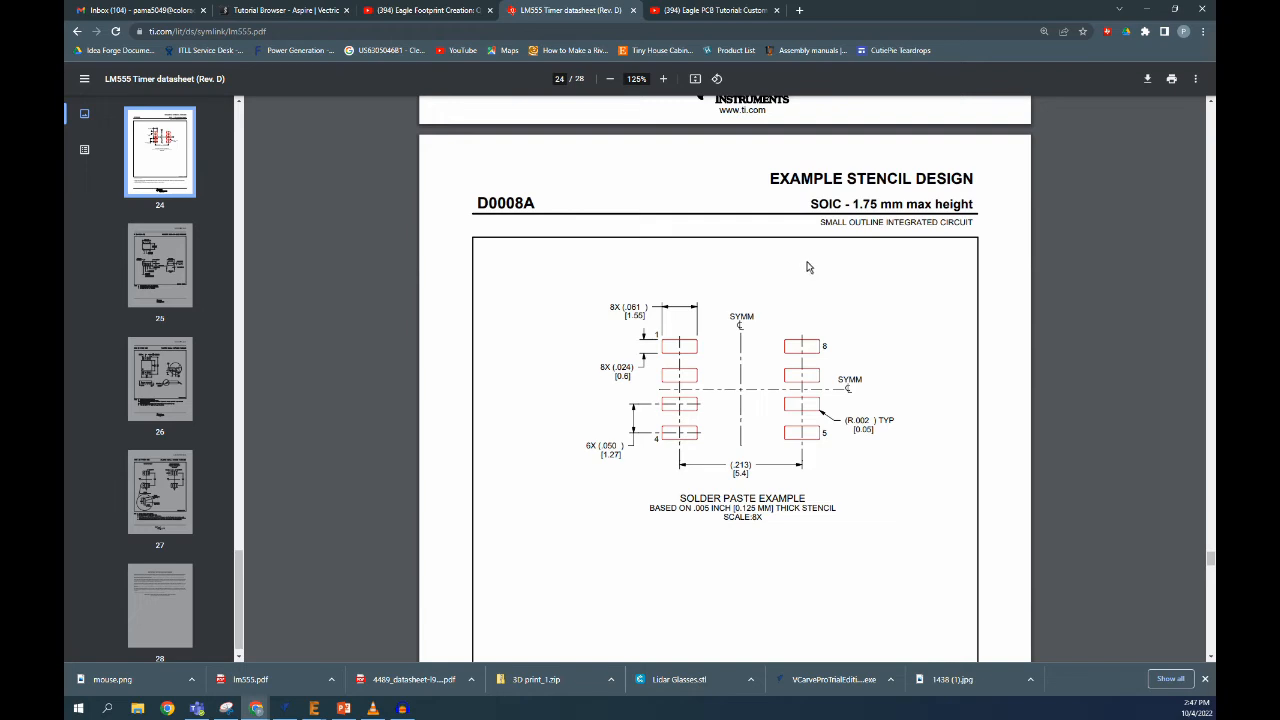
scroll(805, 270, up, 7)
scroll(795, 278, up, 8)
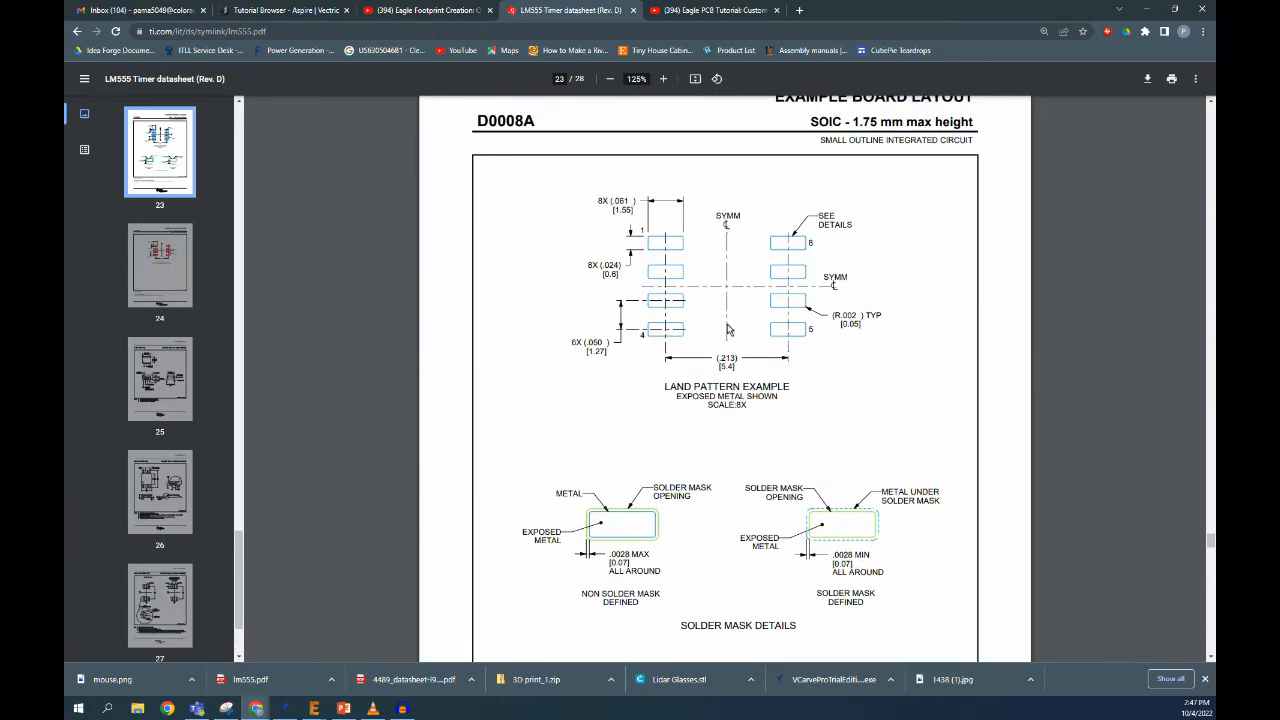
scroll(694, 405, up, 12)
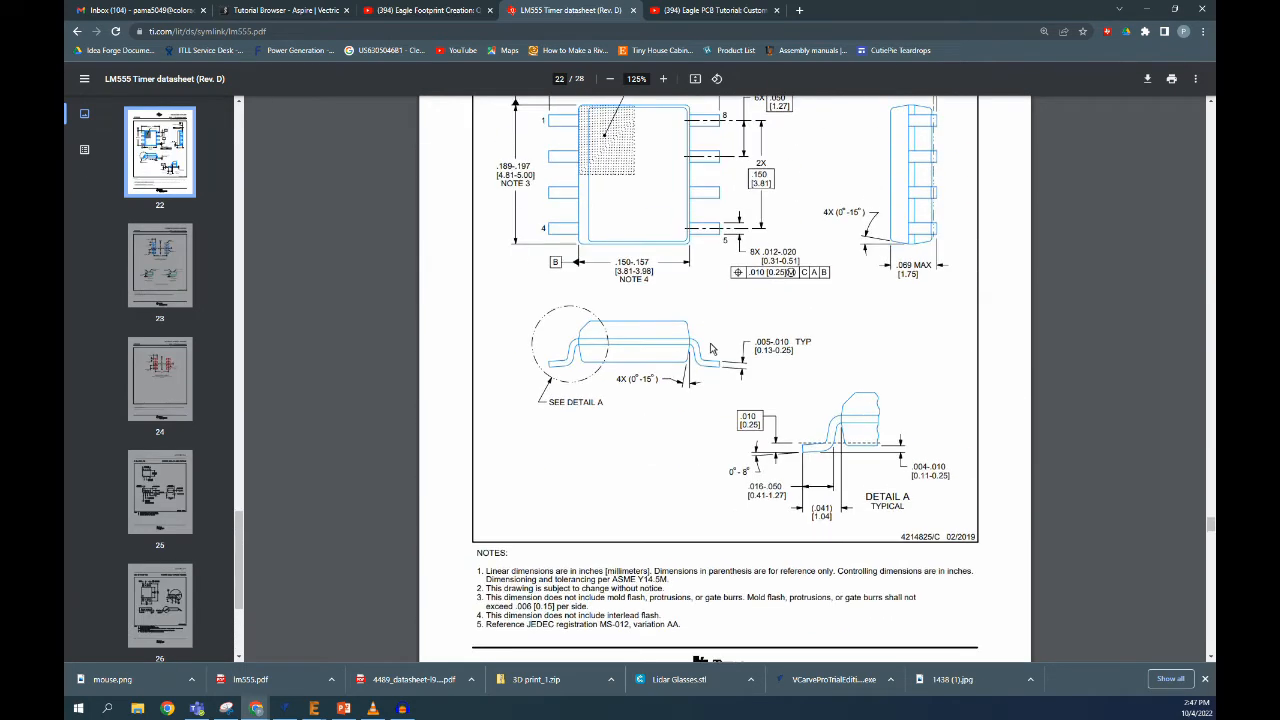
scroll(711, 348, up, 3)
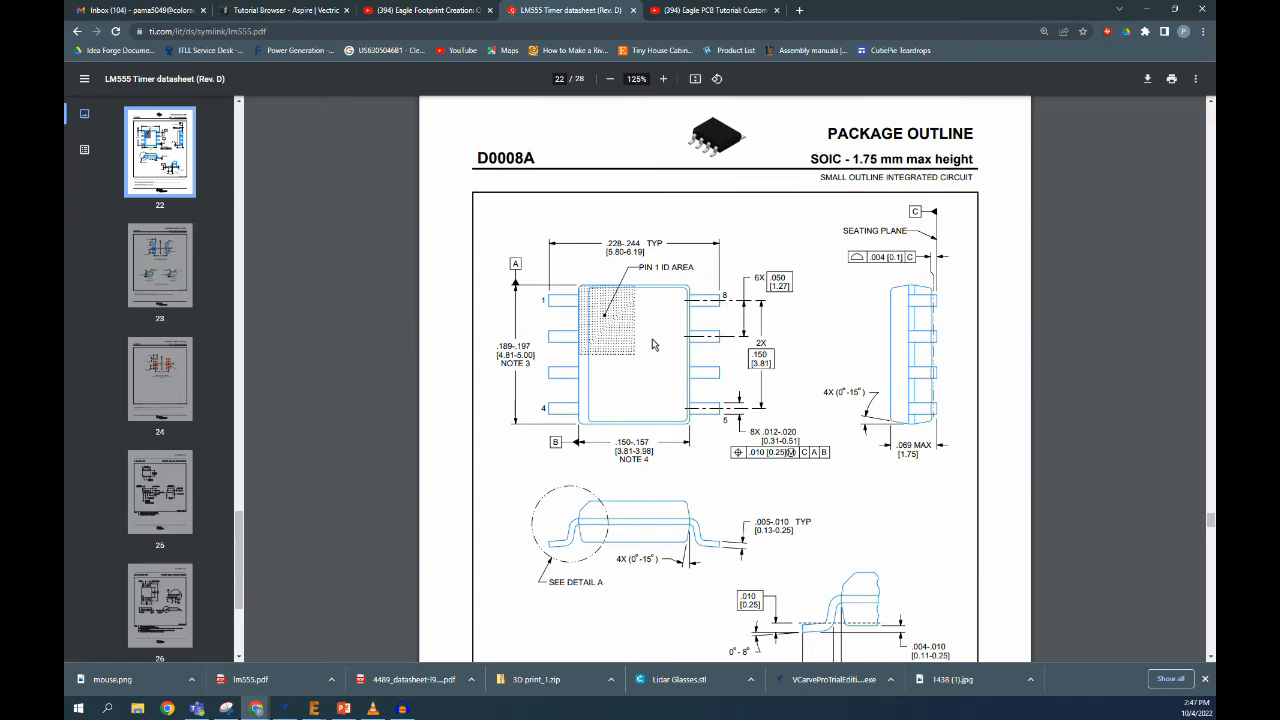
- Go back to the R-PDIP-T8 drawing on datasheet page 25 to check its dimensions, and return to EAGLE
scroll(634, 324, down, 15)
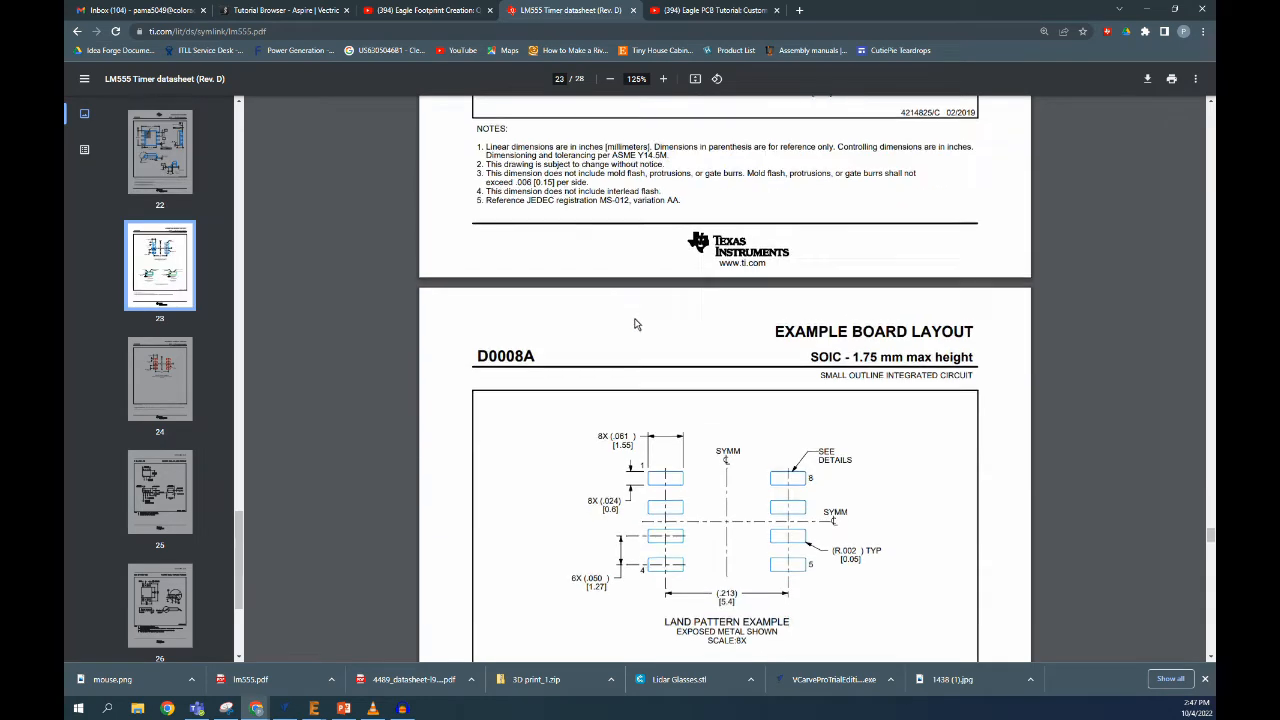
scroll(634, 324, down, 10)
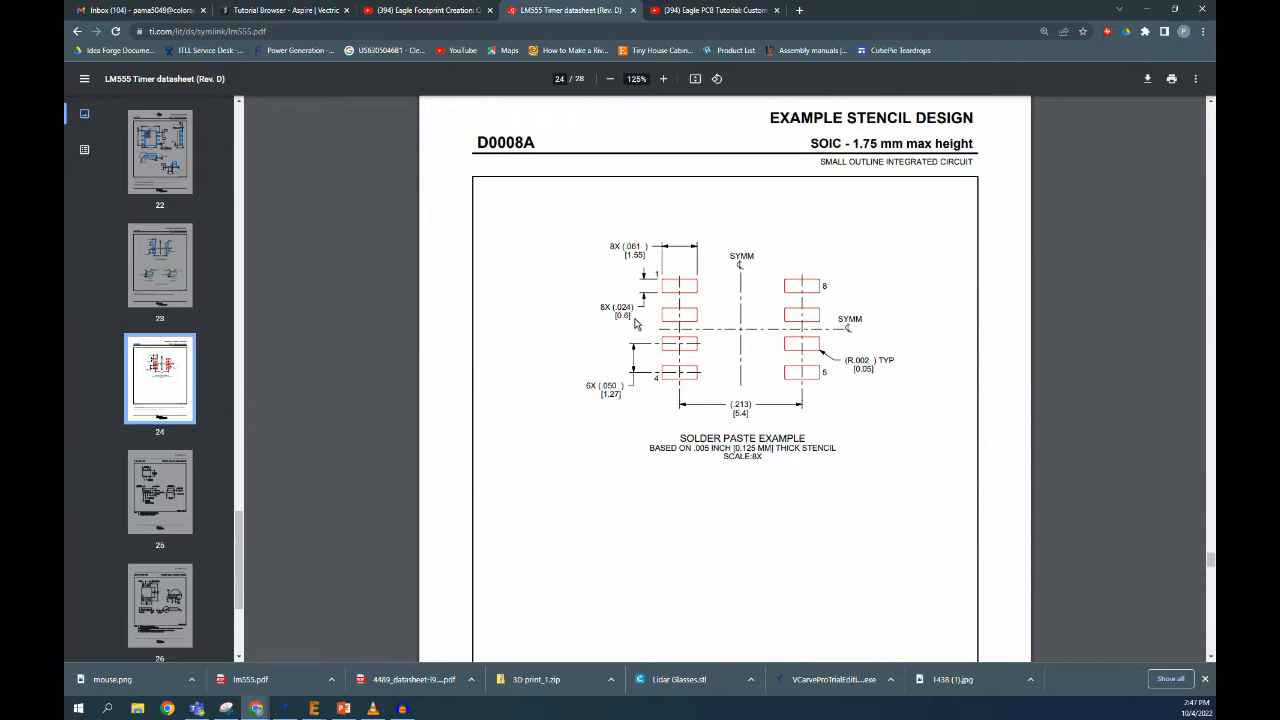
scroll(605, 350, down, 9)
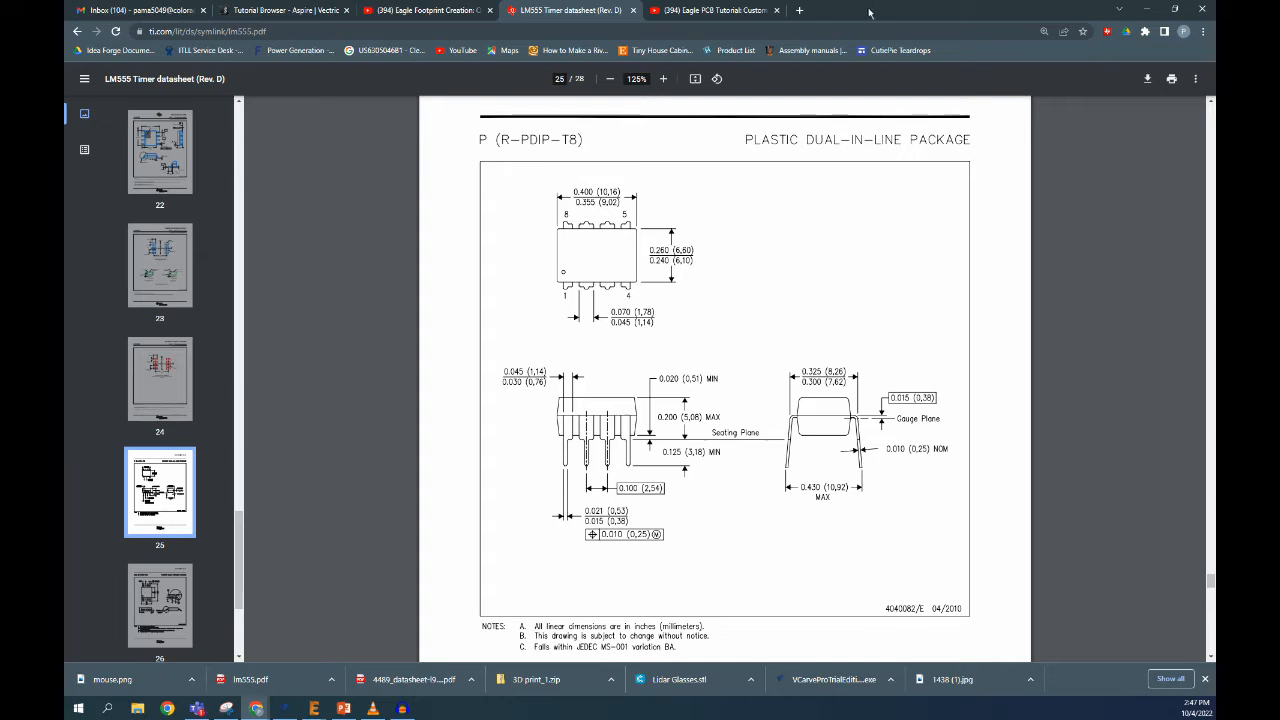
click(1147, 9)
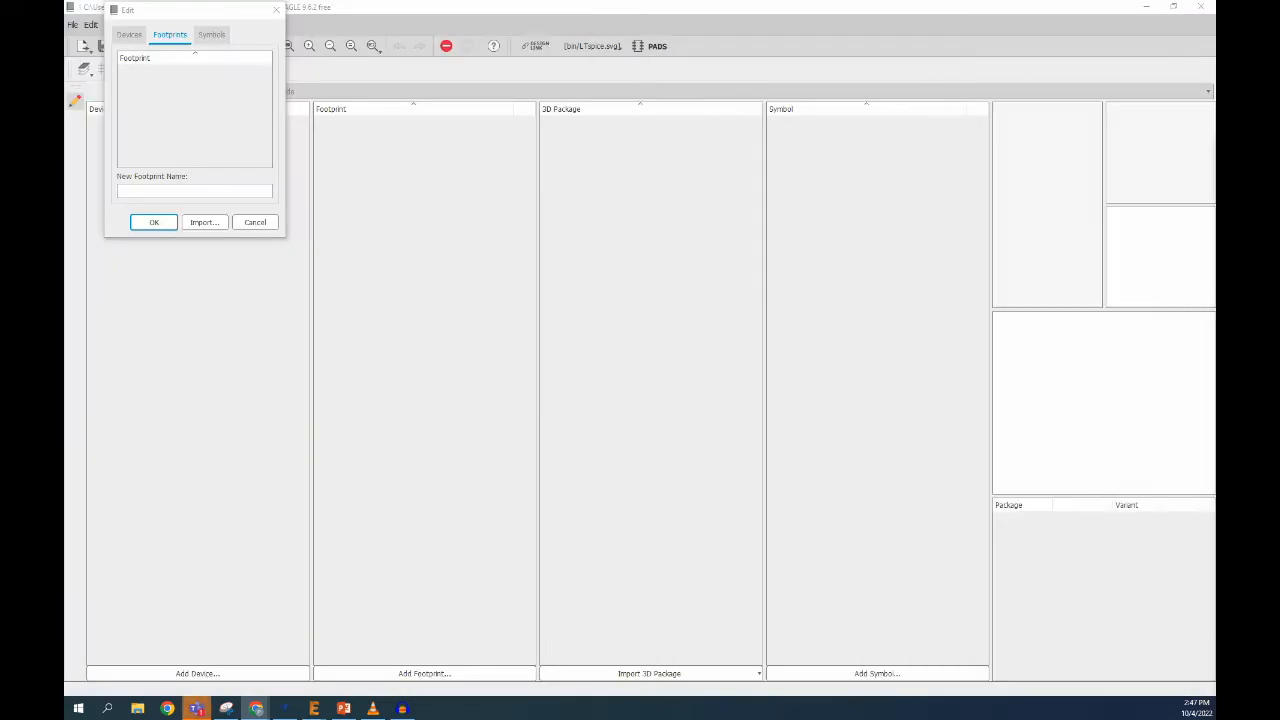
- Name the new footprint R-PDIP-T8 and confirm creating it in the library
click(129, 195)
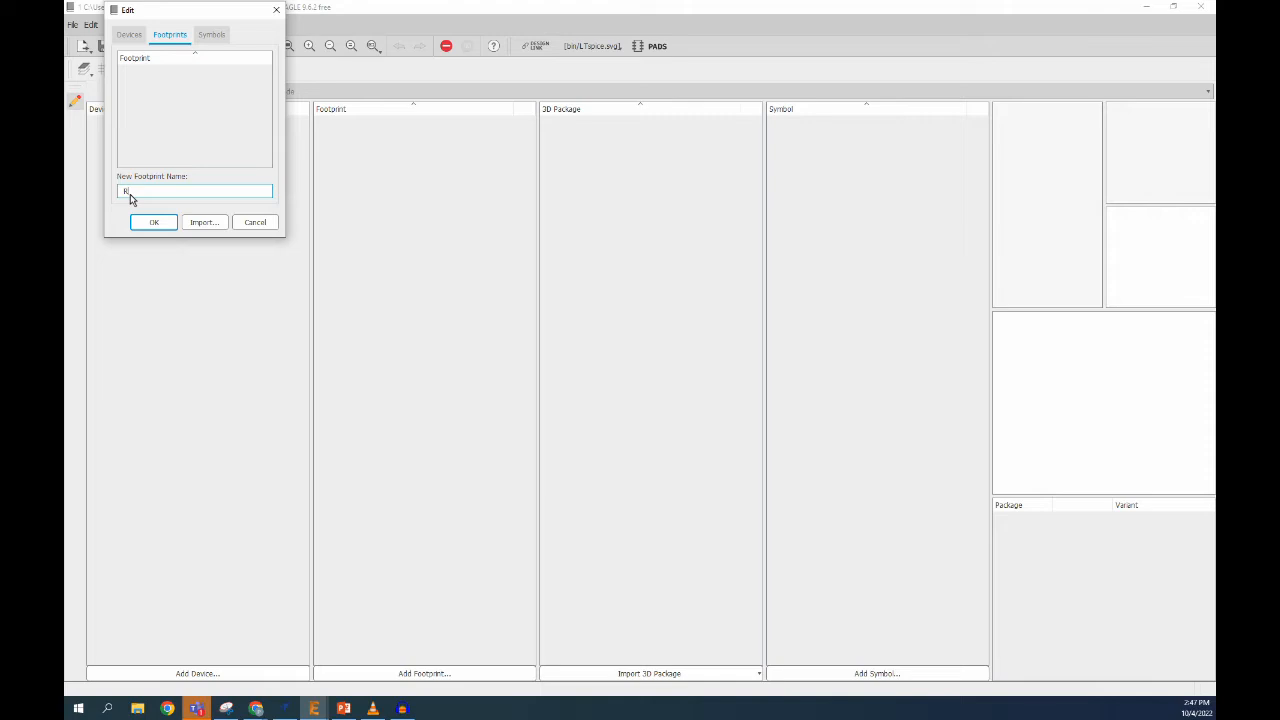
text(R120)
text(-)
text(T8)
click(140, 222)
drag(162, 196, 530, 174)
click(519, 224)
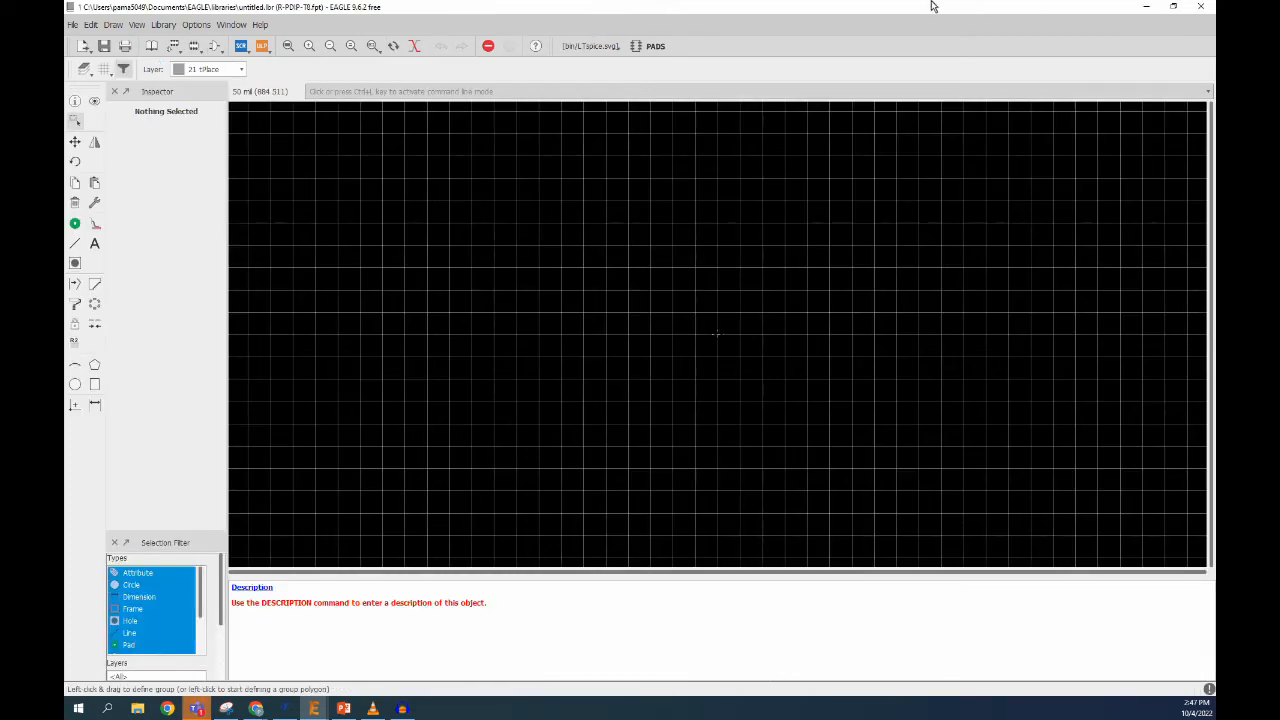
scroll(455, 277, down, 2)
scroll(455, 277, down, 1)
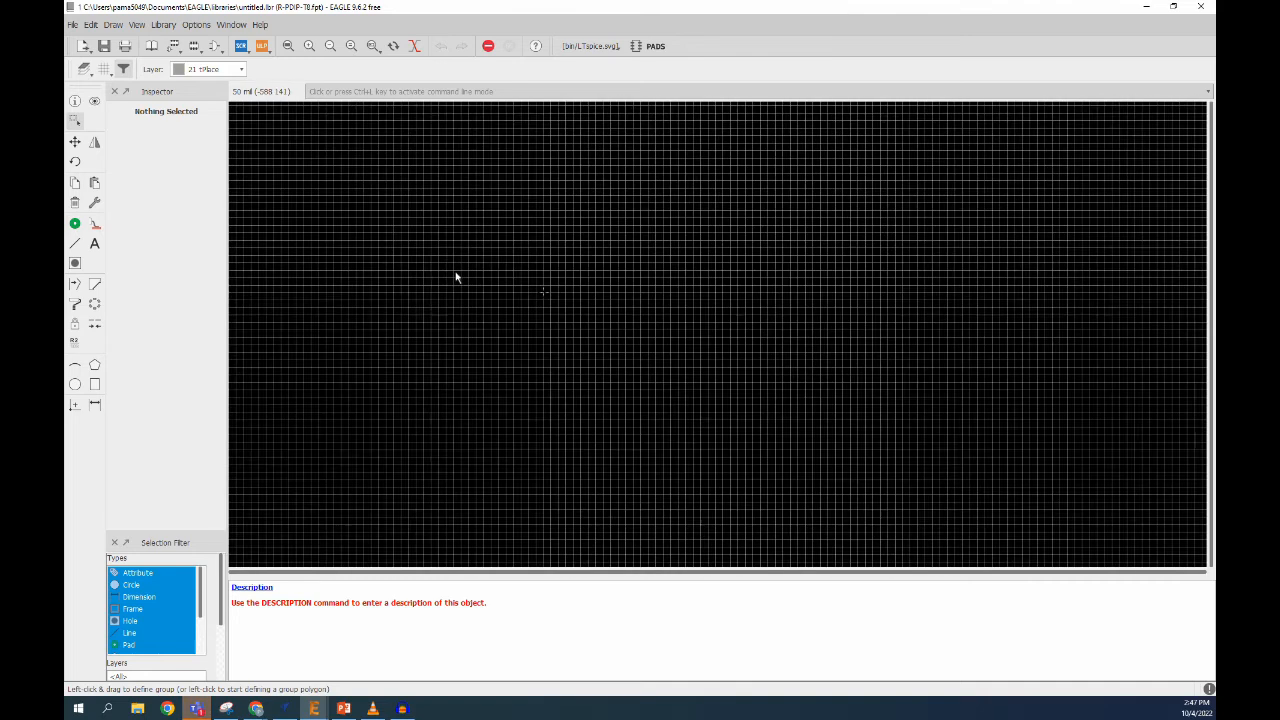
scroll(458, 275, up, 3)
scroll(680, 331, up, 3)
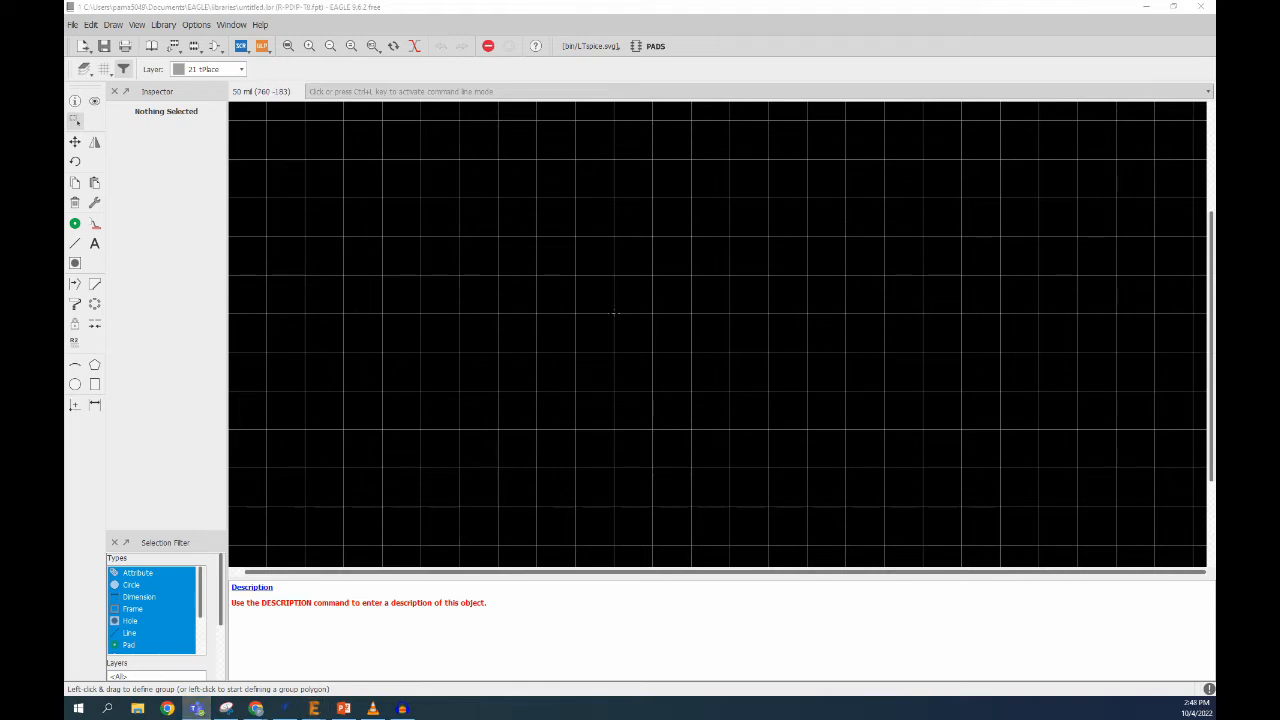
key(alt+Tab)
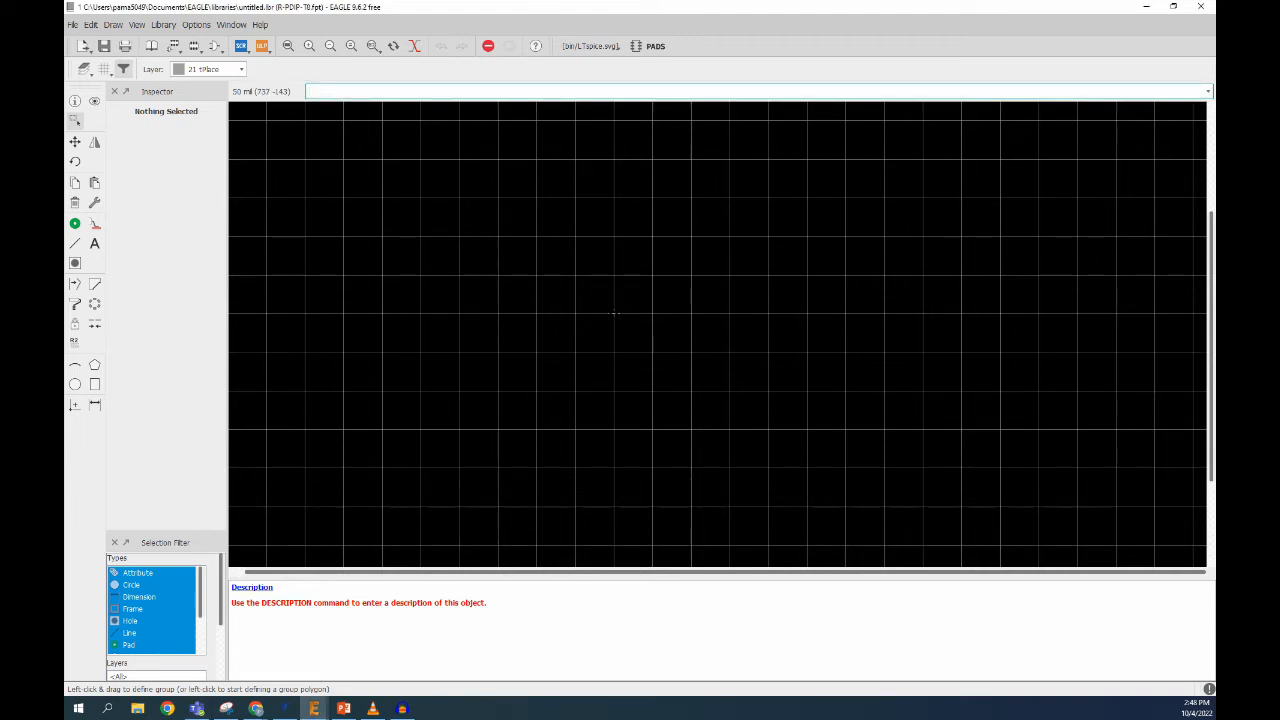
- Check the pin pitch on the R-PDIP-T8 drawing in the LM555 datasheet and return to the EAGLE footprint editor
drag(1215, 140, 580, 0)
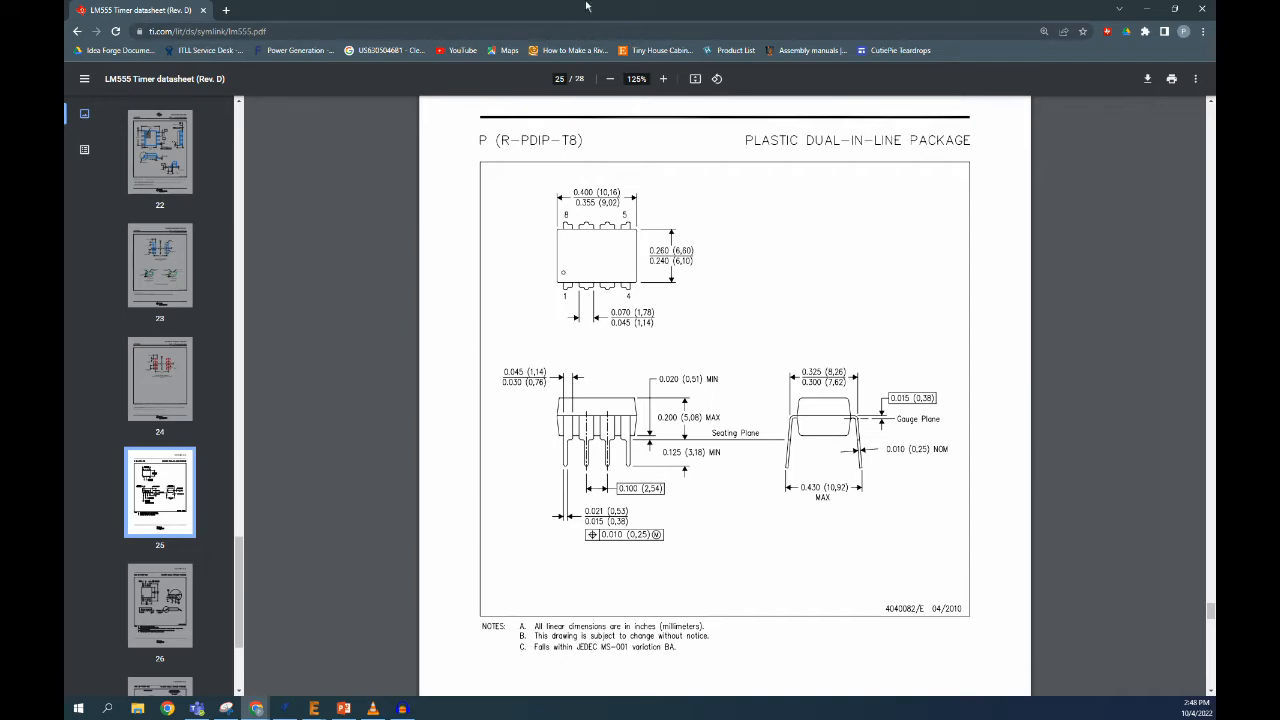
drag(578, 17, 1279, 90)
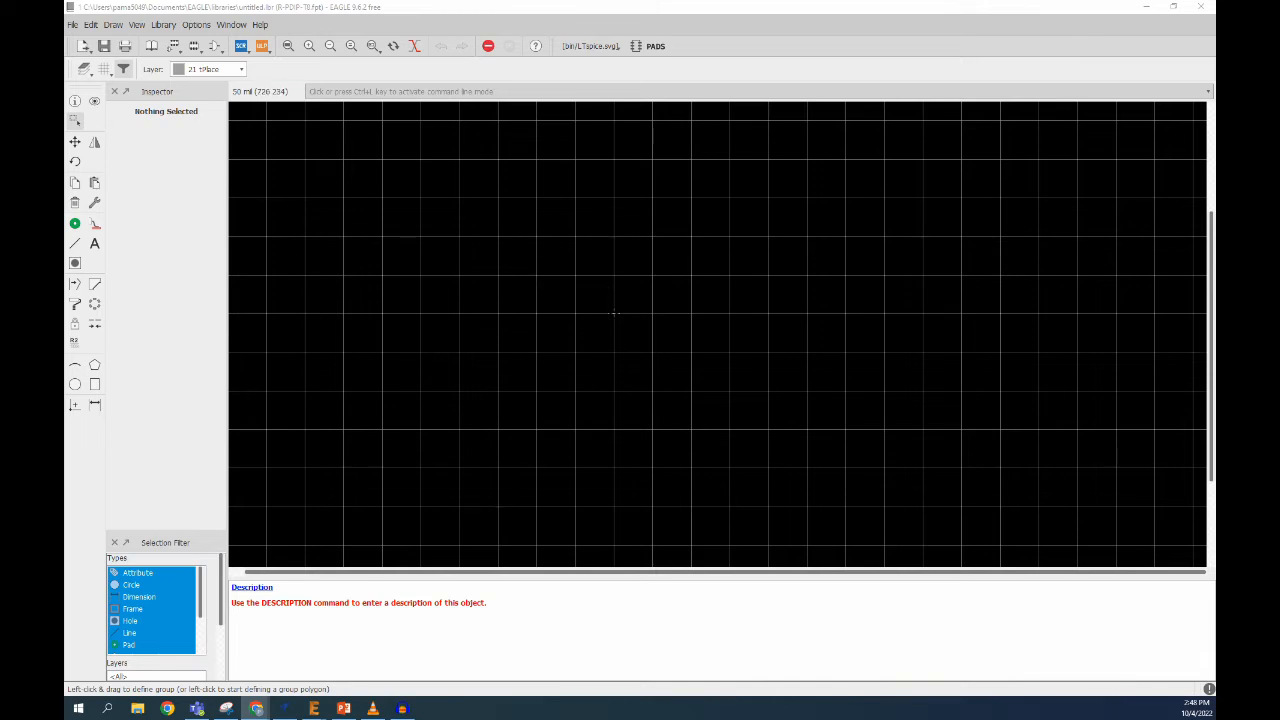
drag(1279, 110, 560, 2)
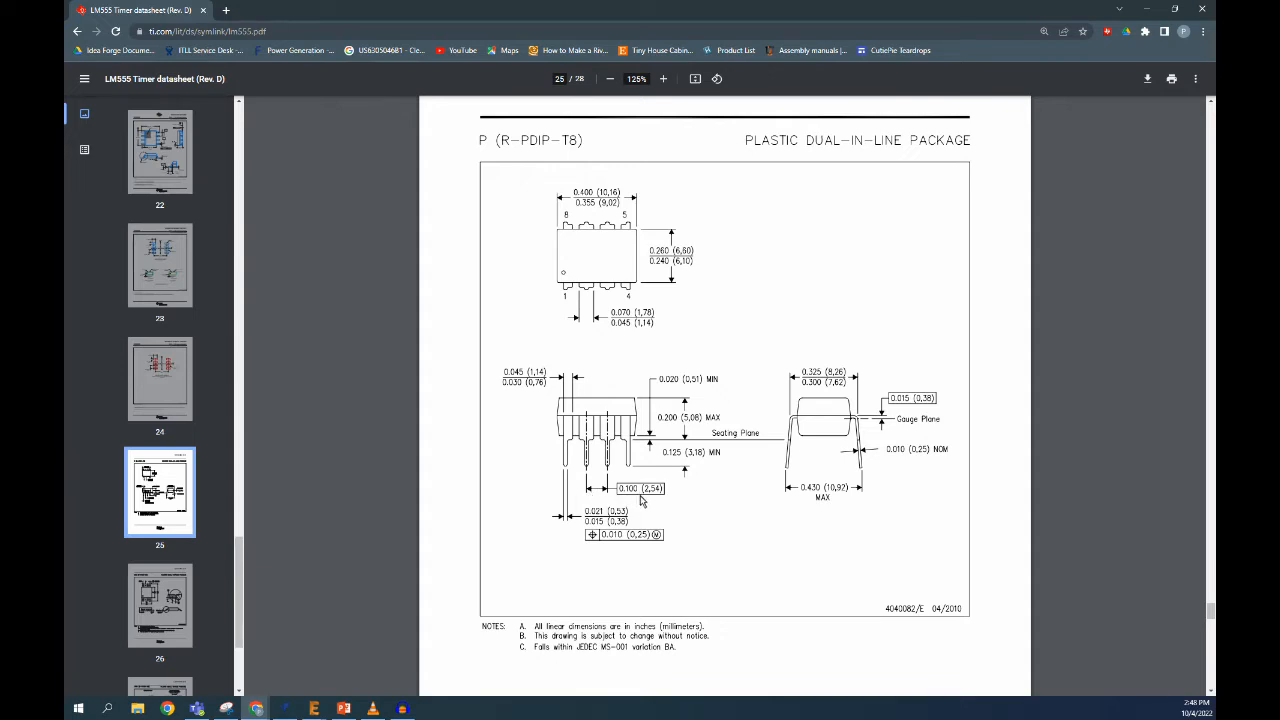
key(alt+Tab)
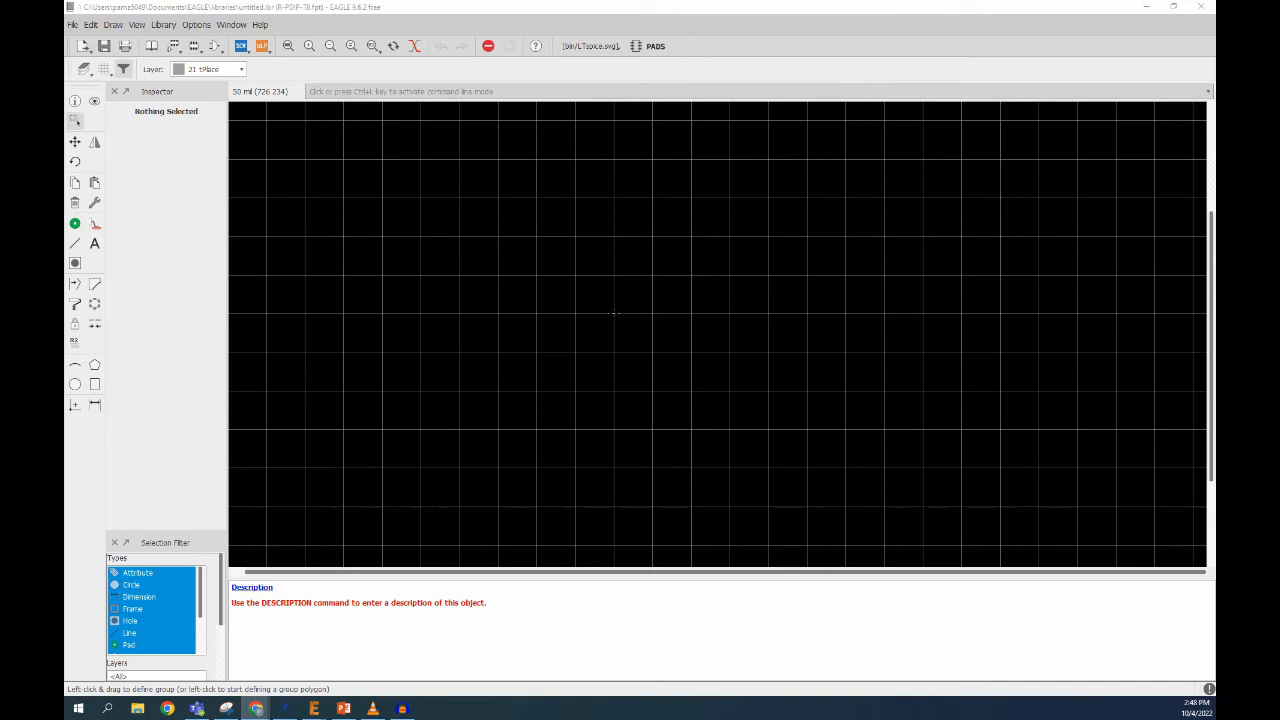
- Set the footprint grid size to 0.1 inch
click(105, 72)
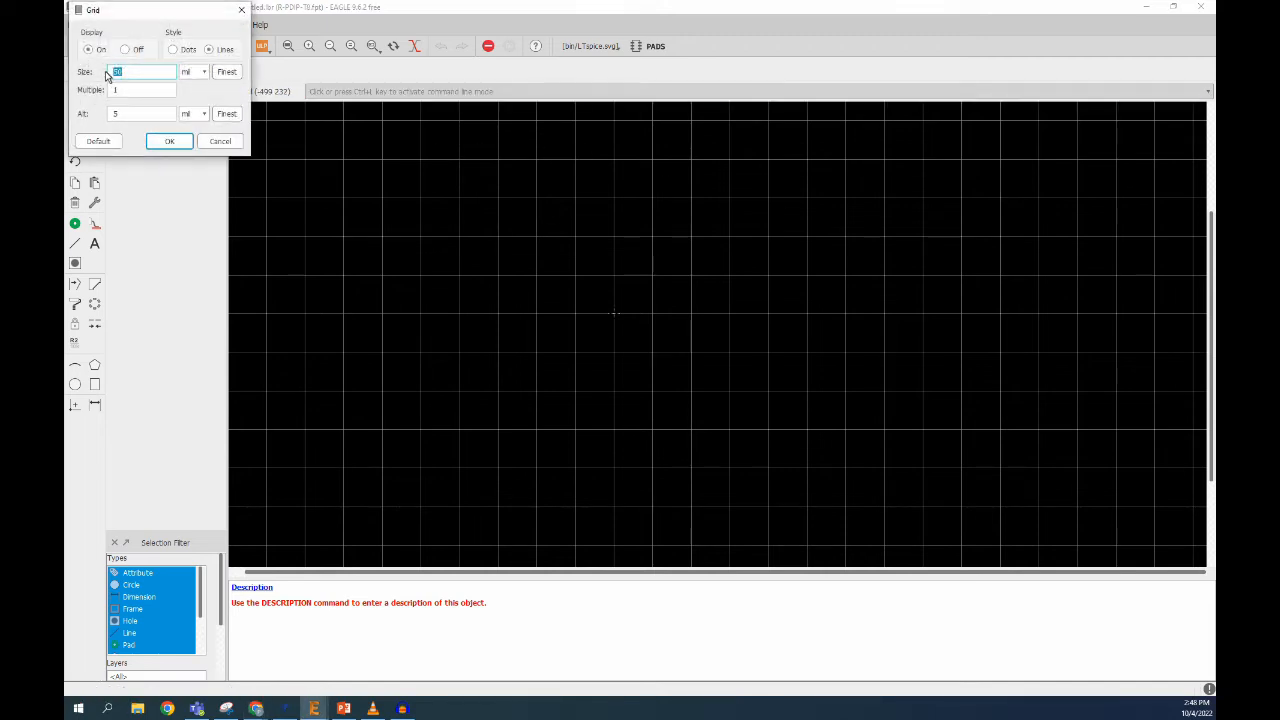
click(203, 75)
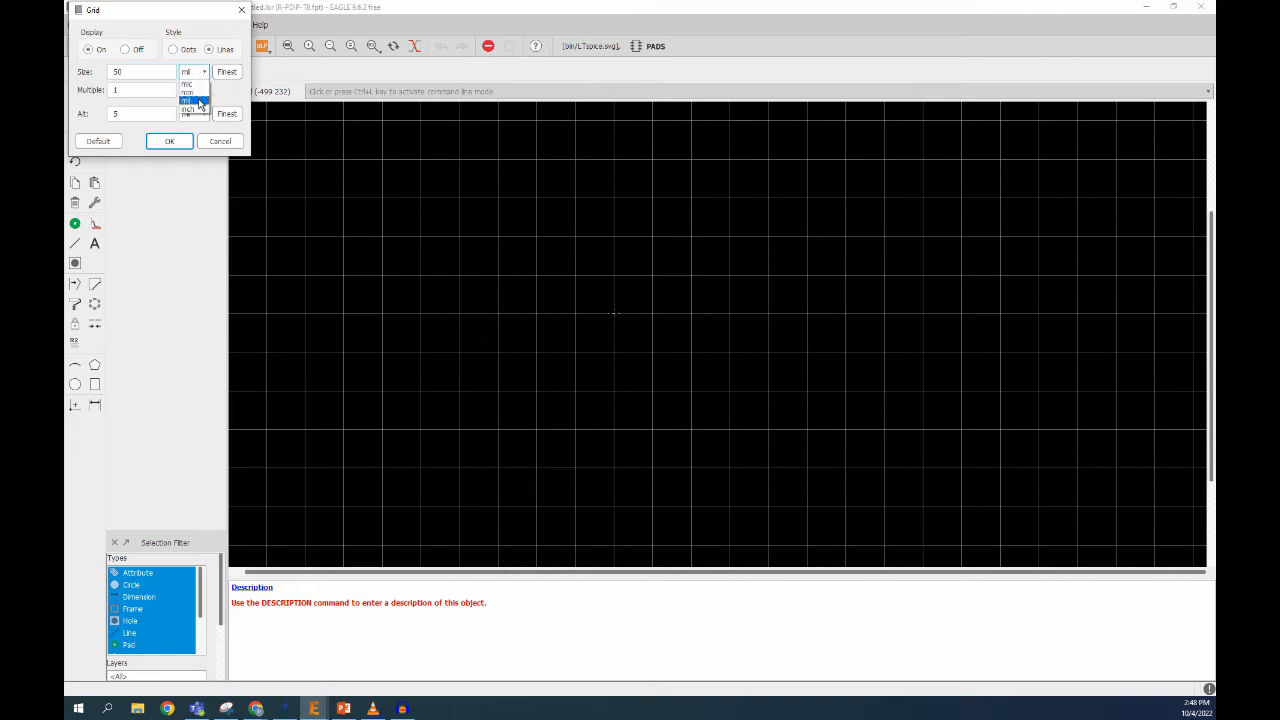
click(190, 108)
click(138, 74)
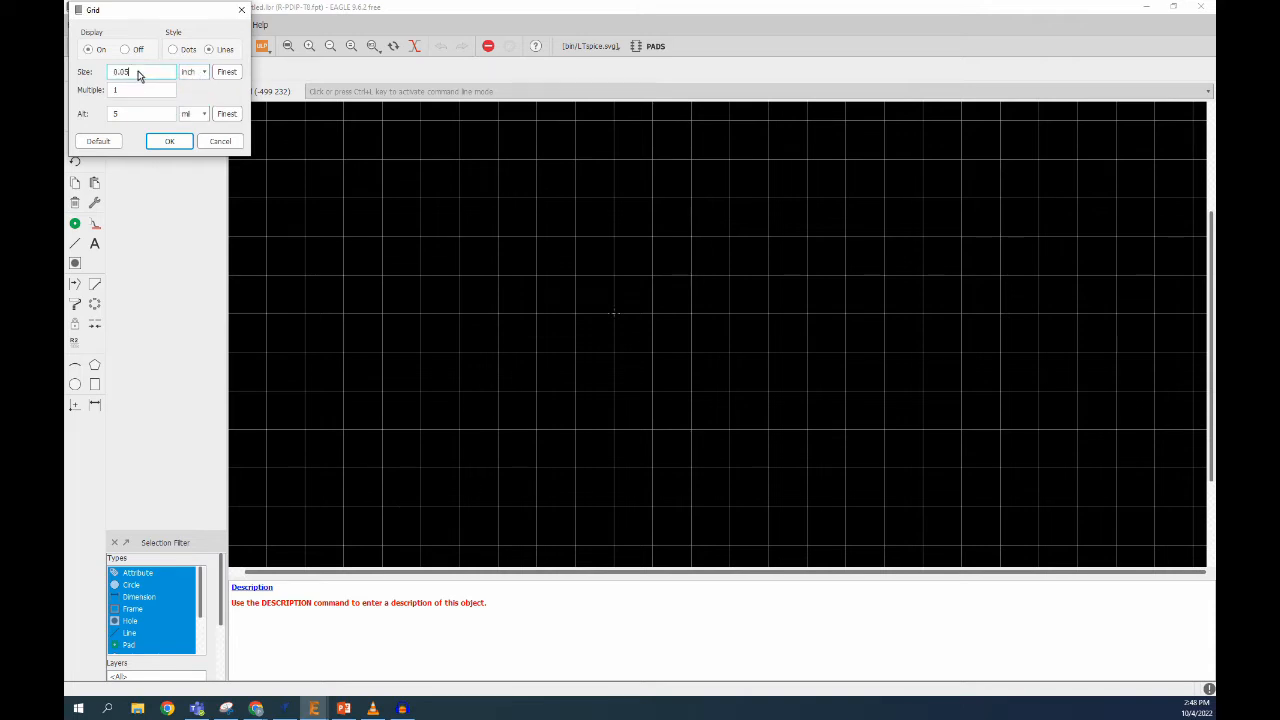
text(1)
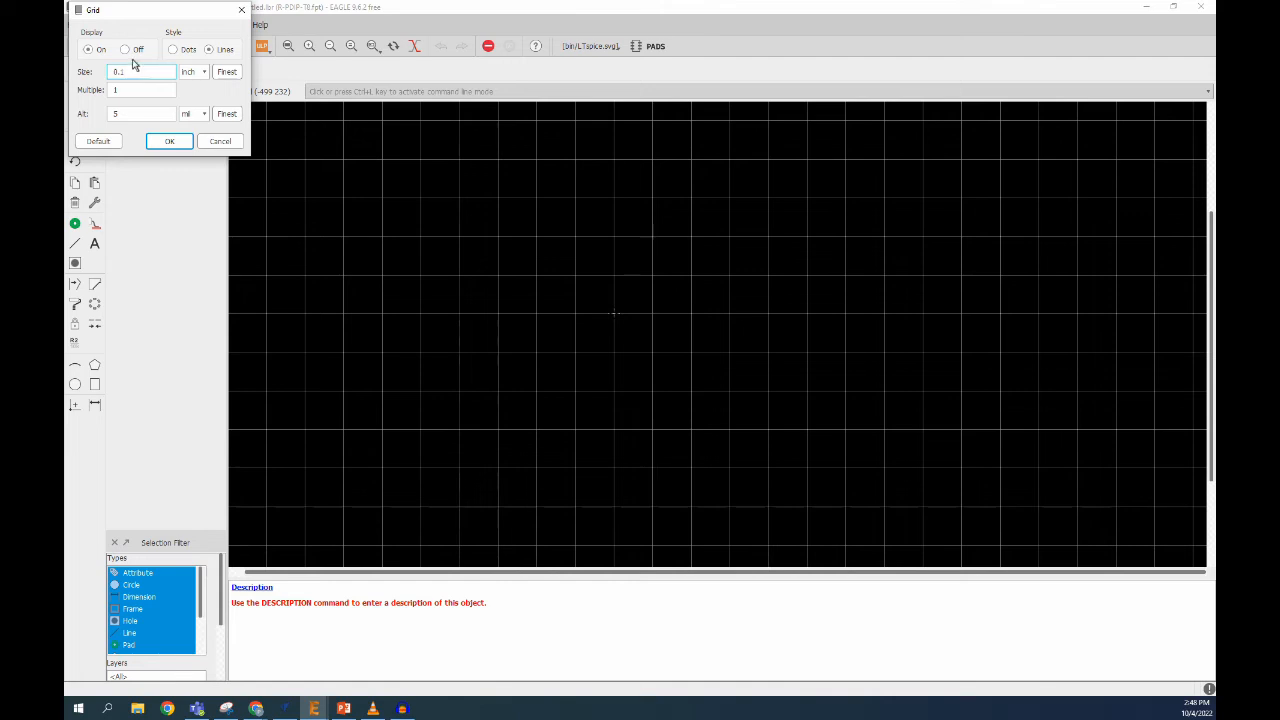
click(170, 143)
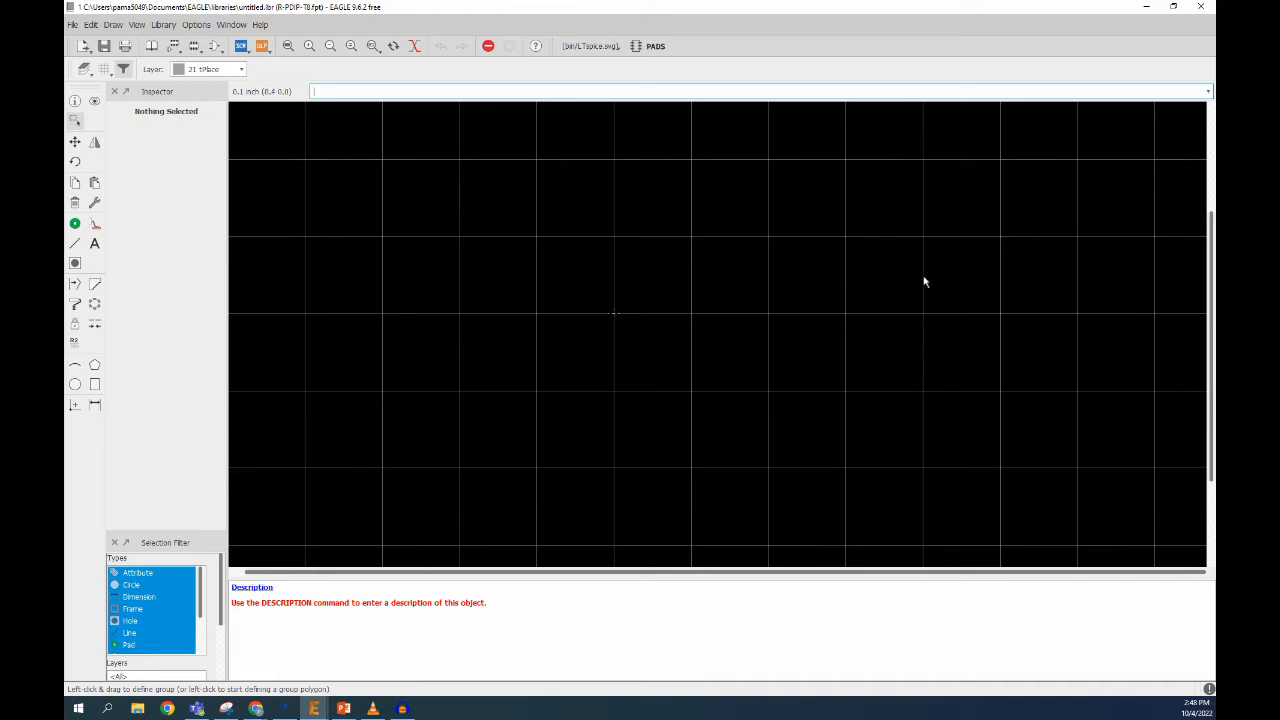
- Place a row of four square through-hole pads 0.1 inch apart, starting at the origin
click(76, 226)
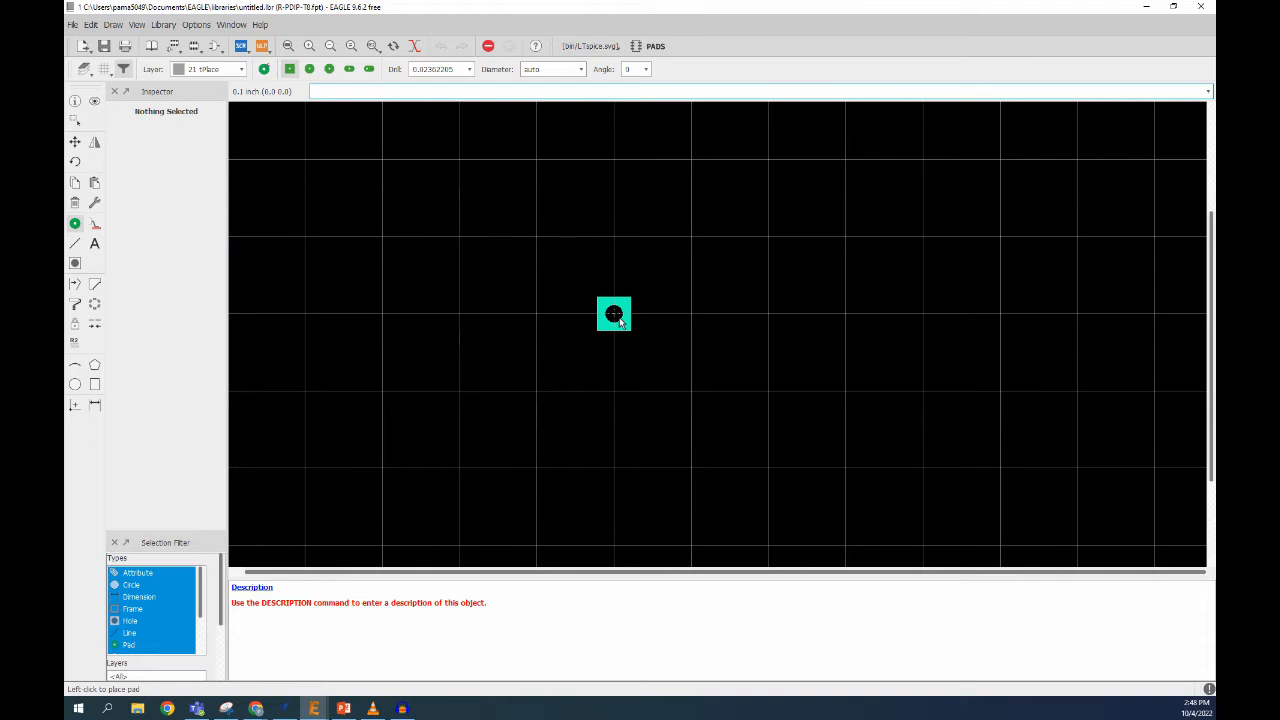
click(619, 319)
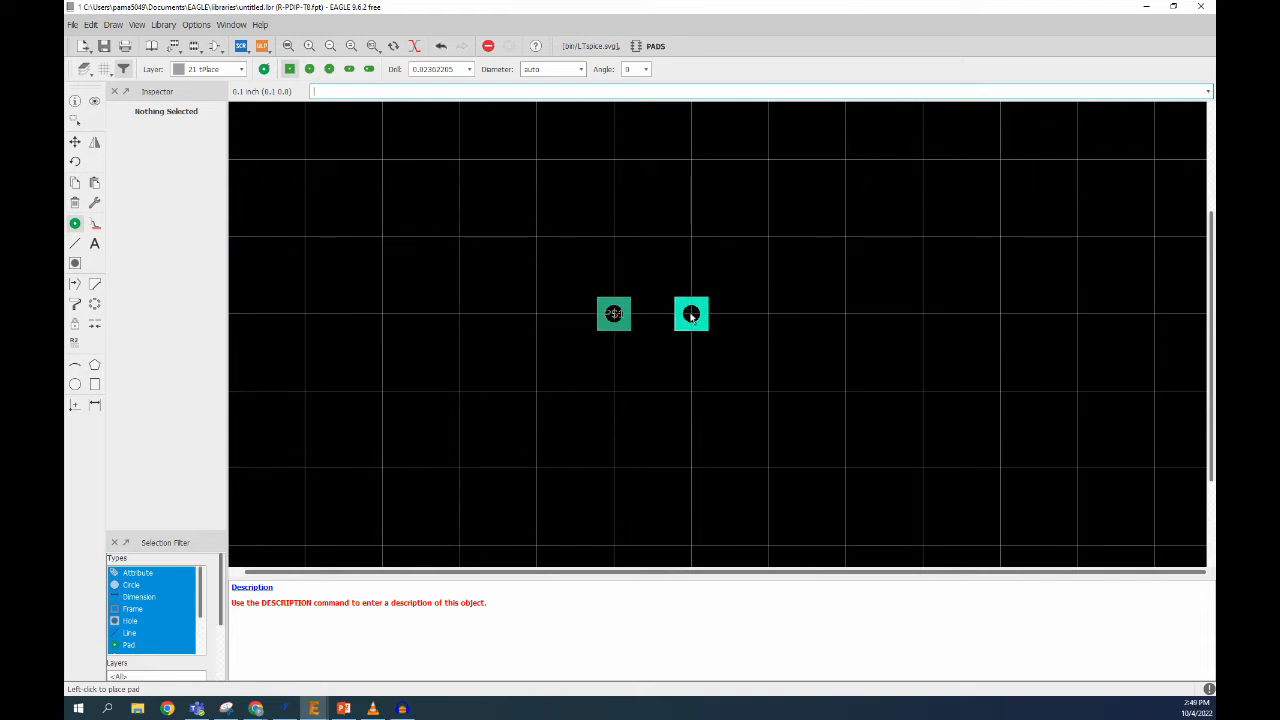
click(697, 318)
click(766, 322)
click(879, 336)
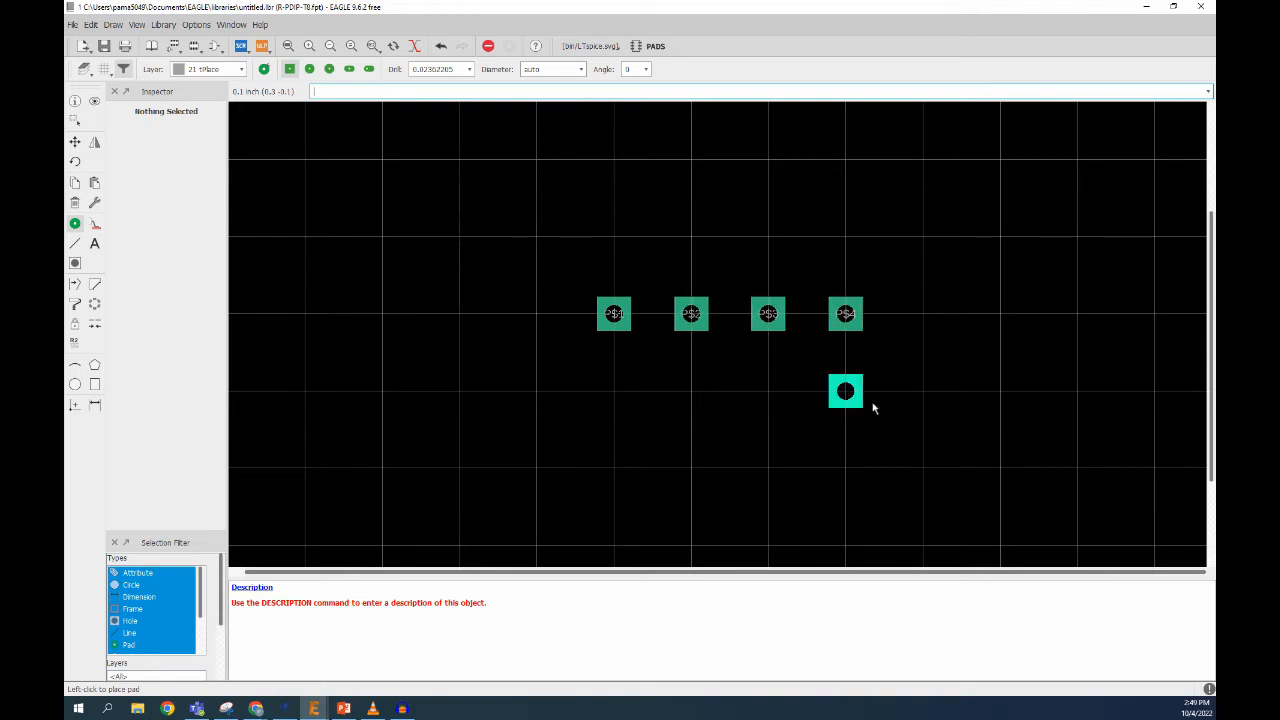
key(Escape)
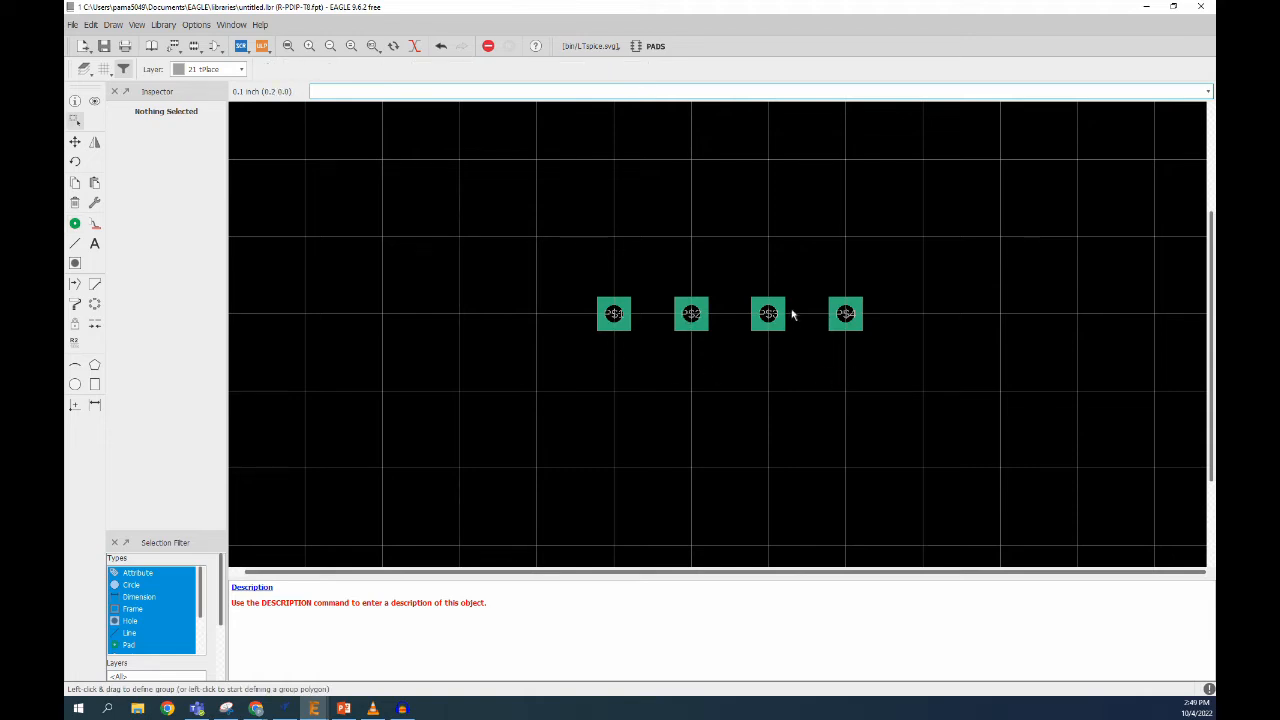
- Name the pad at the origin 1 and choose a 0.02362205 drill after checking the pin width in the datasheet
click(74, 101)
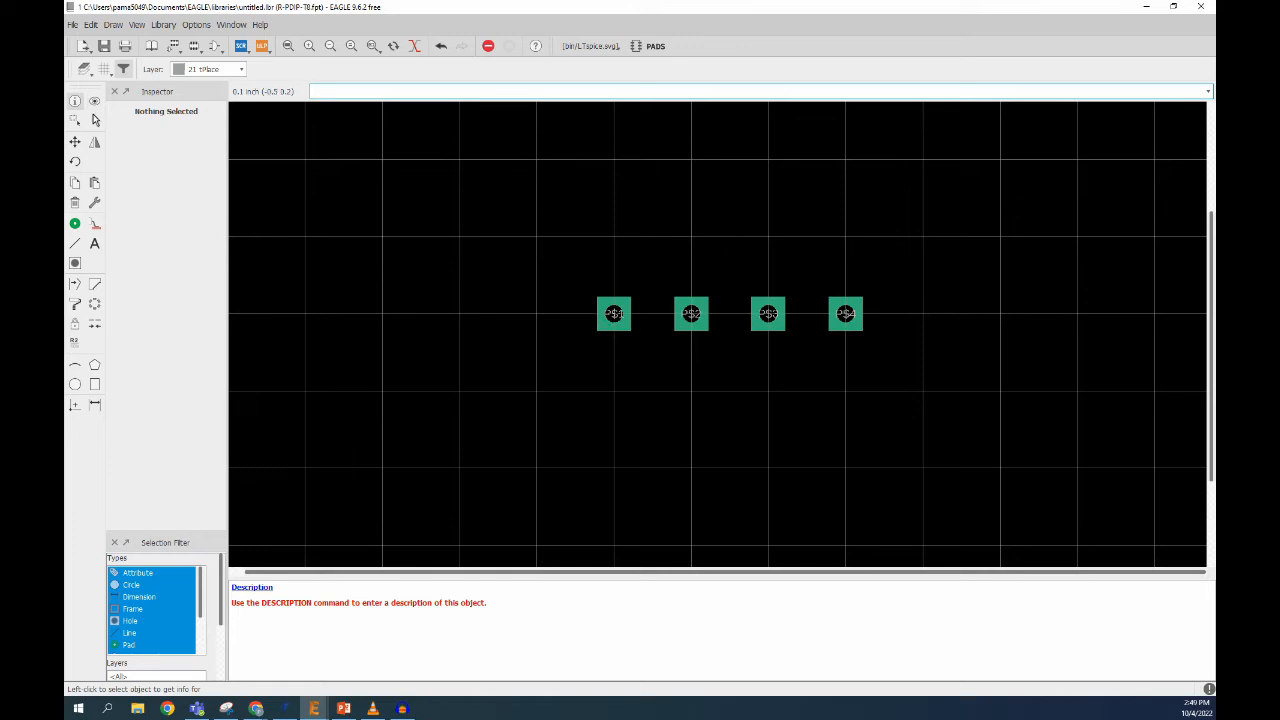
click(614, 317)
drag(762, 246, 665, 246)
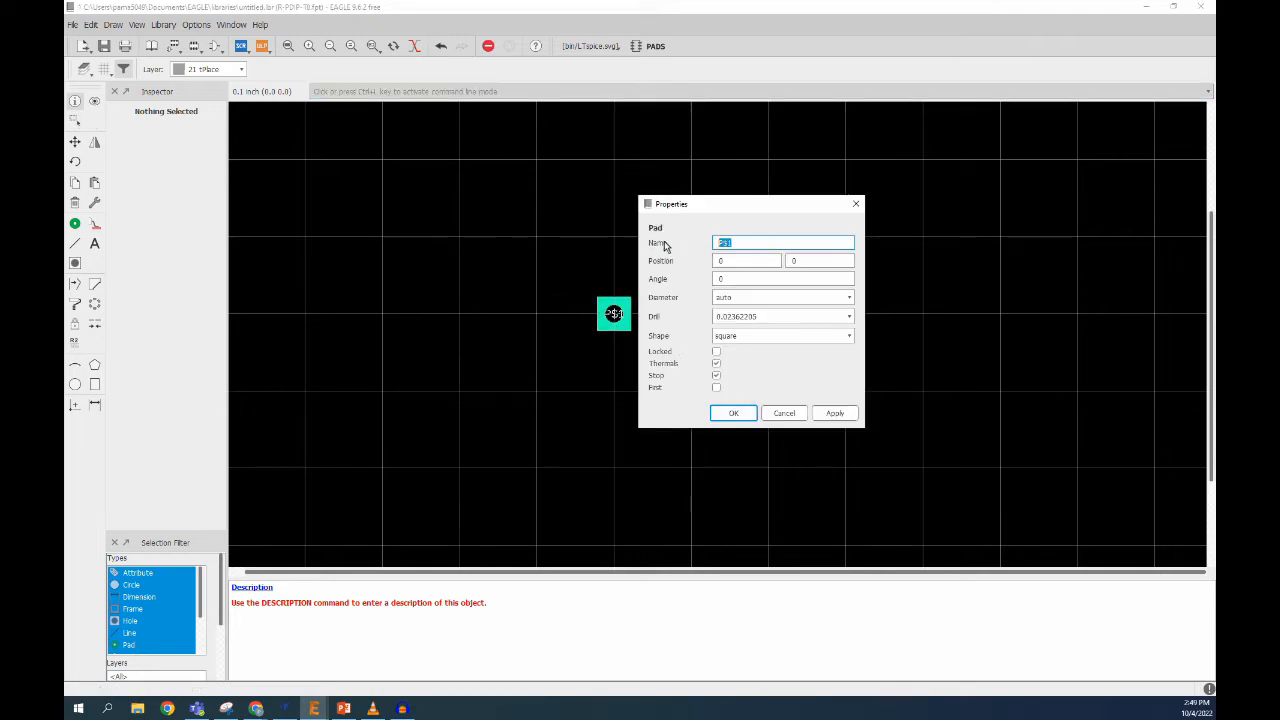
text(1)
mouse_move(1215, 206)
mouse_down()
mouse_move(826, 206)
mouse_move(620, 34)
mouse_move(627, 5)
mouse_up()
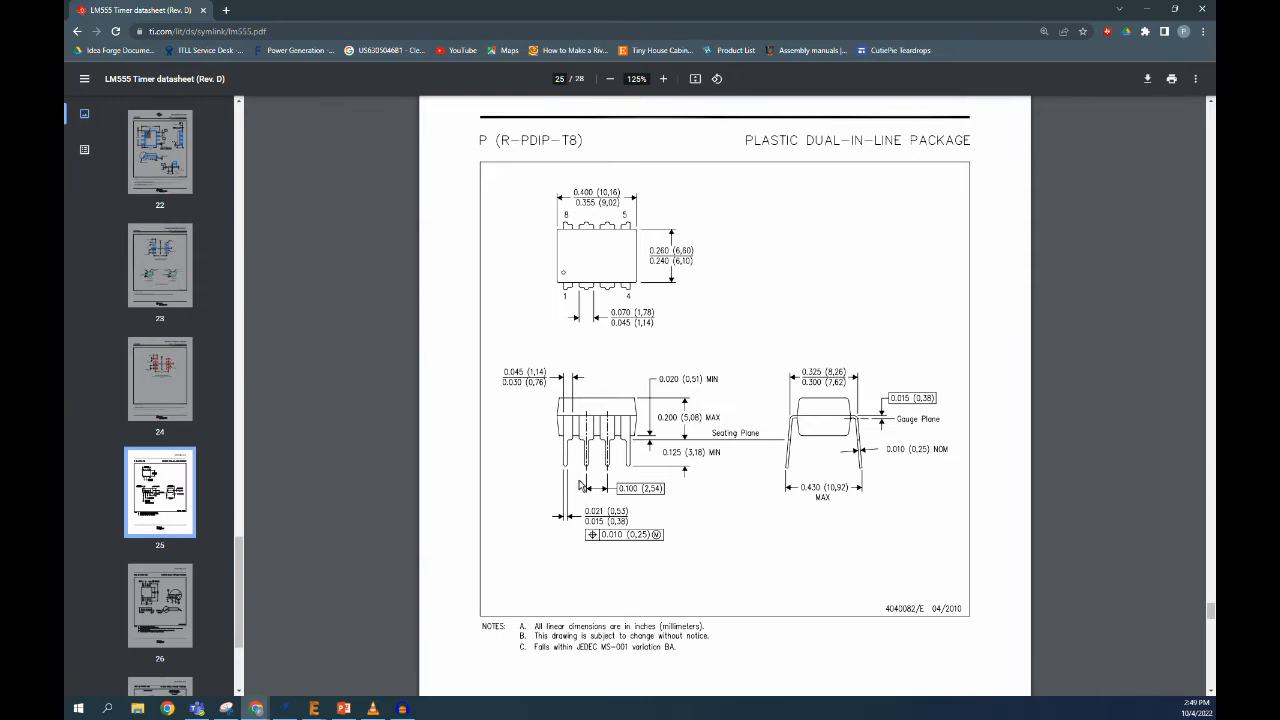
drag(947, 5, 1279, 124)
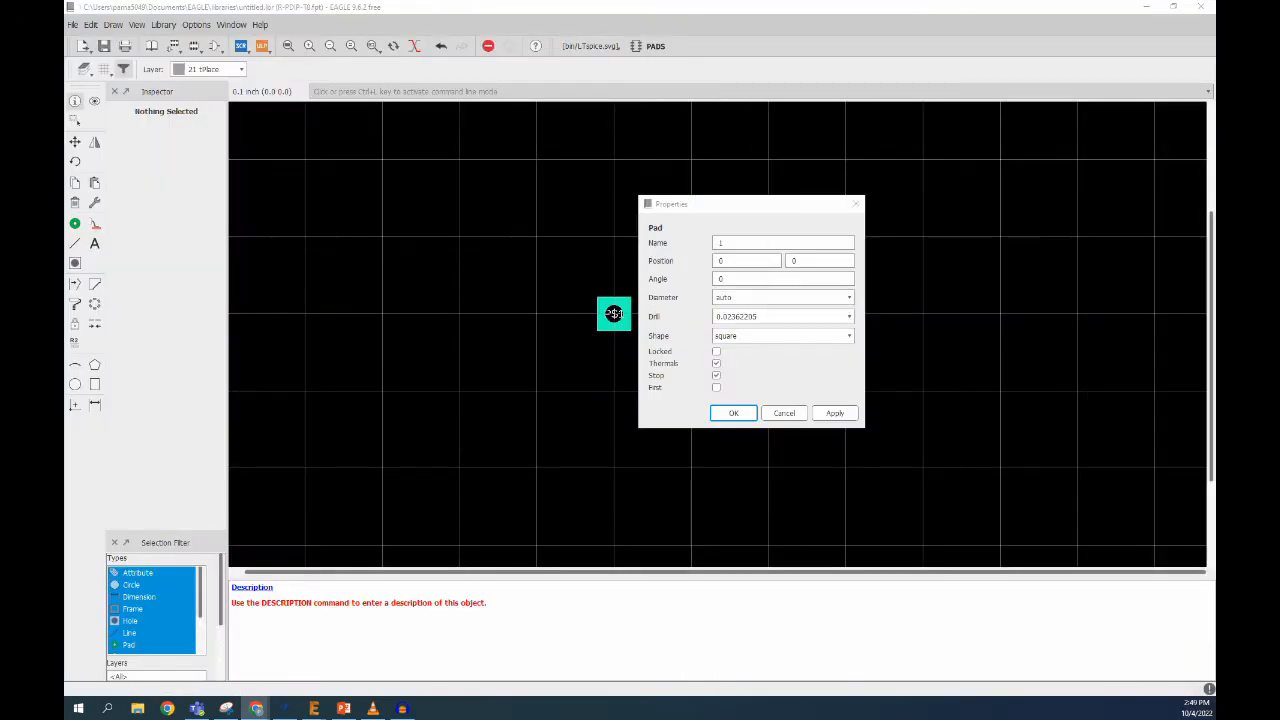
click(849, 316)
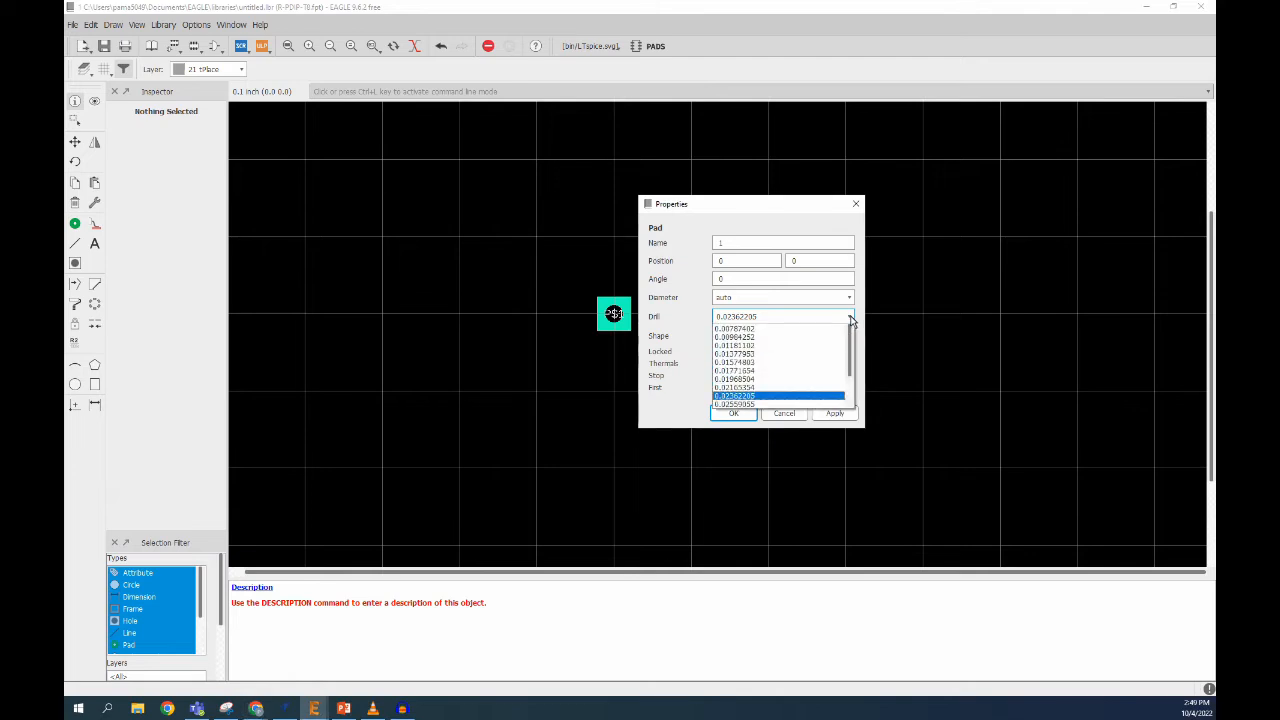
click(742, 394)
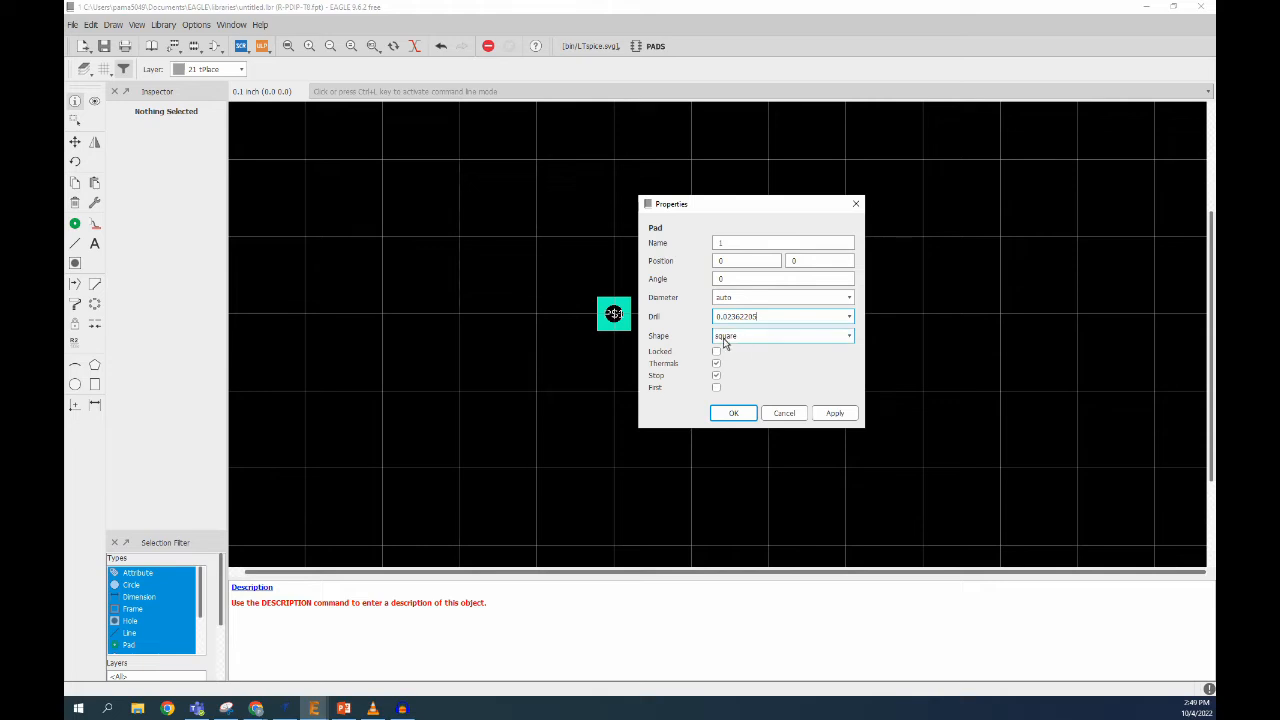
click(733, 414)
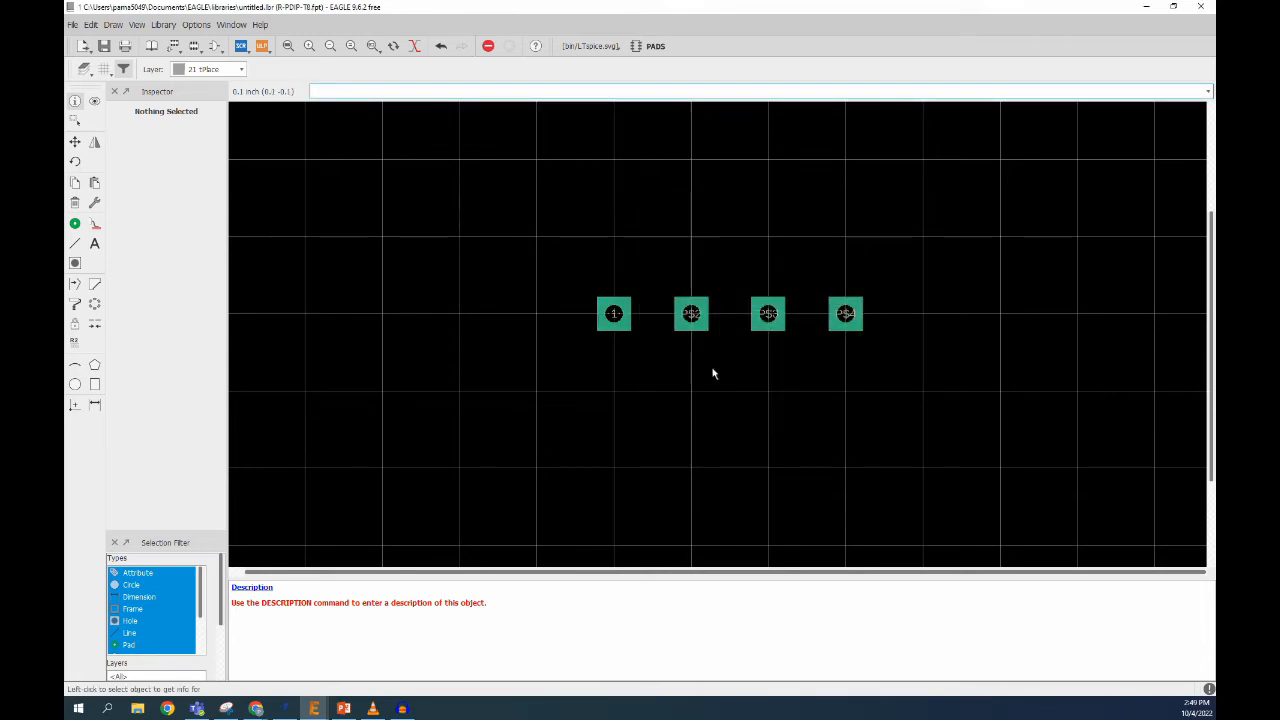
- Name the second pad 2 and change its shape to round
click(691, 314)
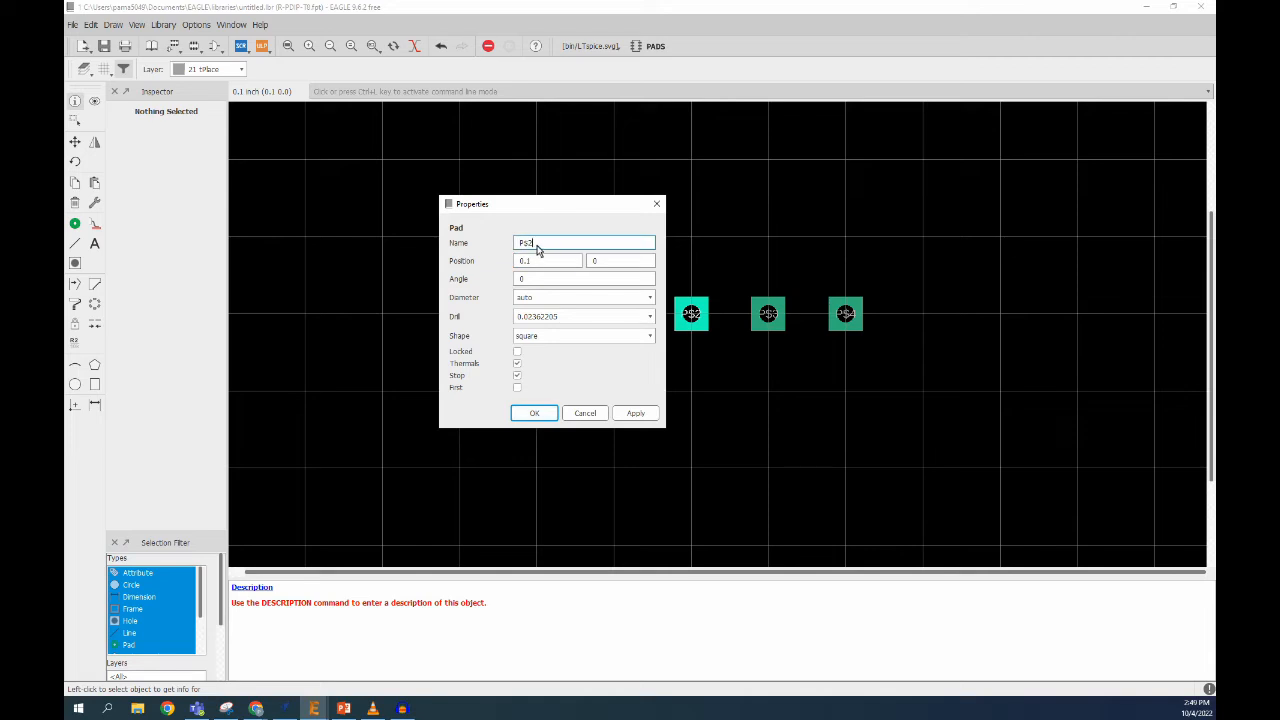
text(2)
click(555, 337)
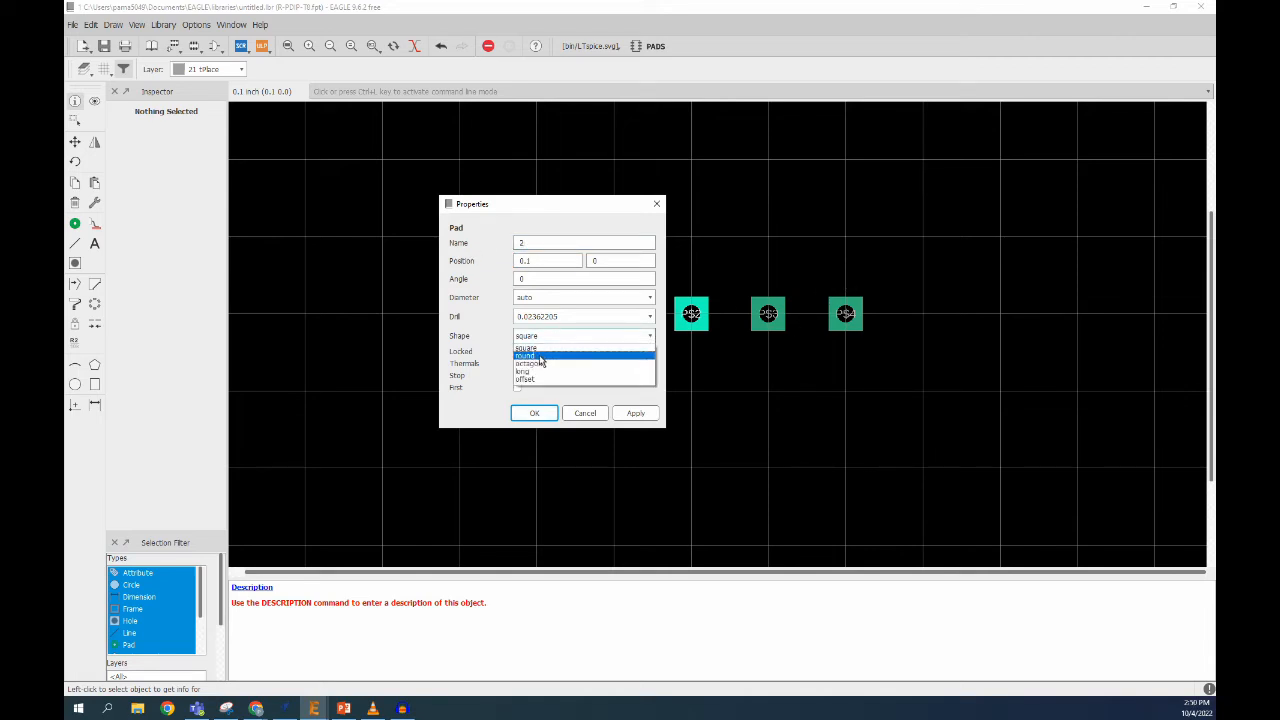
click(540, 357)
click(534, 413)
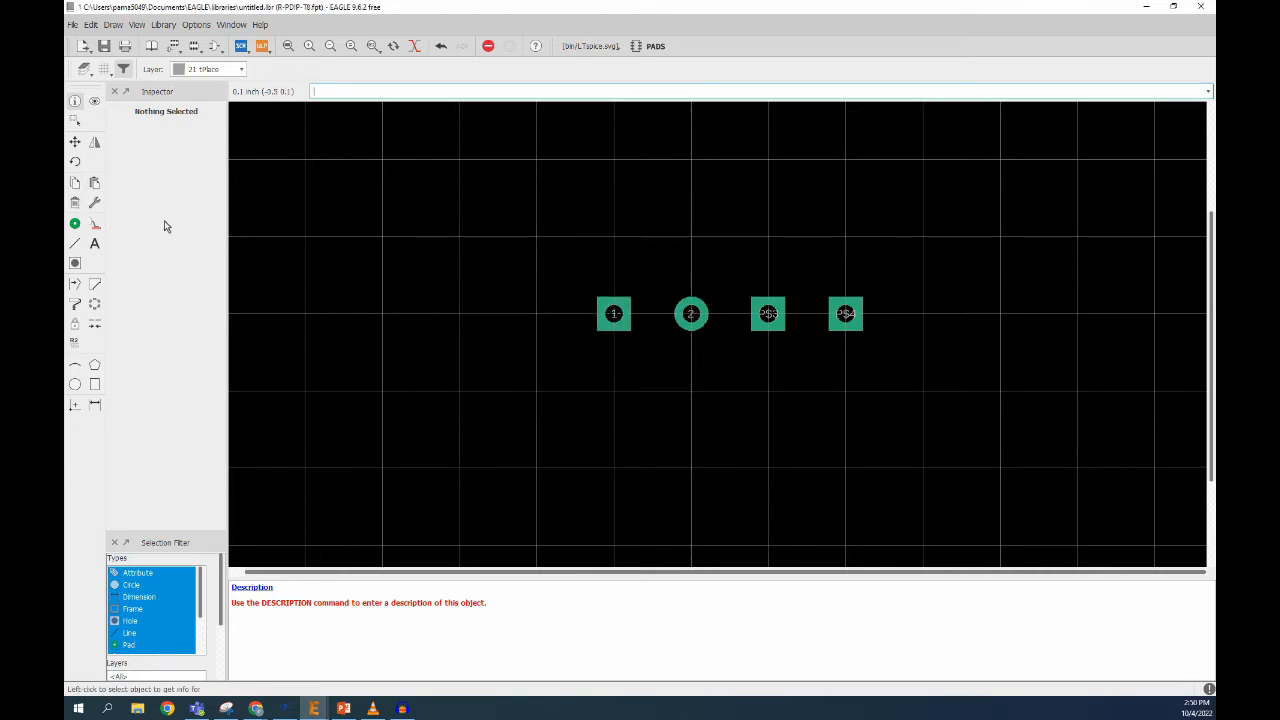
- Delete the two remaining square pads at 0.2 and 0.3 inch in the row
click(74, 202)
click(770, 318)
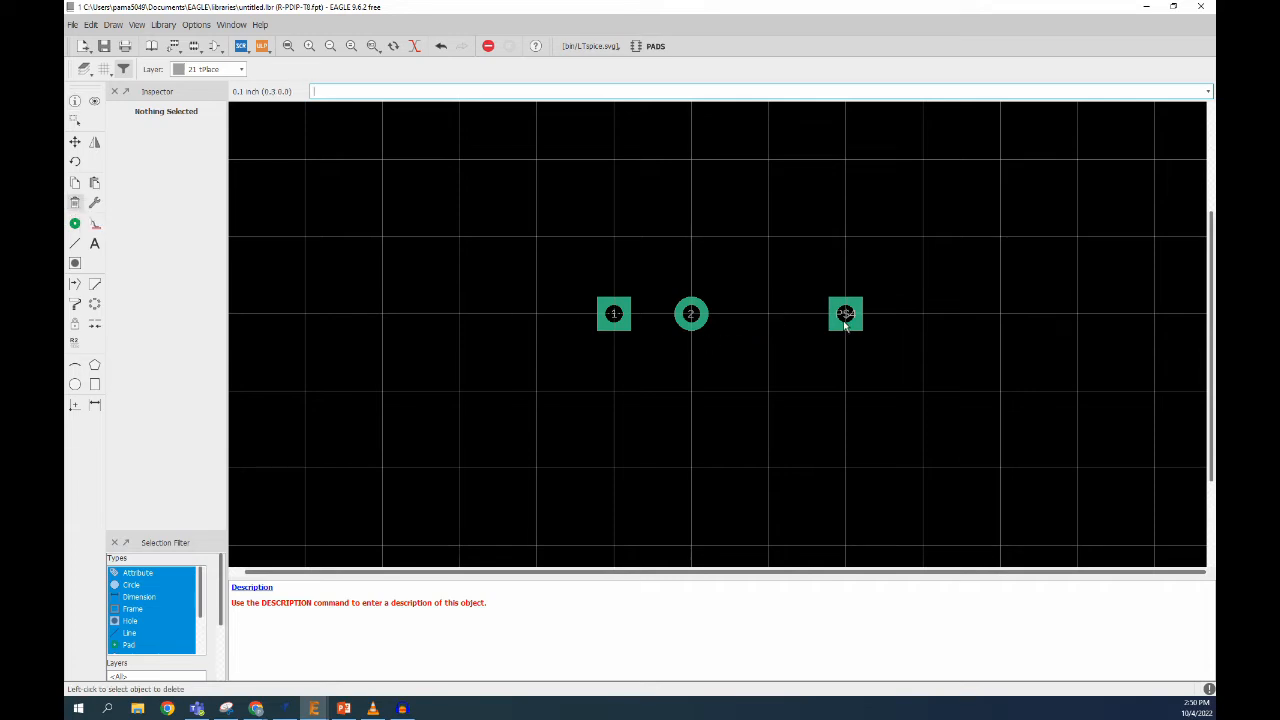
click(851, 314)
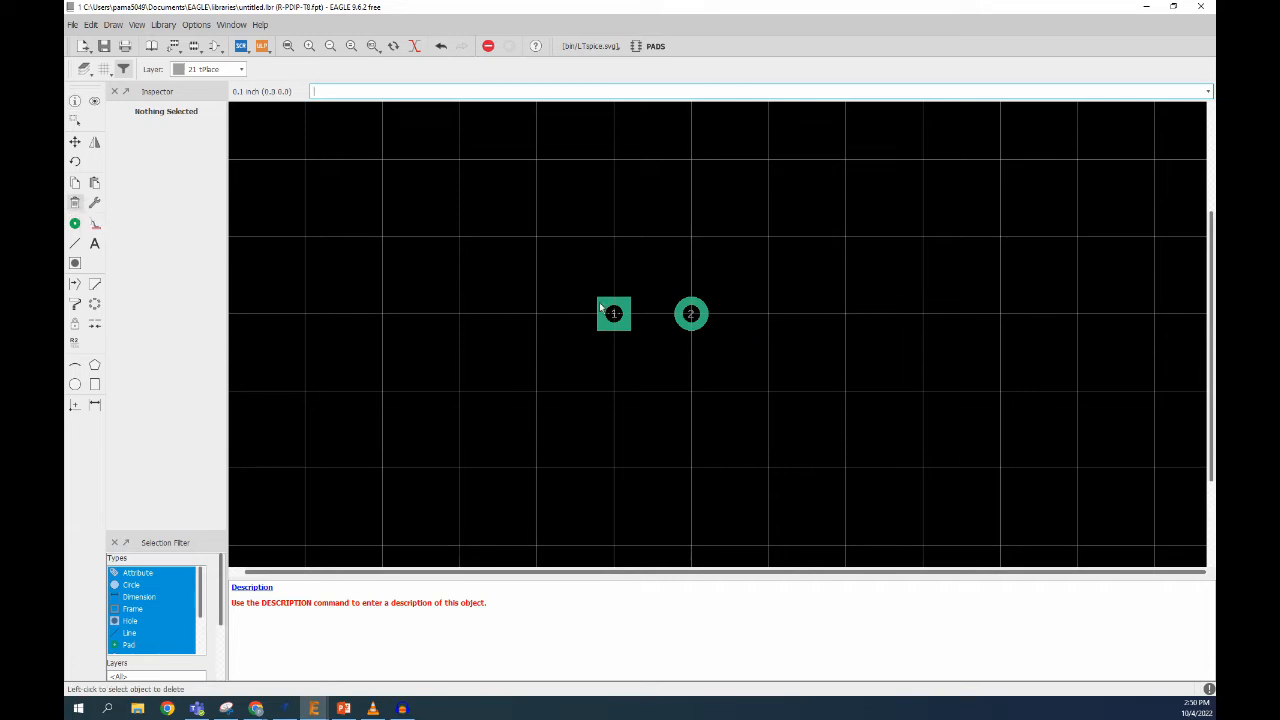
- Copy round pad 2 to x = 0.2 inch, and copy that new pad to x = 0.3 inch
click(75, 185)
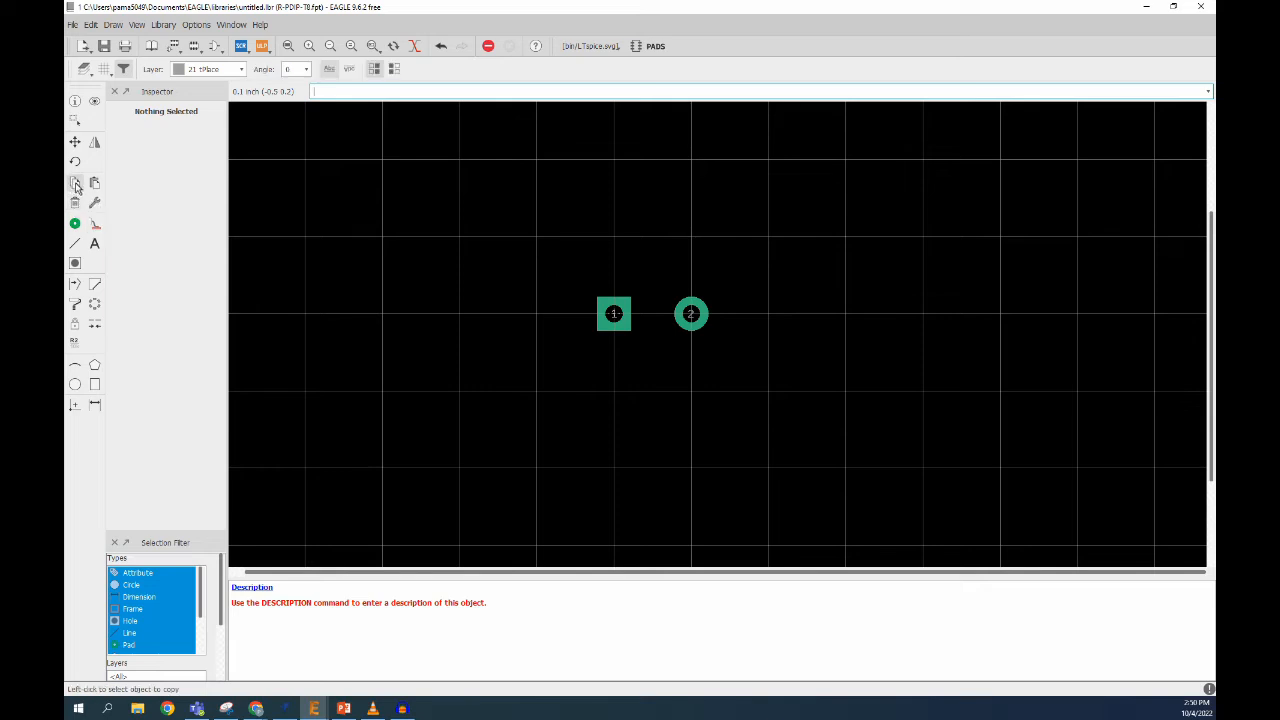
click(690, 315)
click(766, 318)
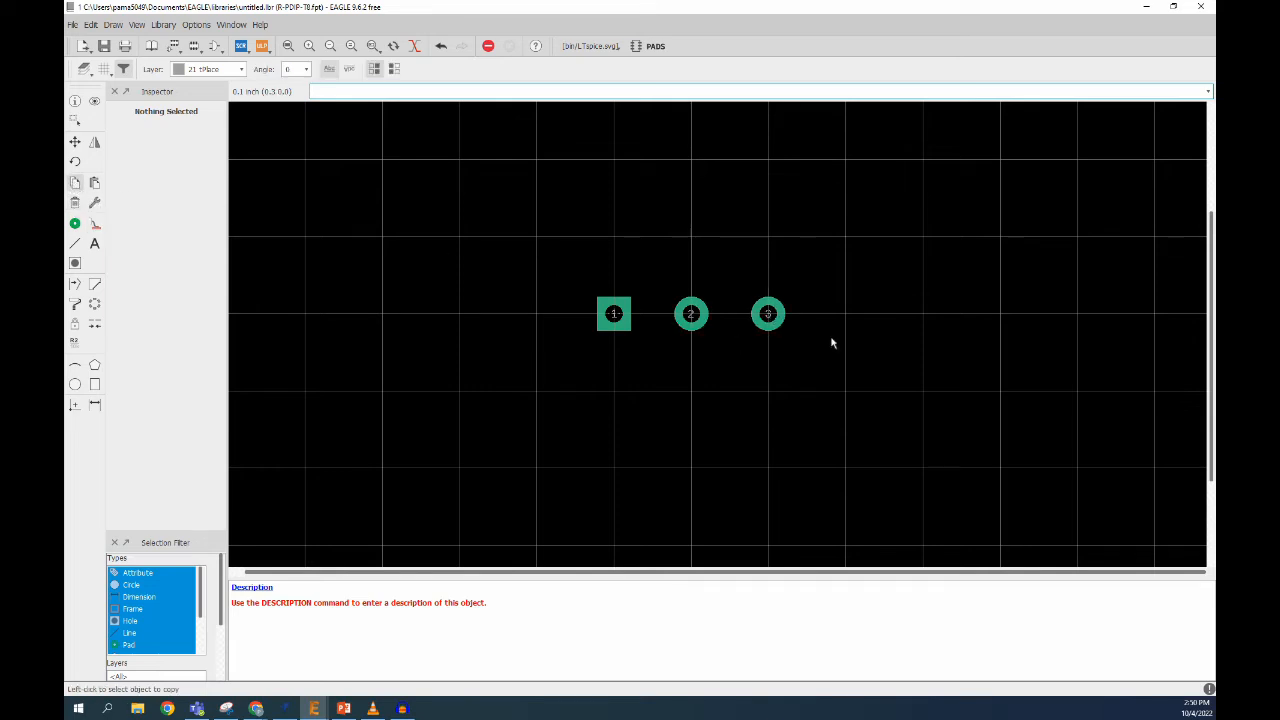
click(776, 318)
click(840, 318)
- Copy pads 4, 3 and 2 straight up by 0.2 inch, in that order, to build the second row
click(849, 312)
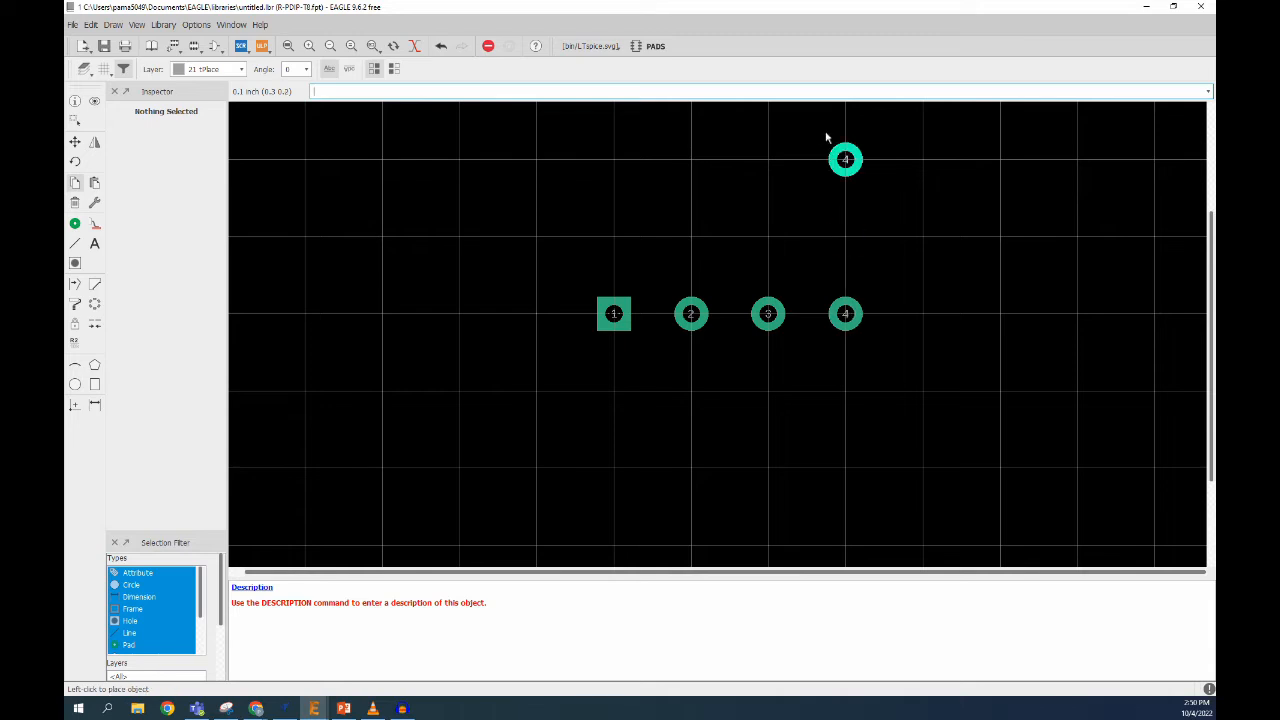
click(849, 161)
click(768, 318)
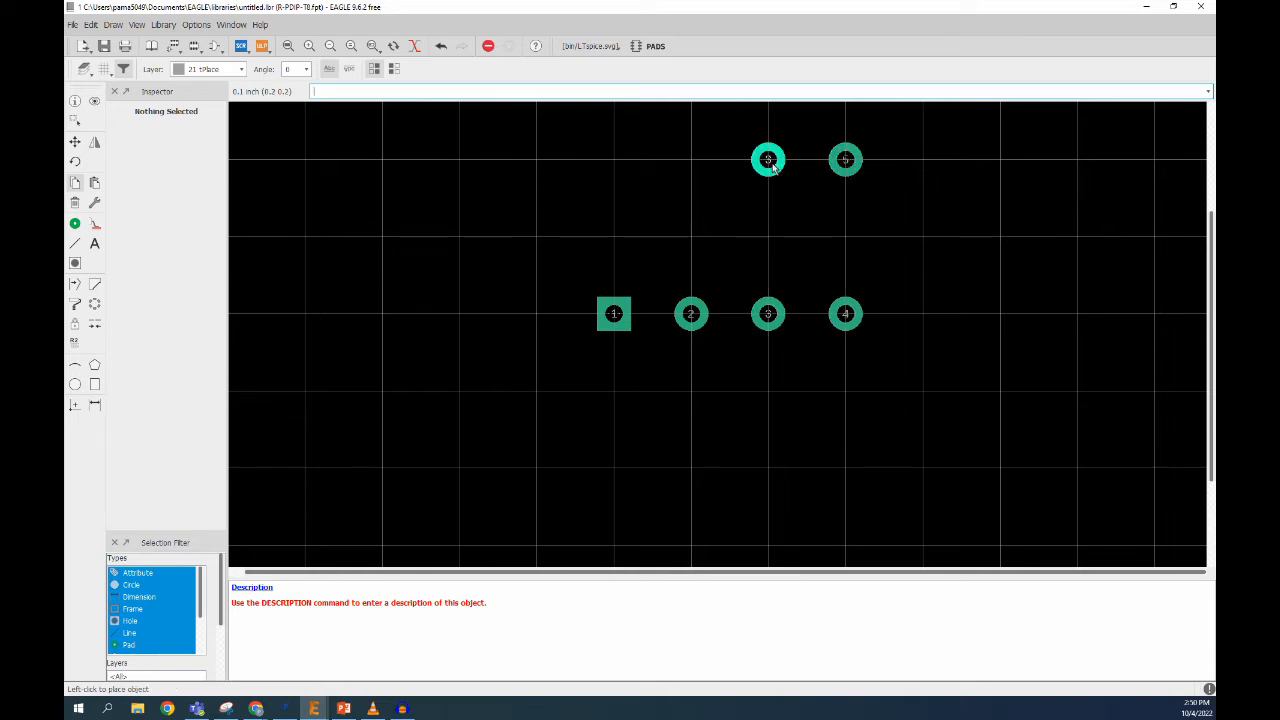
click(769, 161)
click(697, 316)
click(689, 163)
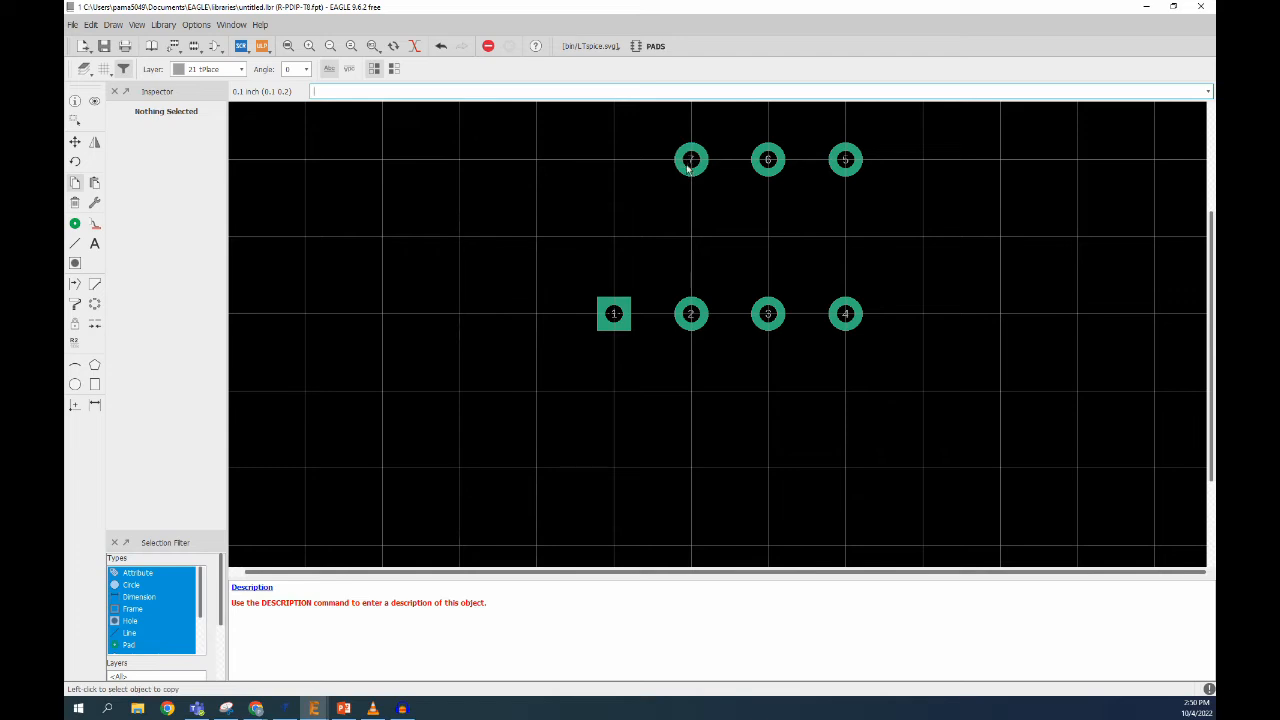
- Try a copy of square pad 1 0.2 inch above it, and delete that copy
click(603, 320)
click(615, 163)
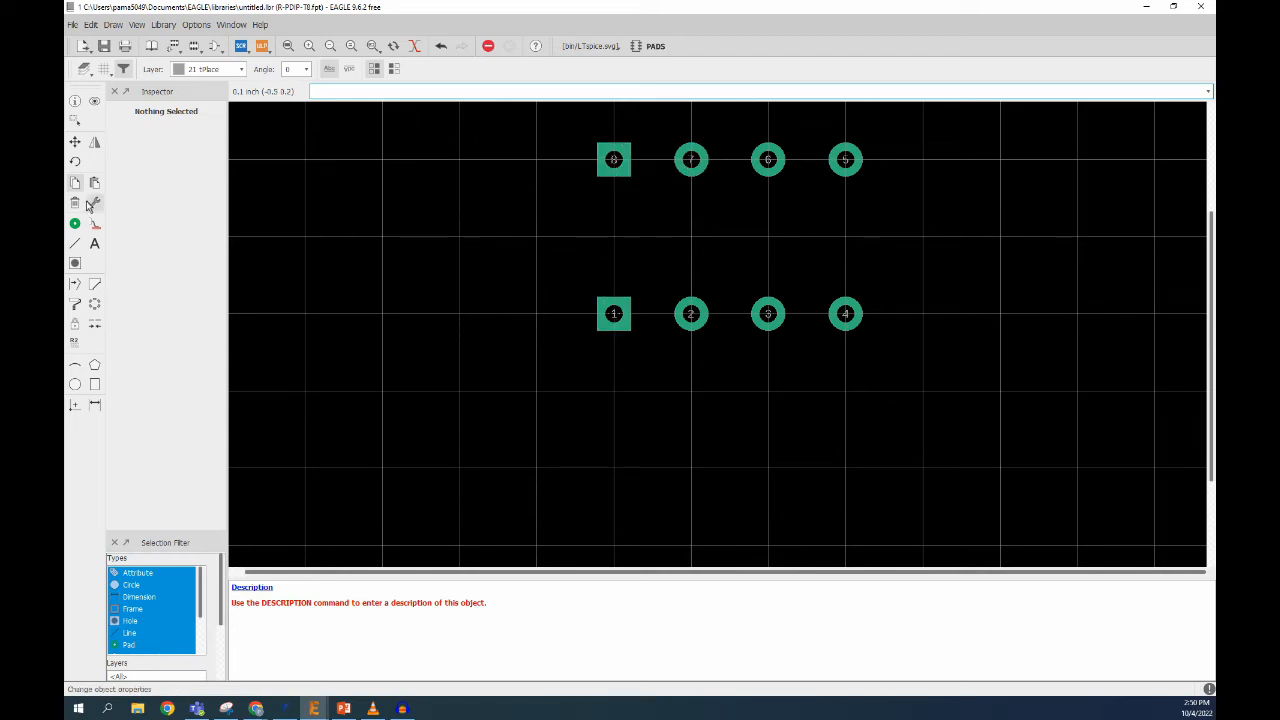
click(75, 202)
click(617, 165)
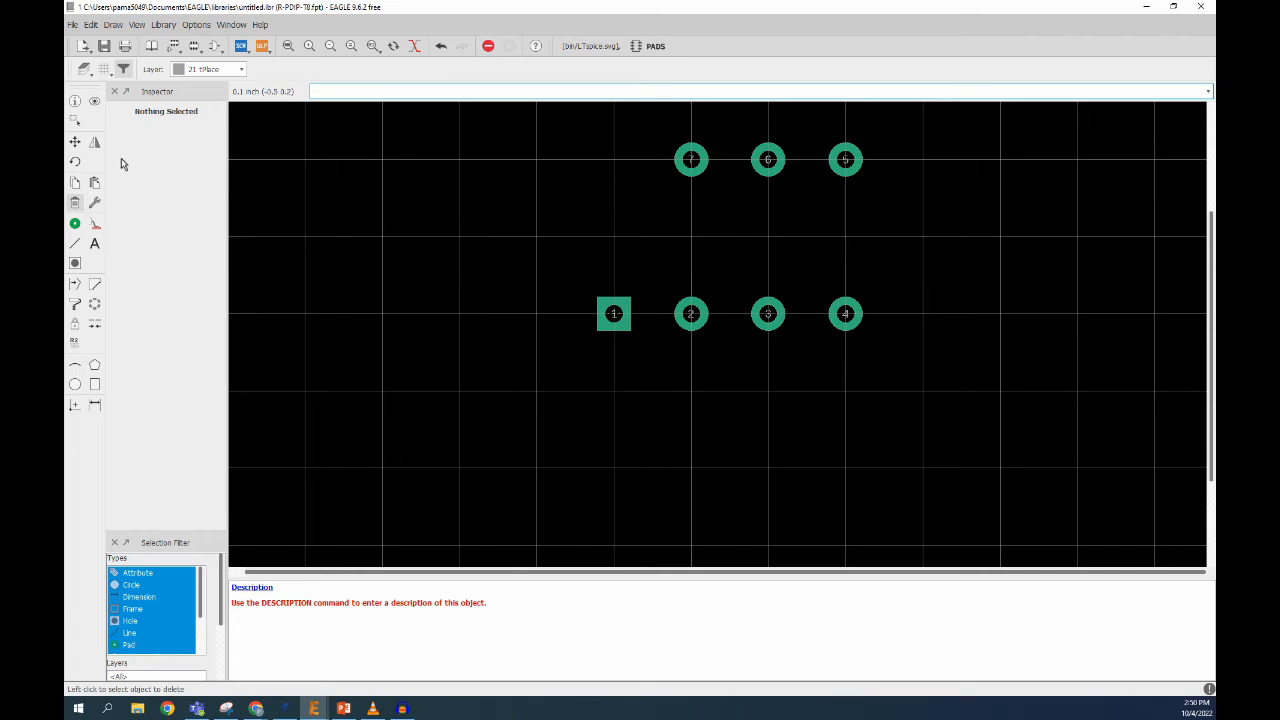
- Copy round pad 7 to the empty spot 0.2 inch above pad 1 and end the copy command
click(75, 182)
click(693, 165)
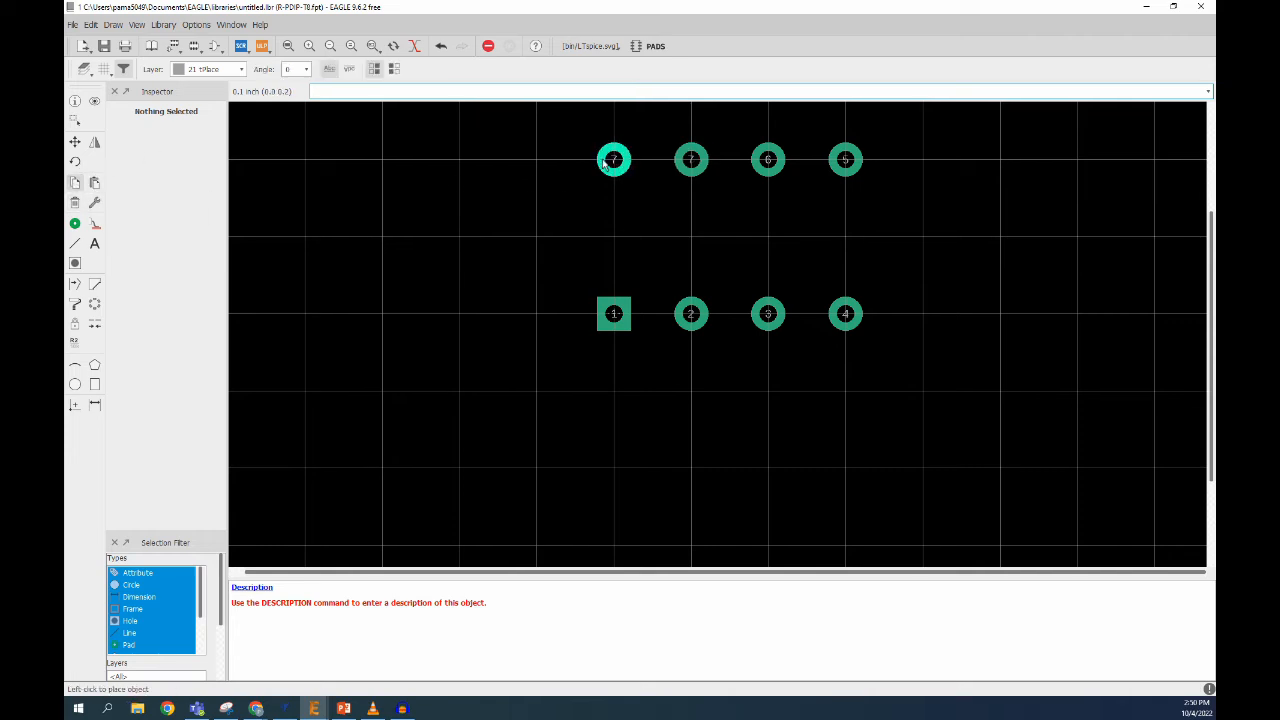
click(615, 161)
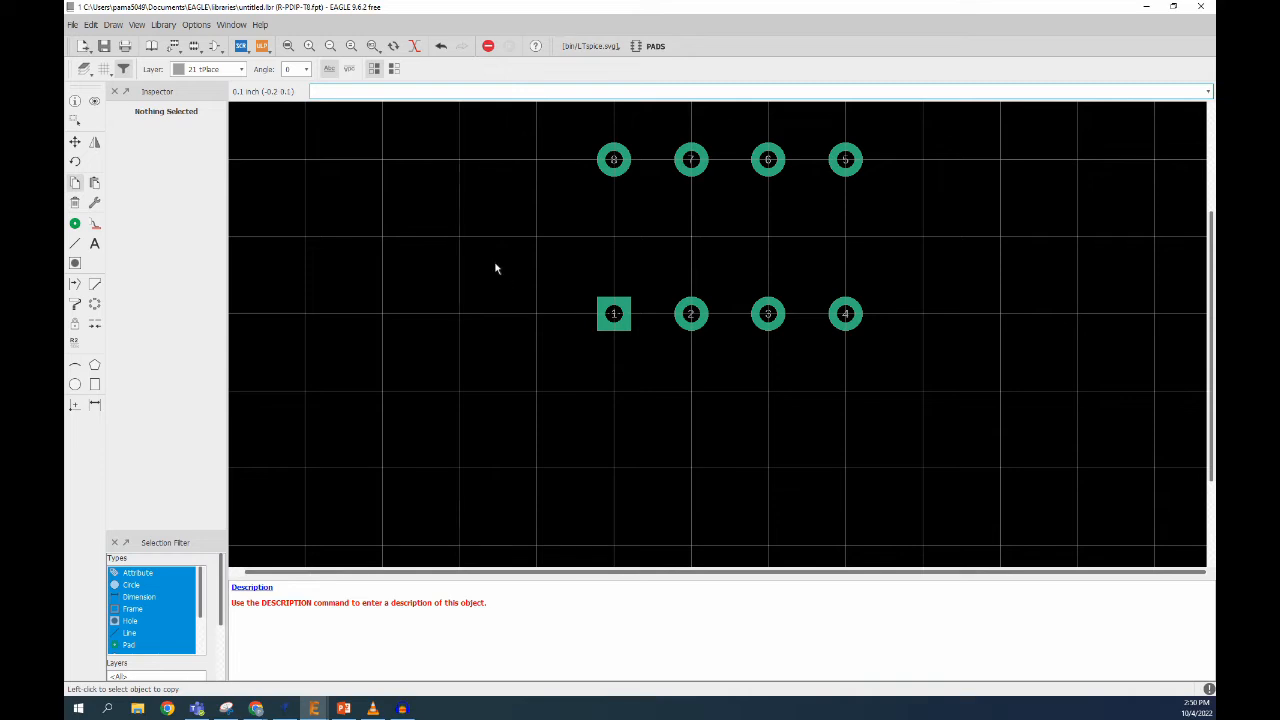
key(Escape)
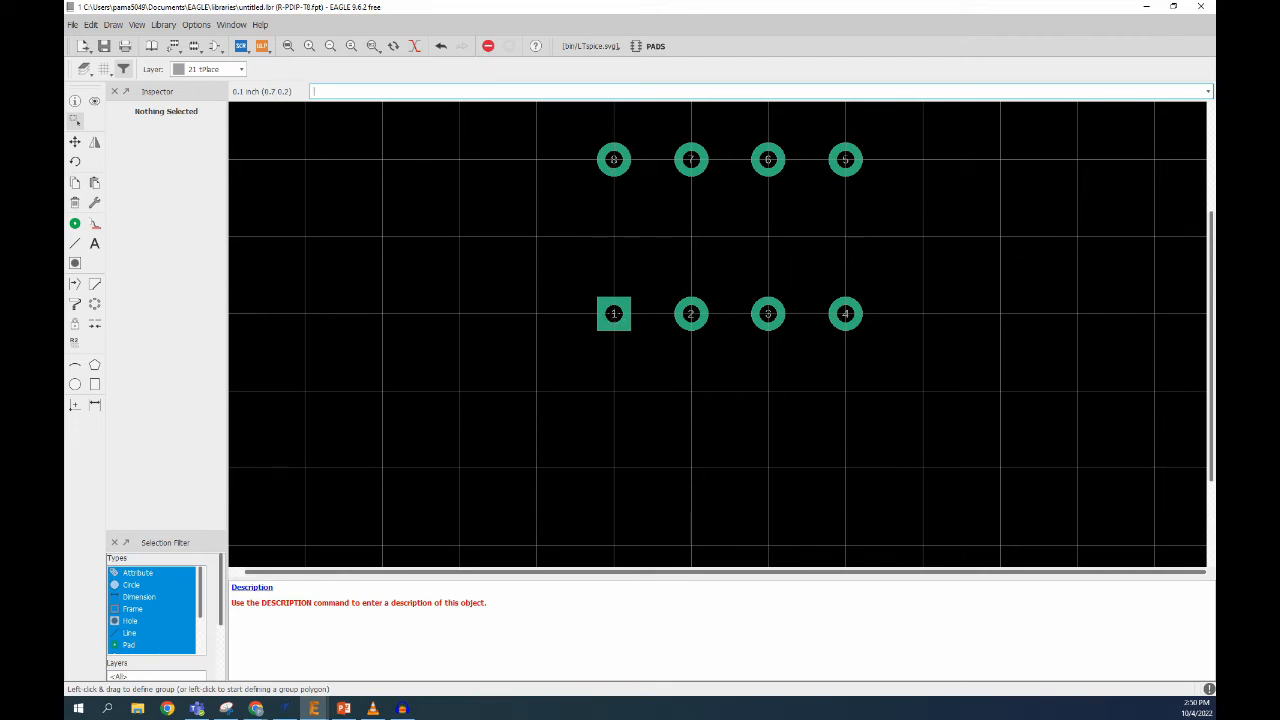
- Check the lead span in the LM555 datasheet in the browser, and set pad 8's Y position to 0.4 inch in EAGLE
drag(1215, 166, 646, 3)
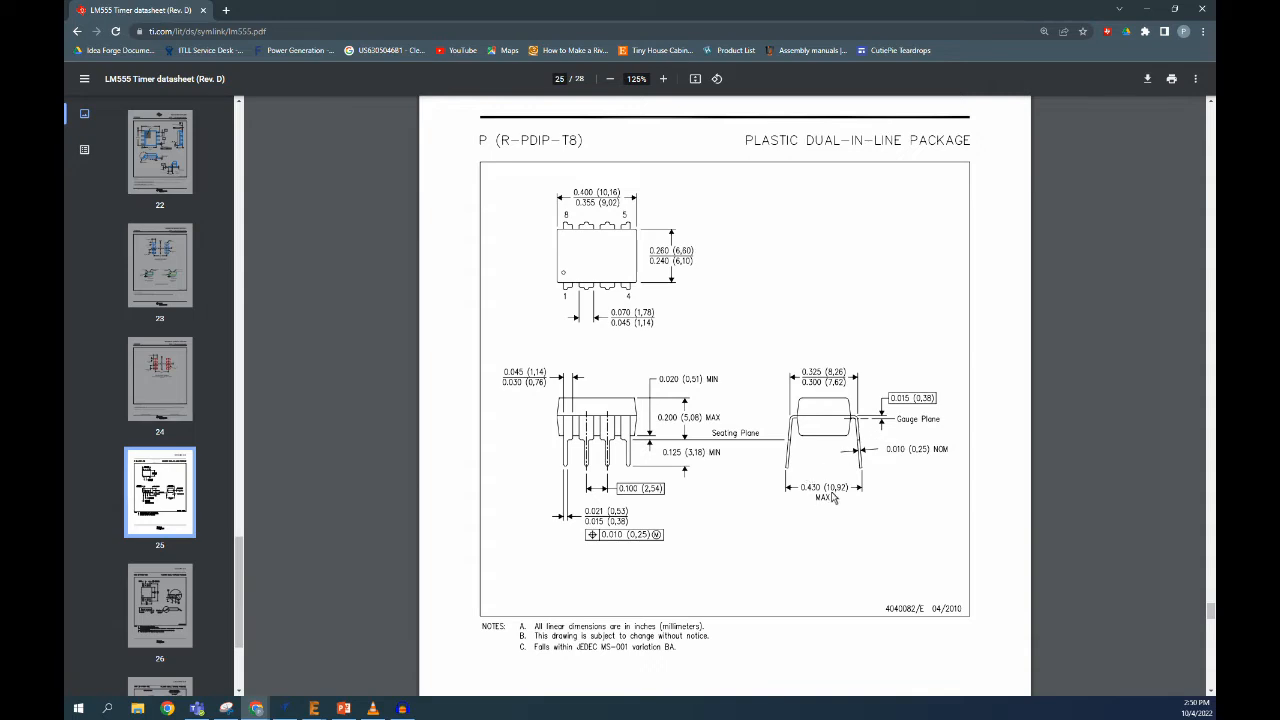
drag(886, 6, 1215, 100)
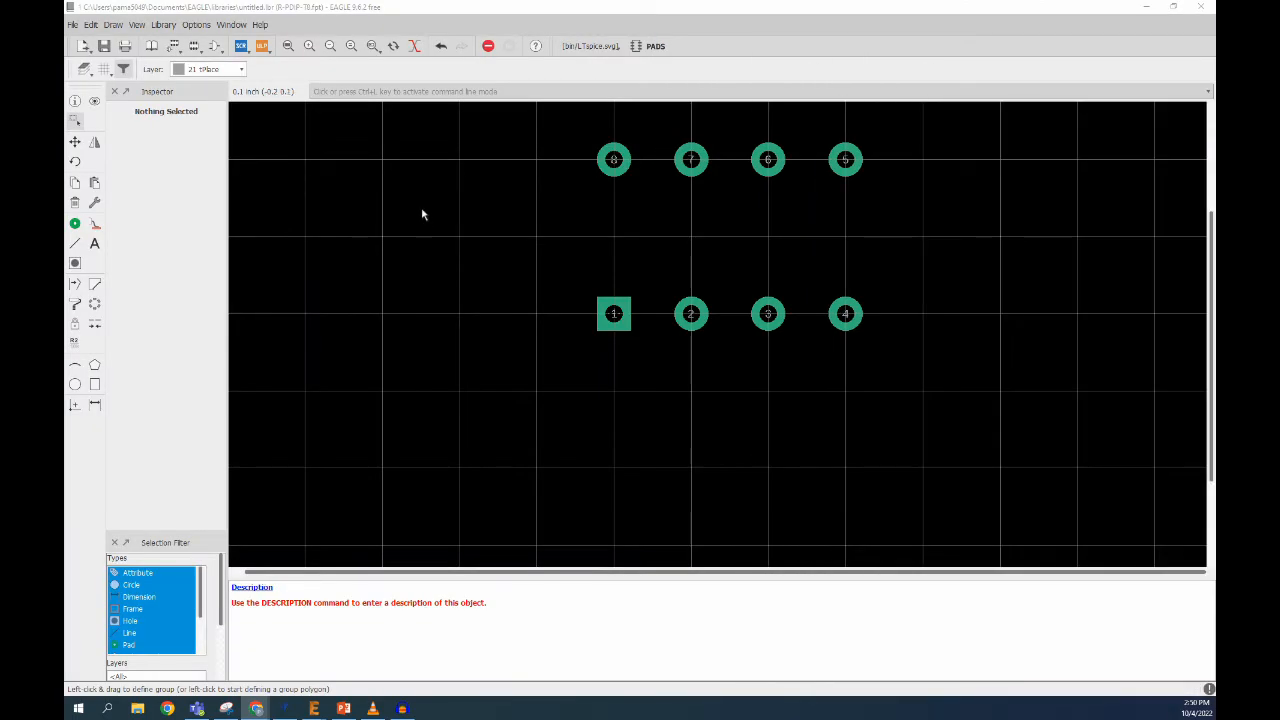
scroll(600, 318, down, 2)
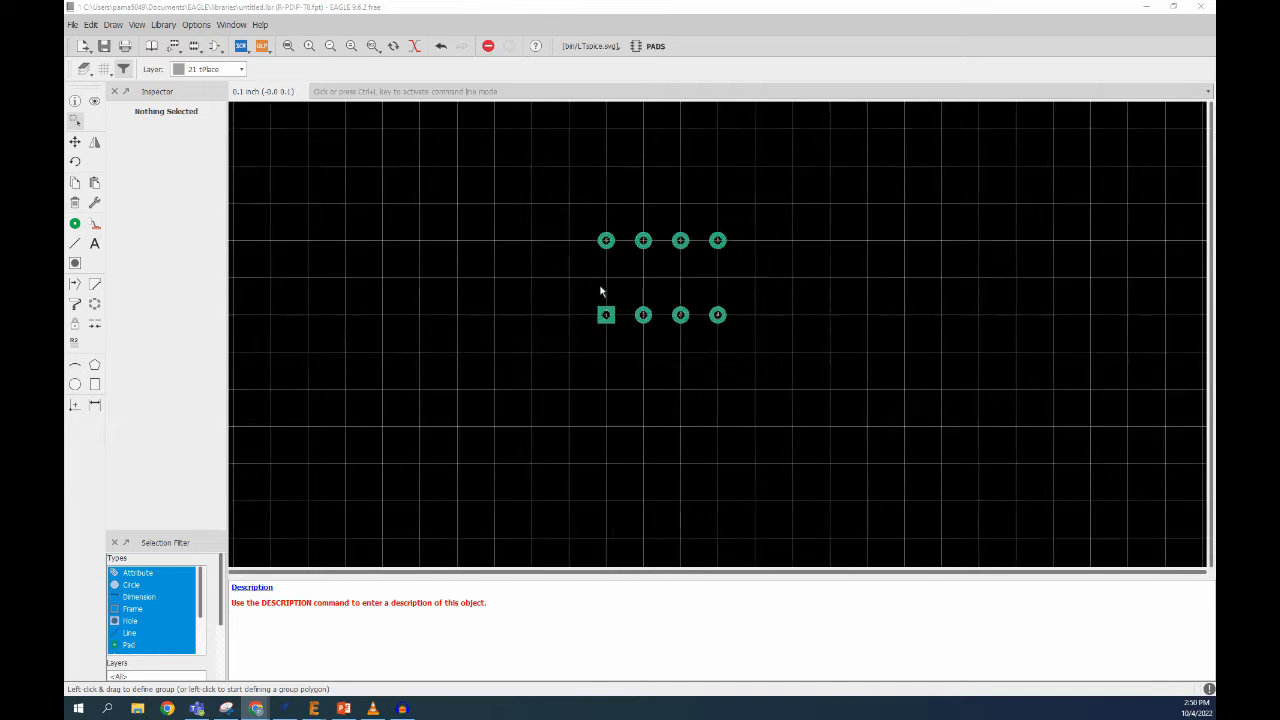
scroll(622, 226, up, 2)
click(74, 100)
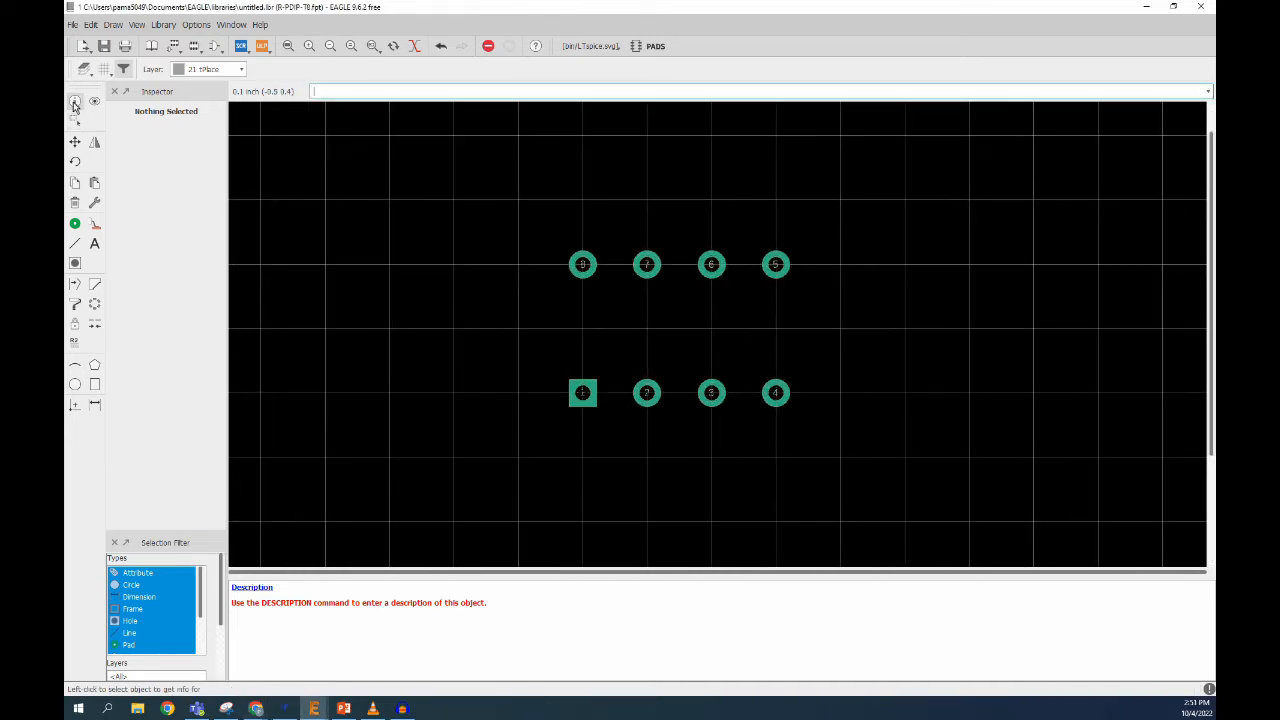
click(583, 264)
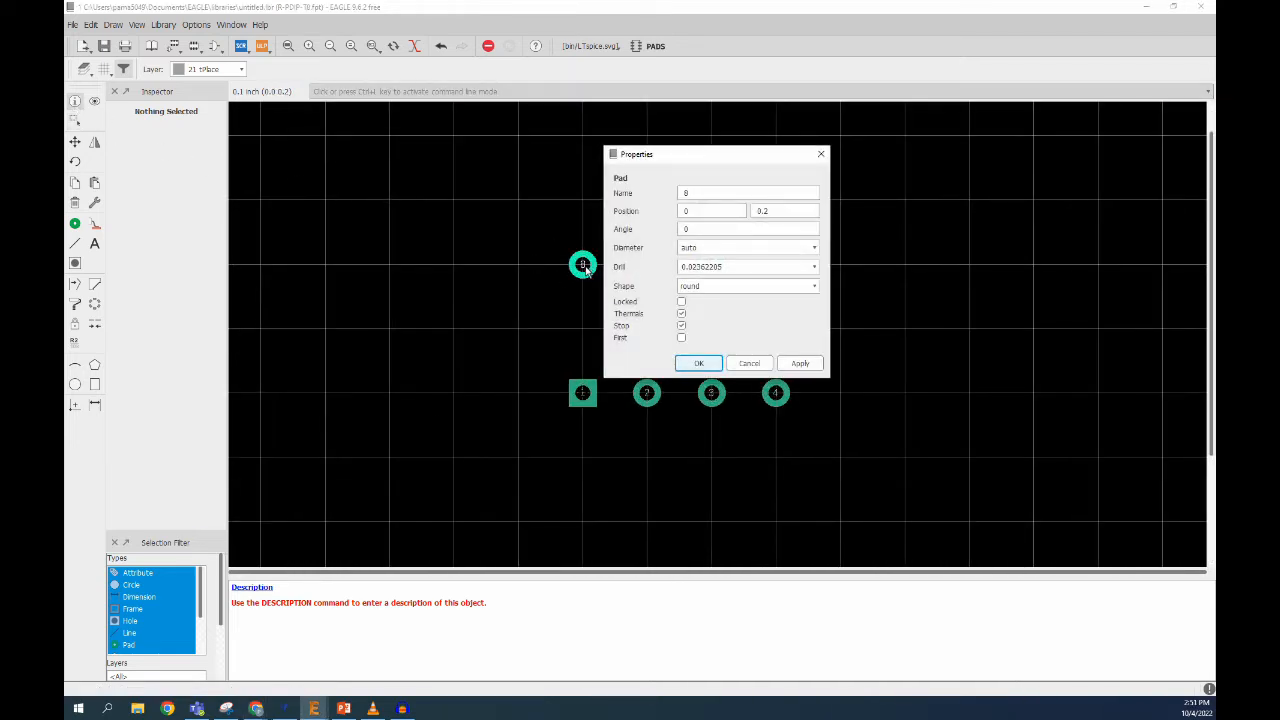
click(773, 217)
key(Return)
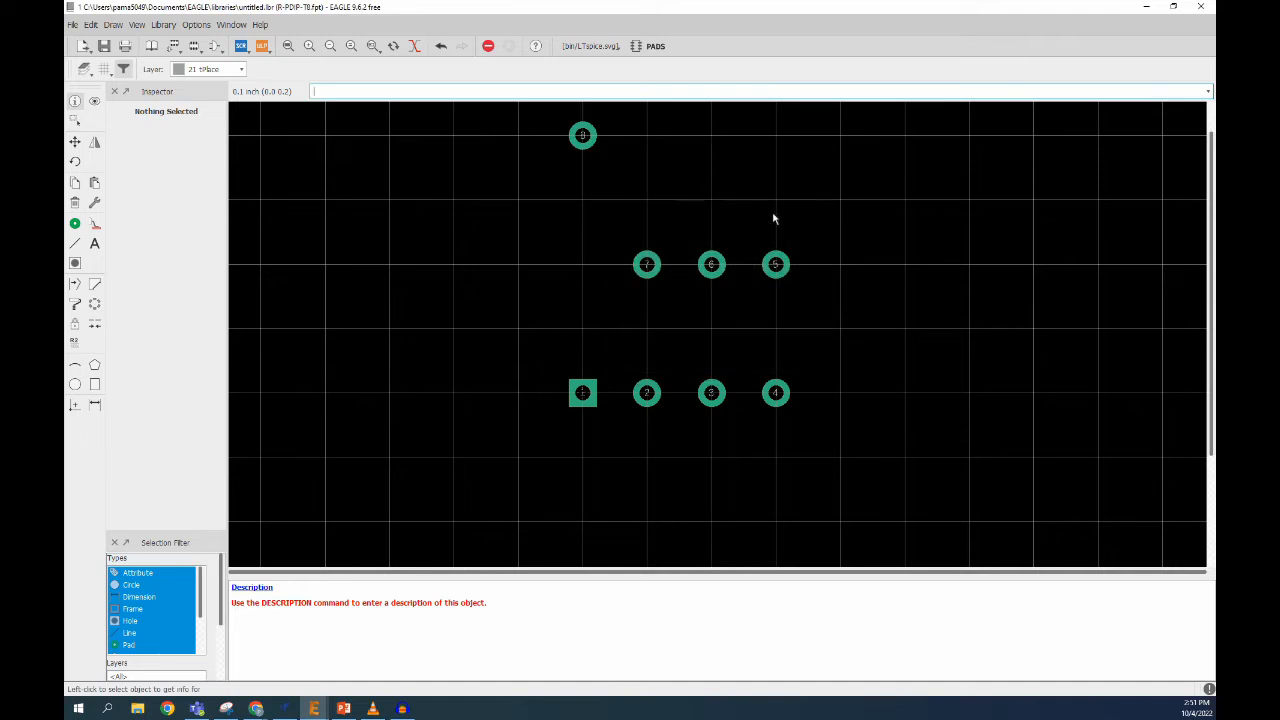
- Set the Y position of pads 7 and 6 to 0.4 inch in their properties
click(648, 268)
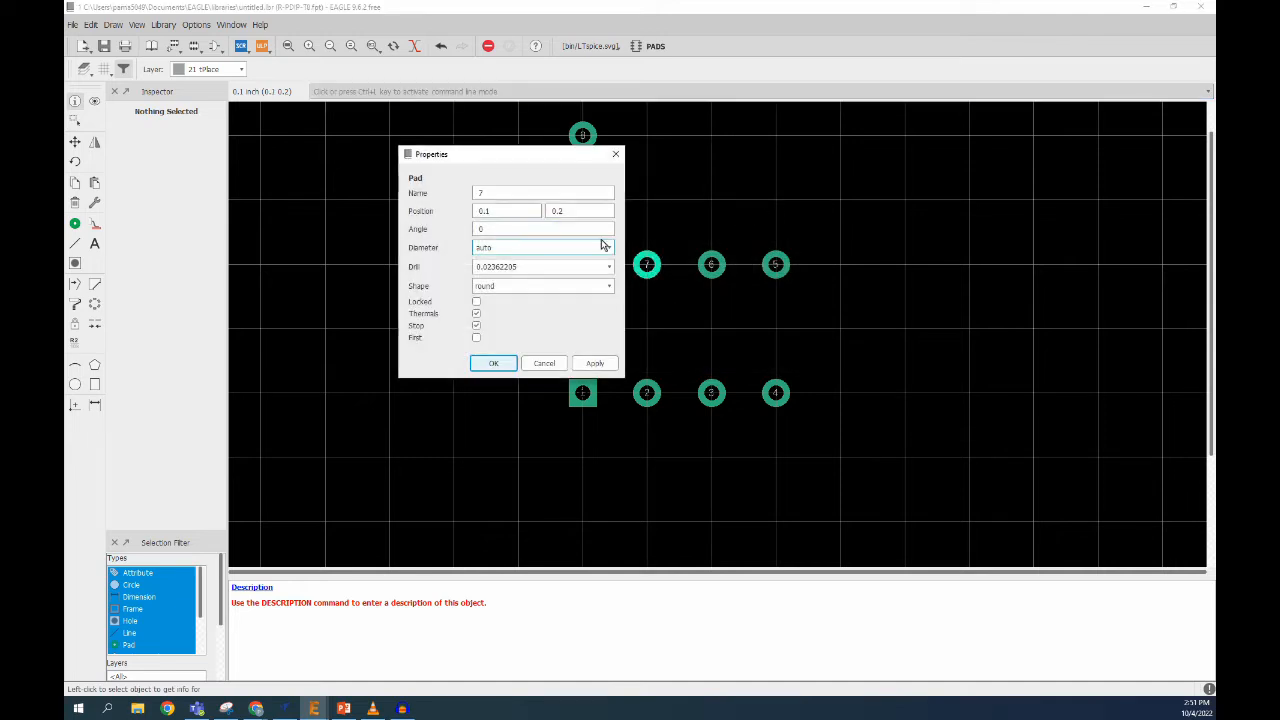
click(572, 211)
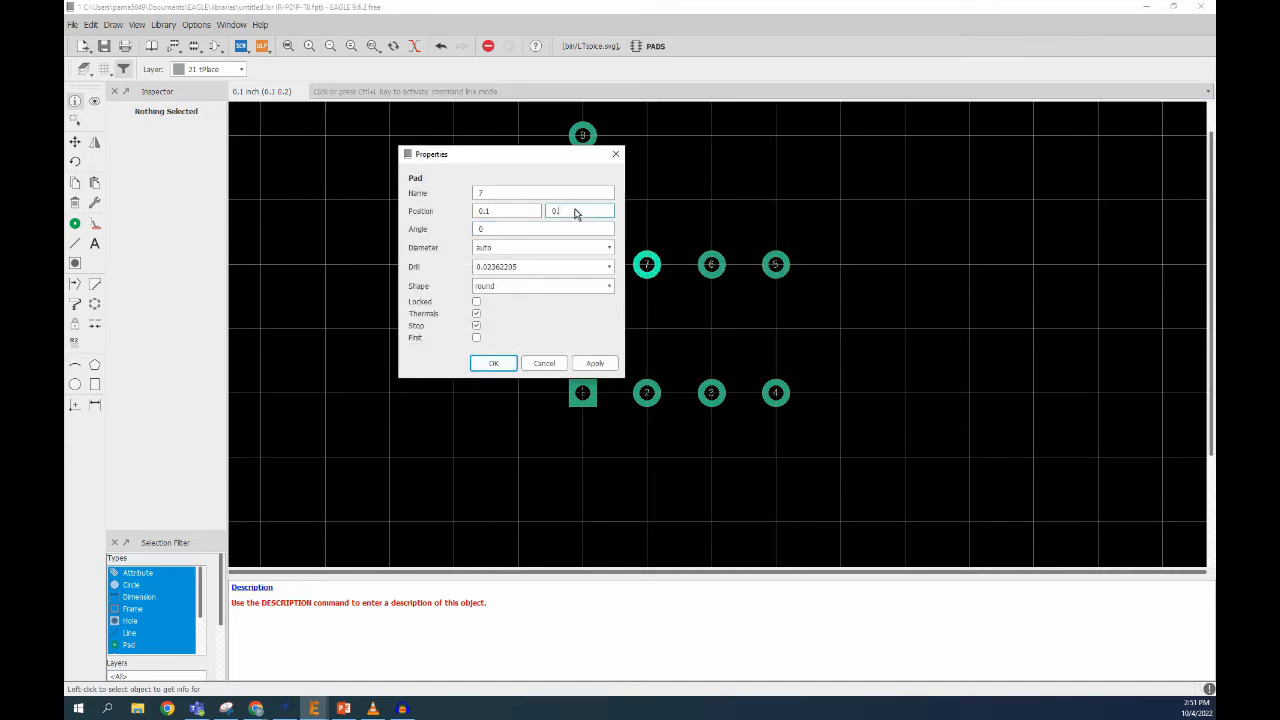
text(4)
key(Return)
click(712, 265)
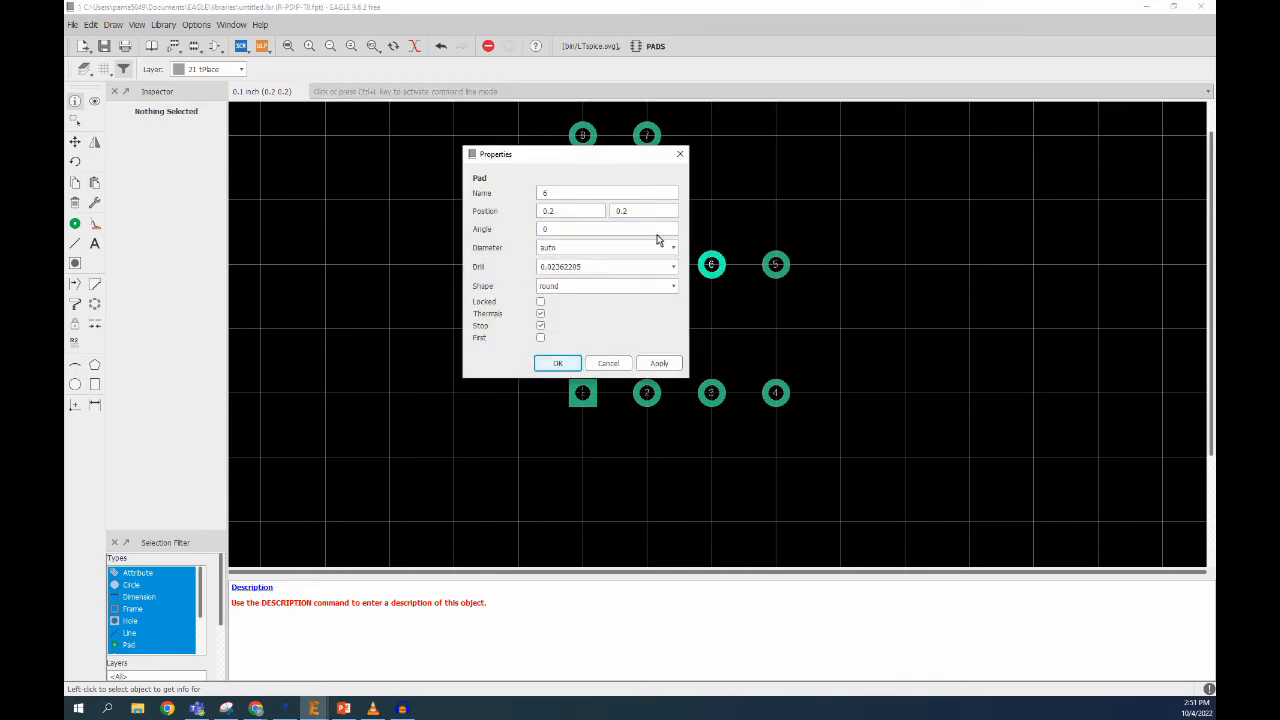
click(641, 213)
text(4)
key(Return)
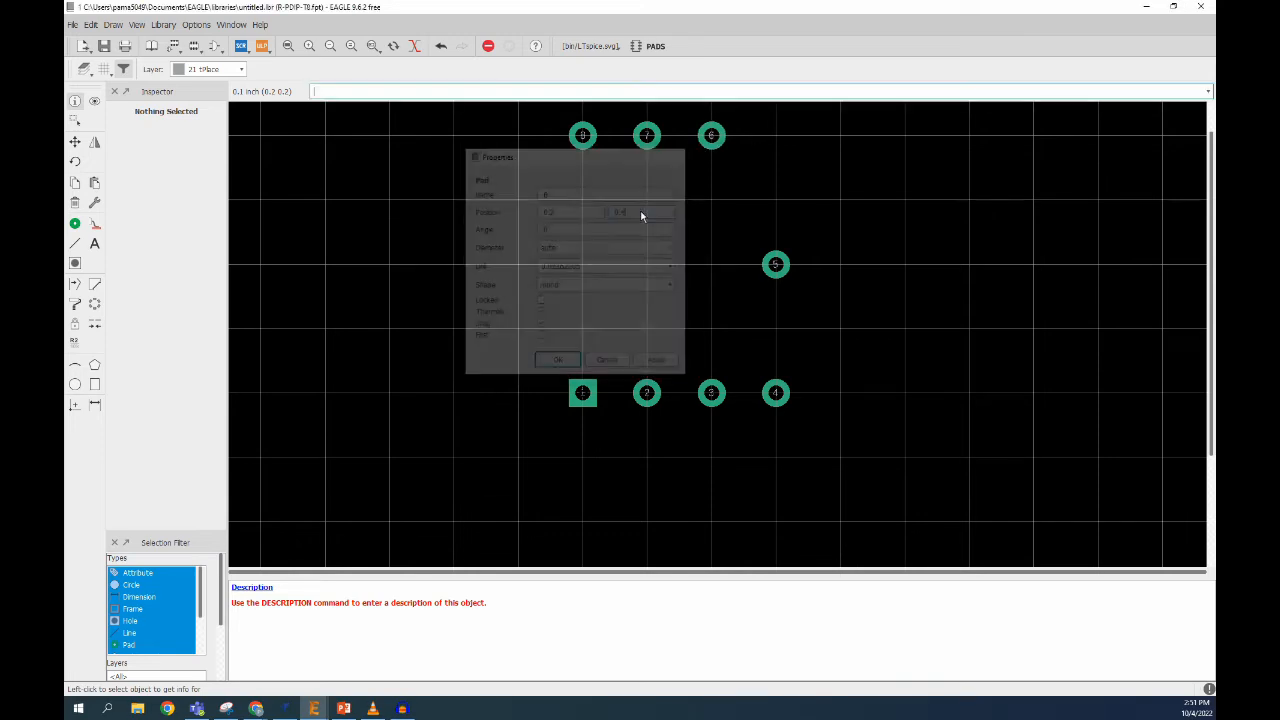
- Set pad 5's Y position to 0.4 inch to complete the upper pad row
click(771, 268)
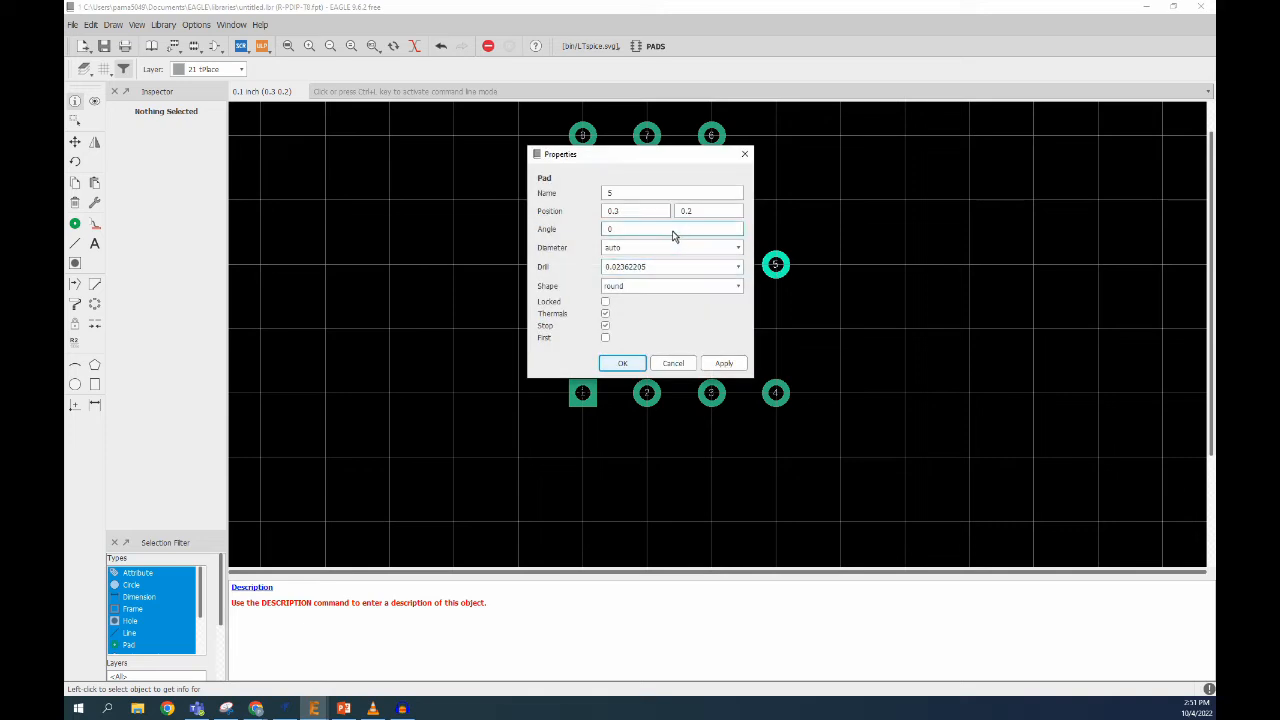
click(703, 213)
text(4)
key(Return)
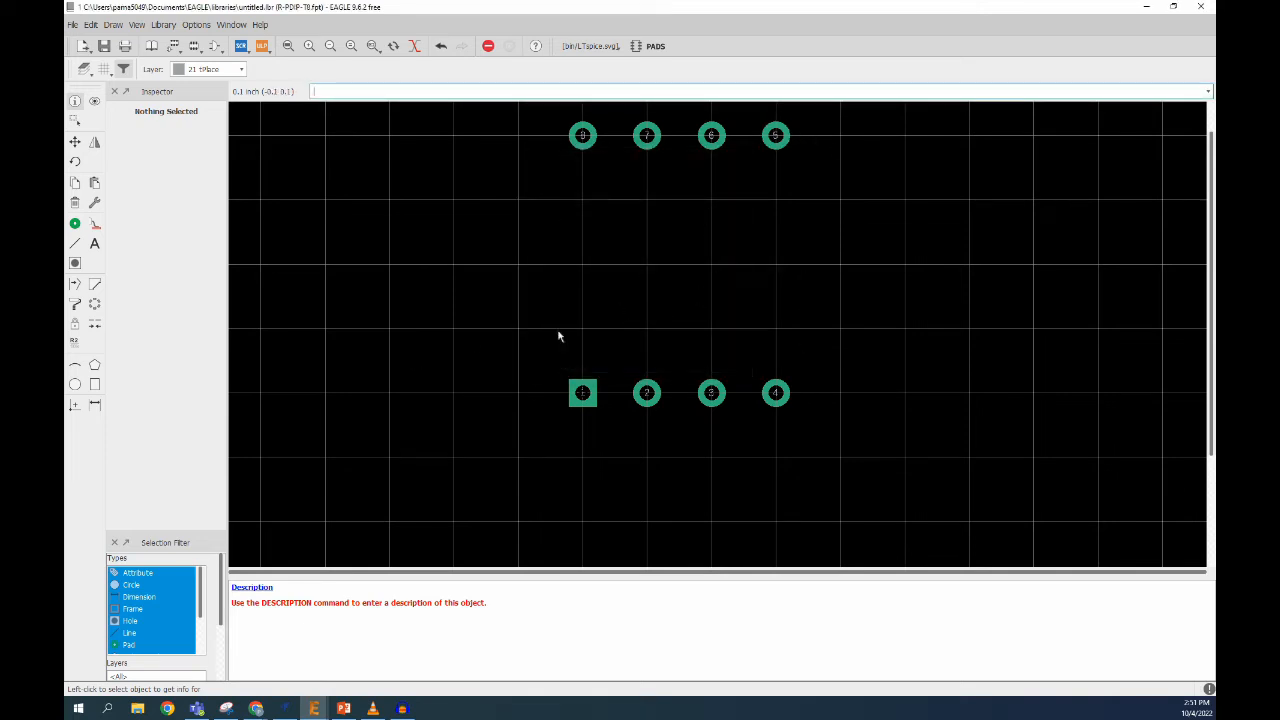
scroll(726, 349, down, 2)
scroll(669, 317, up, 2)
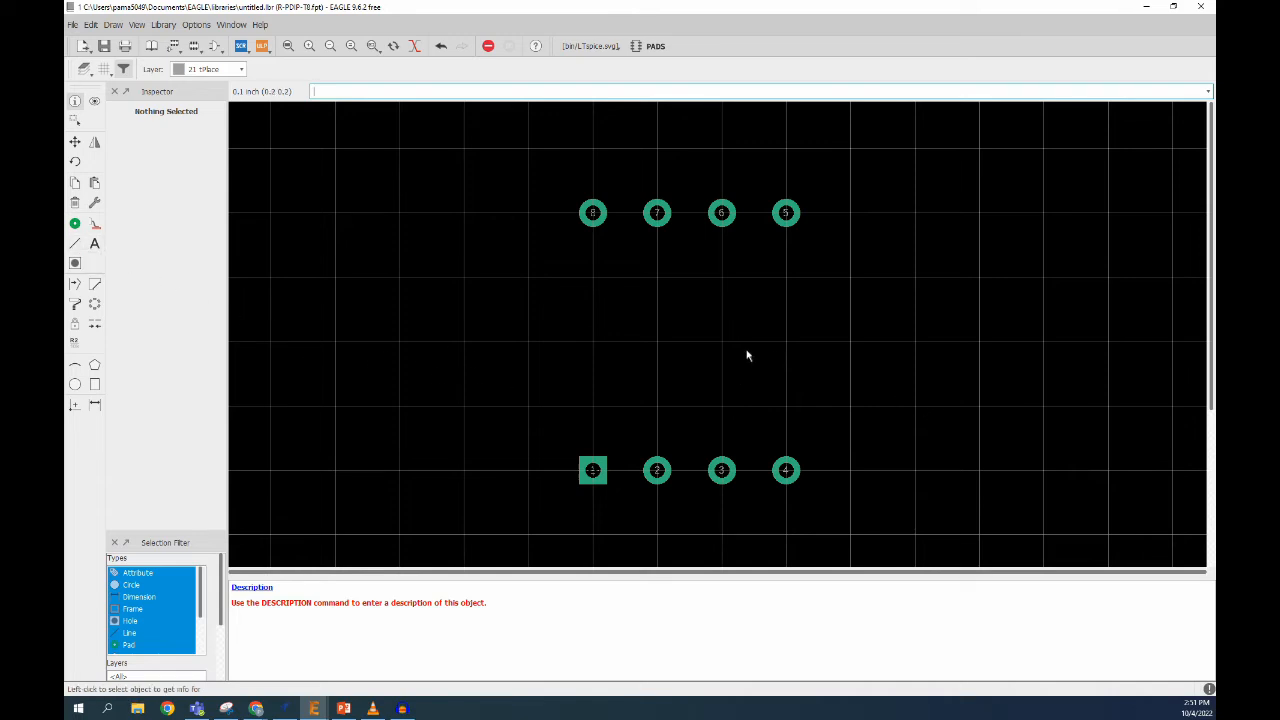
- Activate the Line tool on layer 21 tPlace and set the grid size to 0.05 inch
click(75, 246)
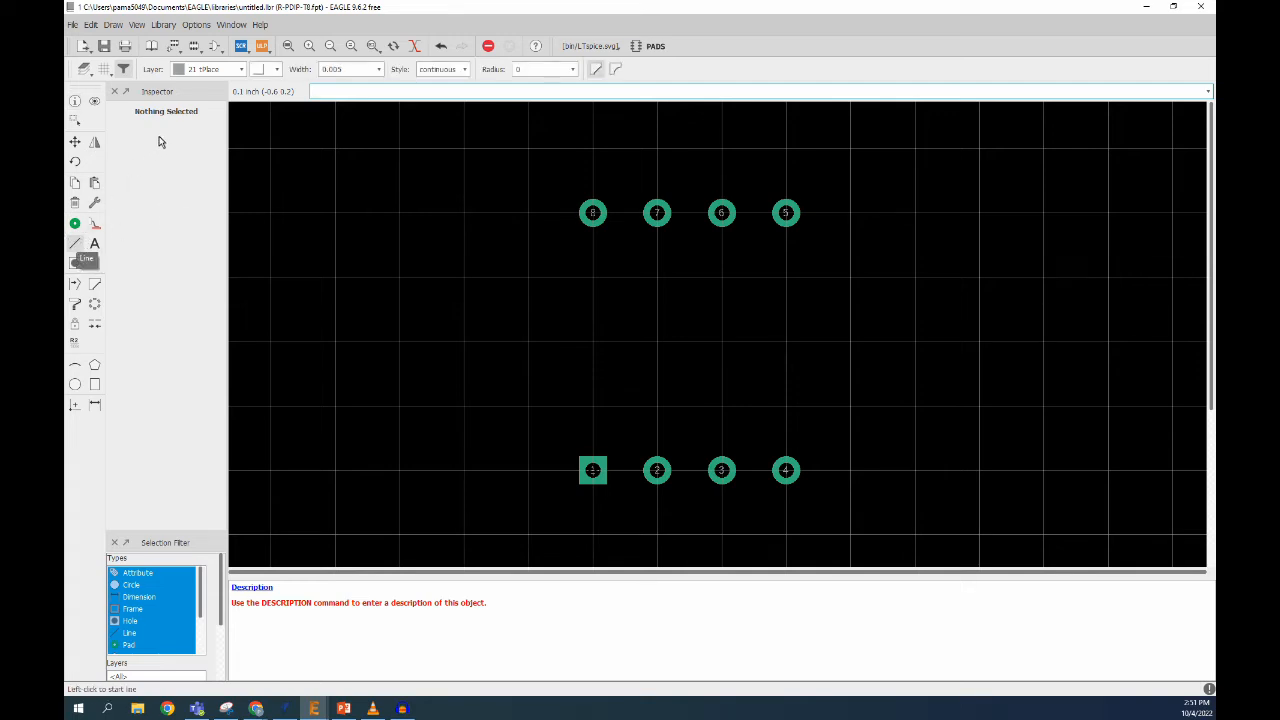
click(241, 70)
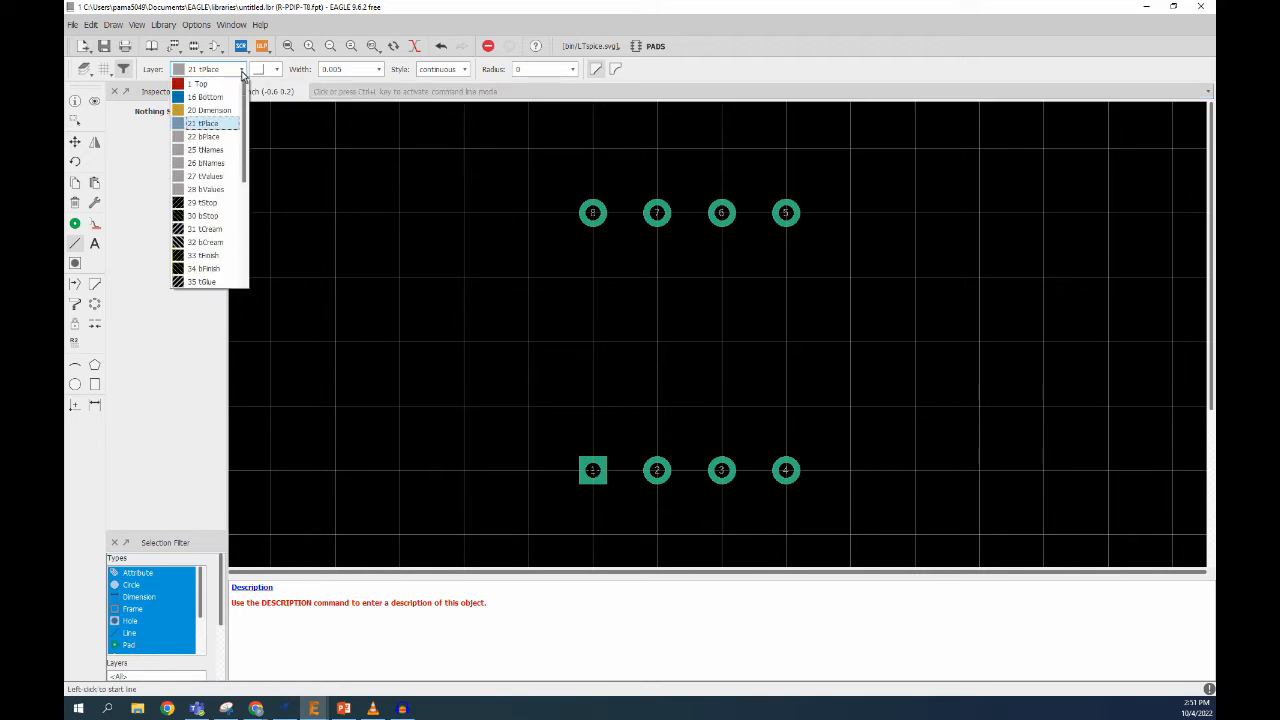
click(211, 124)
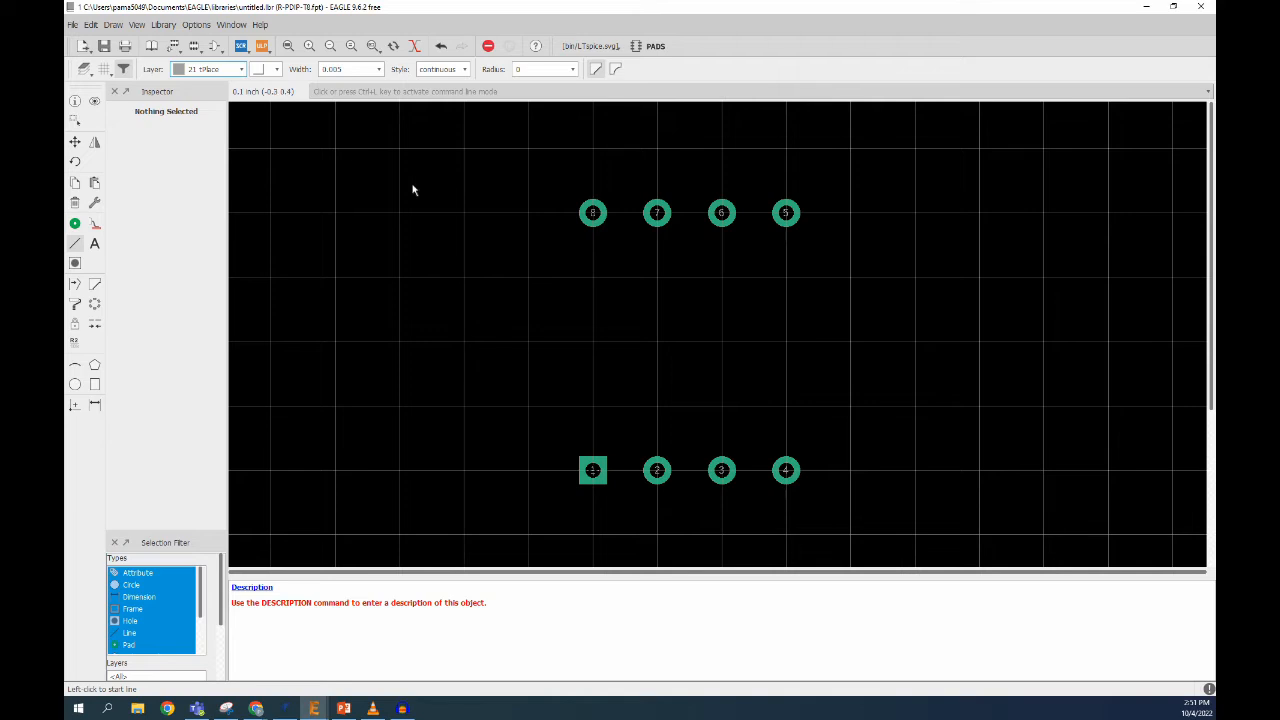
click(565, 249)
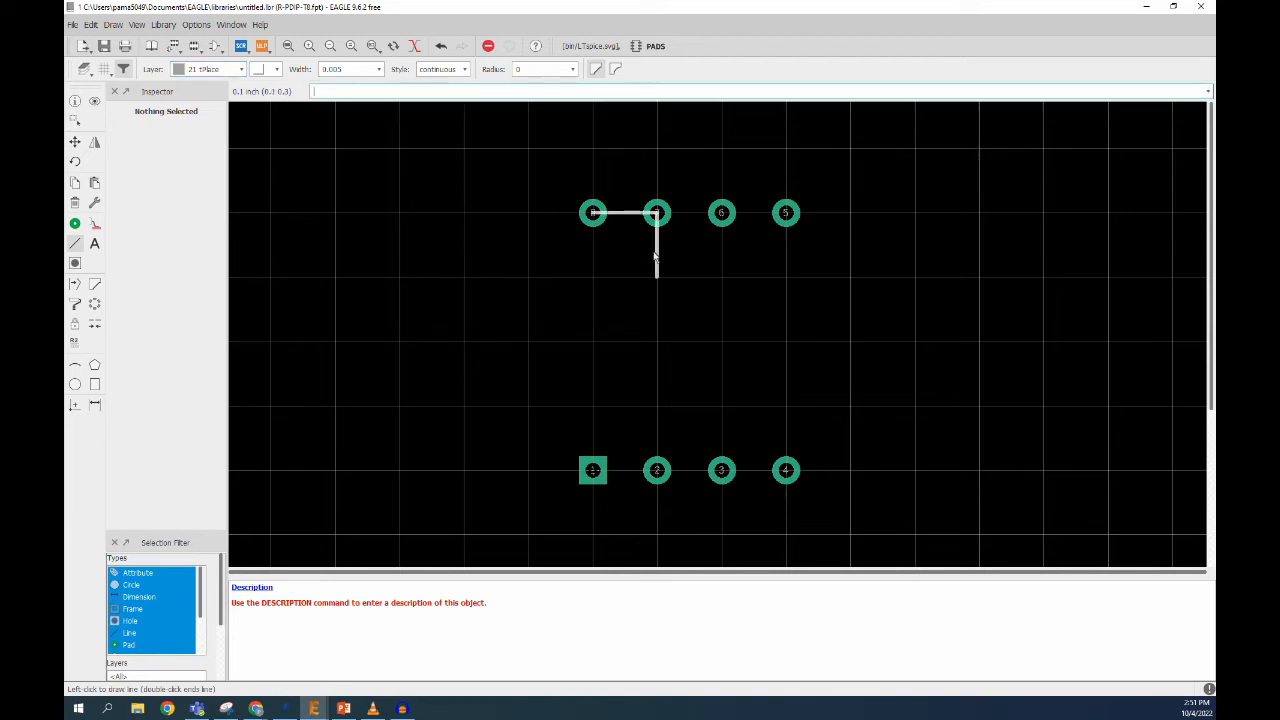
key(Escape)
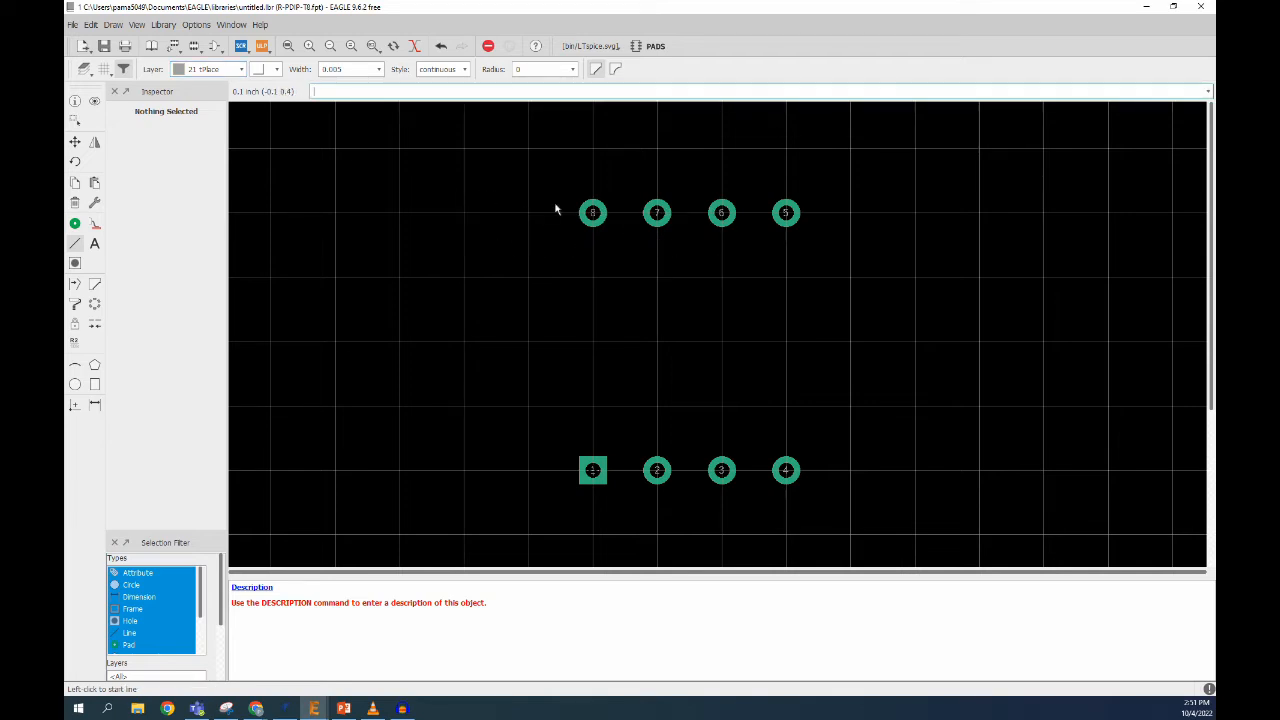
click(103, 69)
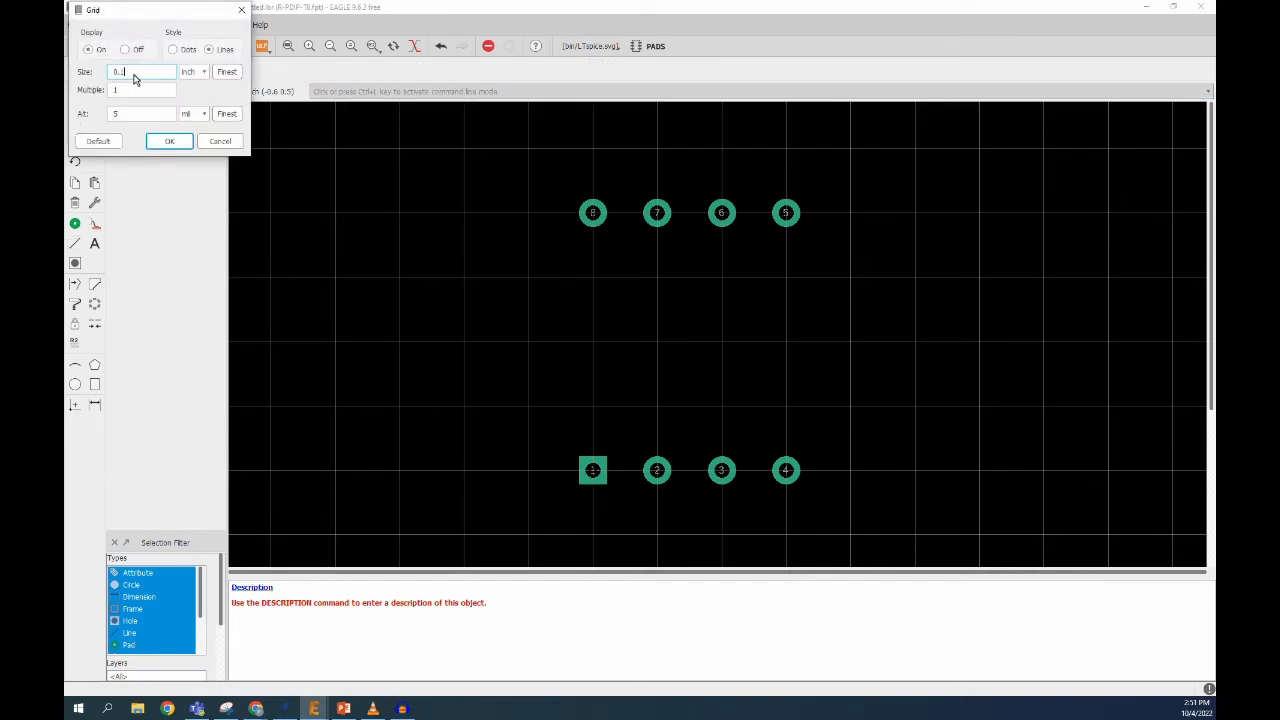
click(169, 141)
- Draw a closed 0.4 by 0.3 inch body outline between the pad rows, from (-0.05, 0.05) to (0.35, 0.35), and end the Line command
click(592, 246)
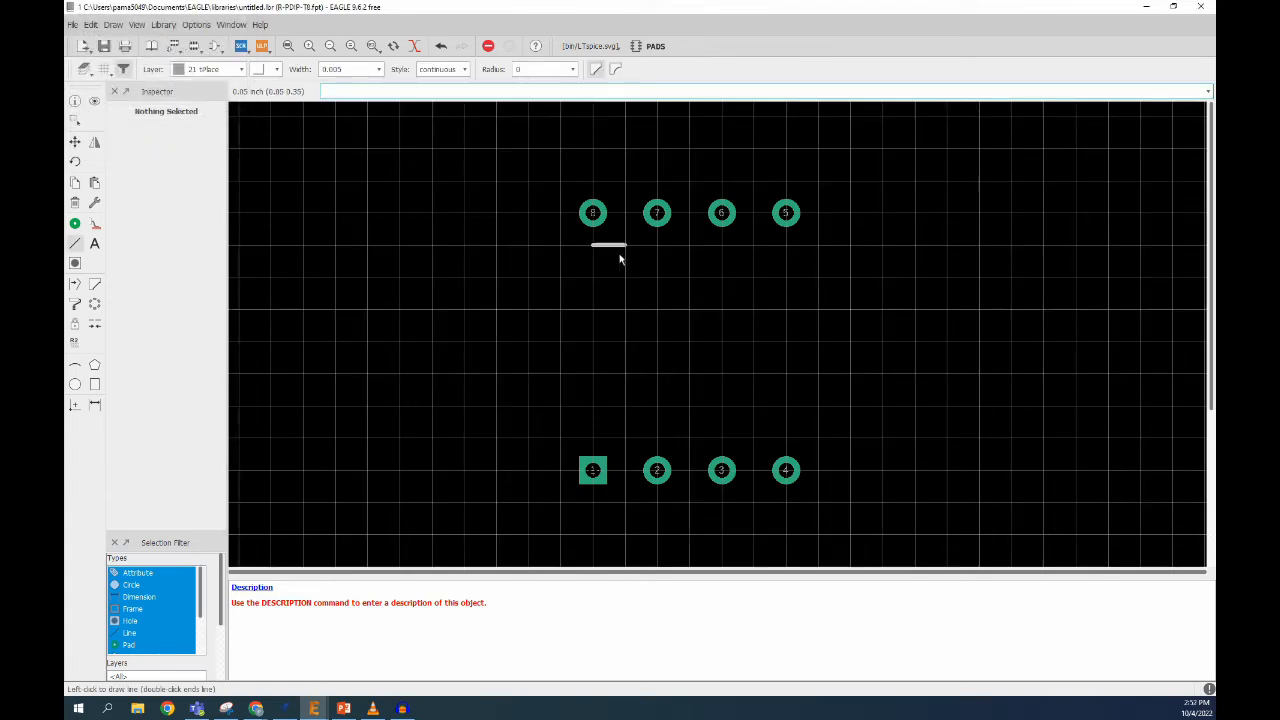
click(818, 245)
click(818, 437)
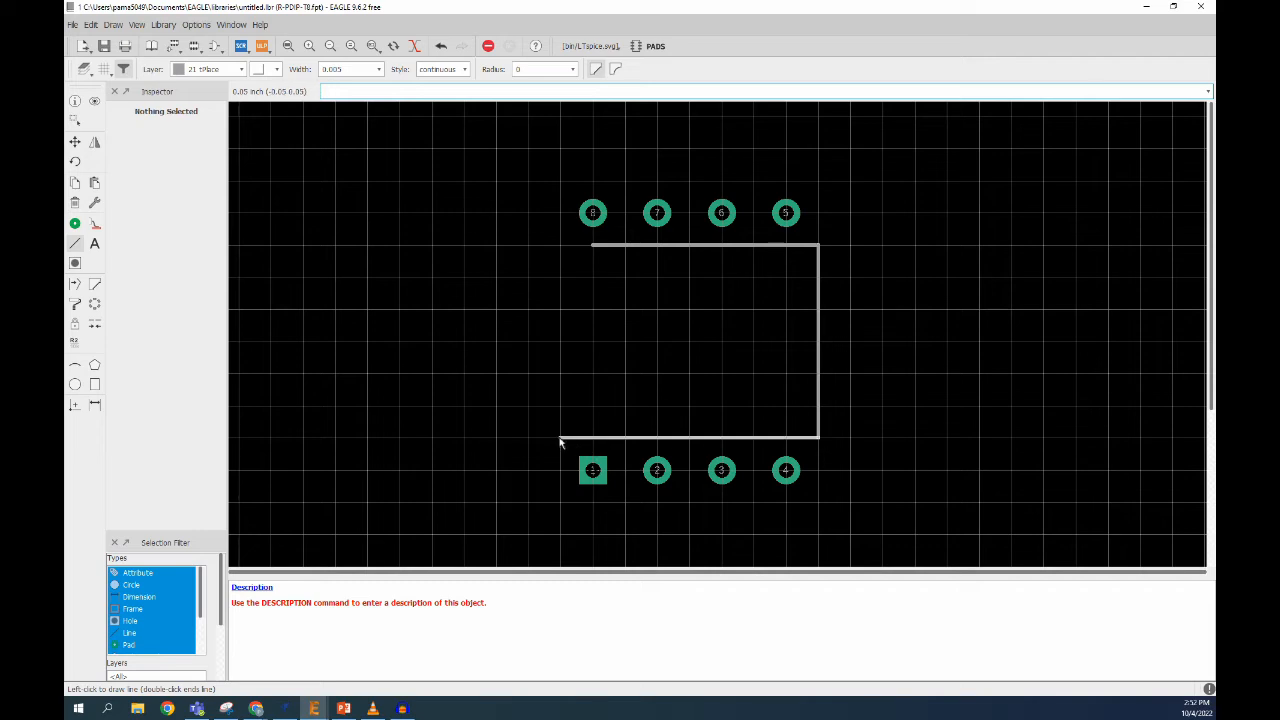
click(560, 437)
click(560, 246)
click(592, 246)
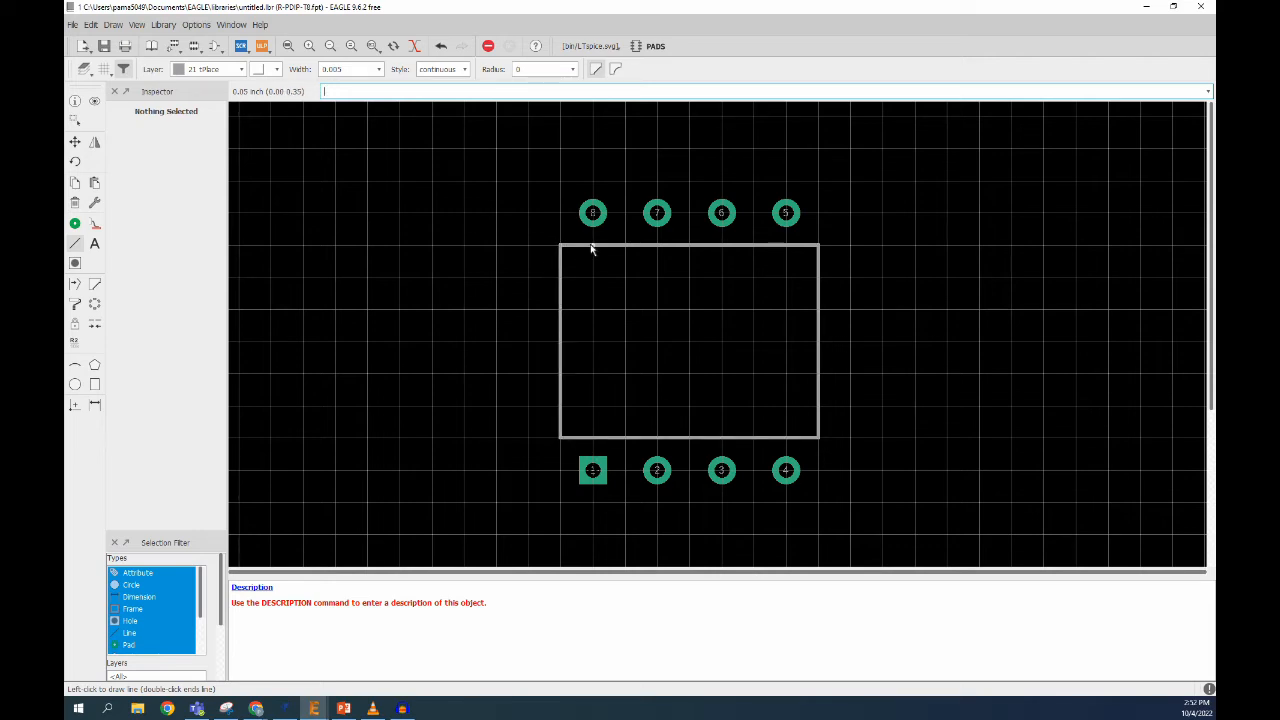
key(Escape)
key(Escape)
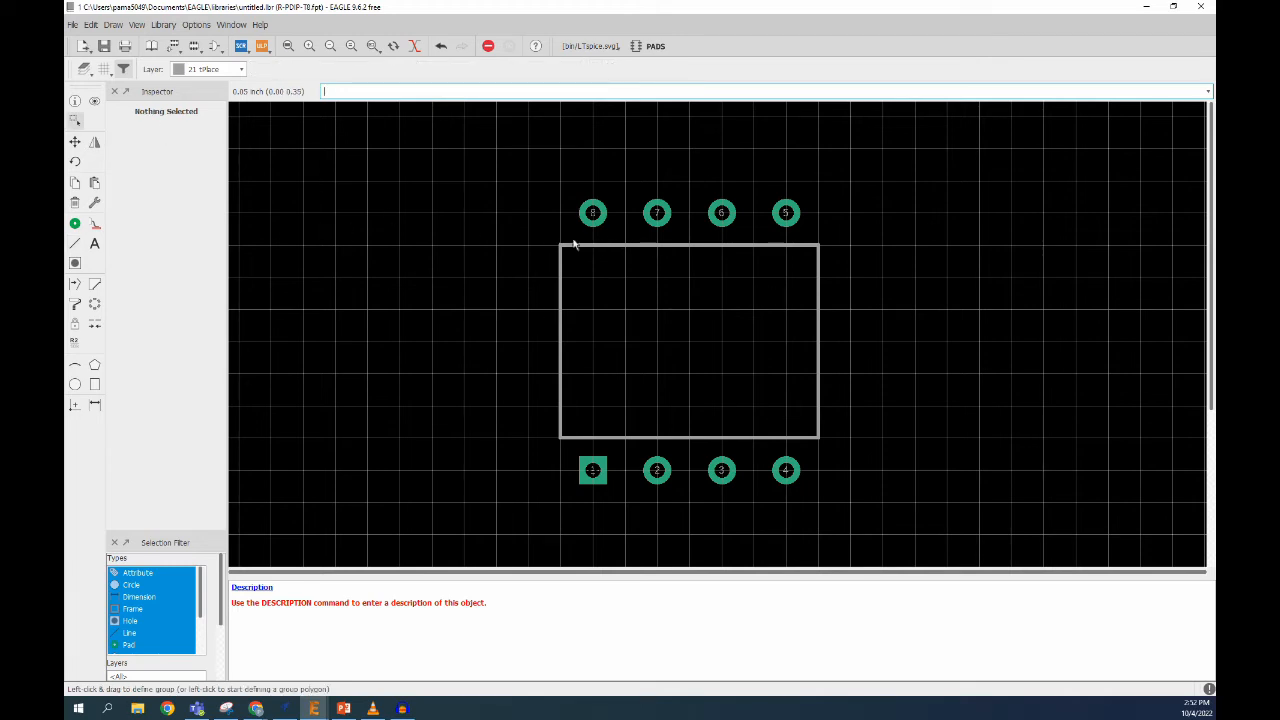
- Set the width of the outline's upper horizontal line to 0.01 inch in its properties
click(76, 101)
click(624, 246)
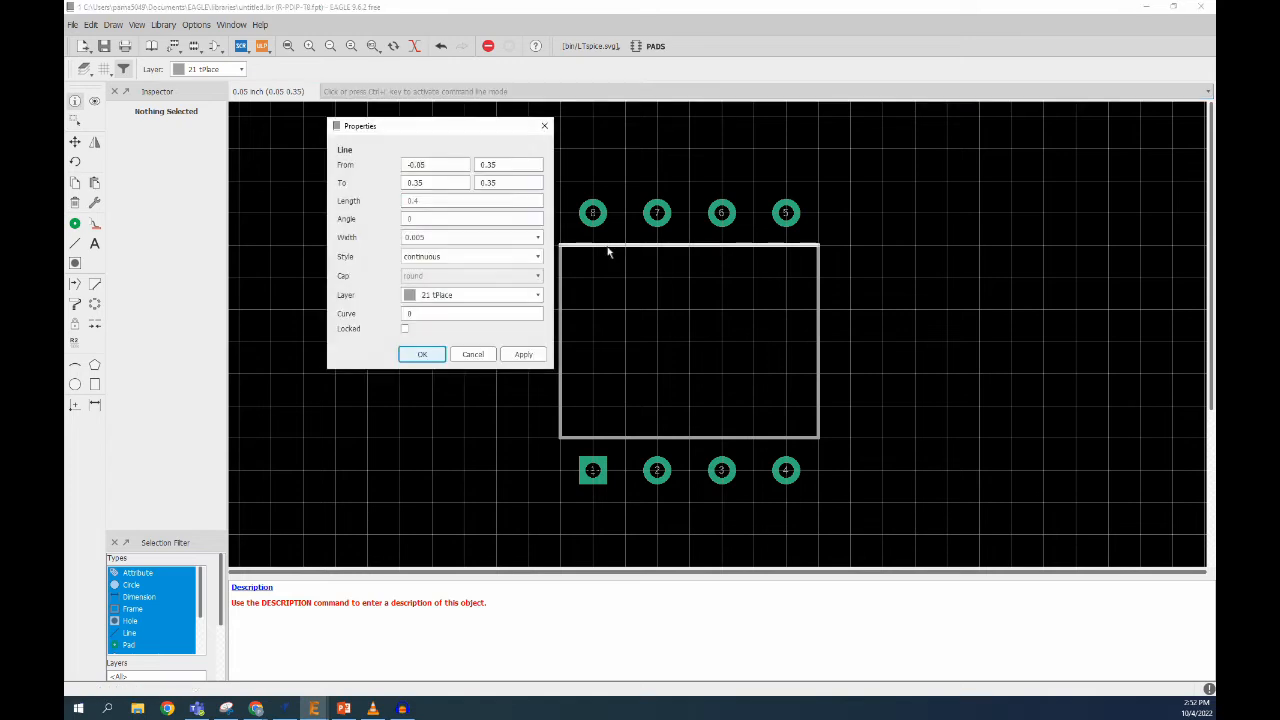
click(443, 240)
click(537, 238)
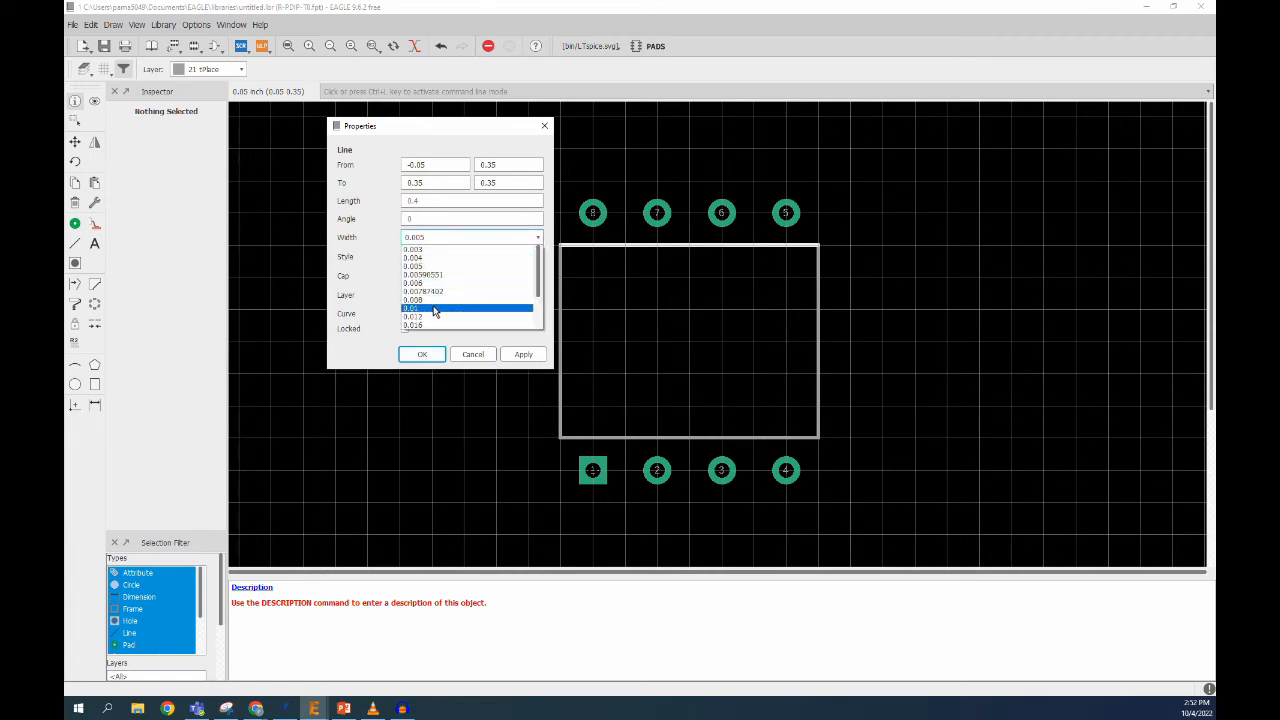
click(434, 310)
click(422, 354)
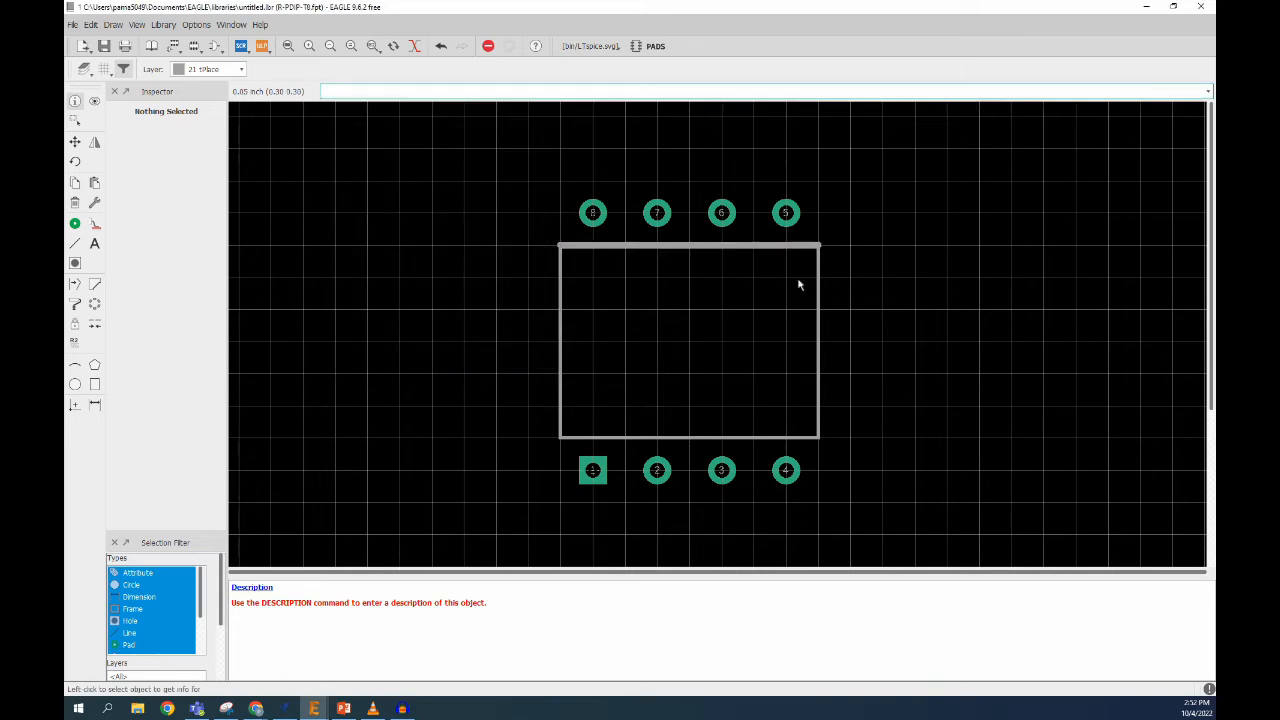
- Set the width of the outline's vertical line at x = 0.35 to 0.01 inch
click(818, 298)
click(692, 333)
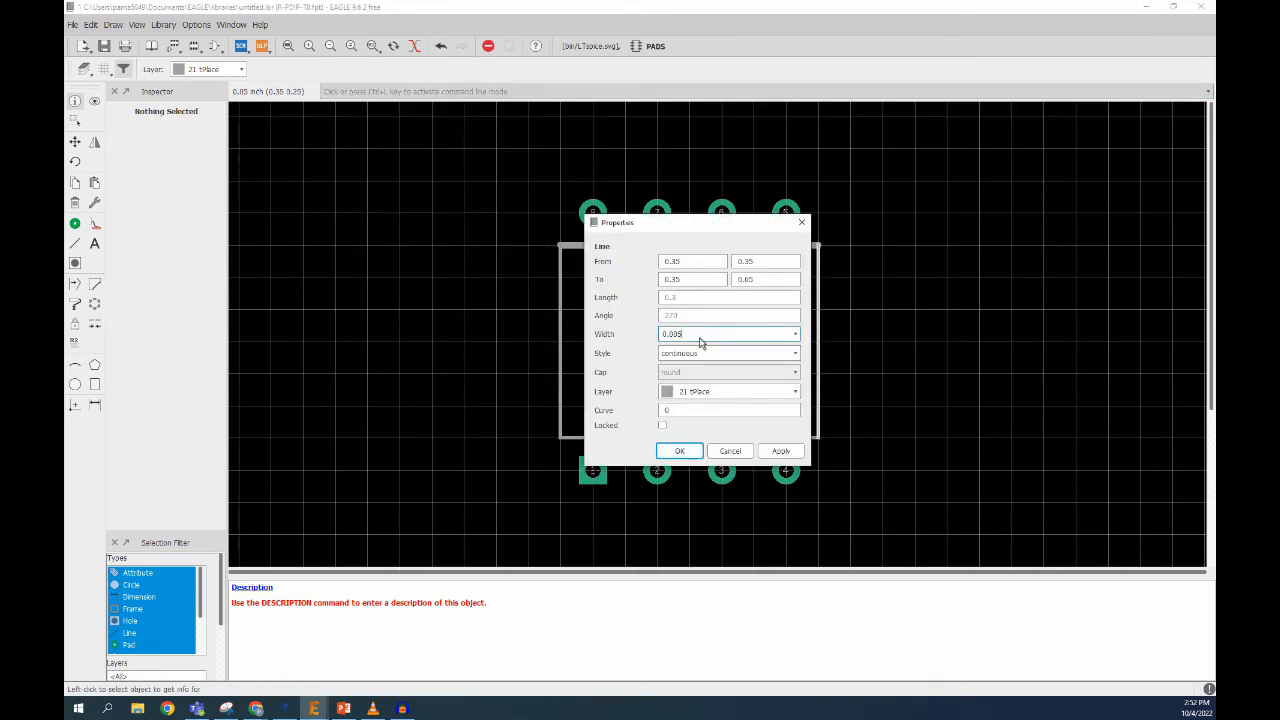
click(796, 337)
click(680, 408)
click(680, 451)
- Set the width of the outline's lower horizontal line and its vertical line at x = -0.05 to 0.01 inch
click(659, 441)
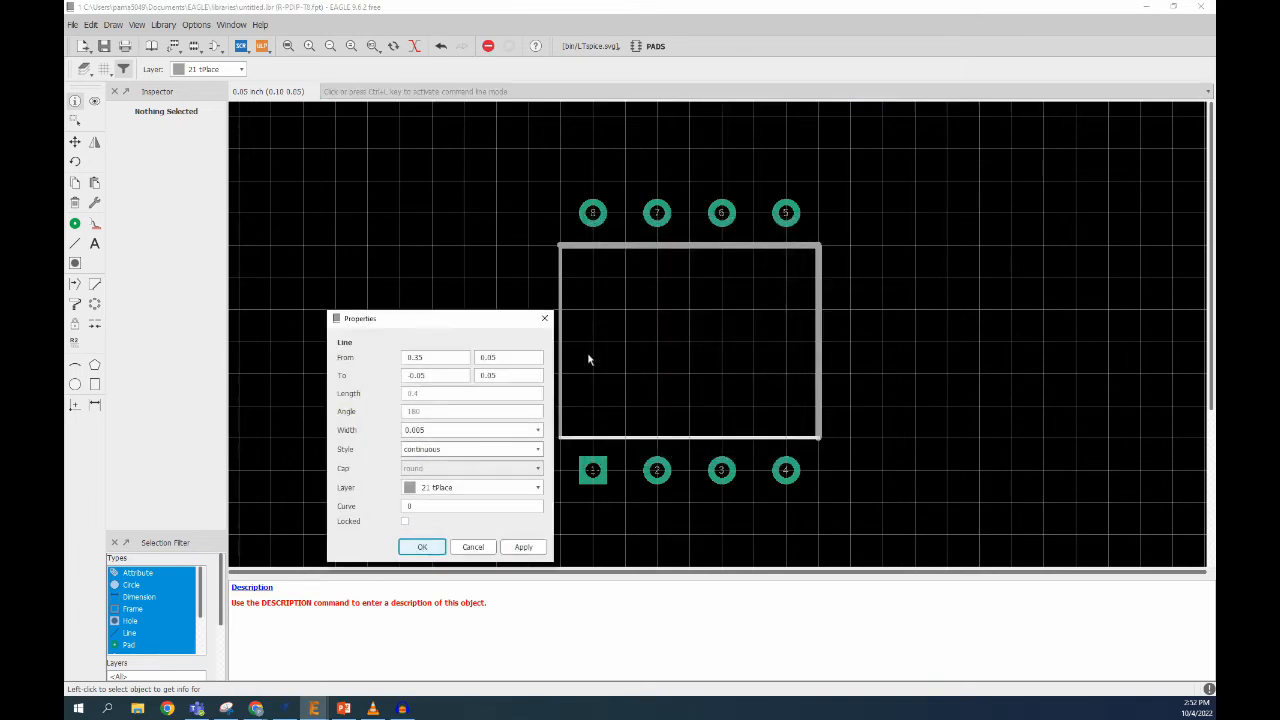
click(539, 431)
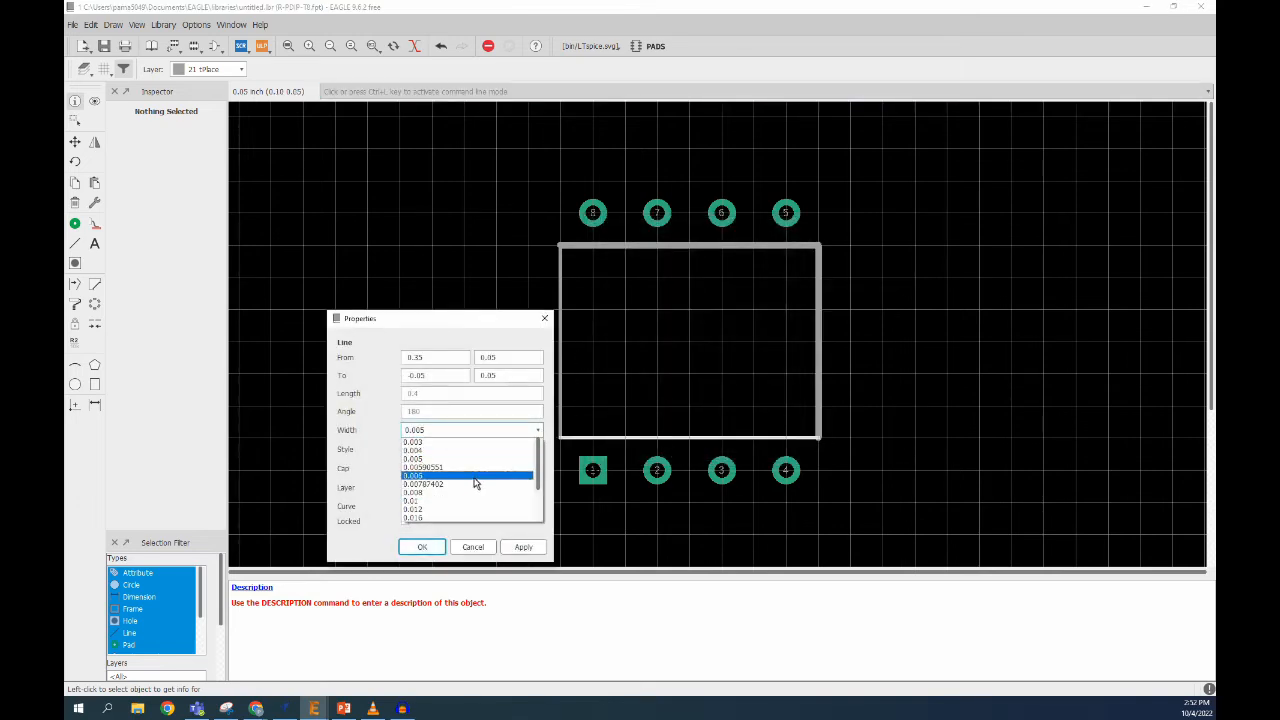
click(413, 500)
click(422, 547)
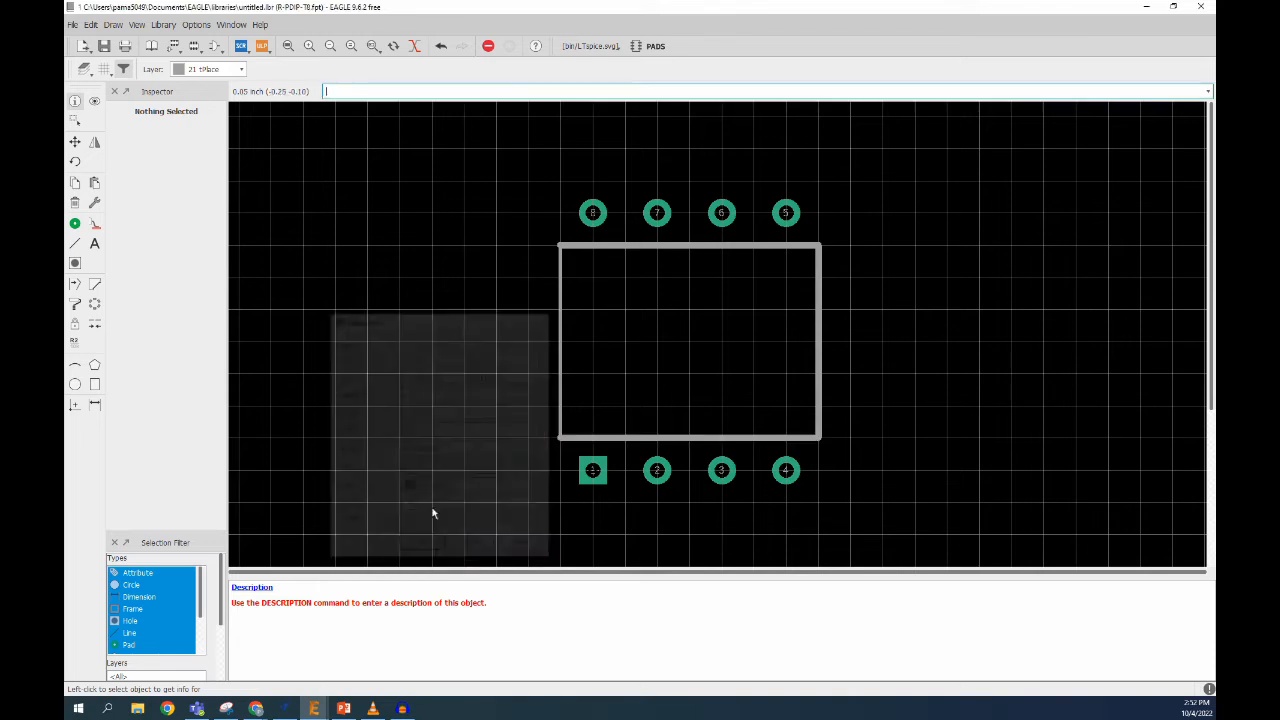
click(560, 395)
click(772, 334)
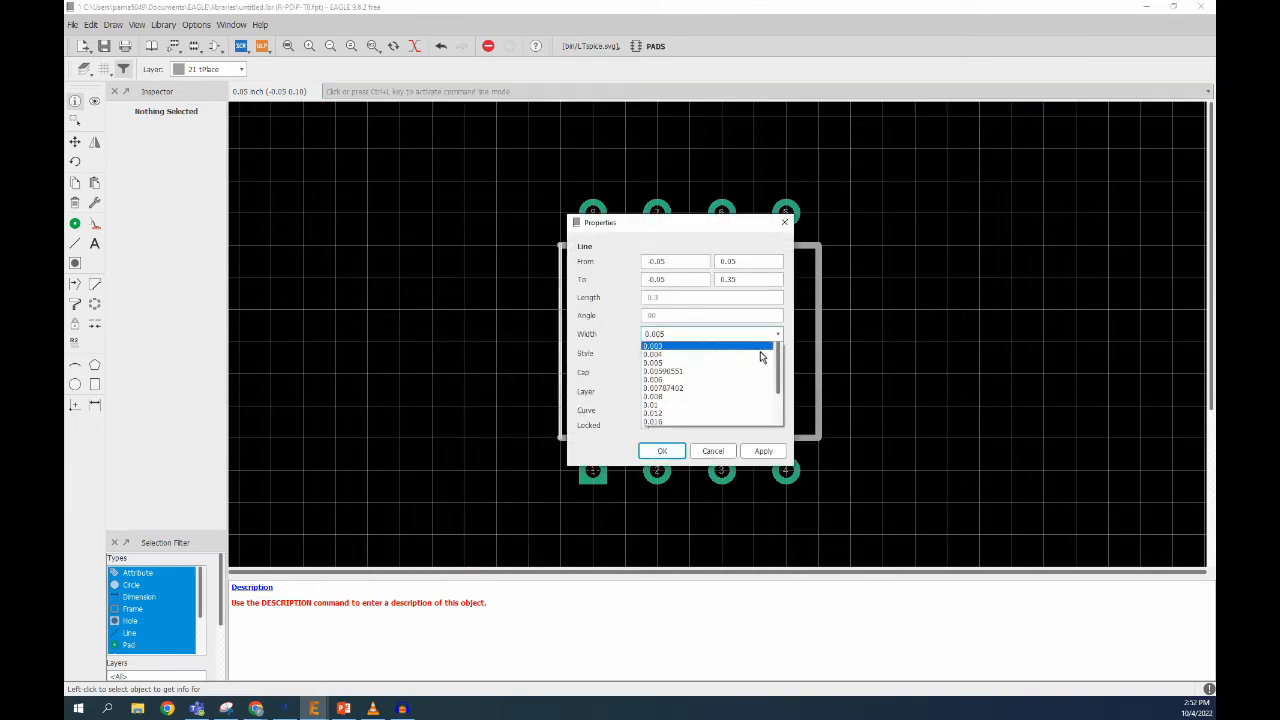
click(664, 411)
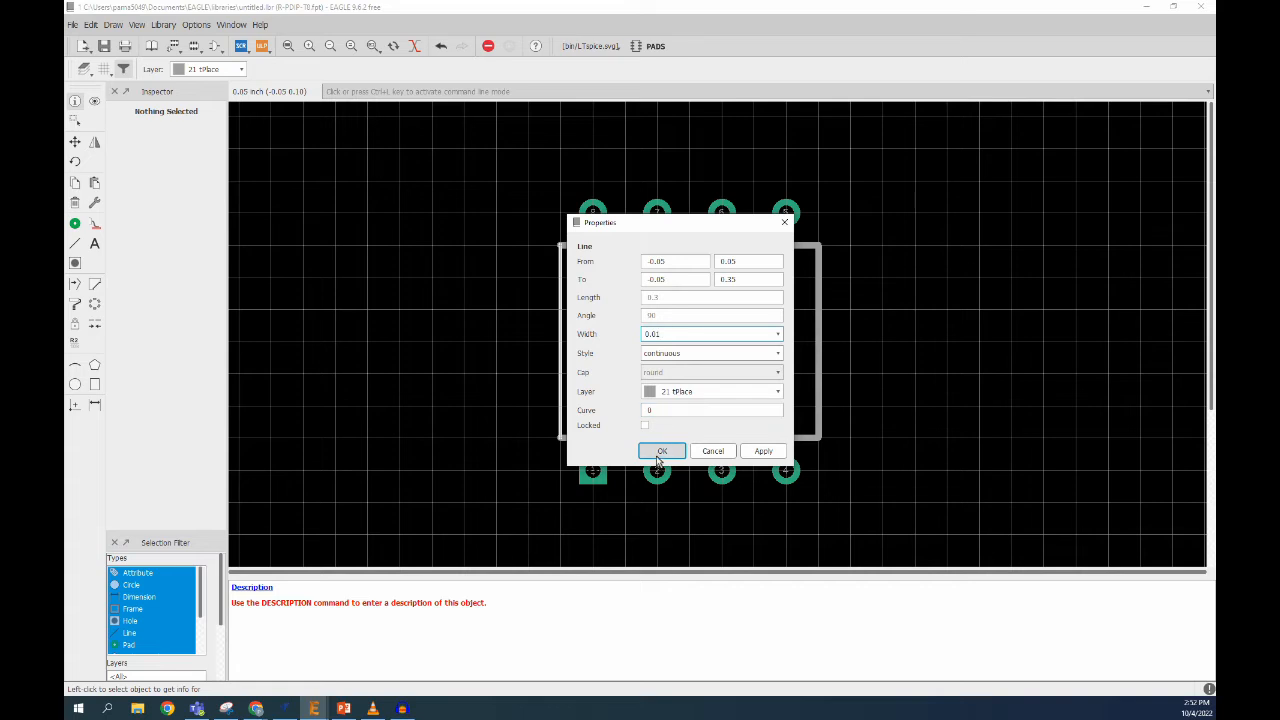
click(660, 451)
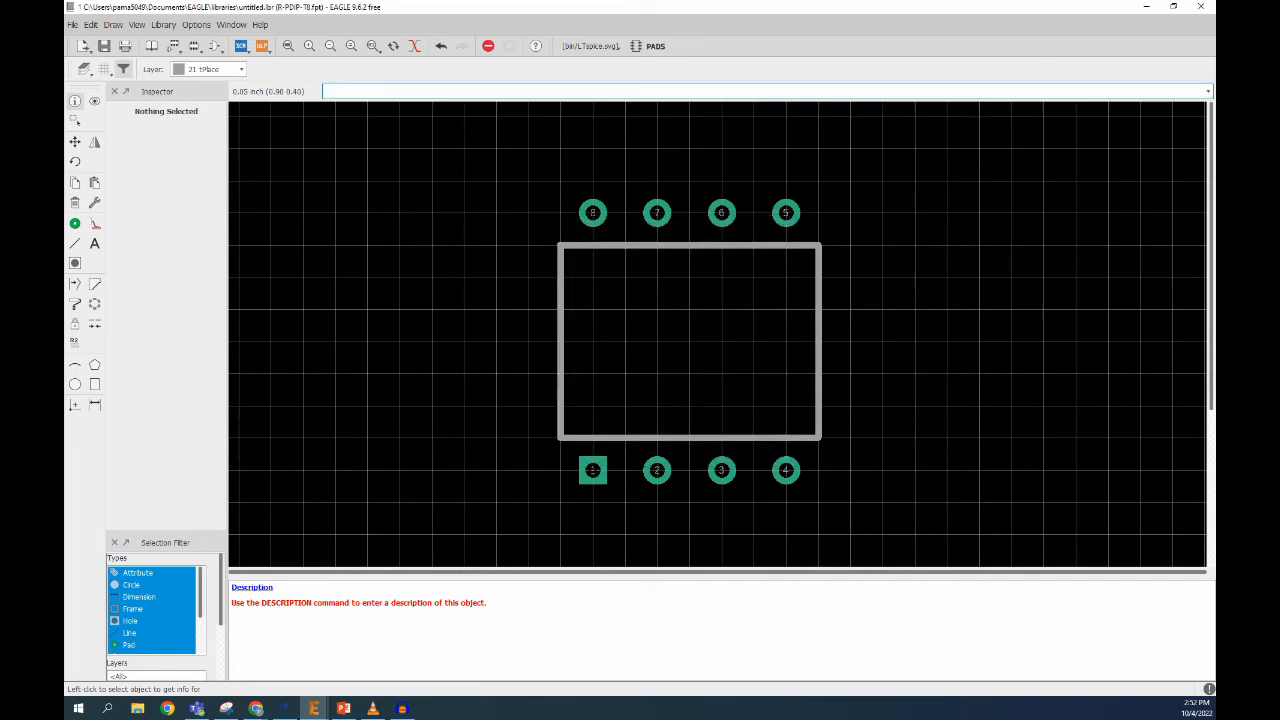
- Examine the R-PDIP-T8 package drawing in the browser's LM555 datasheet and return to the EAGLE footprint
click(256, 708)
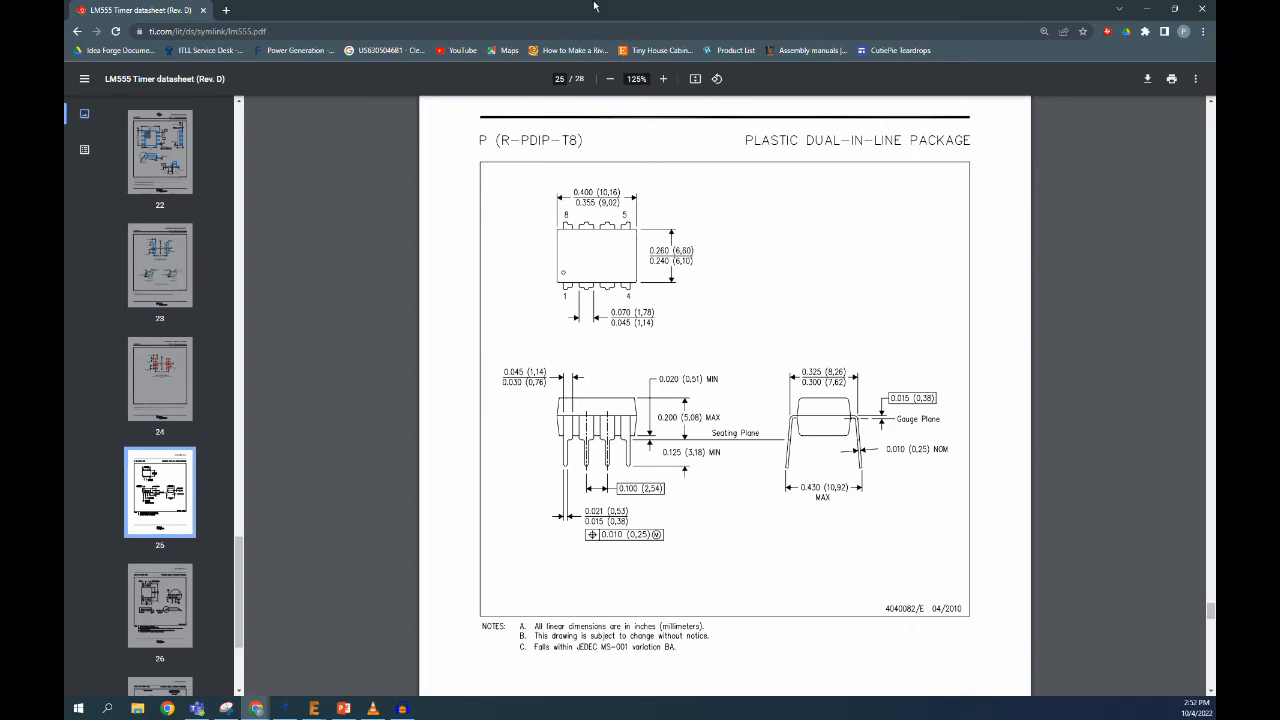
drag(592, 8, 1215, 142)
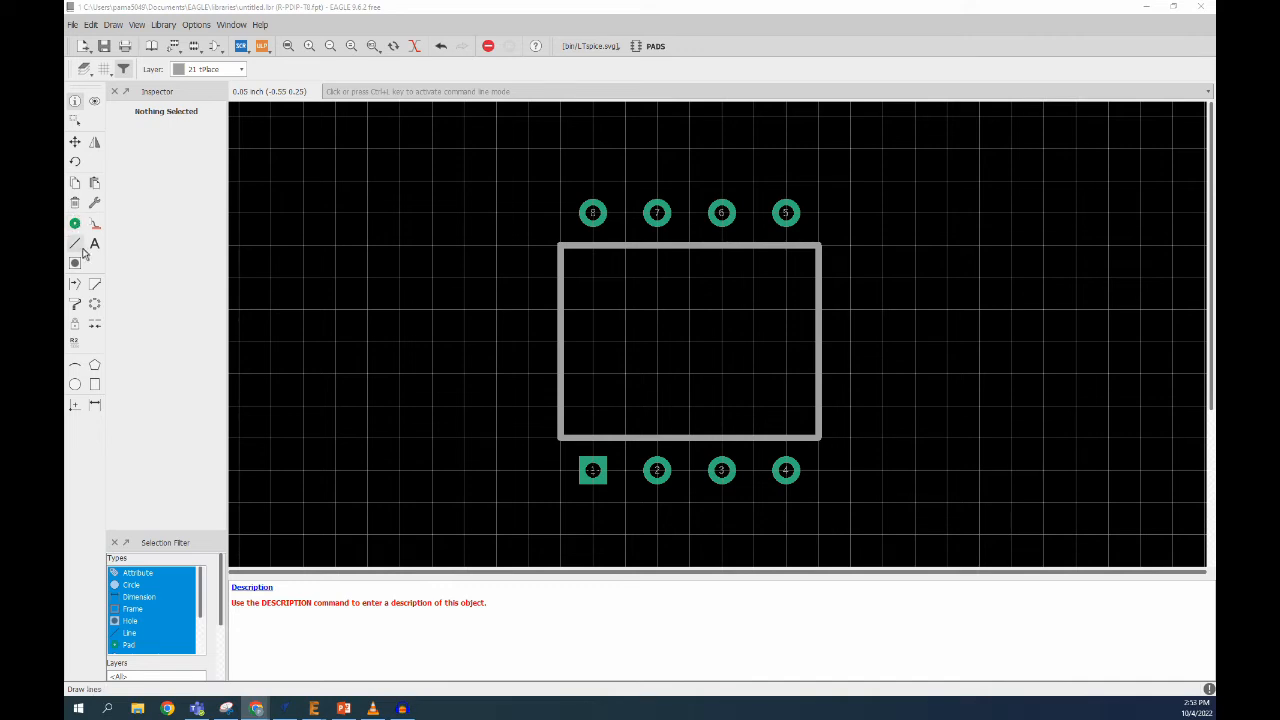
- Set the footprint editor's grid size to 0.01 inch
click(75, 384)
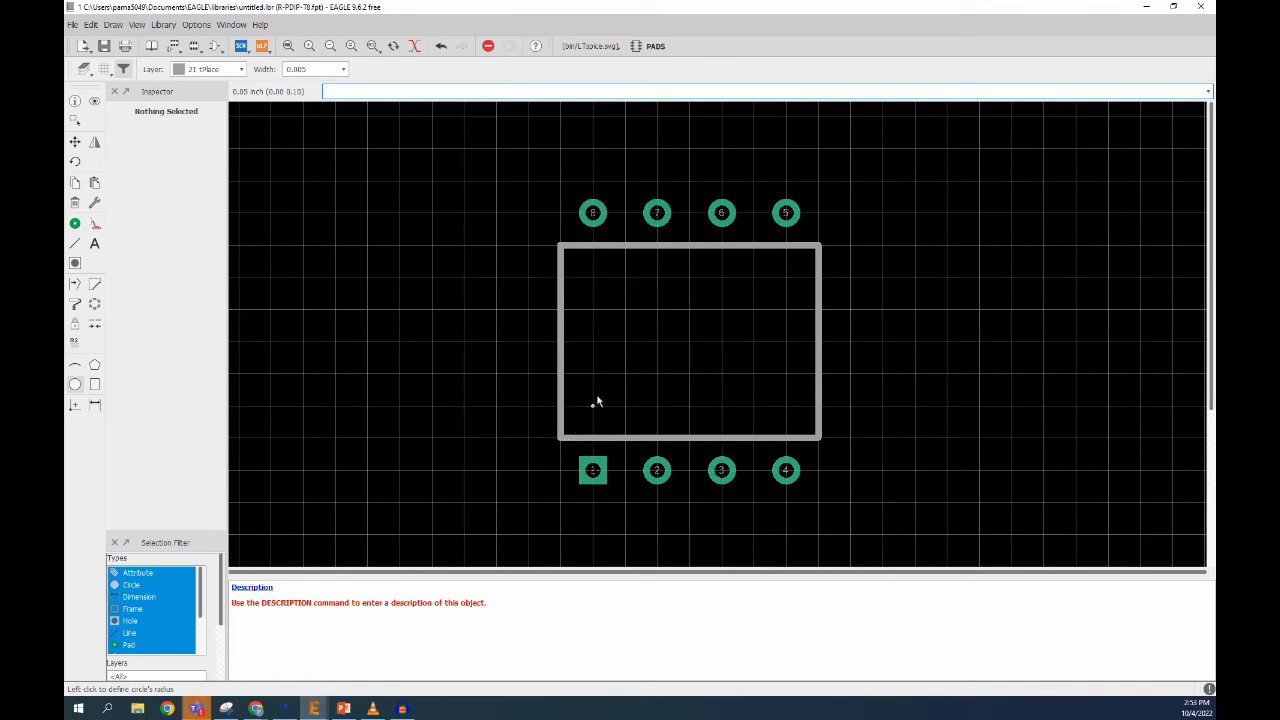
key(Escape)
click(104, 69)
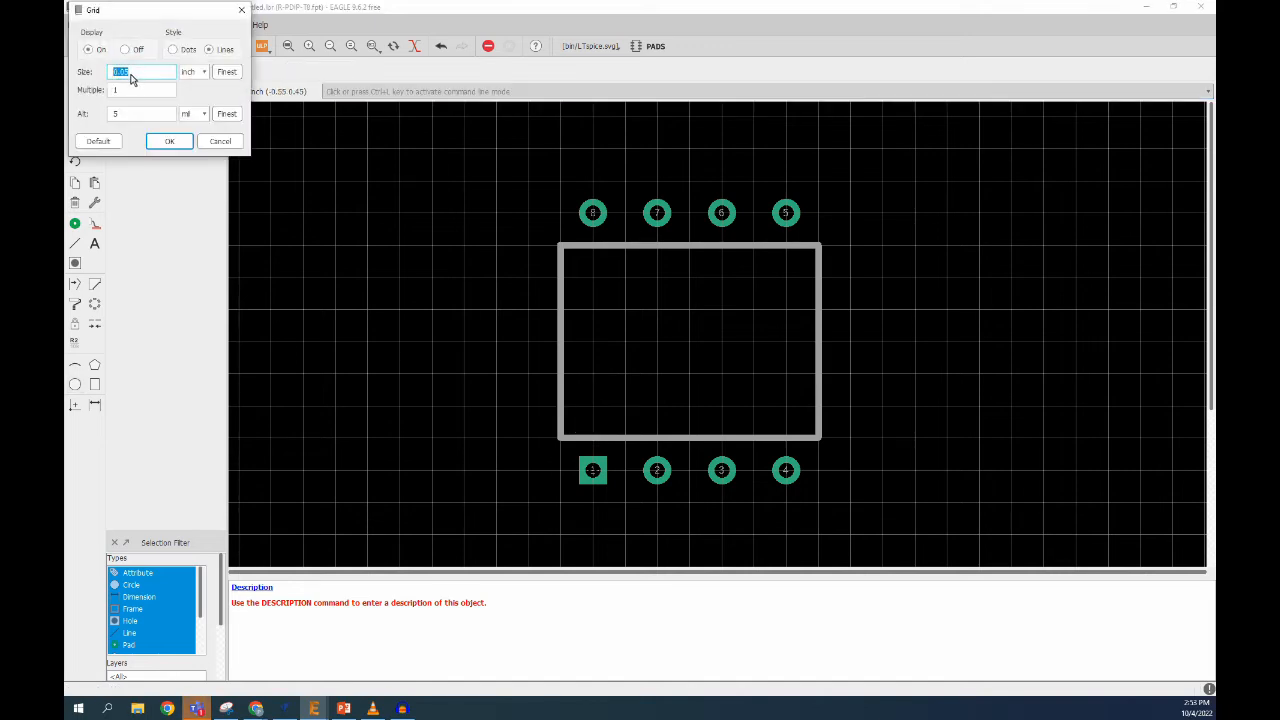
click(133, 76)
text(1)
key(Return)
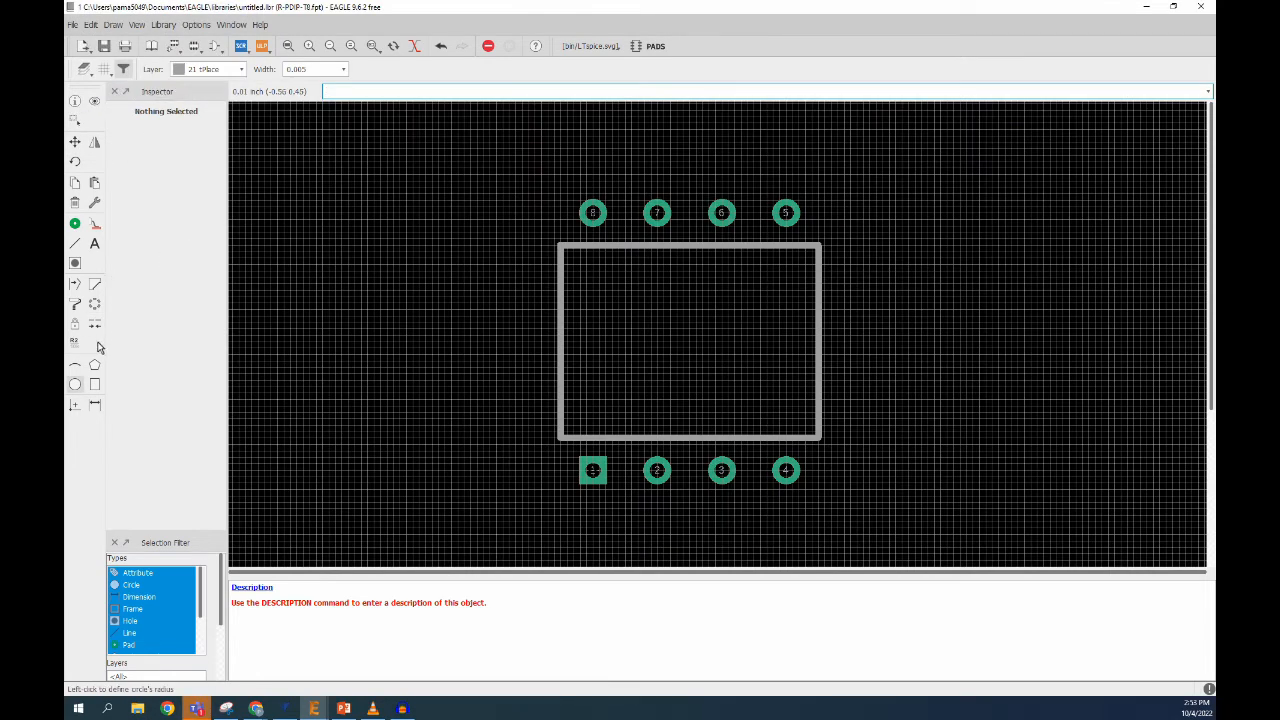
- Draw a small pin 1 marker circle on tPlace inside the outline above pad 1, and restore the grid size to 0.05 inch
click(75, 384)
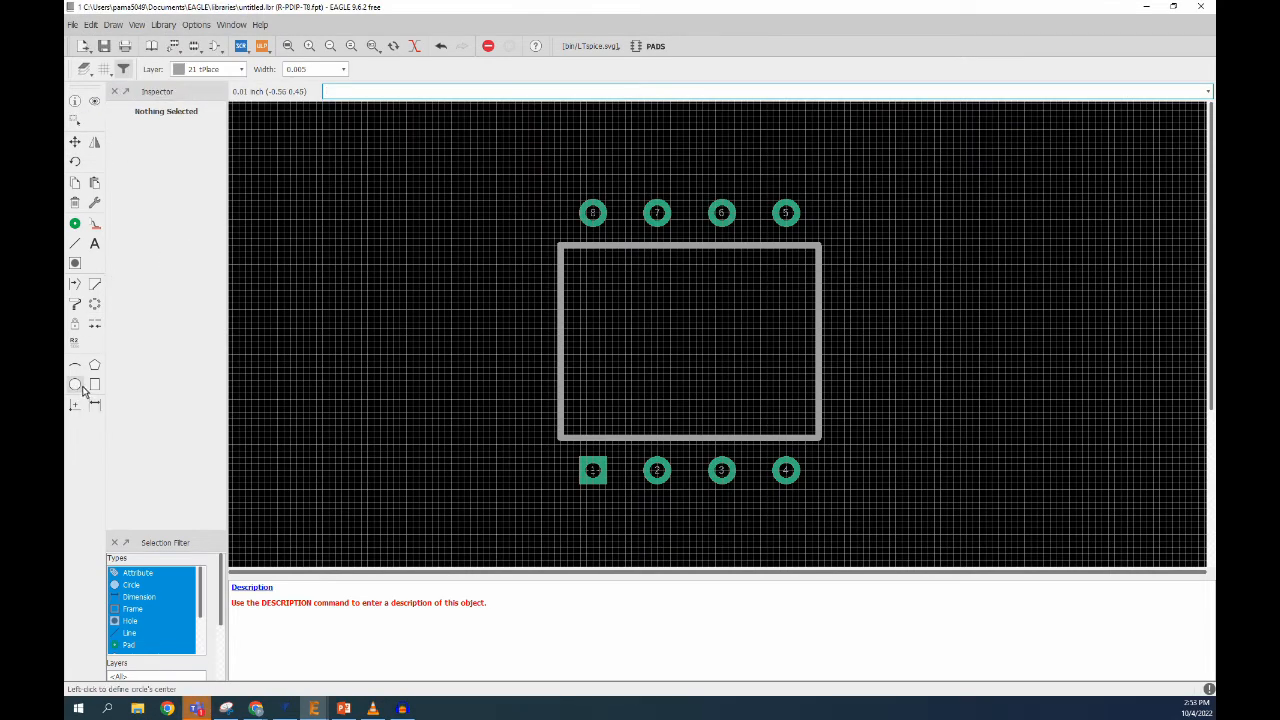
click(587, 414)
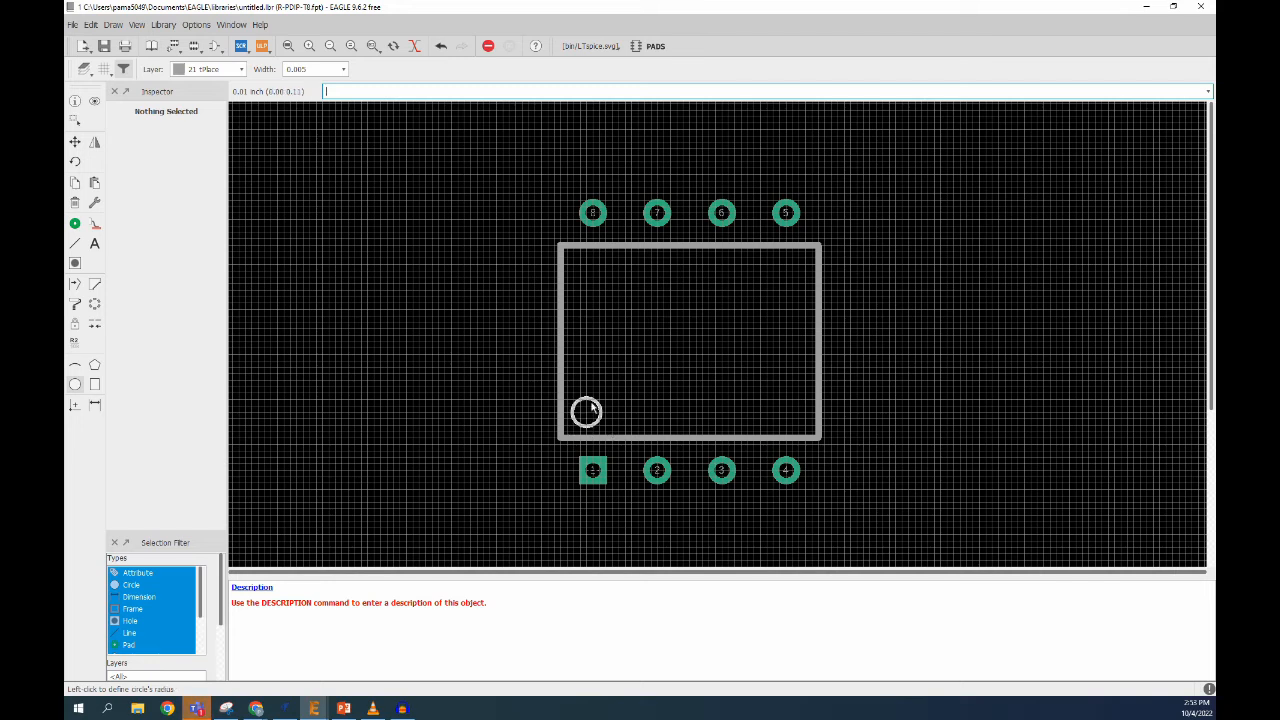
click(591, 408)
click(104, 69)
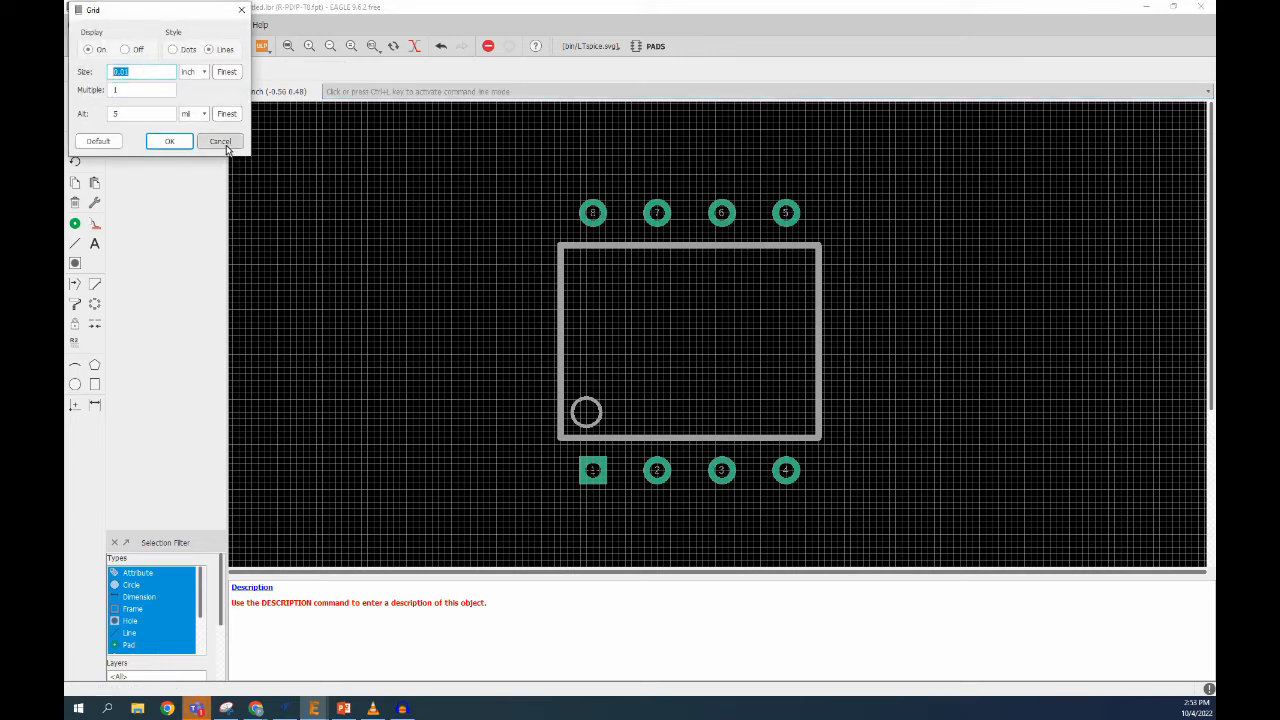
click(220, 141)
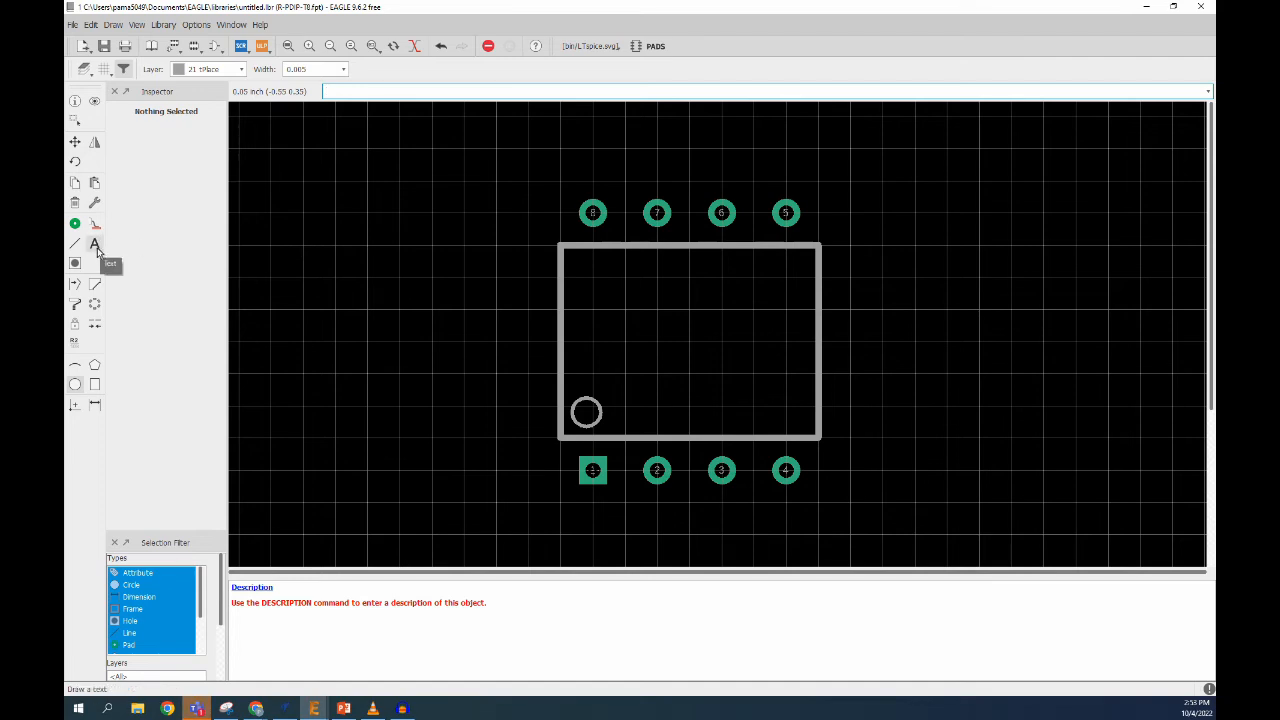
- Add the placeholder text >VALUE above the upper pad row at position (0, 0.5)
scroll(749, 276, down, 2)
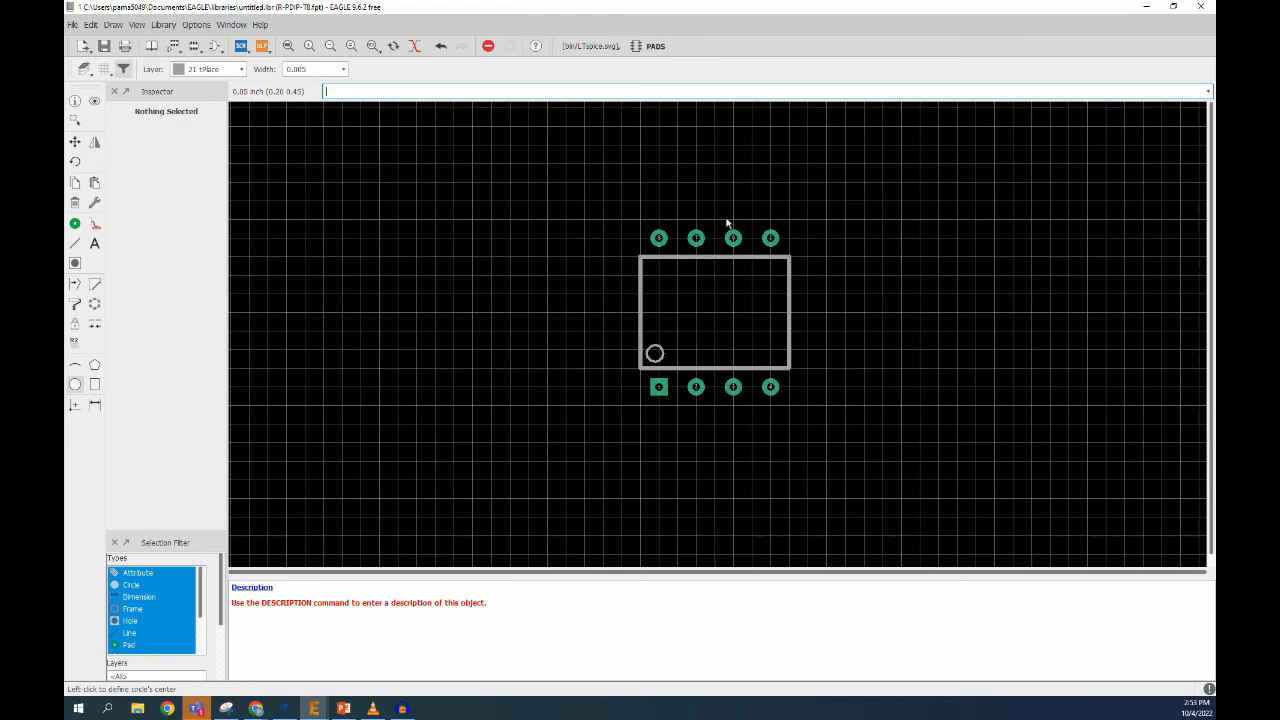
click(95, 243)
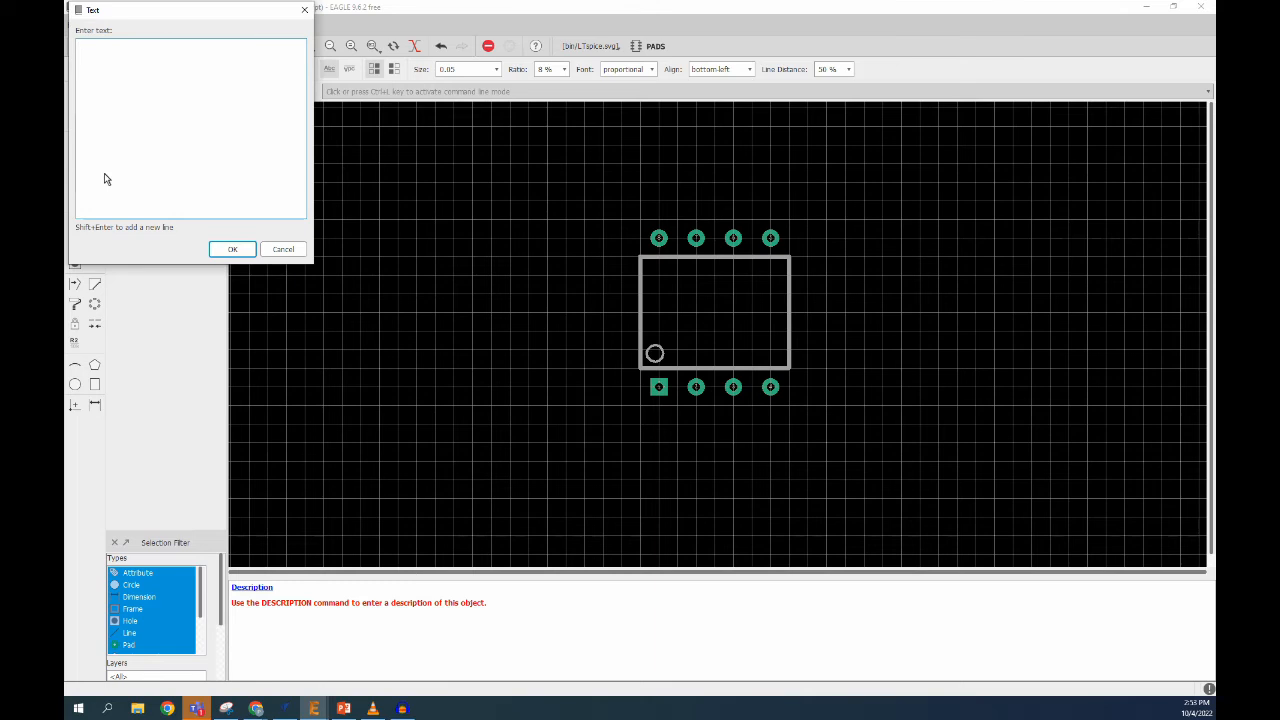
click(283, 249)
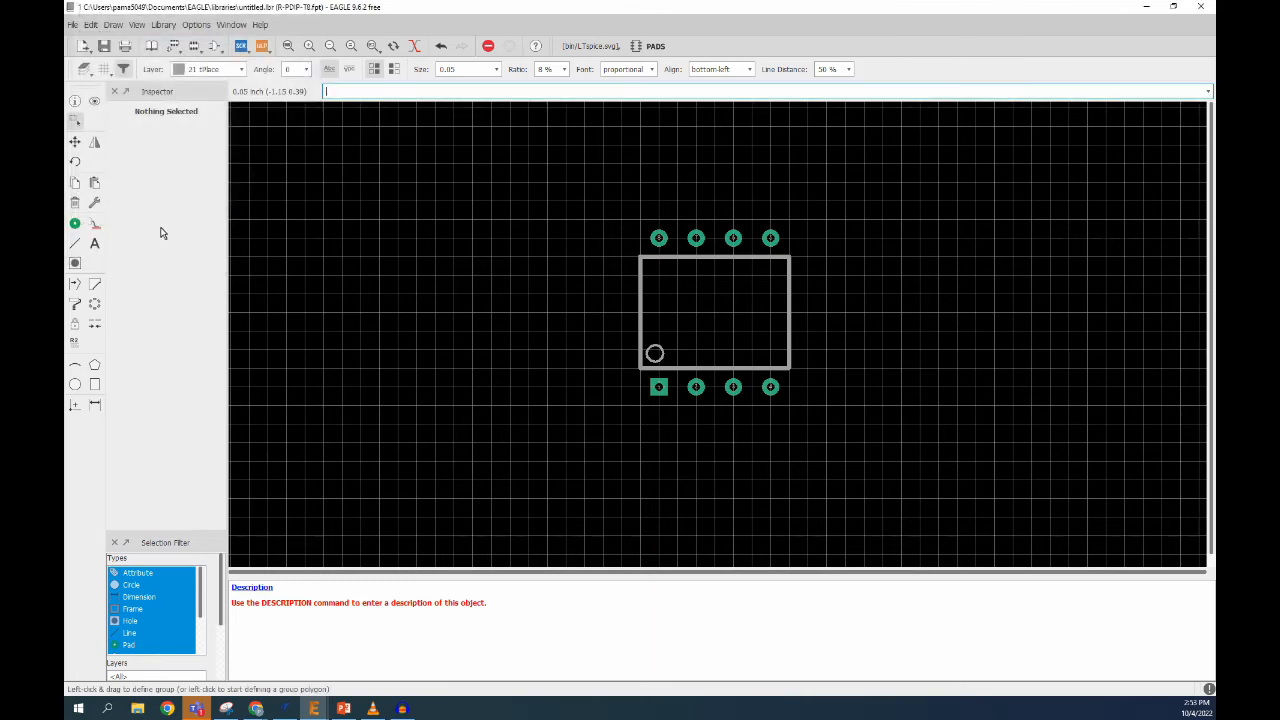
click(95, 243)
drag(152, 13, 291, 116)
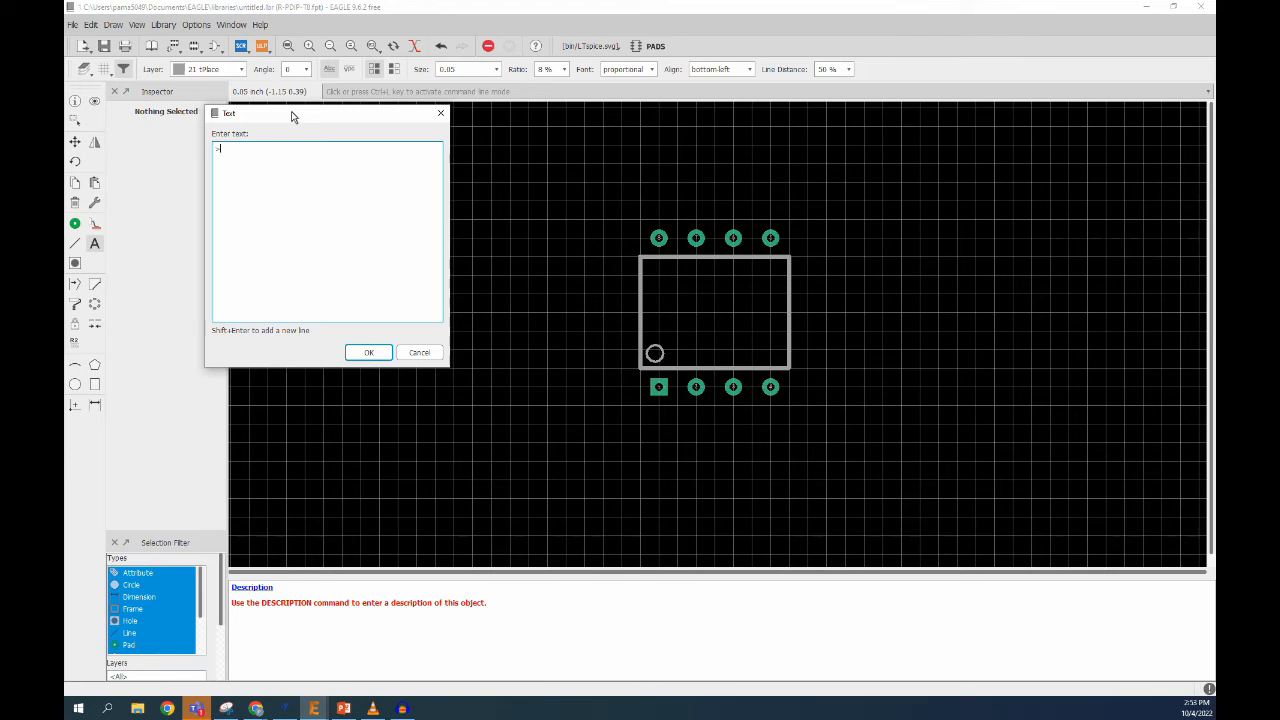
text(>)
text(val)
text(VALUE)
click(368, 352)
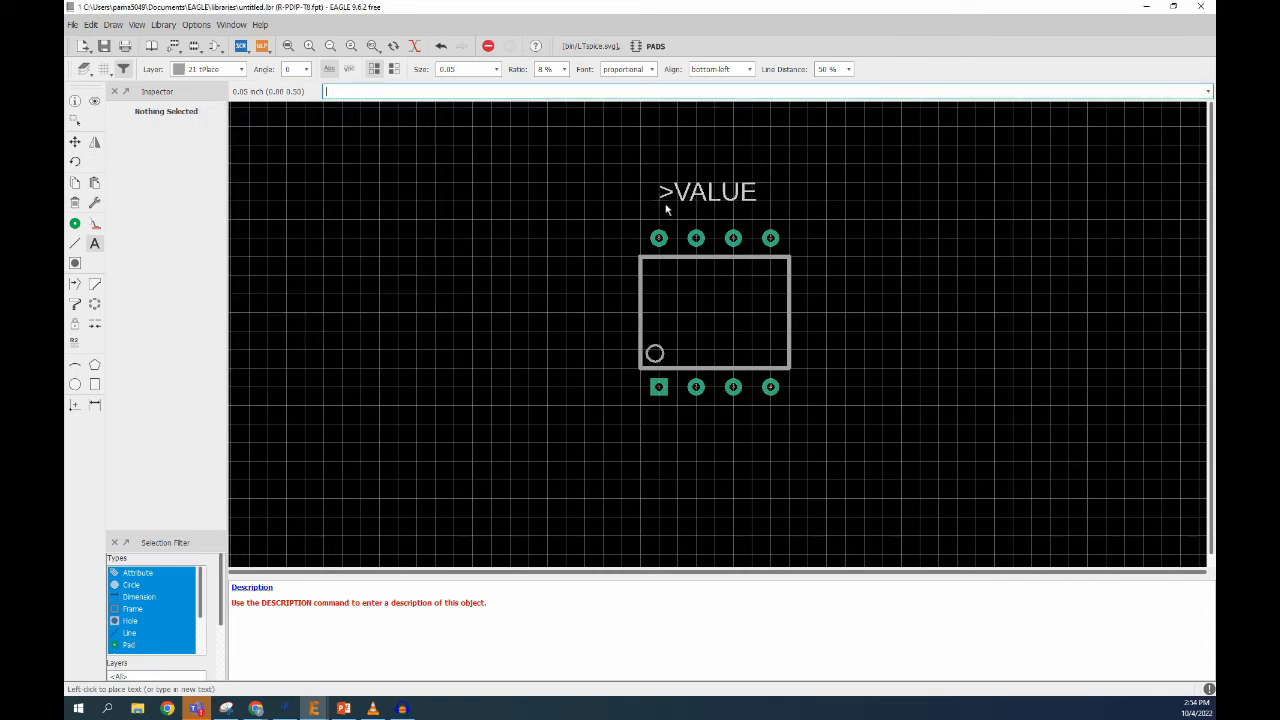
click(665, 208)
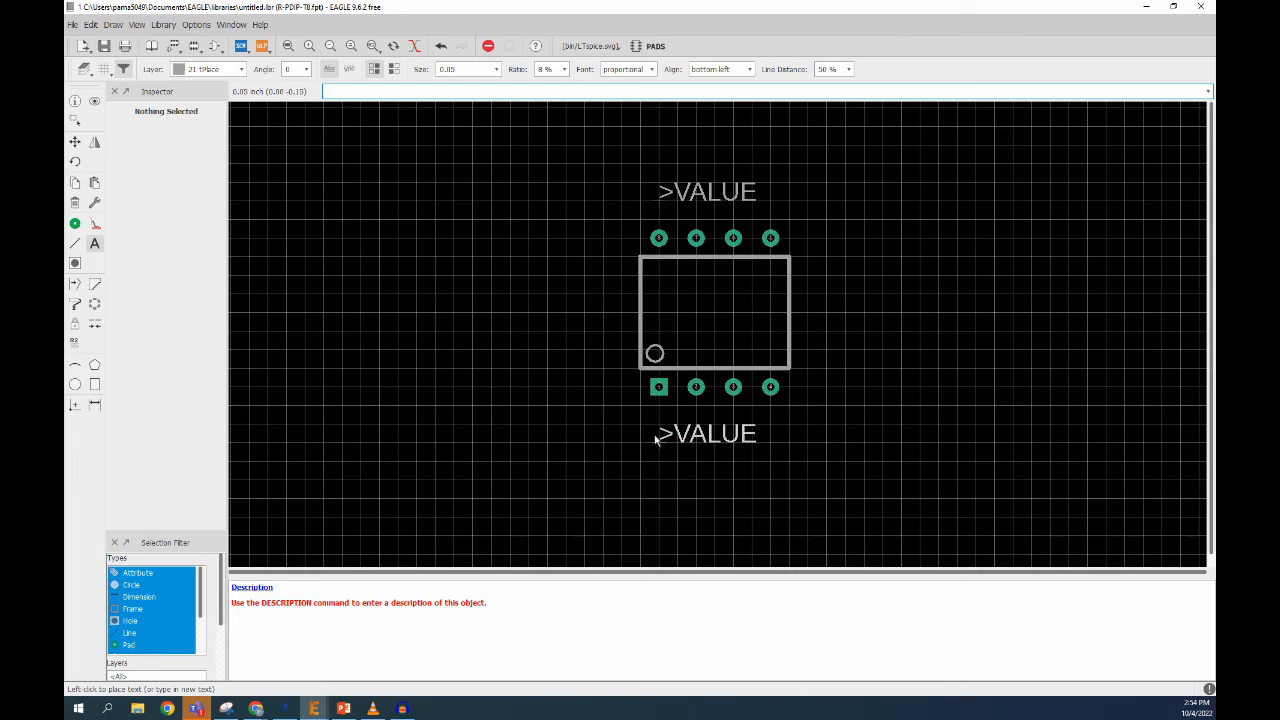
- Add the placeholder text >NAME below the lower pad row at position (0, -0.1) and leave the Text command
key(Escape)
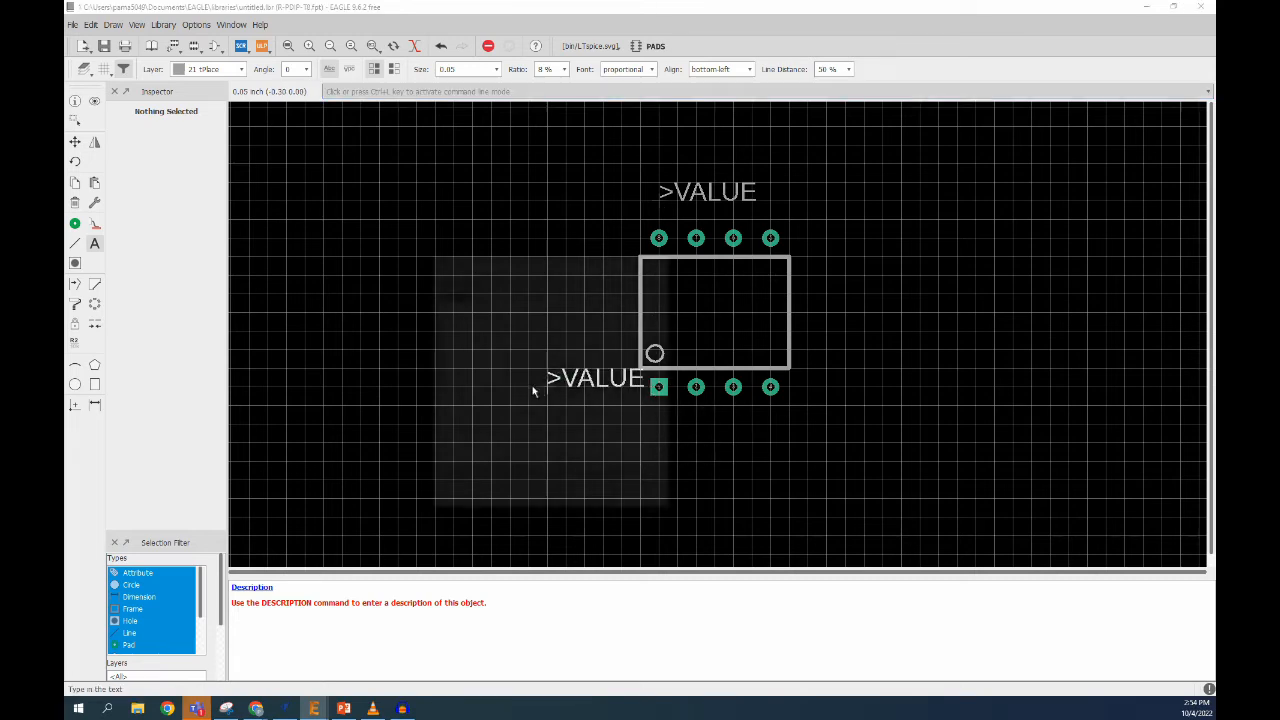
click(485, 298)
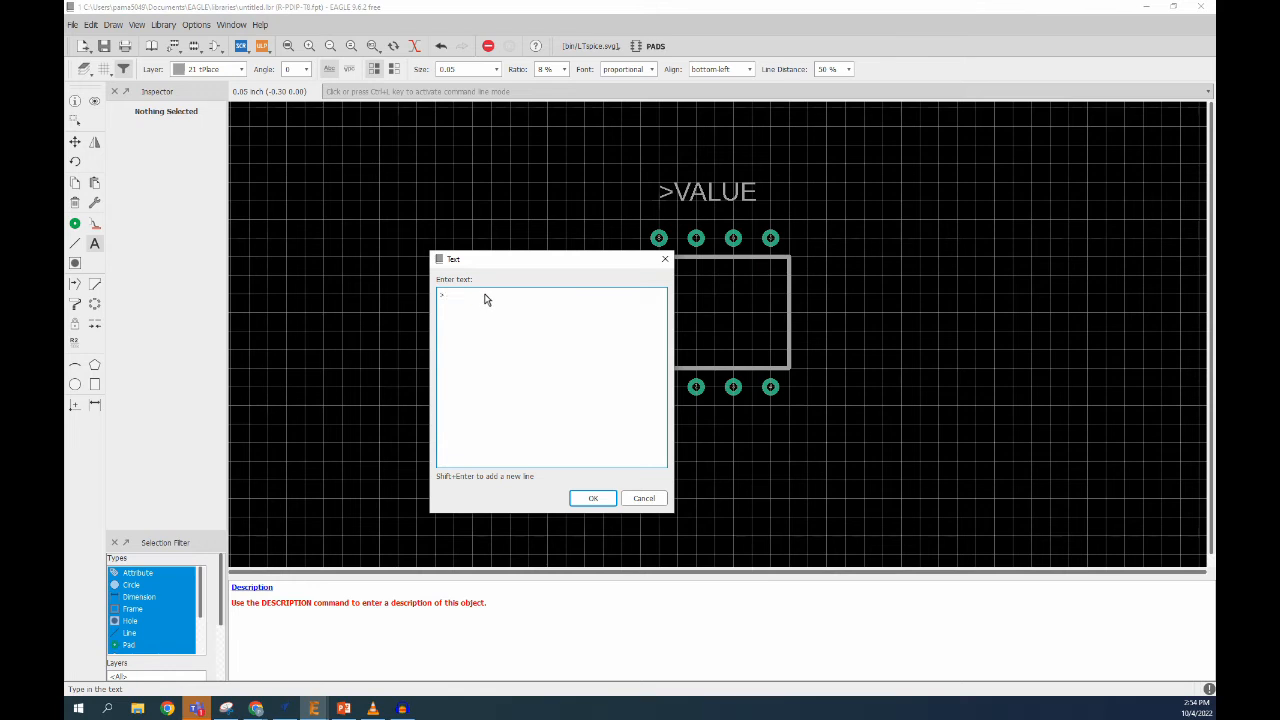
text(>NAME)
click(593, 498)
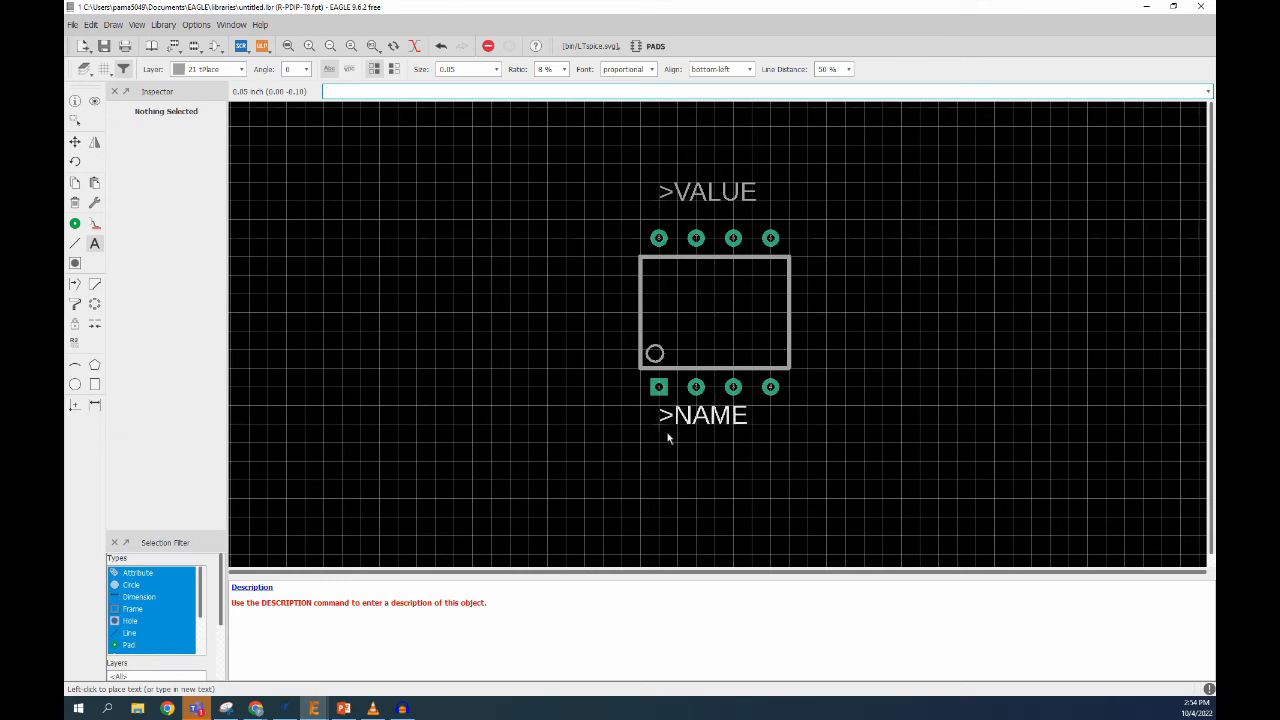
click(669, 437)
key(Escape)
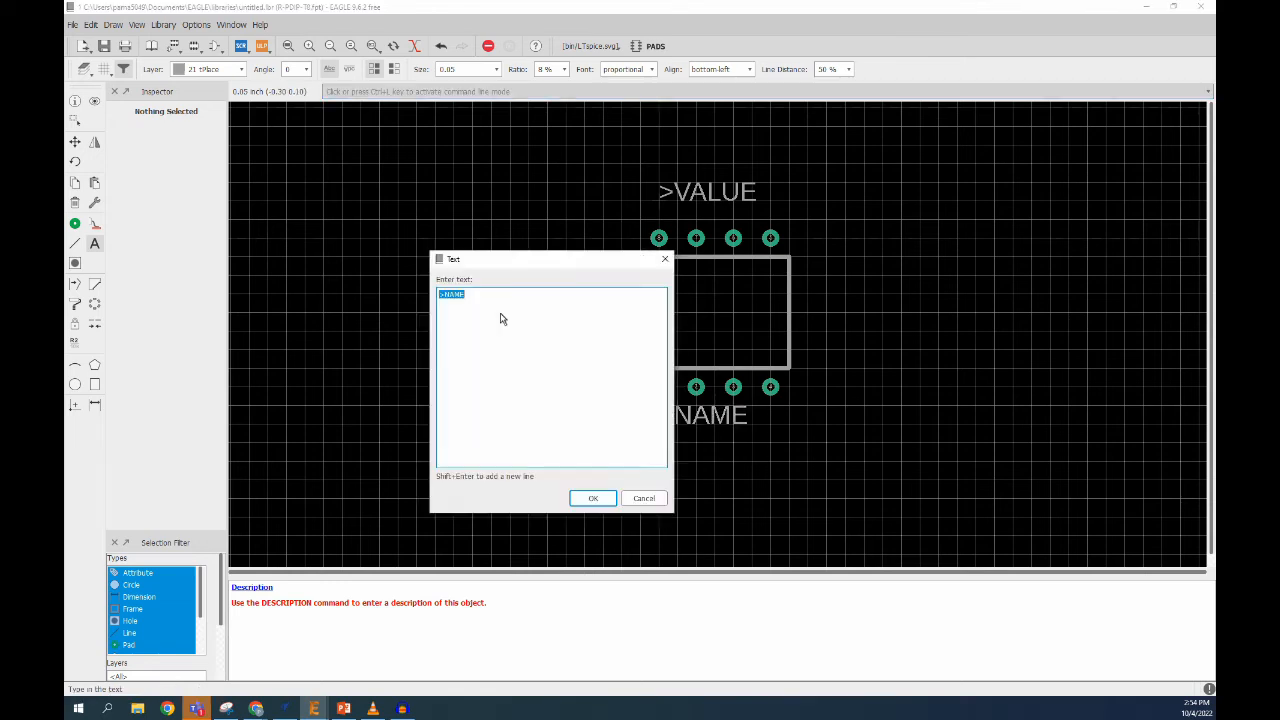
click(652, 498)
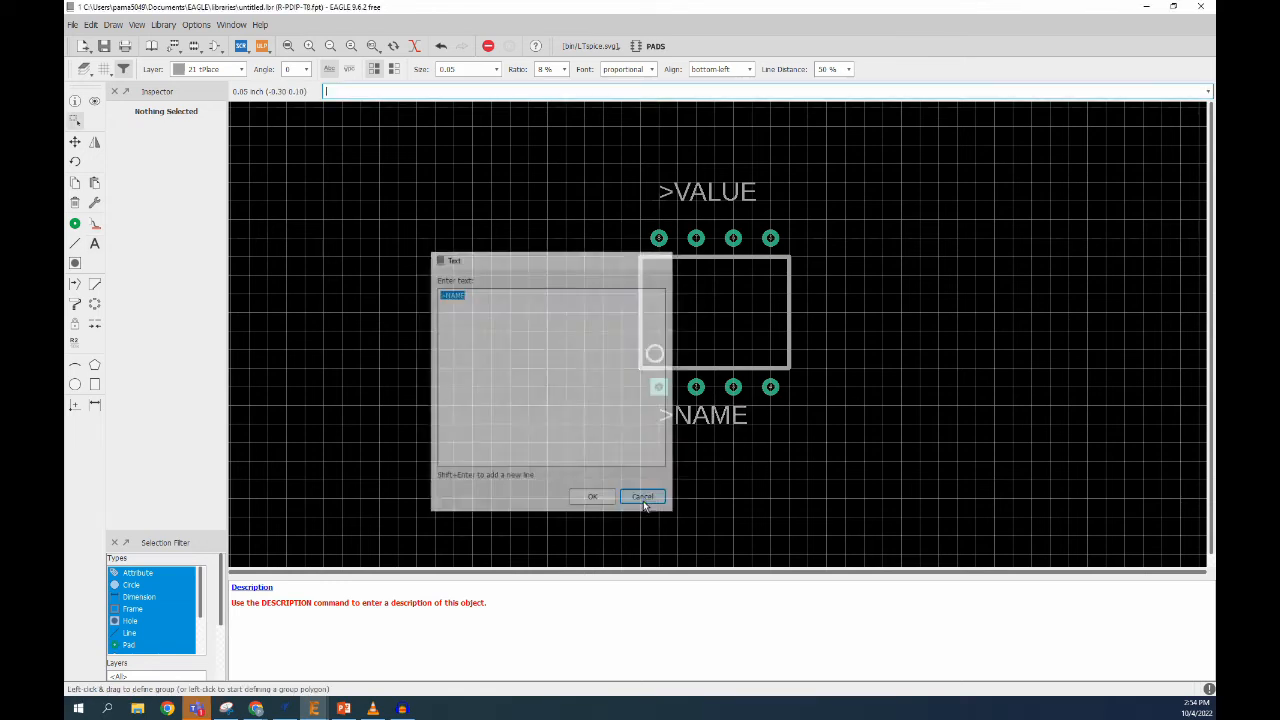
- Select the >VALUE text and switch the current layer to 25 tNames
click(660, 206)
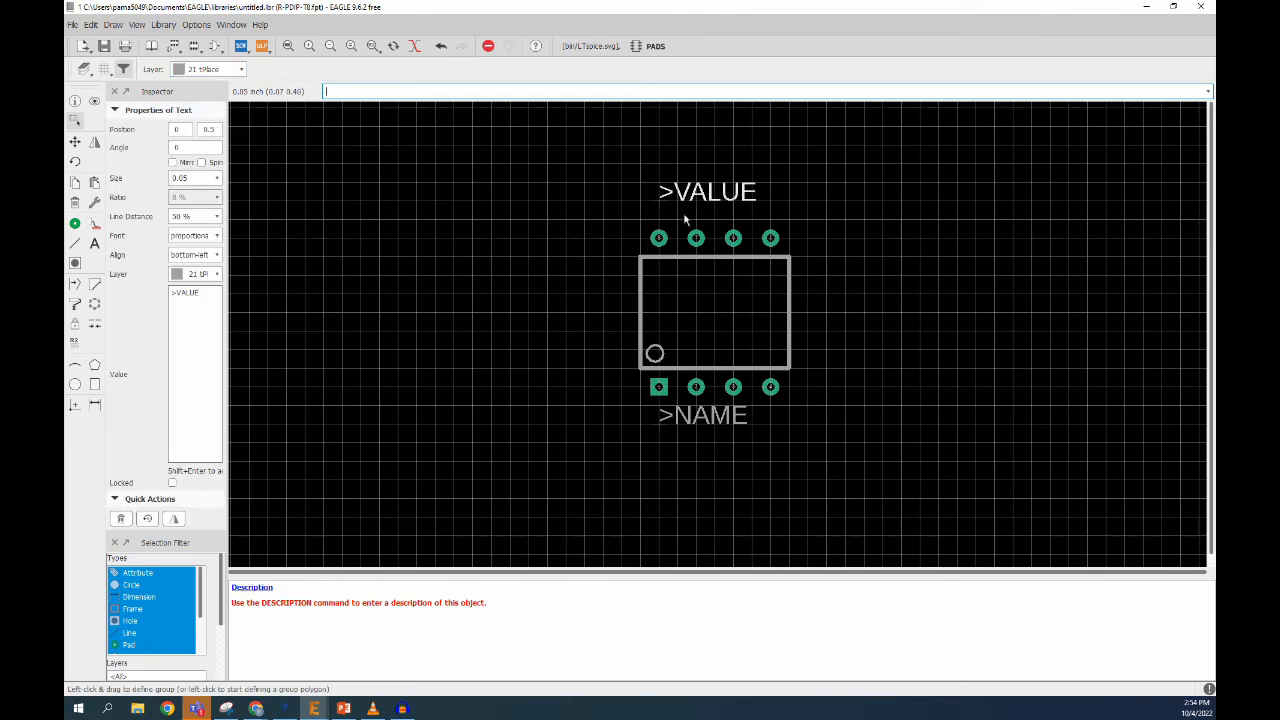
click(235, 69)
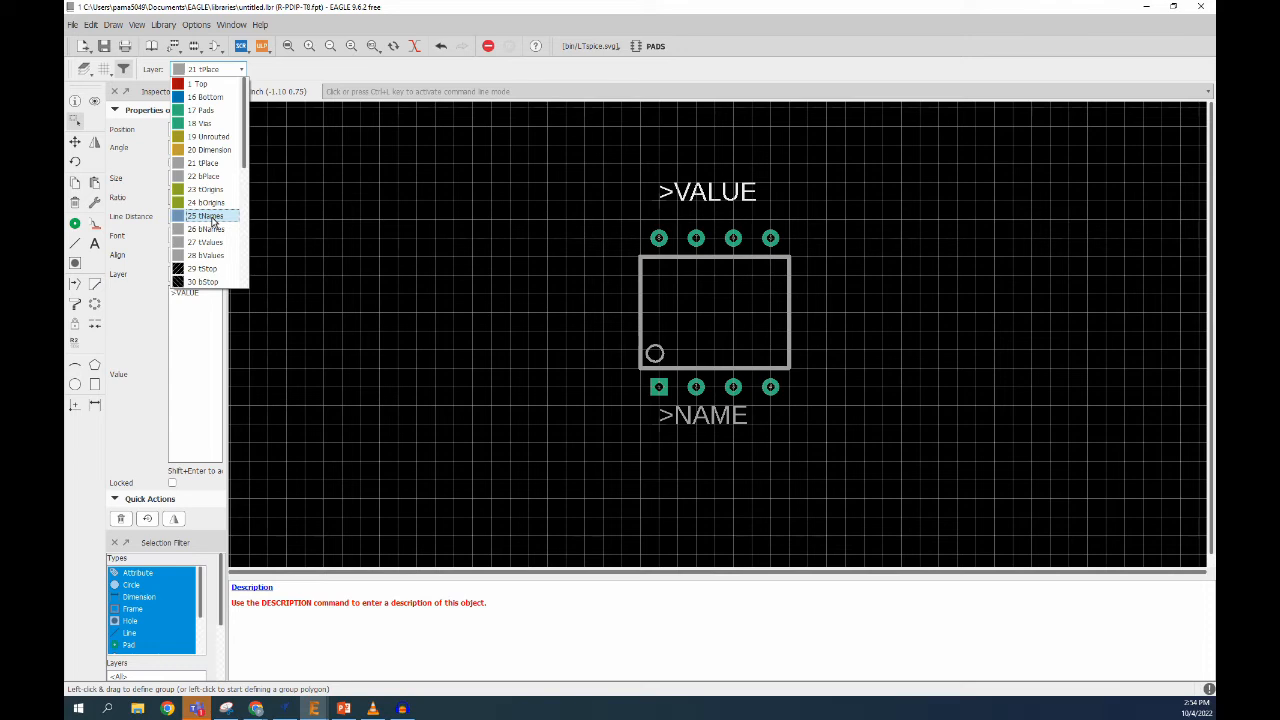
scroll(213, 222, down, 3)
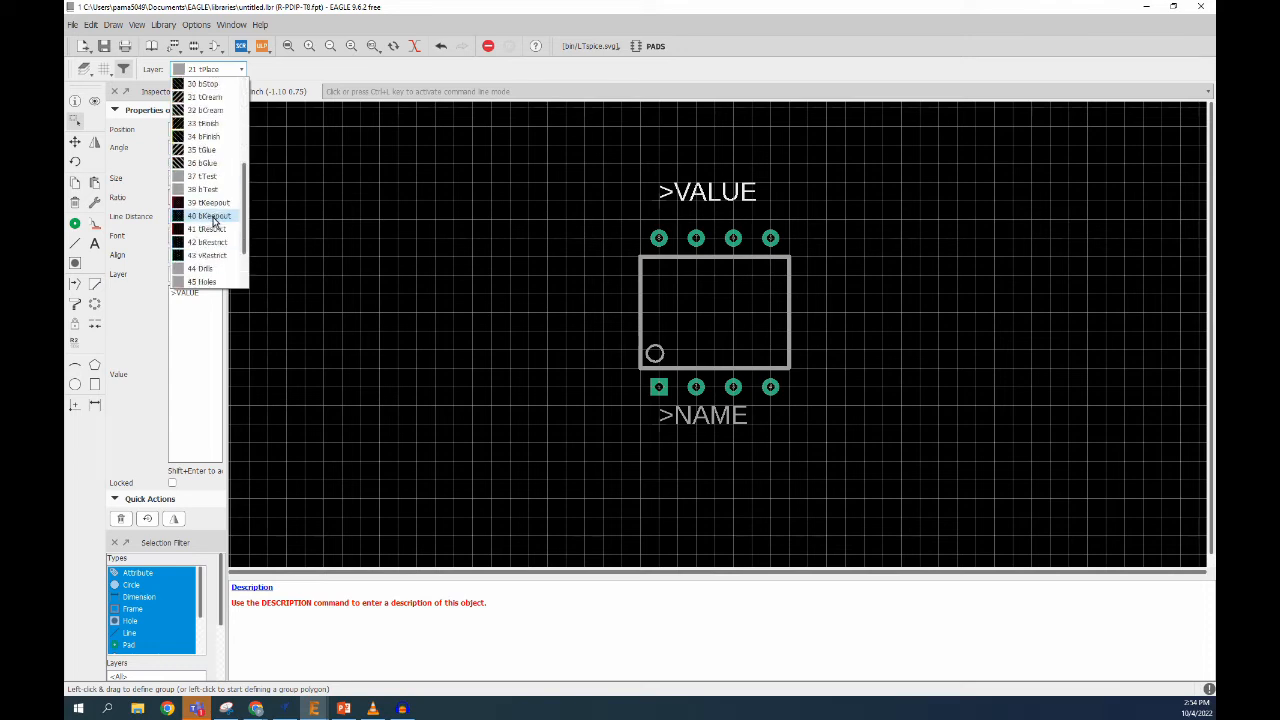
scroll(212, 215, up, 2)
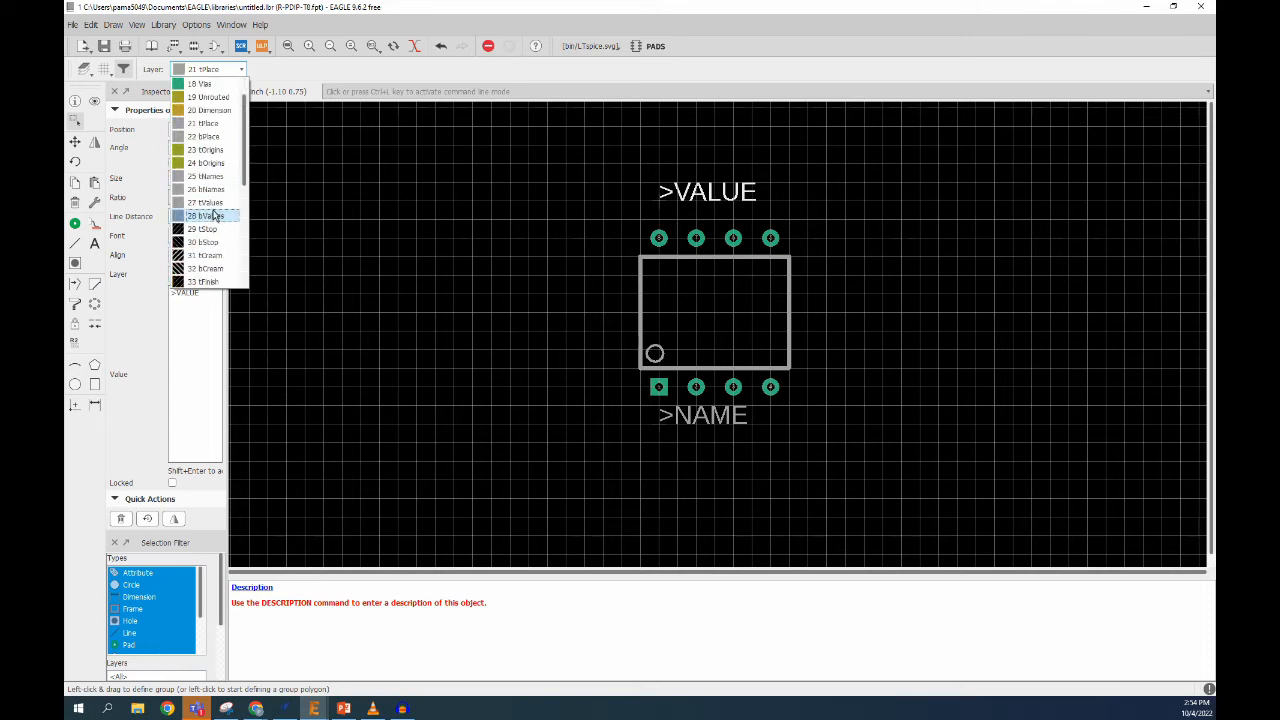
click(212, 177)
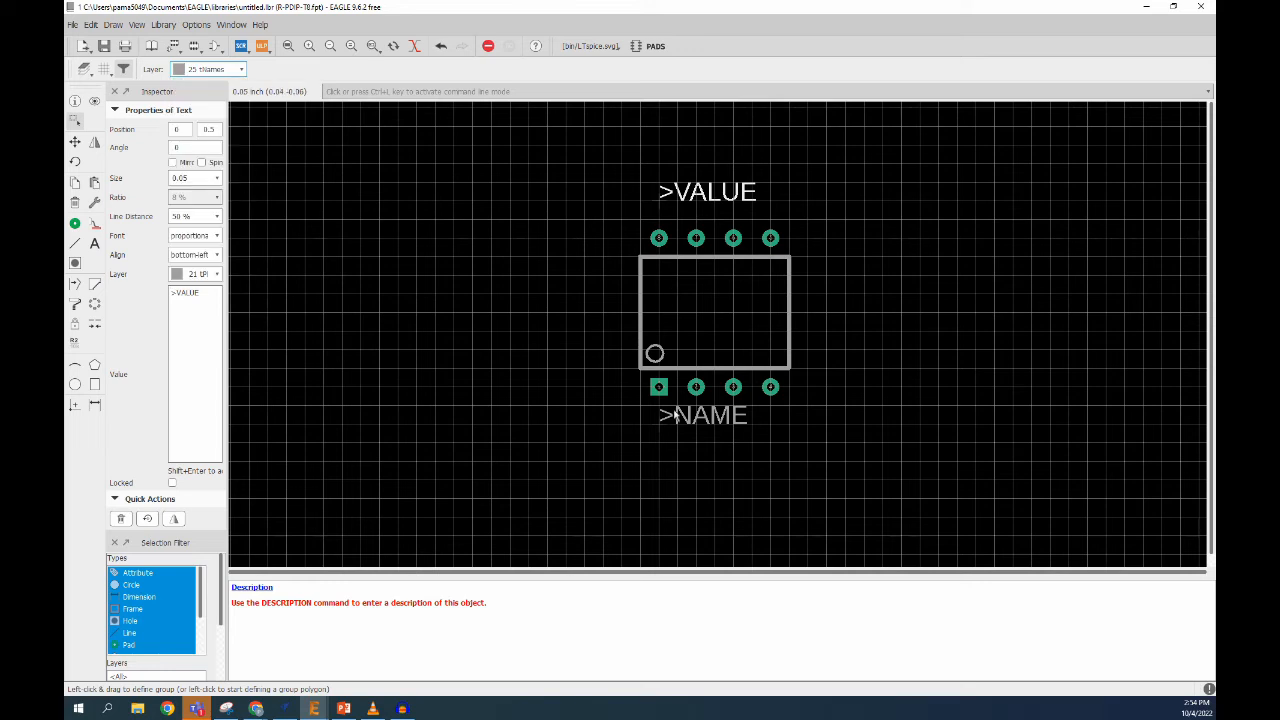
- Select the >NAME text and switch the current layer to 27 tValues
click(677, 421)
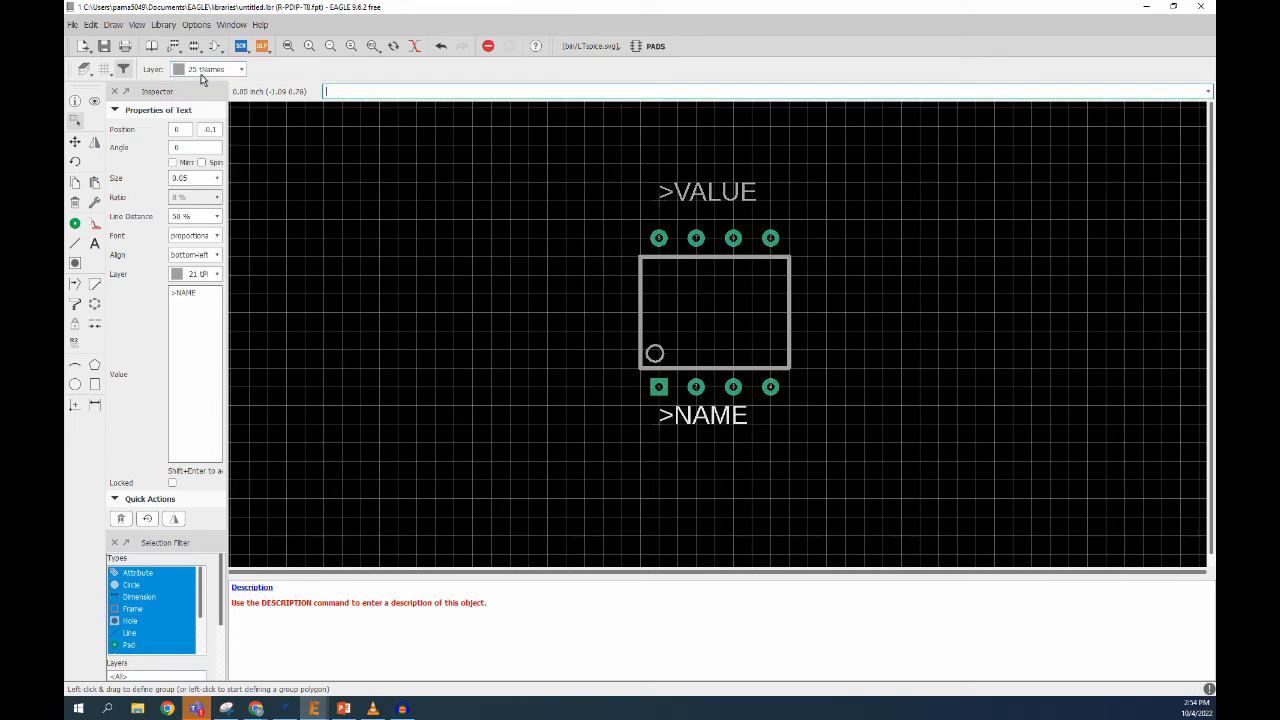
click(207, 69)
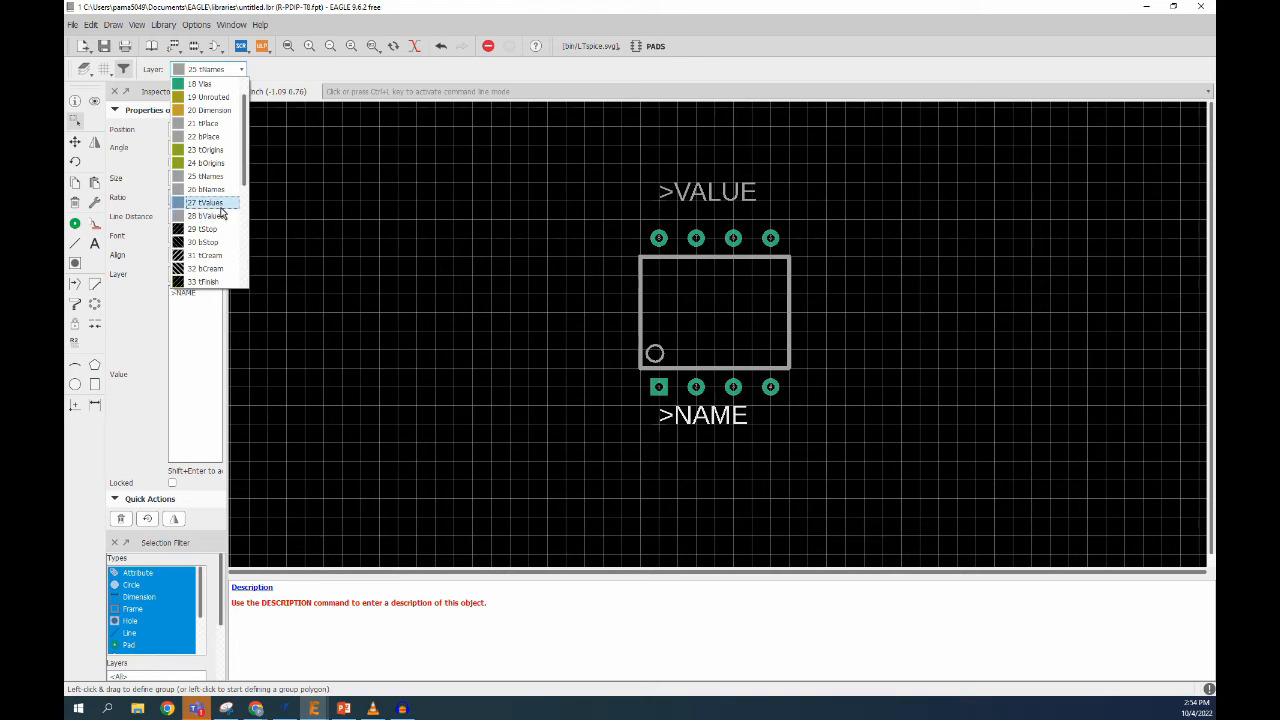
click(221, 206)
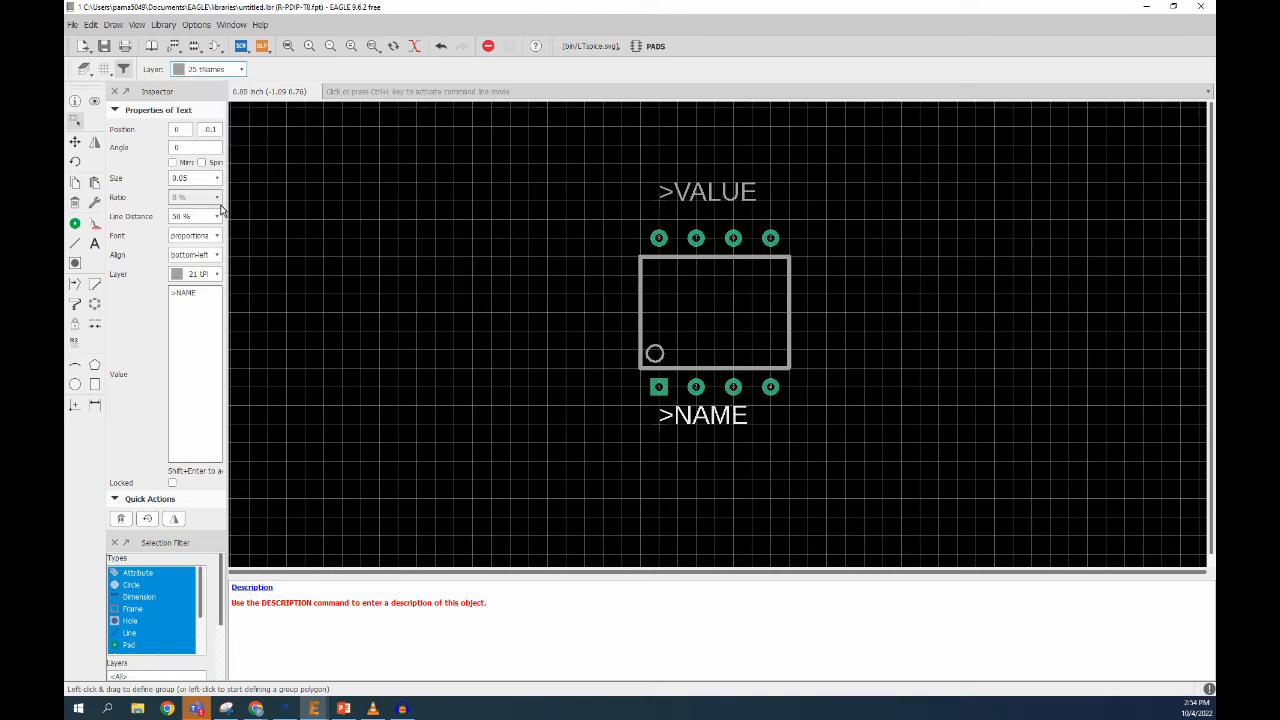
click(238, 69)
scroll(207, 150, down, 5)
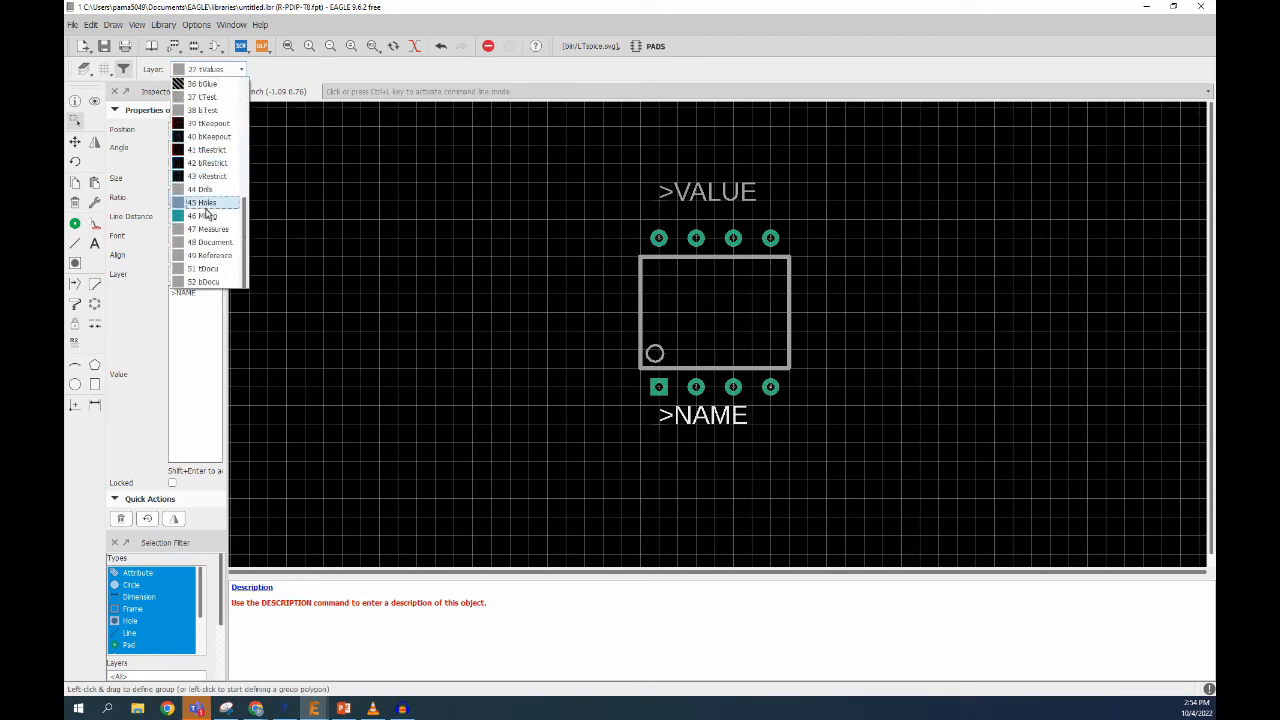
scroll(205, 190, up, 1)
scroll(205, 190, up, 6)
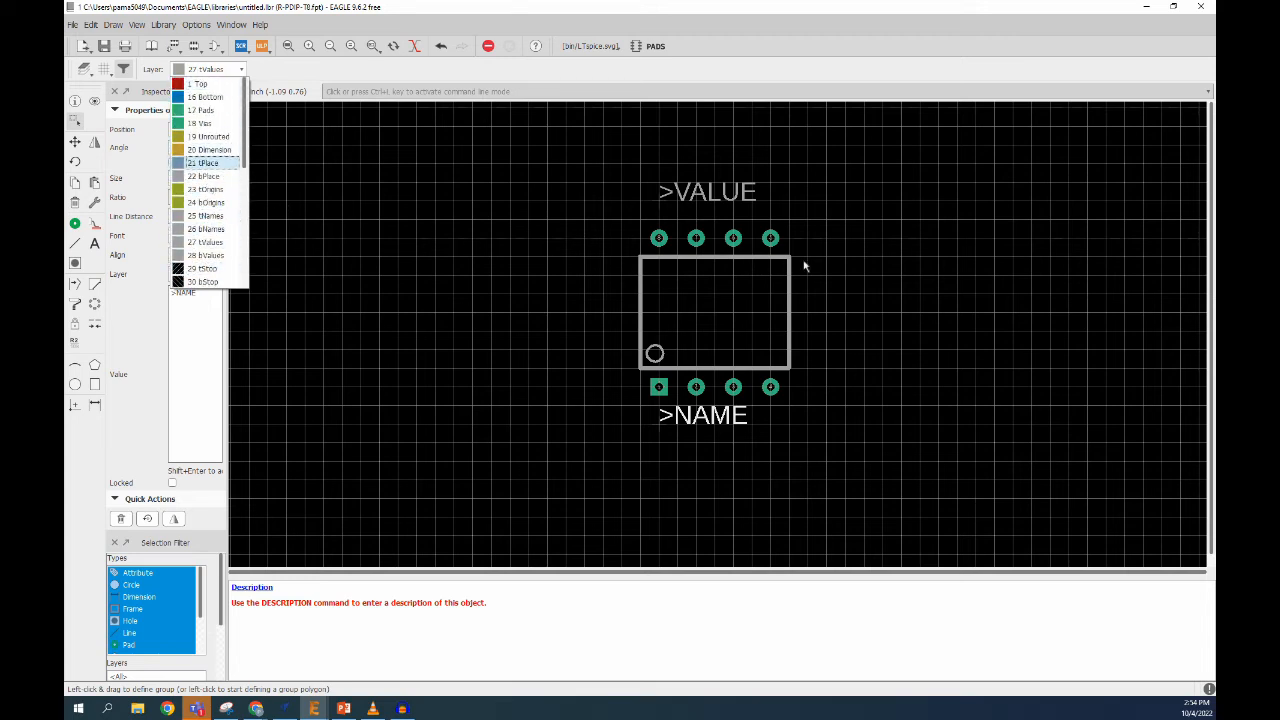
click(638, 225)
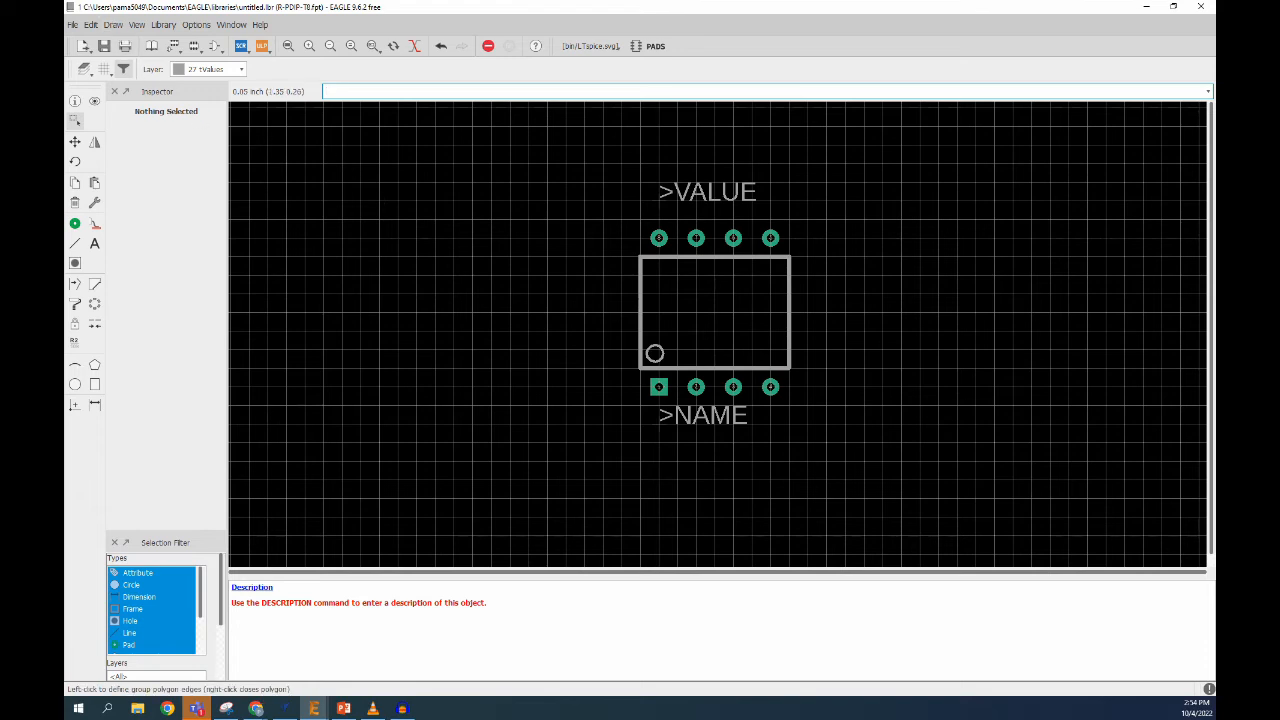
- Check the R-PDIP-T8 package drawing in the browser's LM555 datasheet and return to the EAGLE footprint
drag(1215, 190, 460, 2)
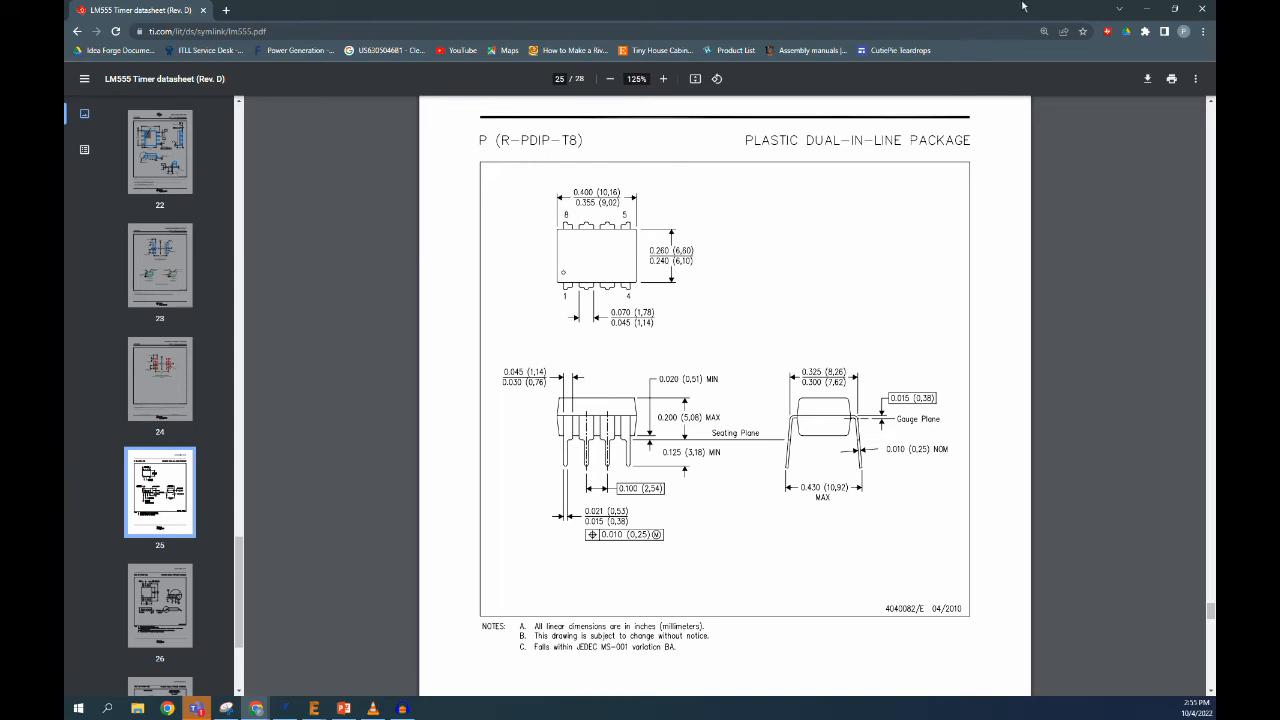
click(1147, 8)
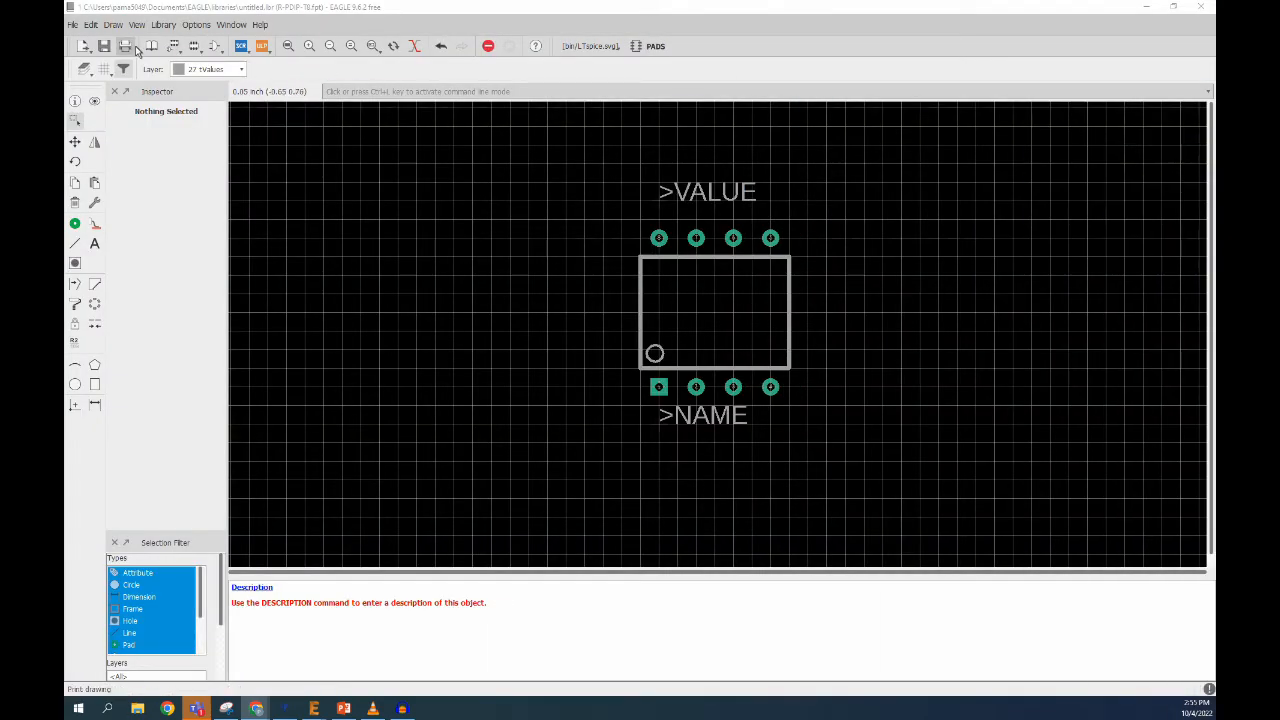
- Save the library as NewTutorialLibrary in the libraries folder and select the R-PDIP-T8 footprint in its contents
click(104, 46)
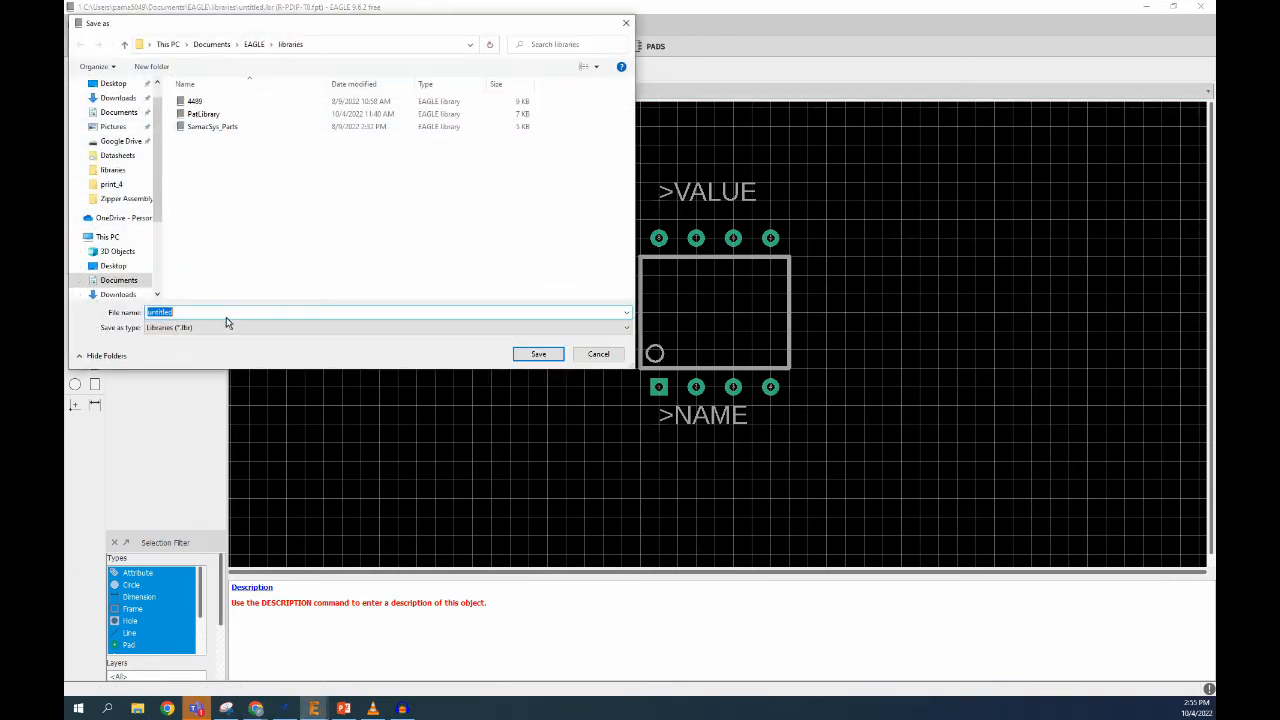
text(NewTutorialLibrary)
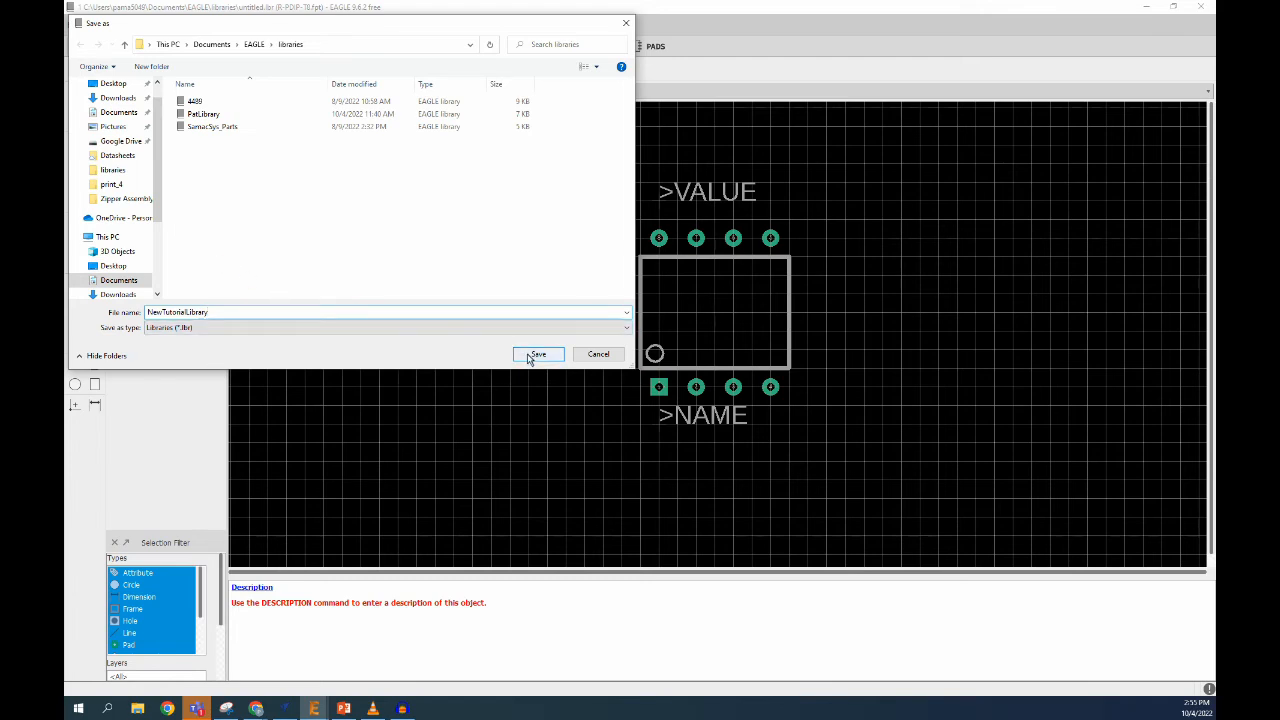
click(527, 357)
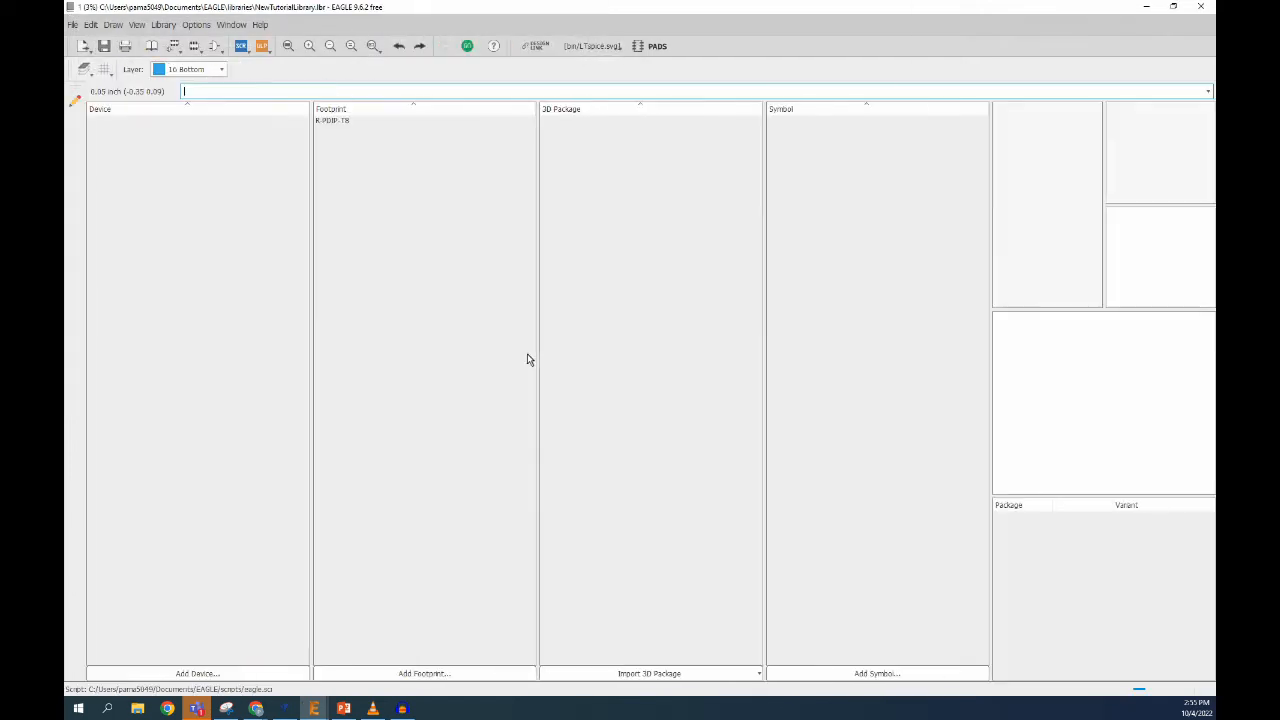
click(333, 124)
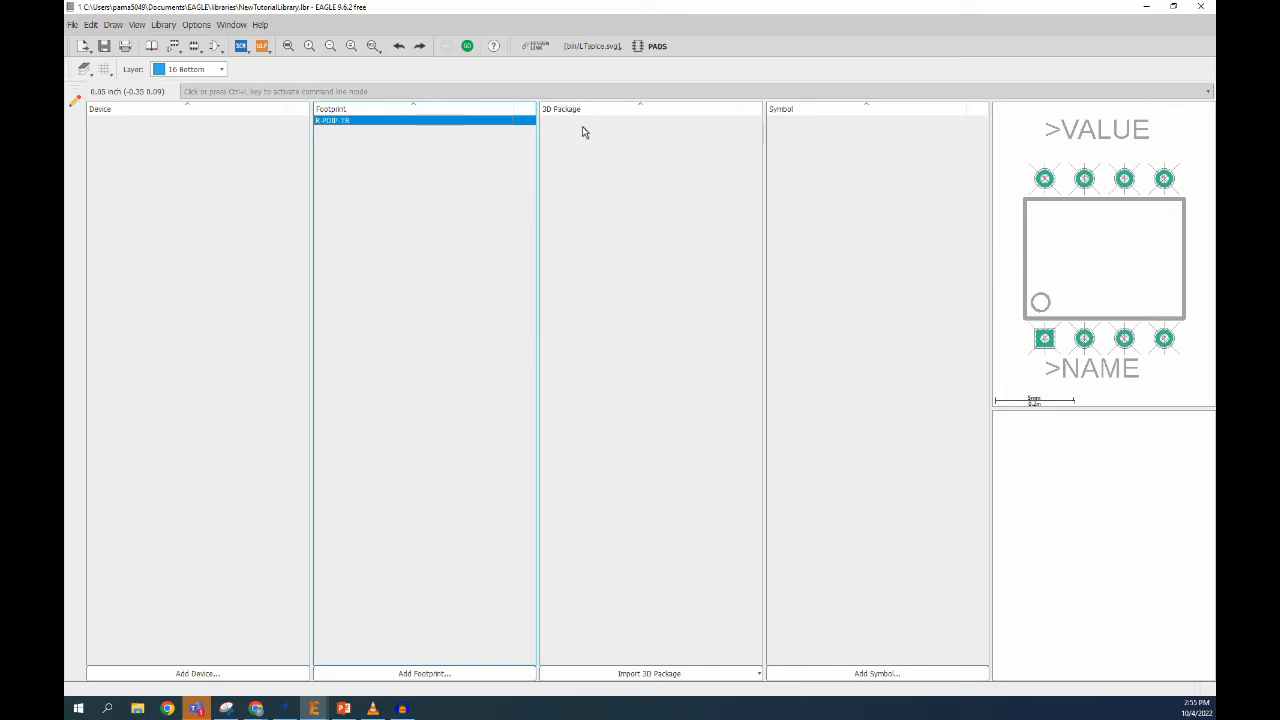
- Create a new symbol named LM555 in the library
click(813, 141)
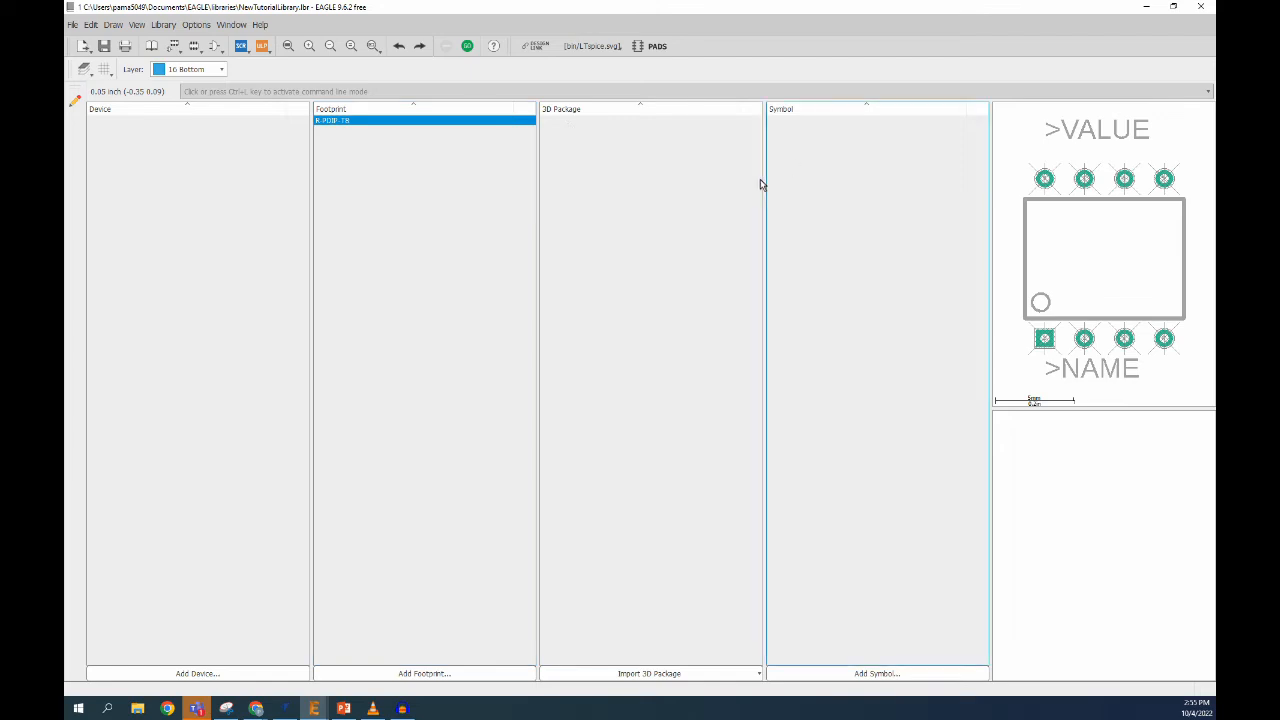
click(216, 48)
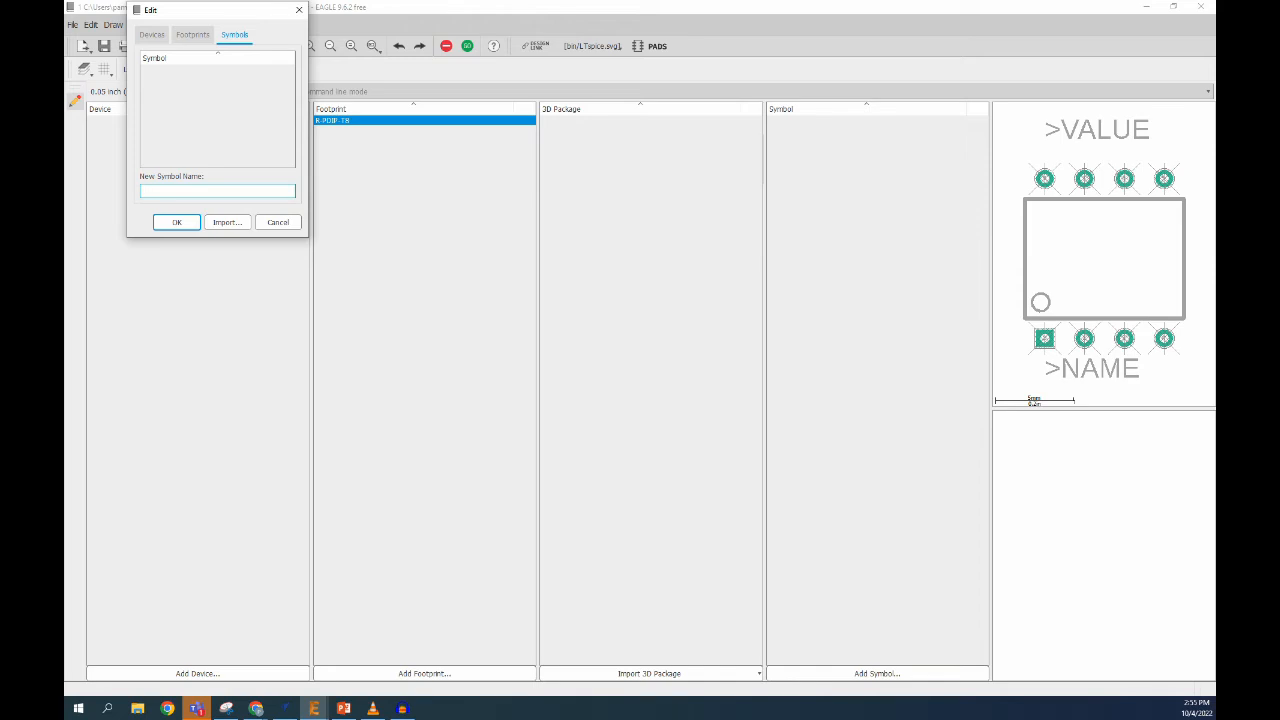
text(LM555)
click(175, 222)
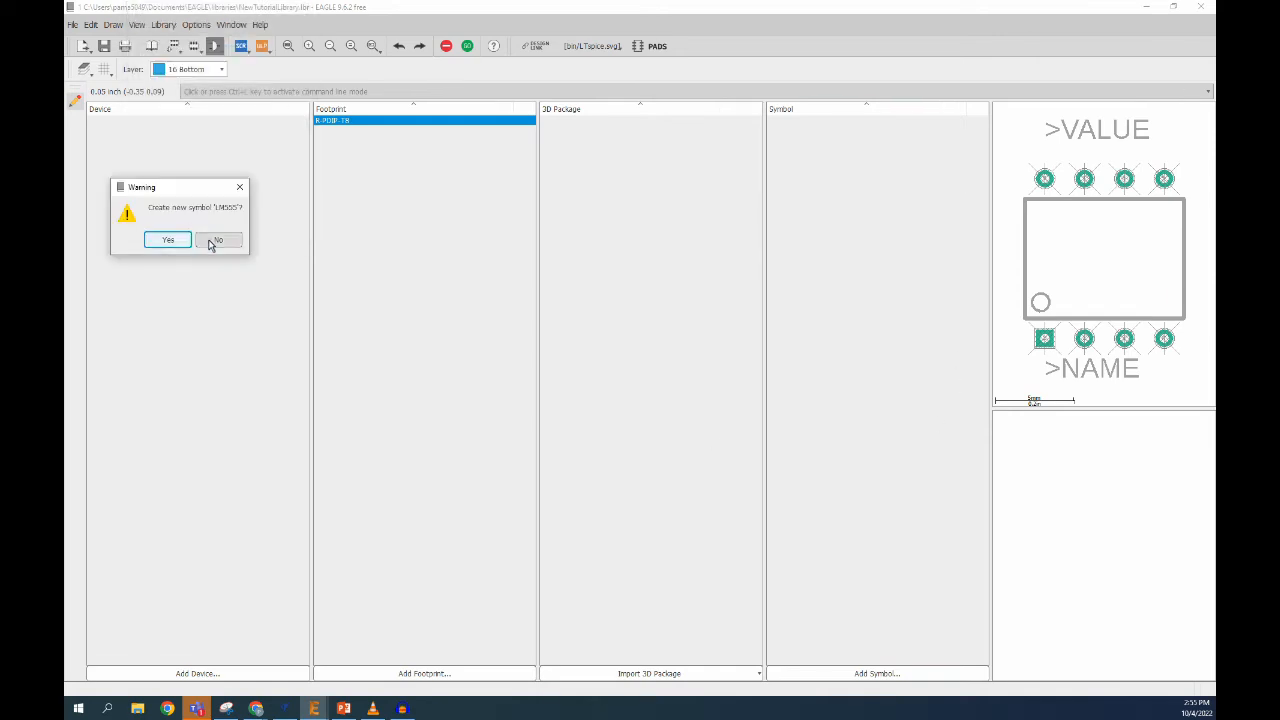
click(167, 242)
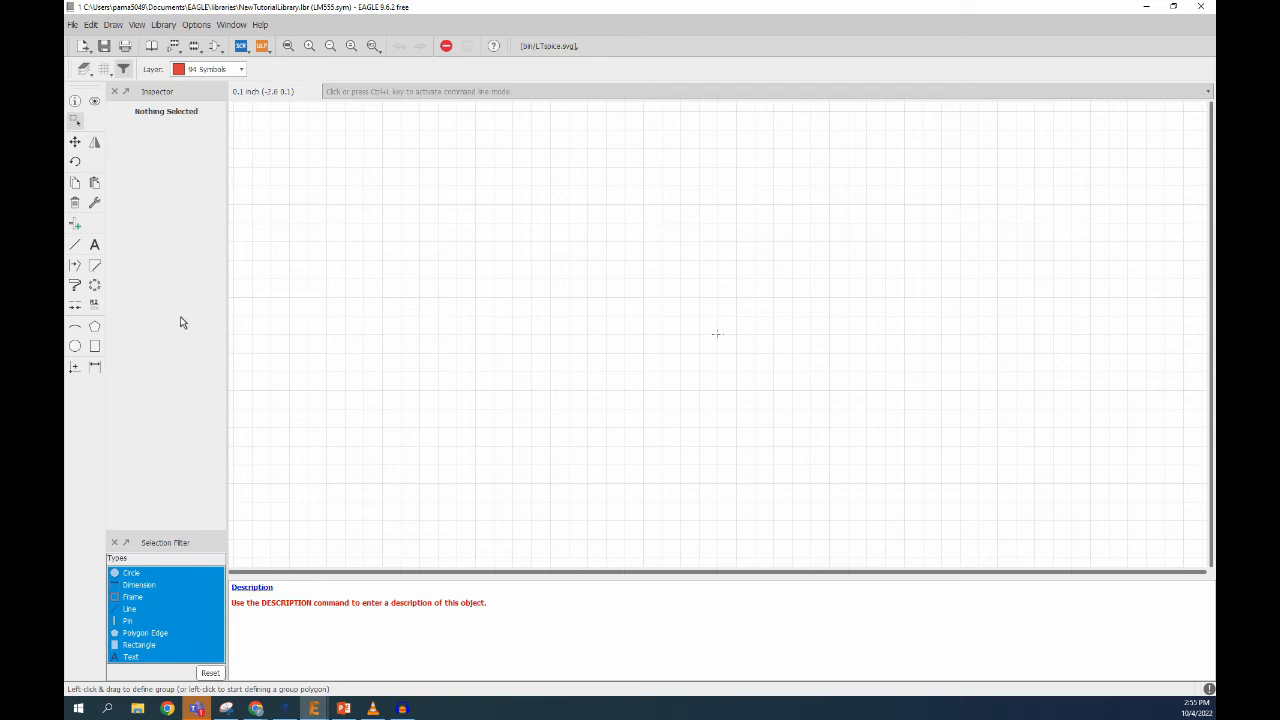
- Draw a closed square outline about 2.1 inches per side on layer 94 Symbols, with its left edge passing through the origin
scroll(670, 310, down, 2)
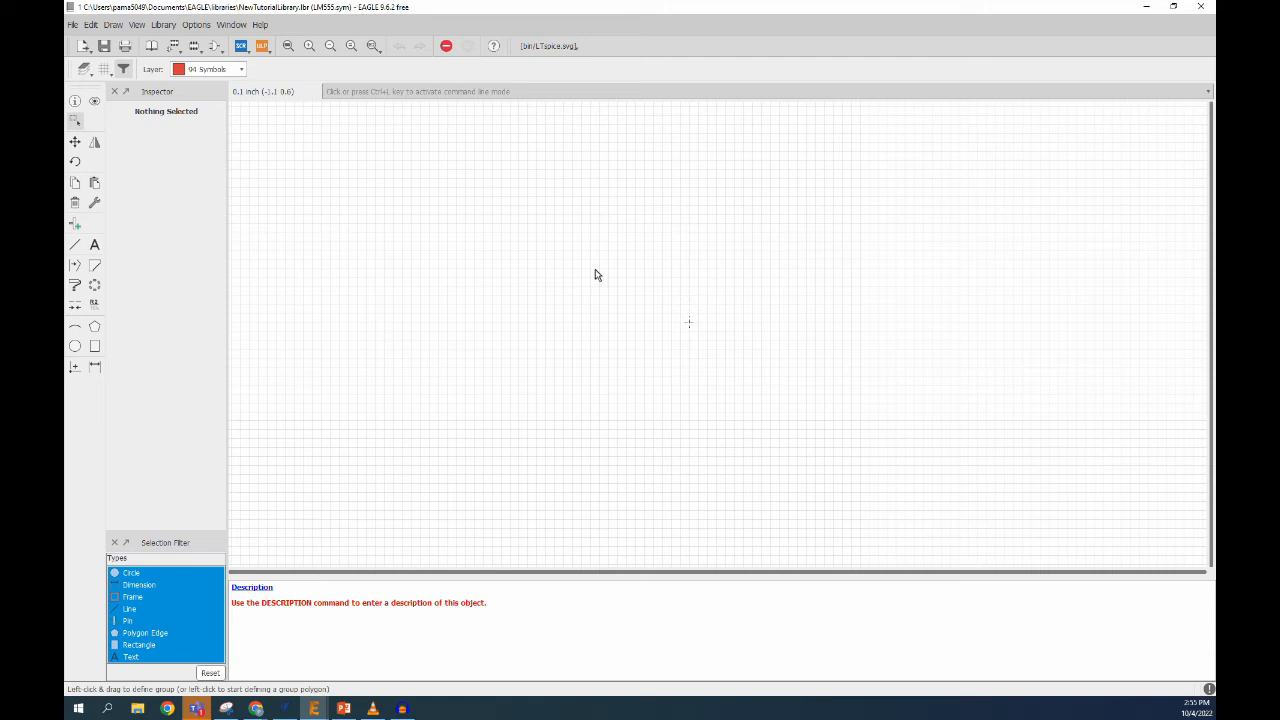
click(74, 245)
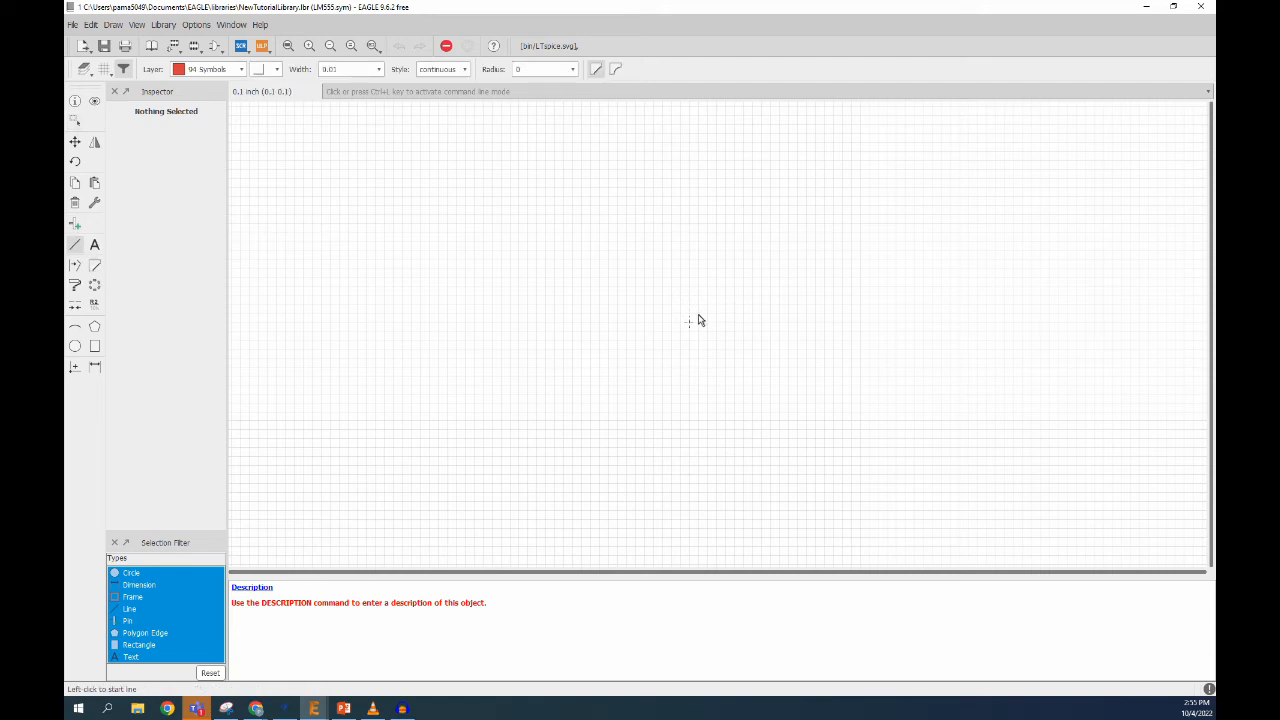
click(688, 322)
click(844, 180)
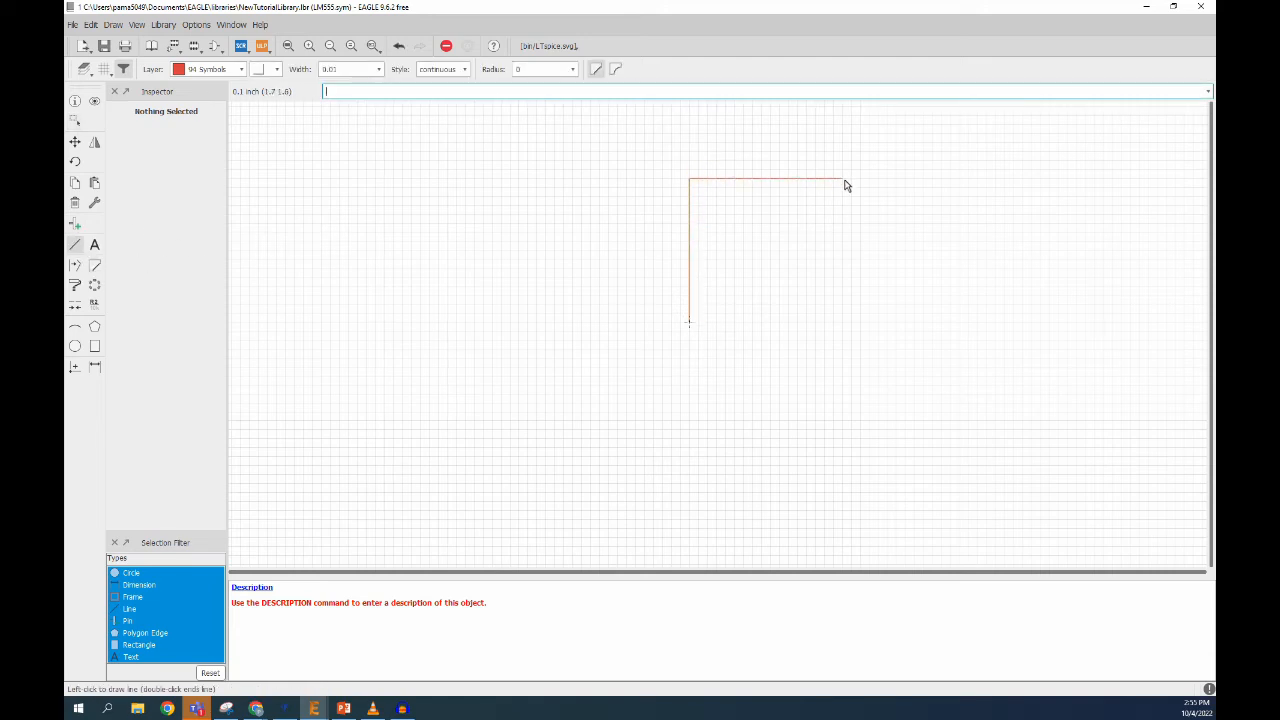
click(877, 366)
click(689, 366)
click(689, 322)
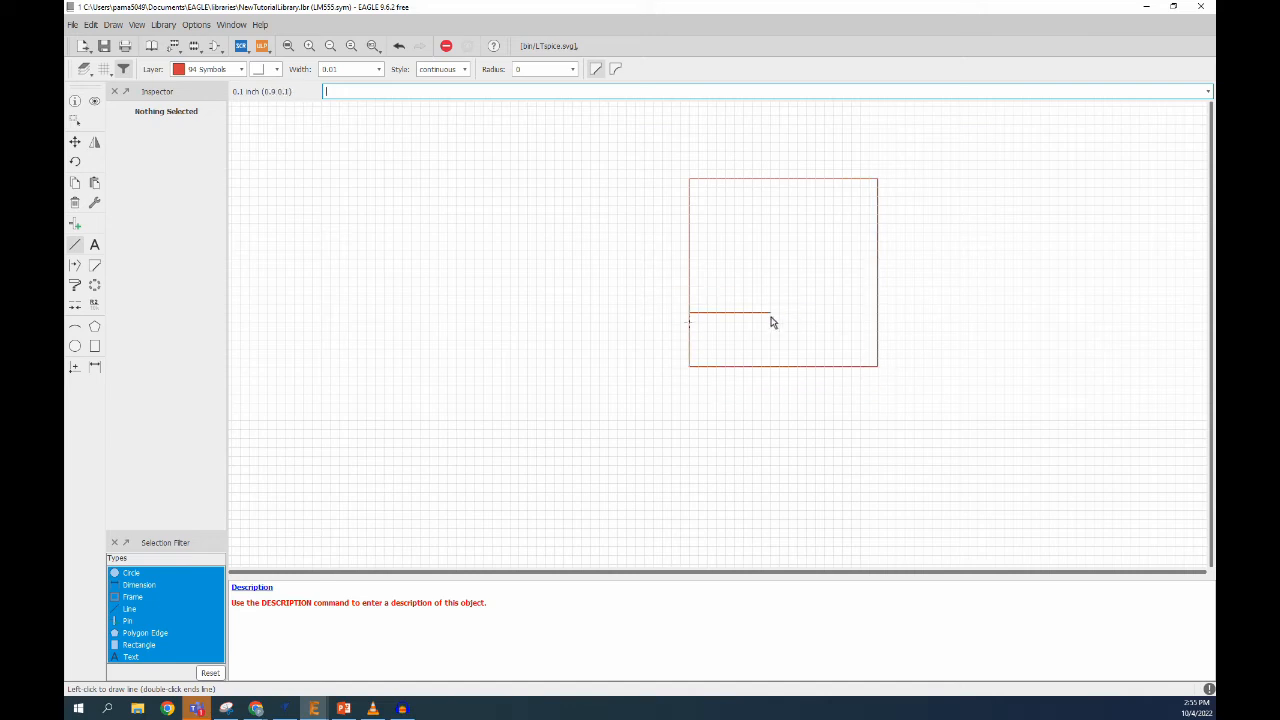
key(Escape)
- Place eight pins in a loose column outside the square outline, to its left
scroll(802, 282, up, 3)
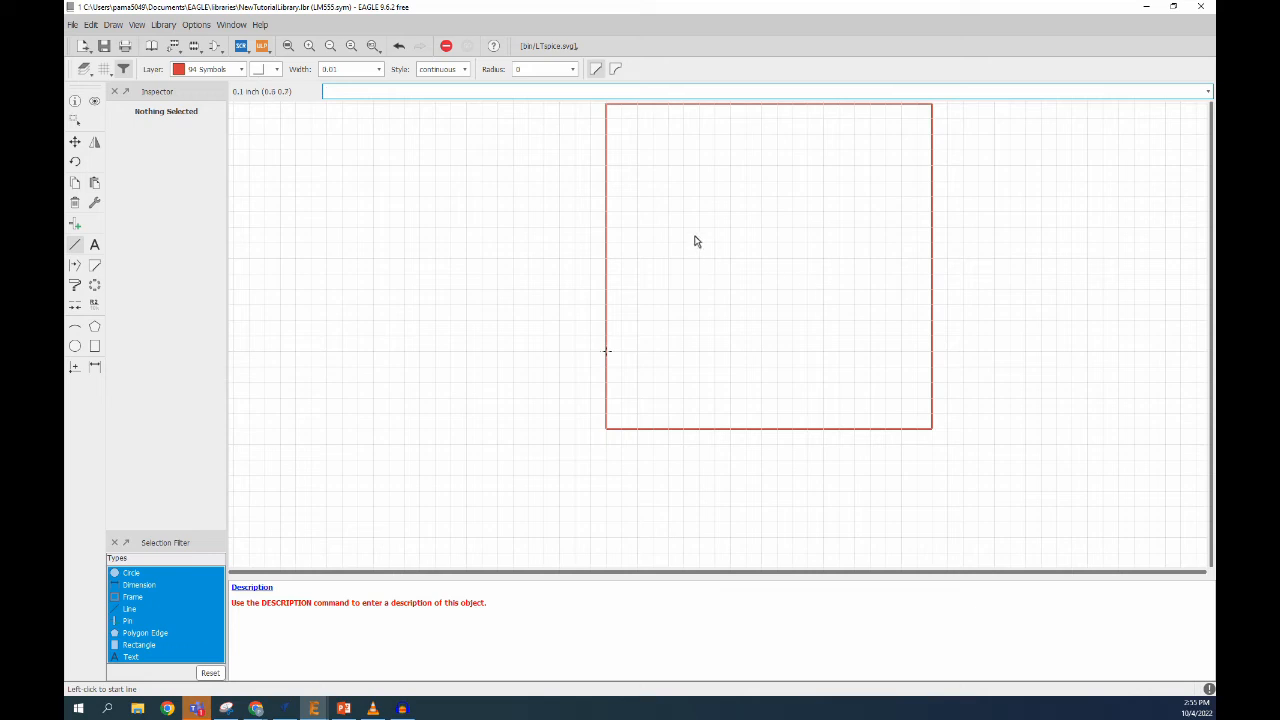
scroll(706, 317, up, 1)
scroll(706, 274, down, 4)
scroll(765, 136, up, 2)
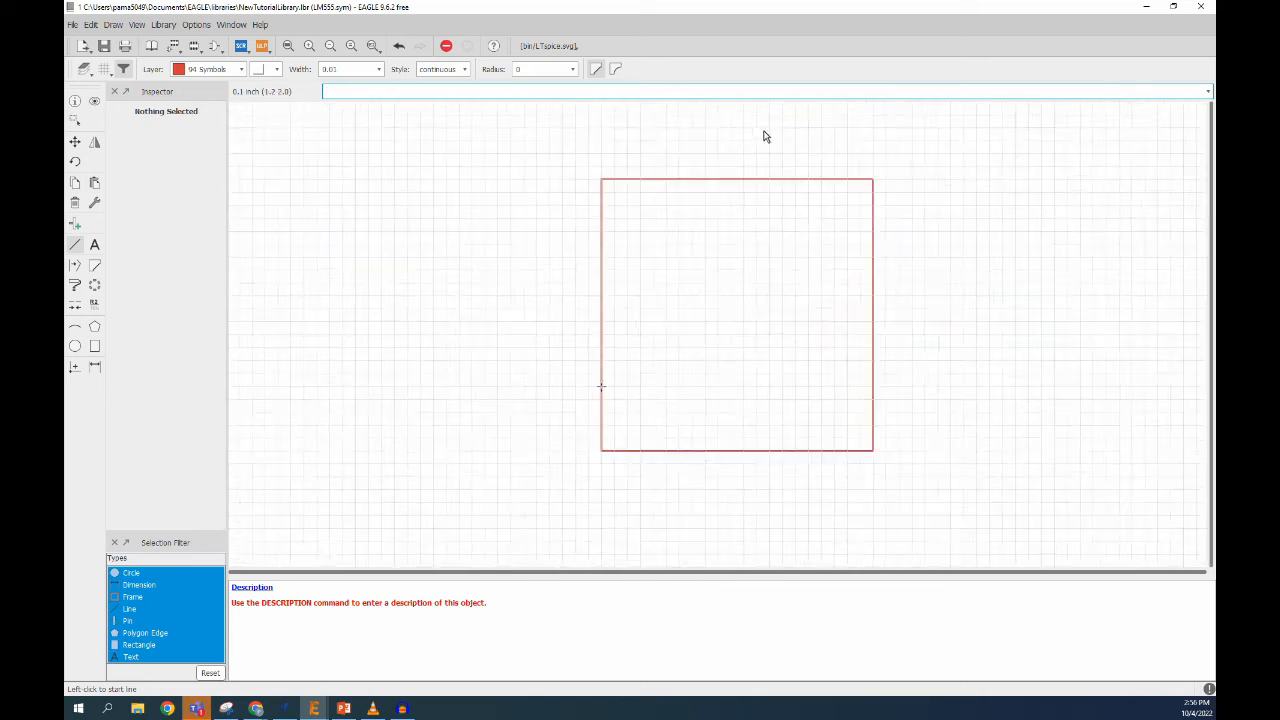
scroll(717, 271, up, 1)
scroll(686, 374, down, 1)
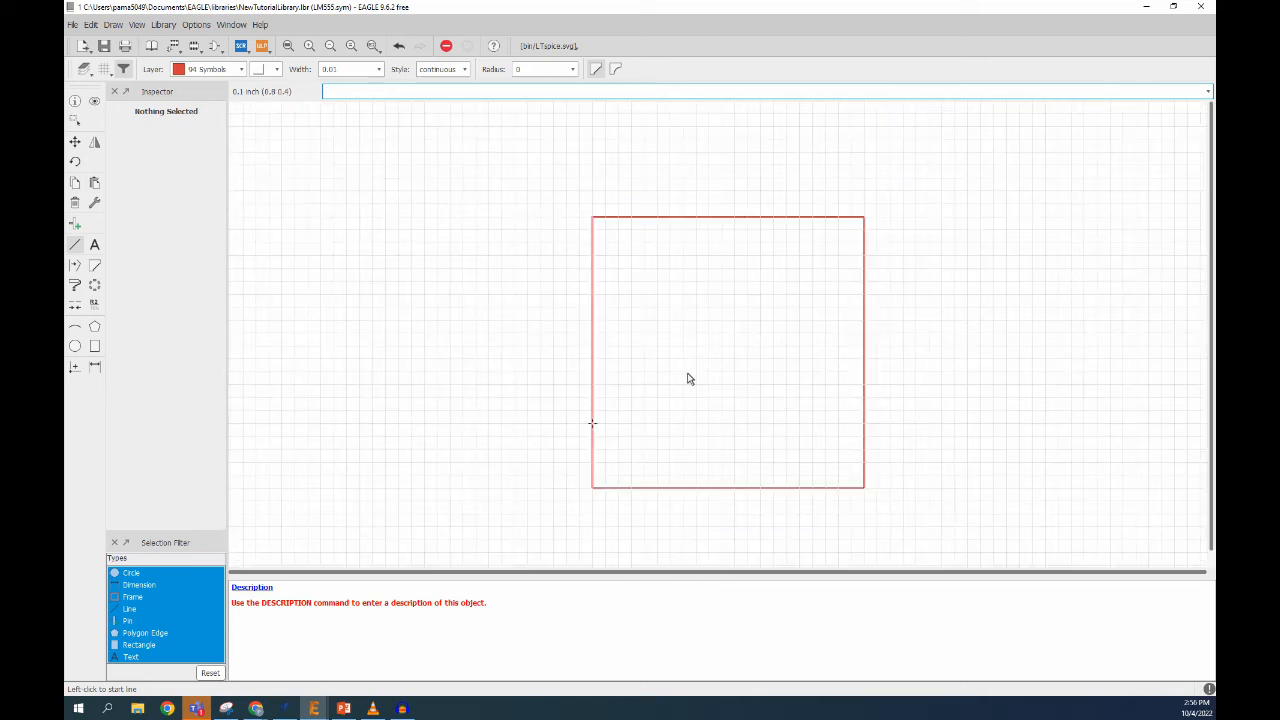
click(74, 224)
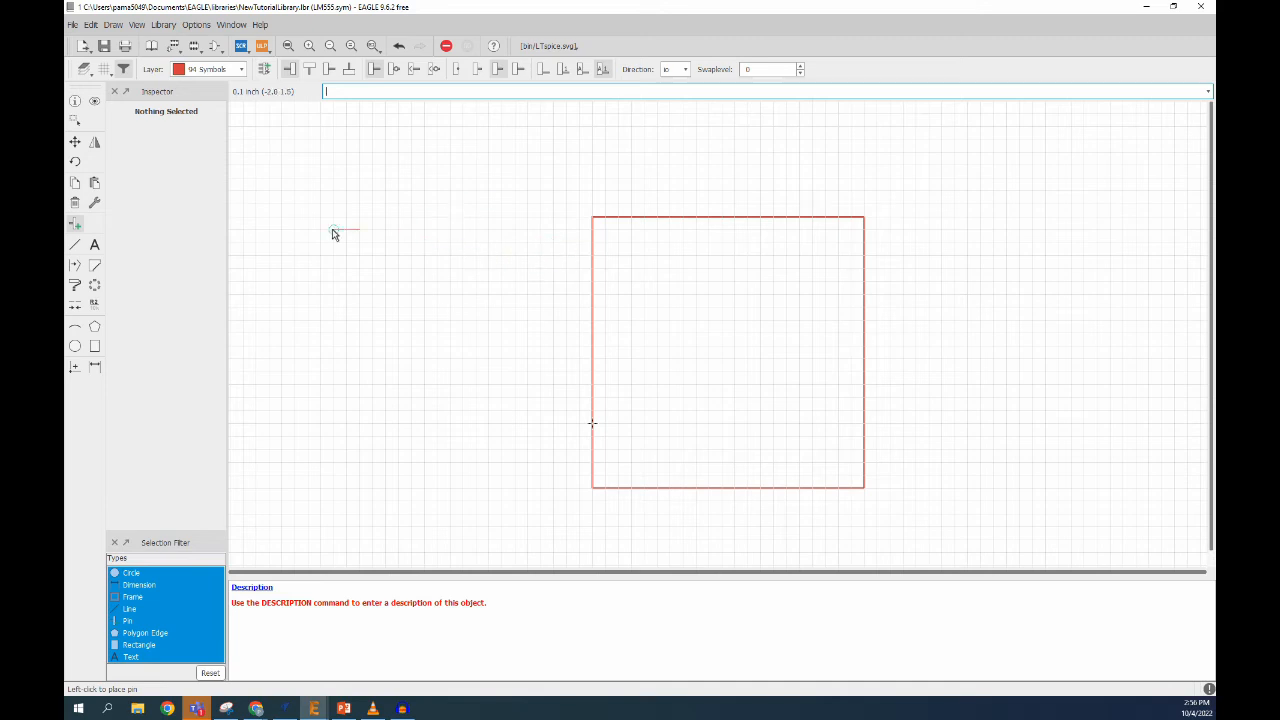
click(385, 203)
click(371, 229)
click(371, 268)
click(371, 306)
click(371, 358)
click(358, 410)
click(358, 449)
click(358, 487)
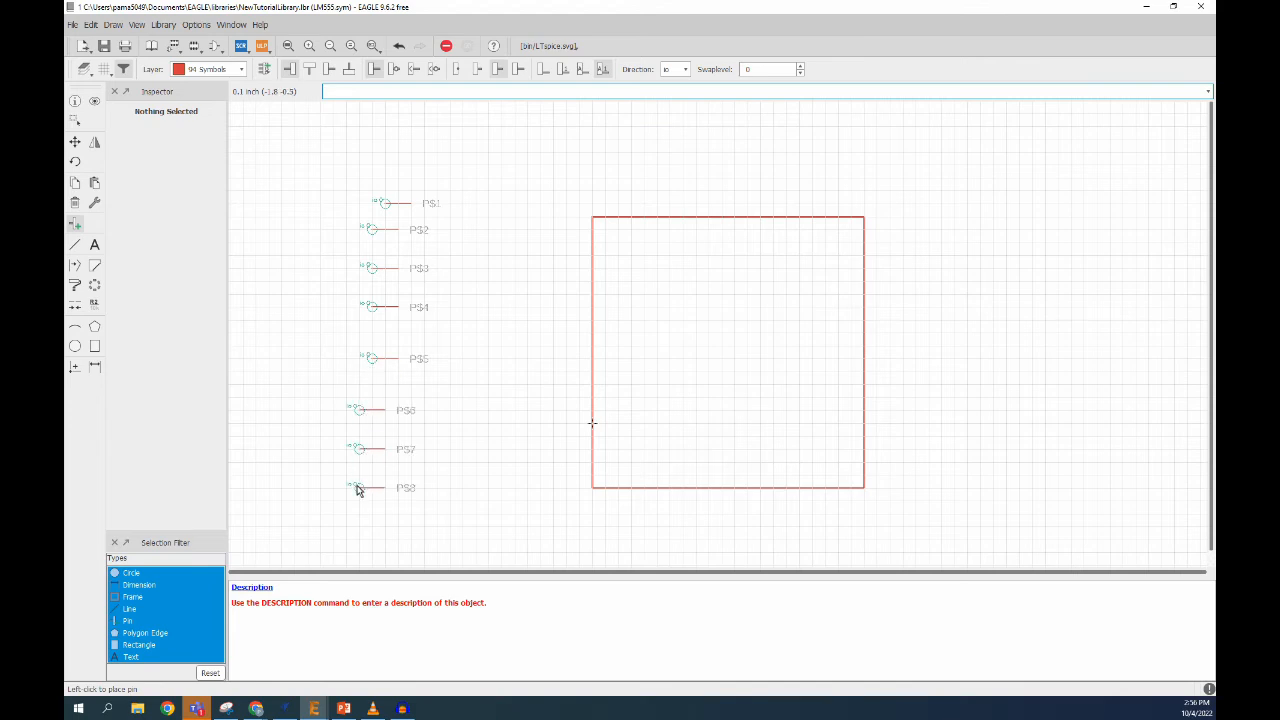
key(Escape)
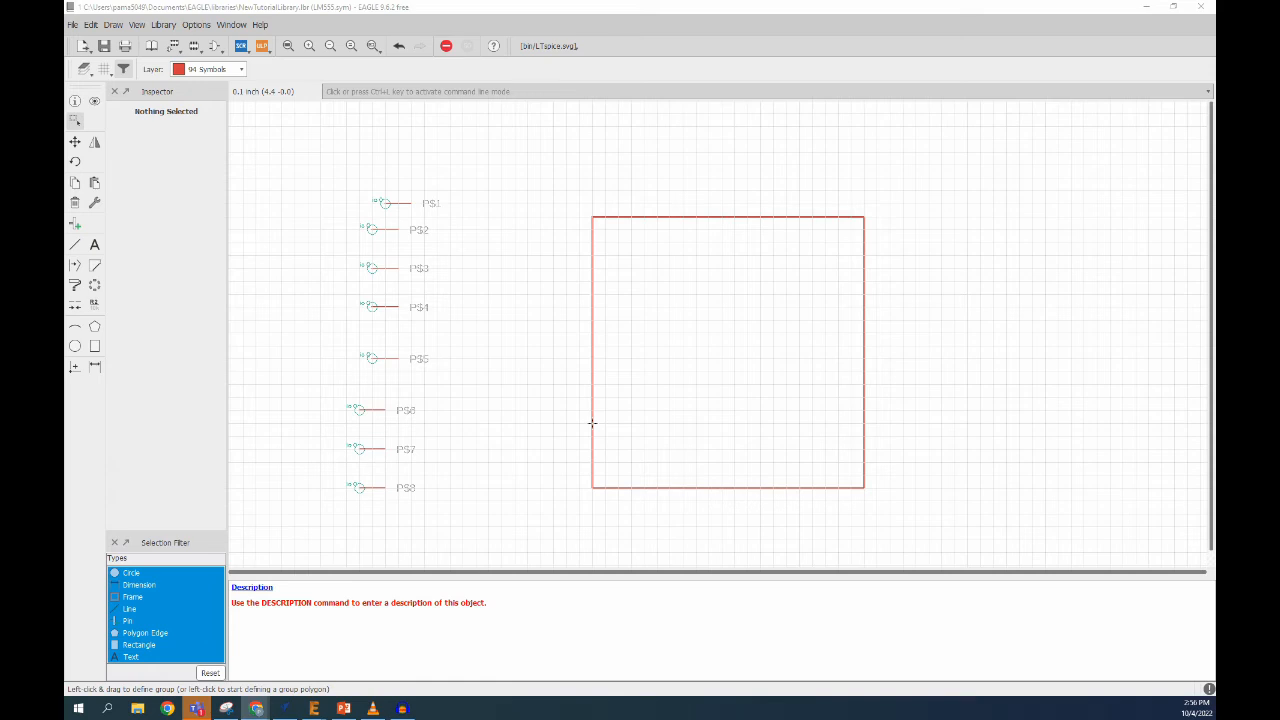
- Check the pin configuration in the browser's LM555 datasheet, return to the EAGLE symbol and rename pin P$1 as GND
drag(1215, 190, 680, 1)
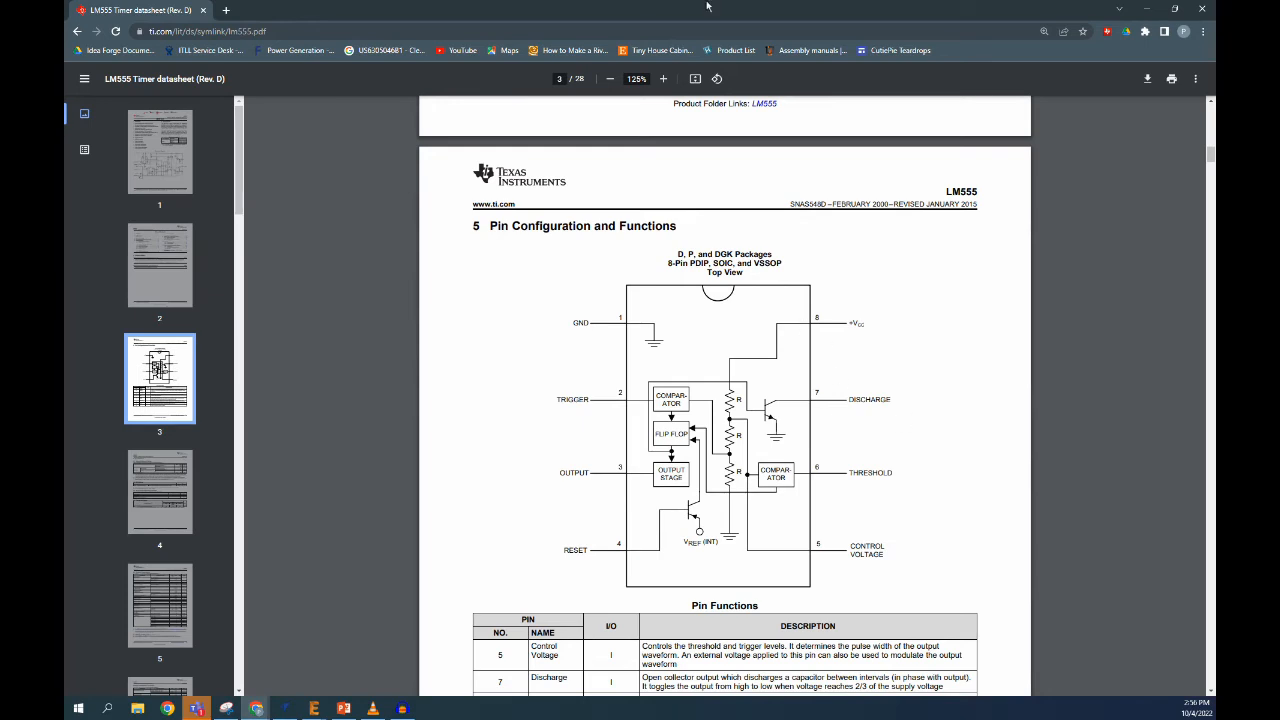
drag(706, 12, 1215, 165)
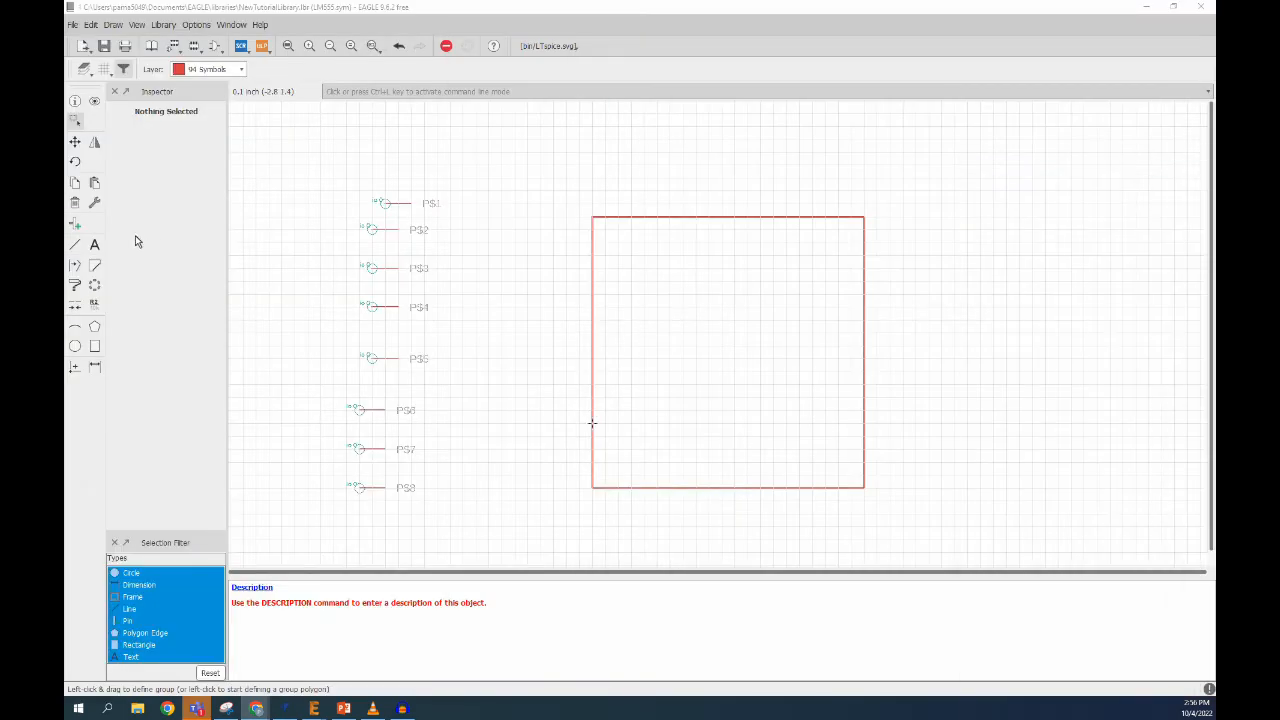
click(76, 103)
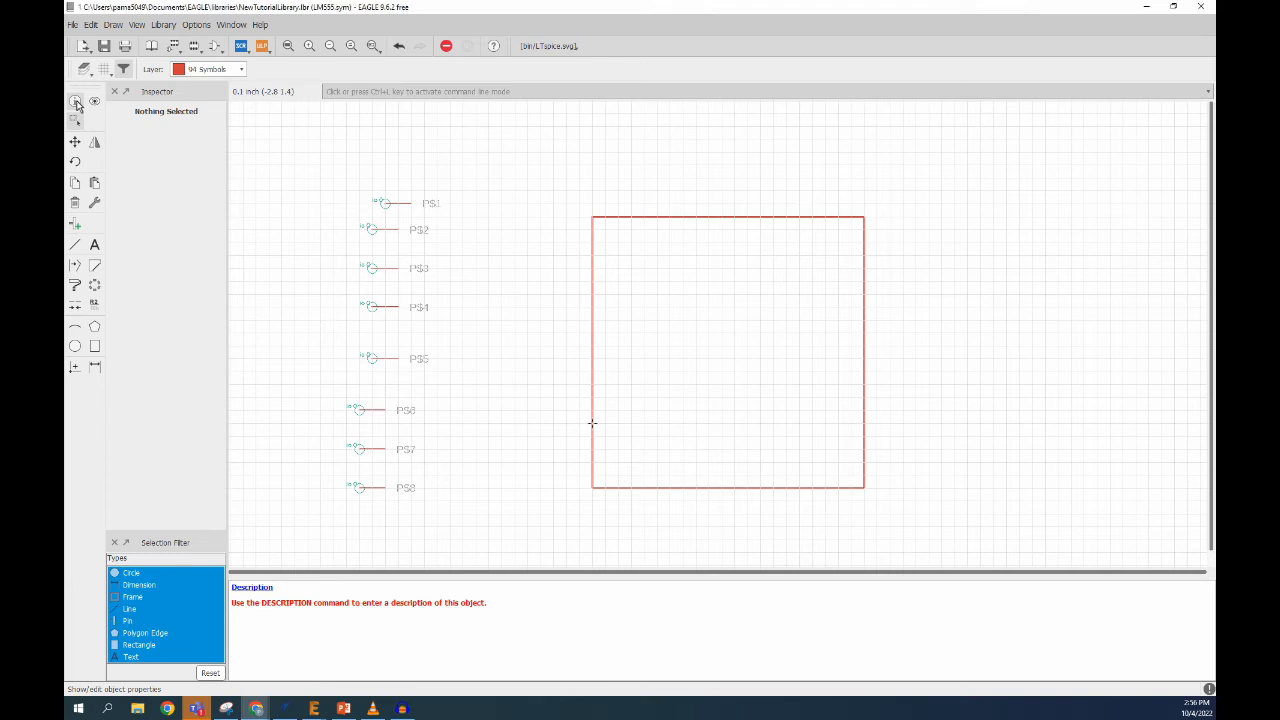
click(385, 206)
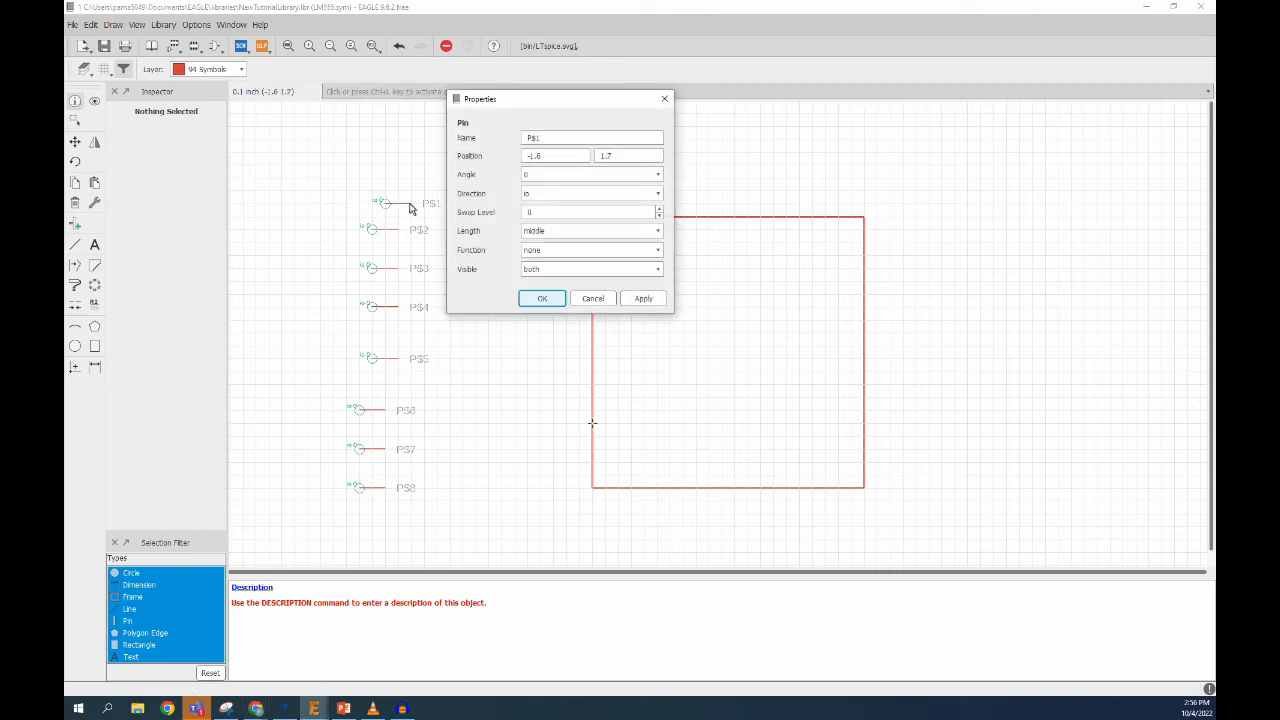
double_click(551, 137)
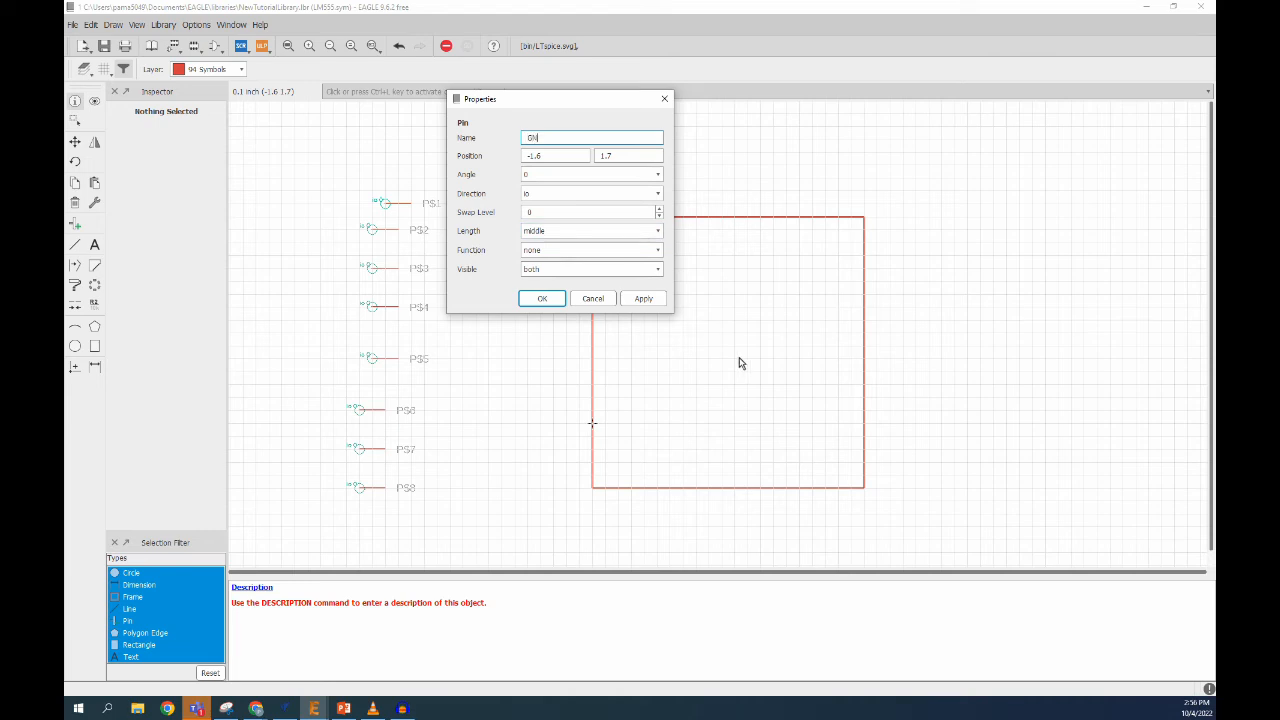
click(530, 302)
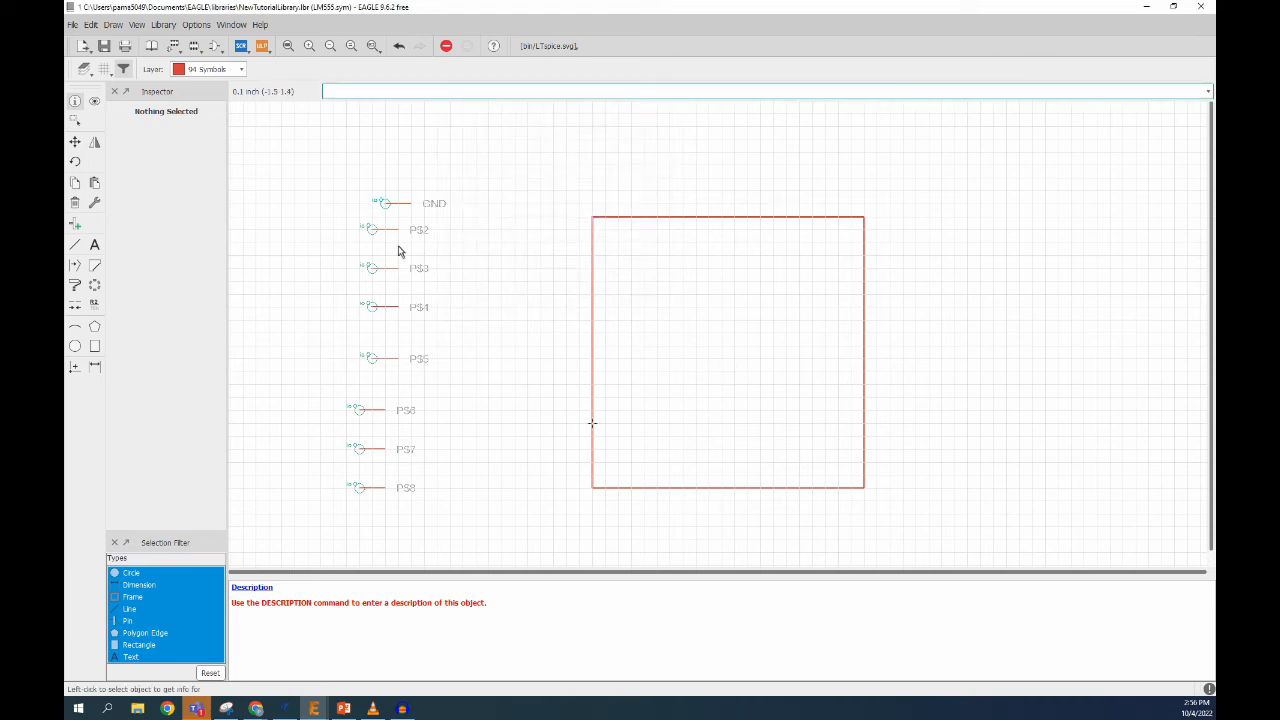
- Rename pin P$2 as TRIG and pin P$3 as OUT
click(374, 231)
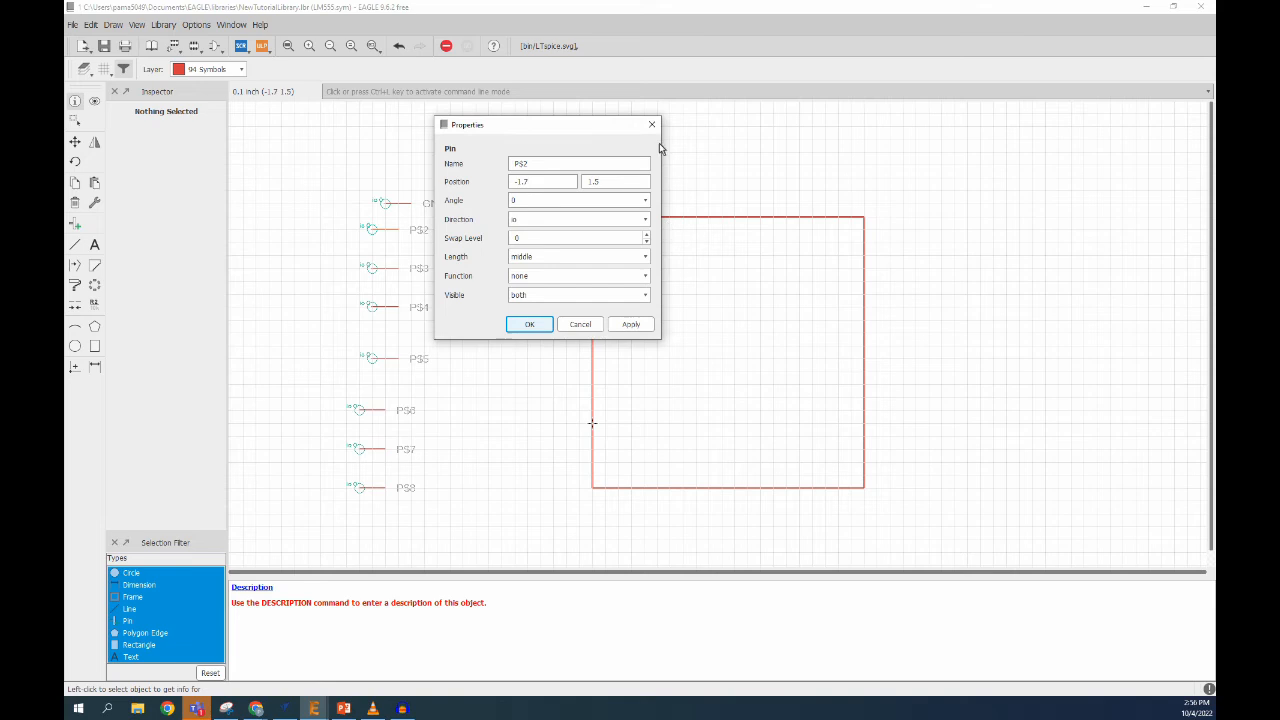
drag(571, 166, 448, 167)
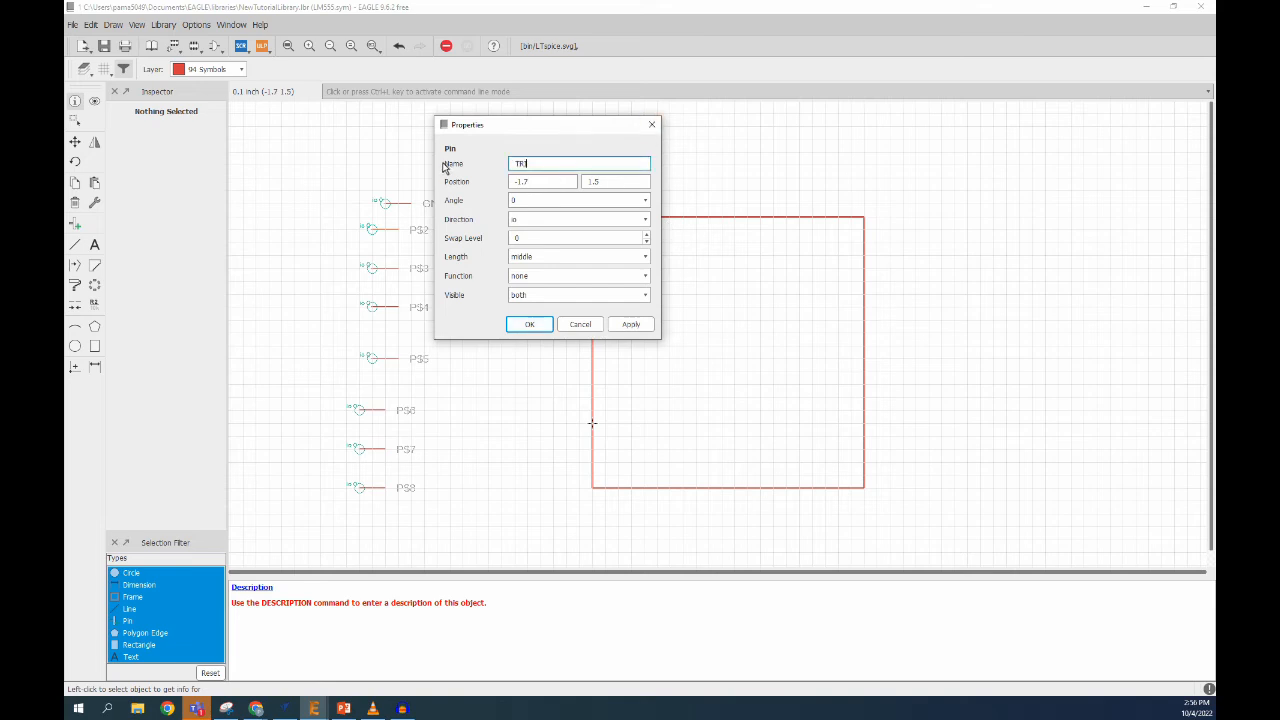
click(529, 324)
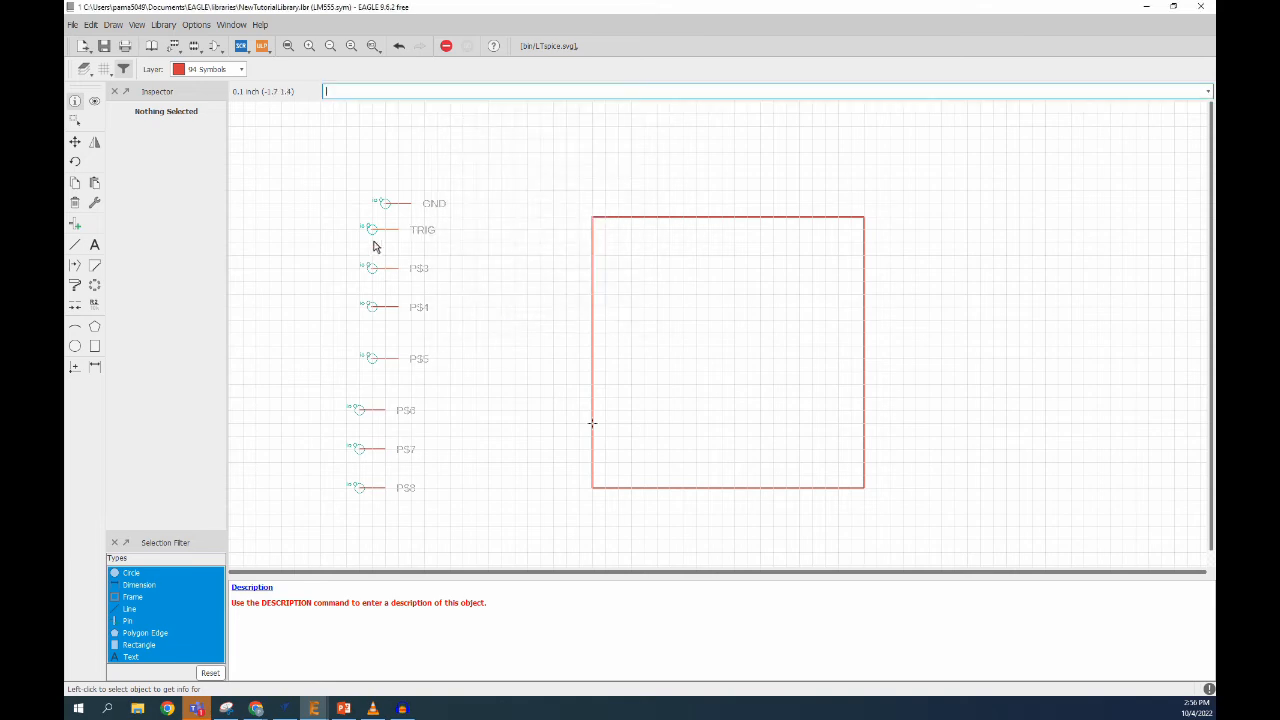
click(372, 269)
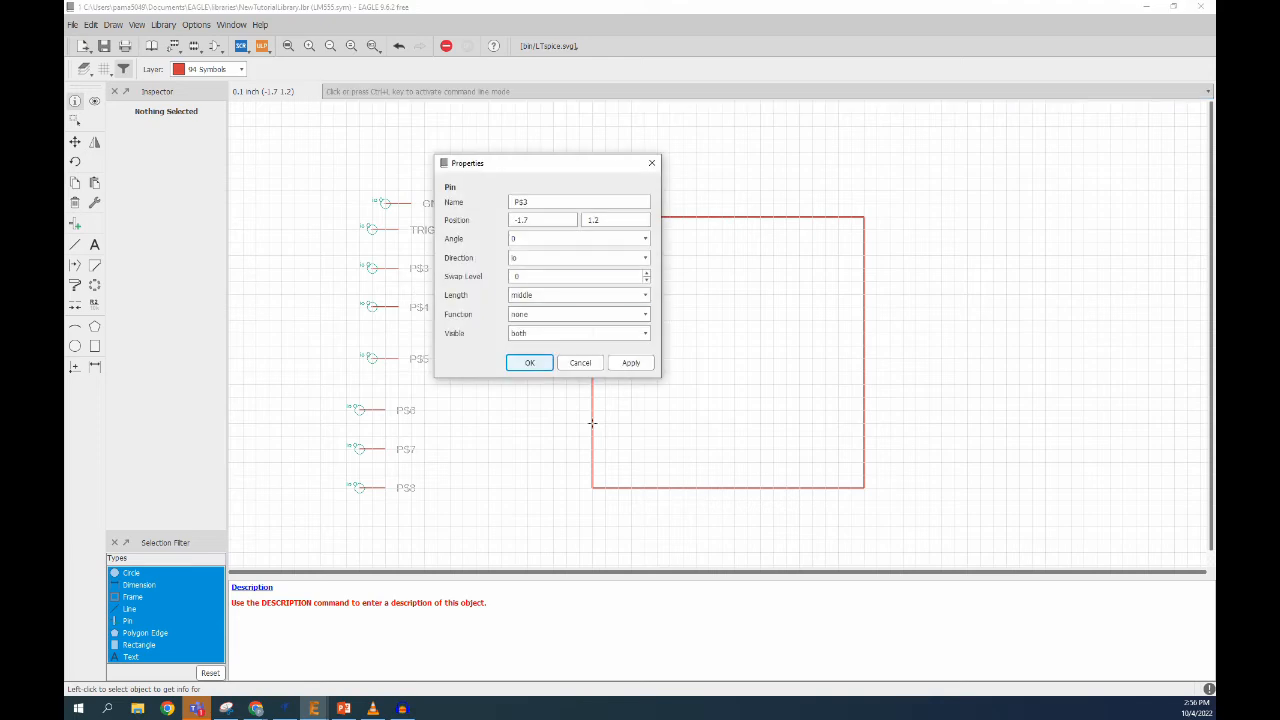
drag(567, 207, 381, 187)
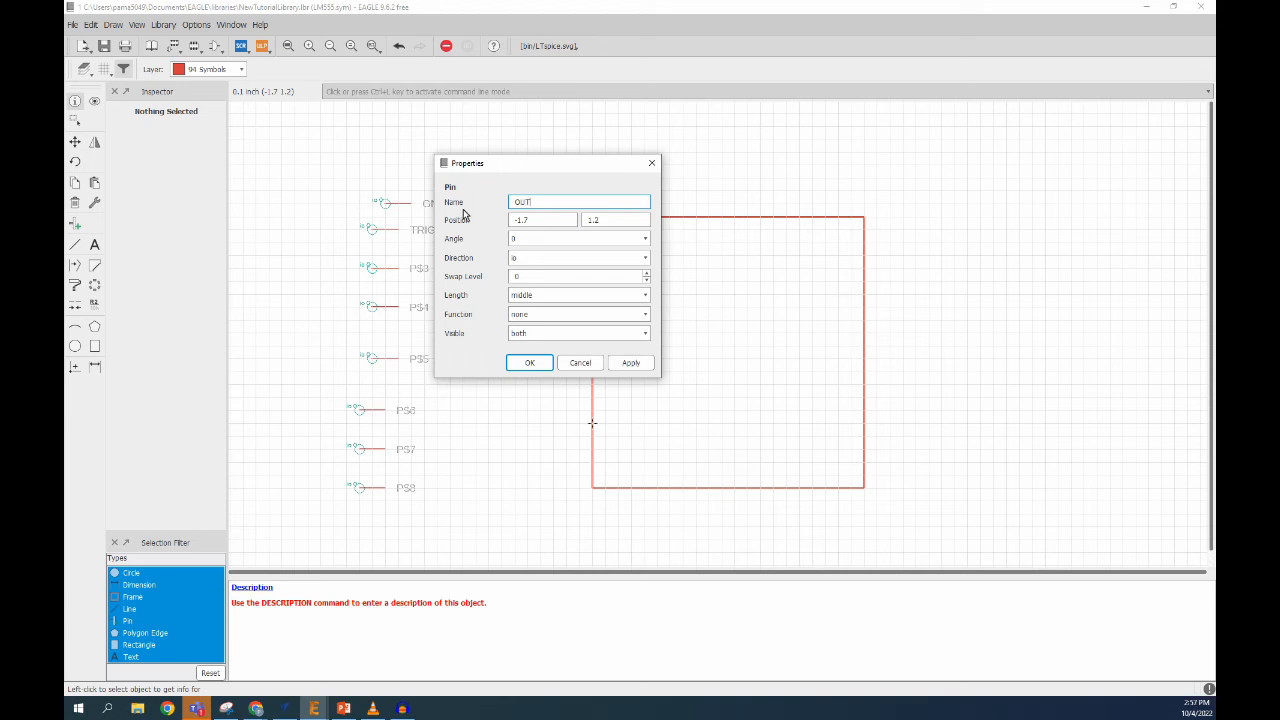
click(521, 366)
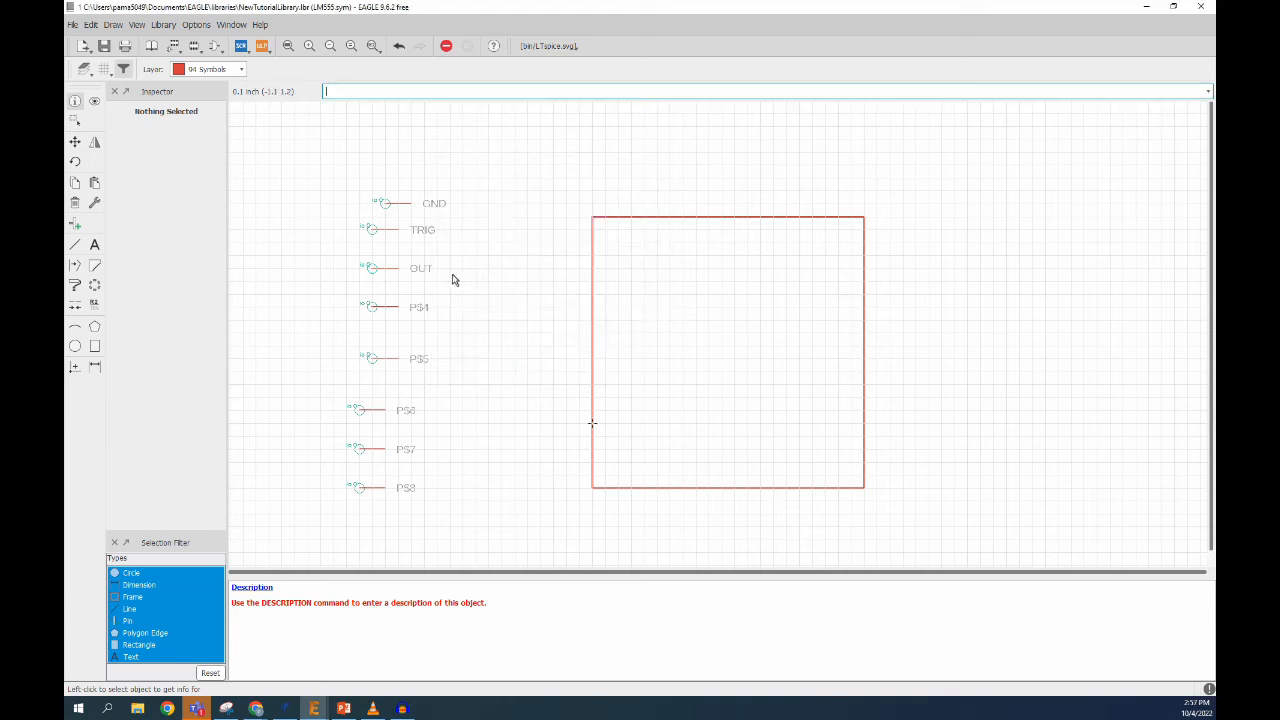
- Rename pin P$4 as RESET and pin P$5 as CONT
click(374, 312)
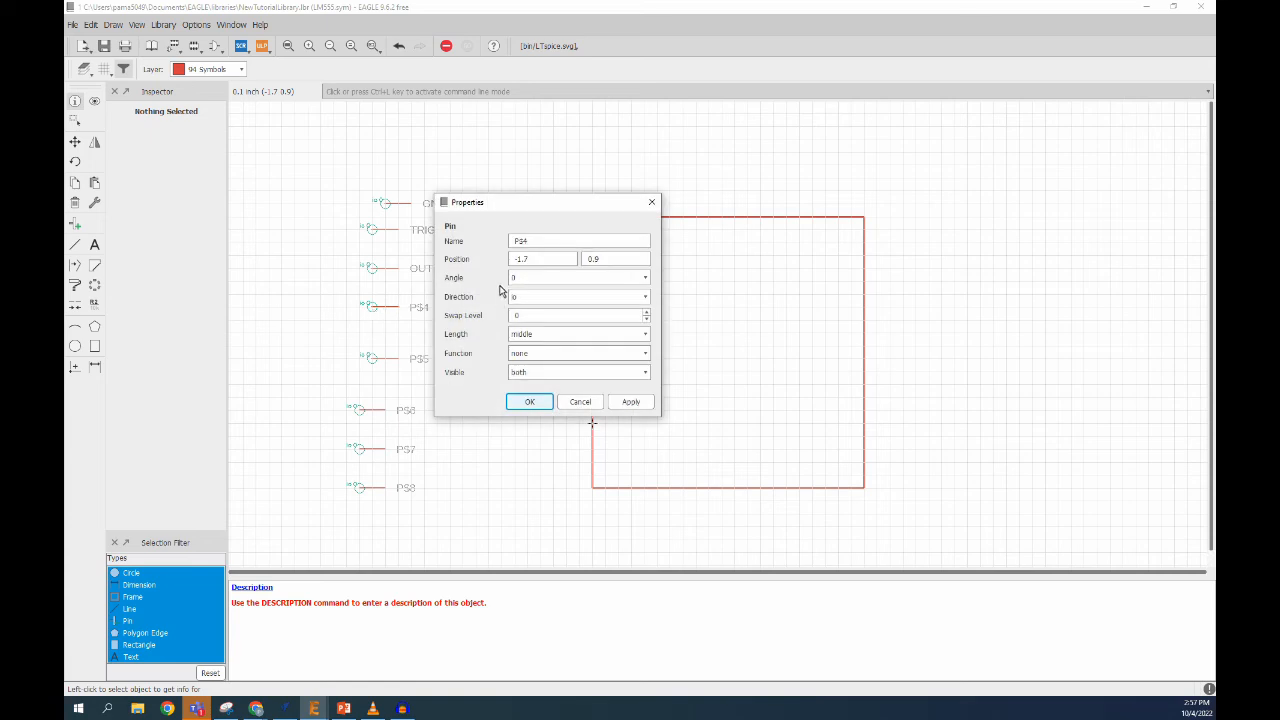
drag(532, 248, 464, 246)
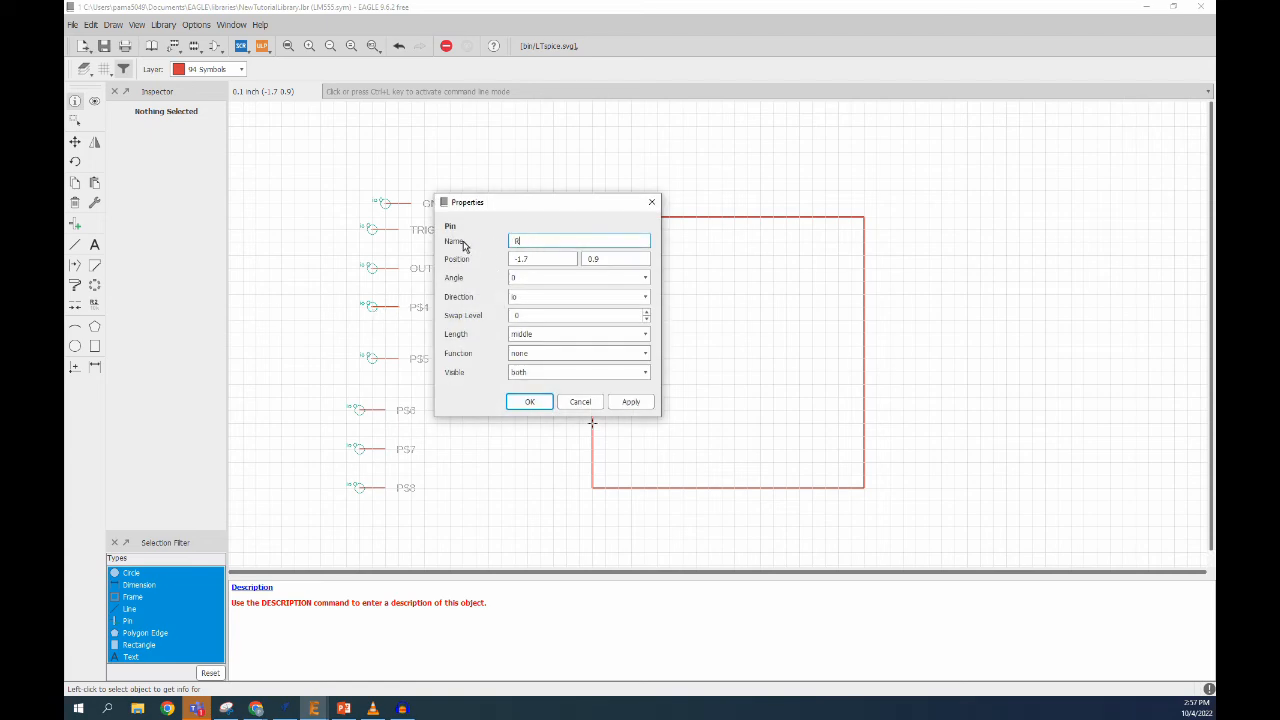
click(538, 402)
click(373, 362)
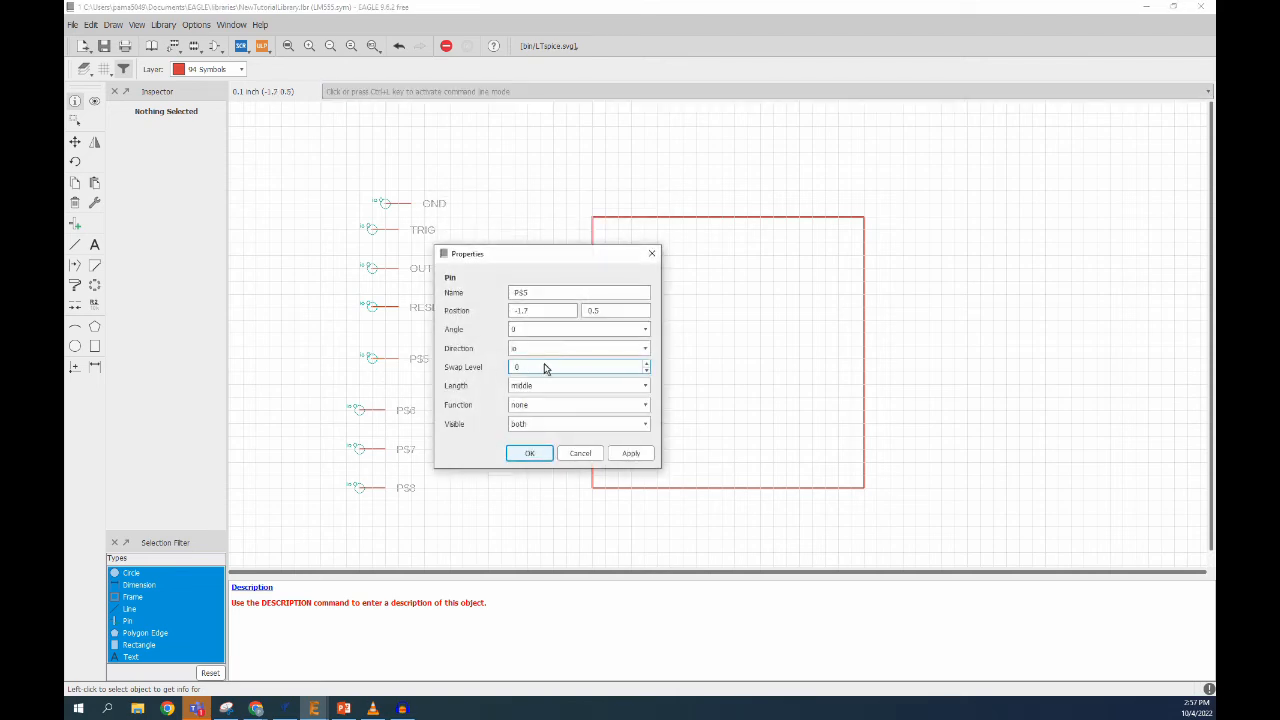
drag(578, 294, 462, 291)
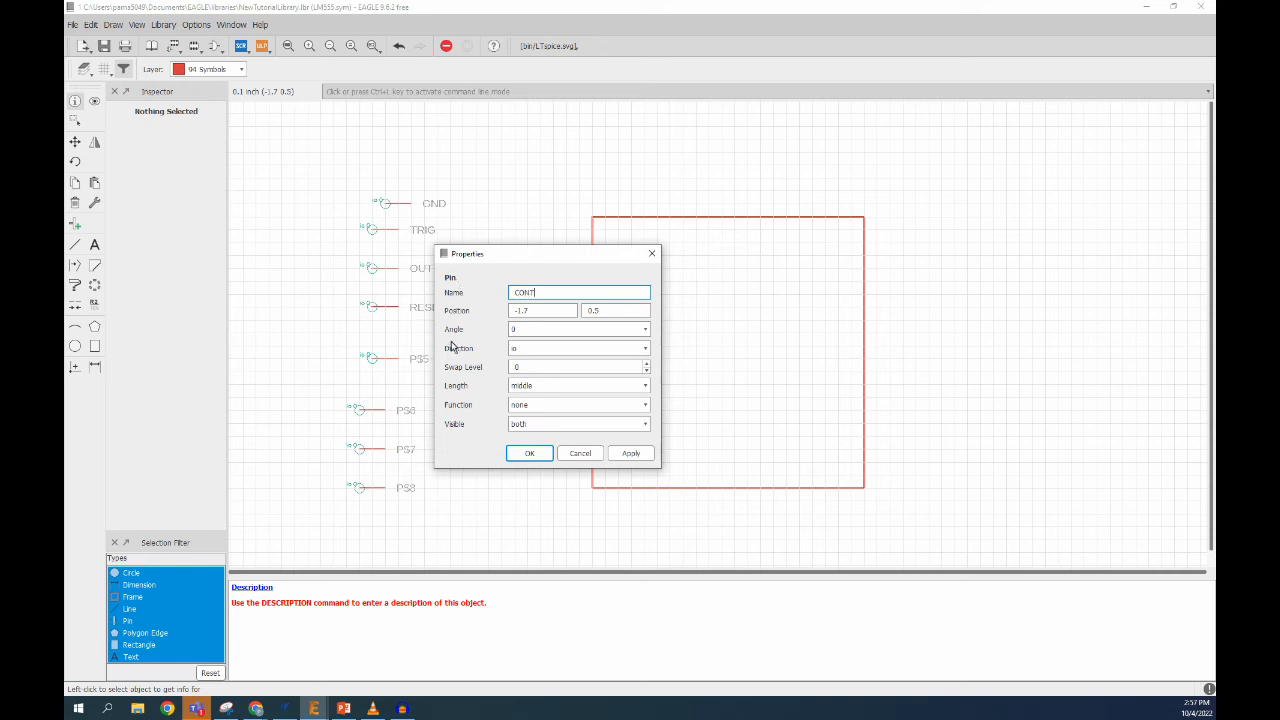
text(CONT)
click(530, 453)
- Rename pin P$6 as THRES and pin P$7 as DIS
click(358, 411)
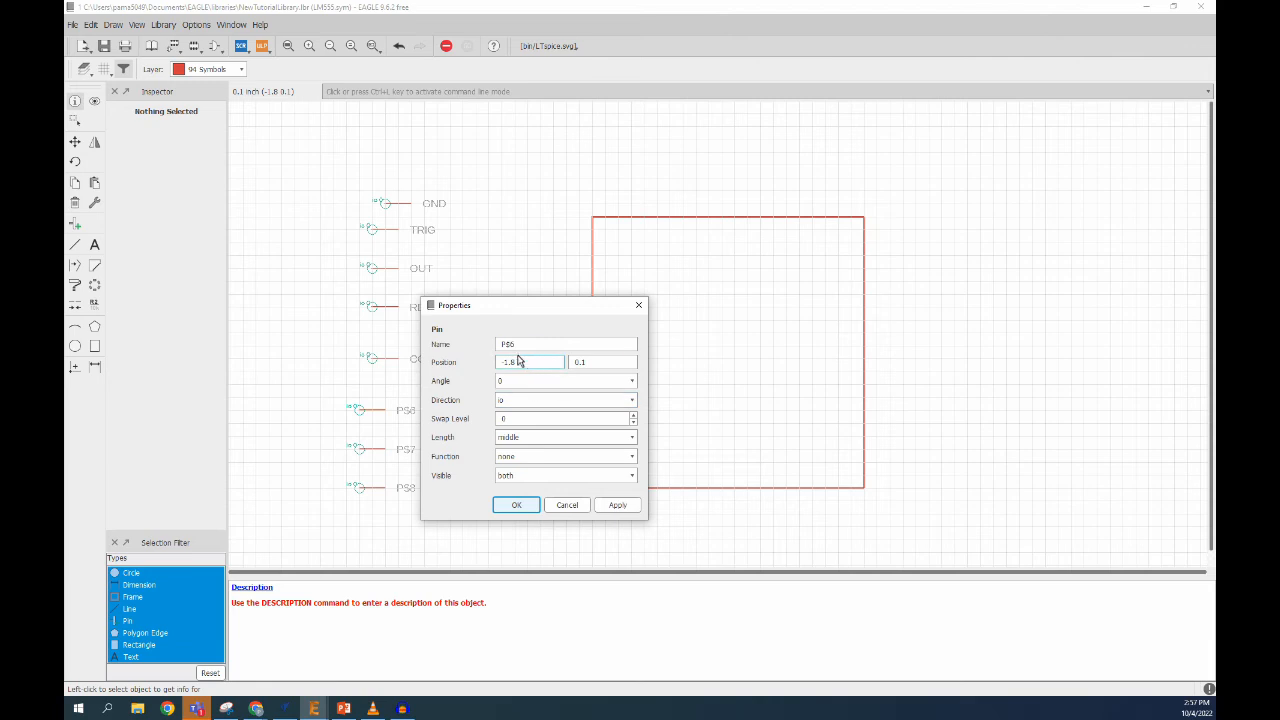
drag(522, 344, 497, 345)
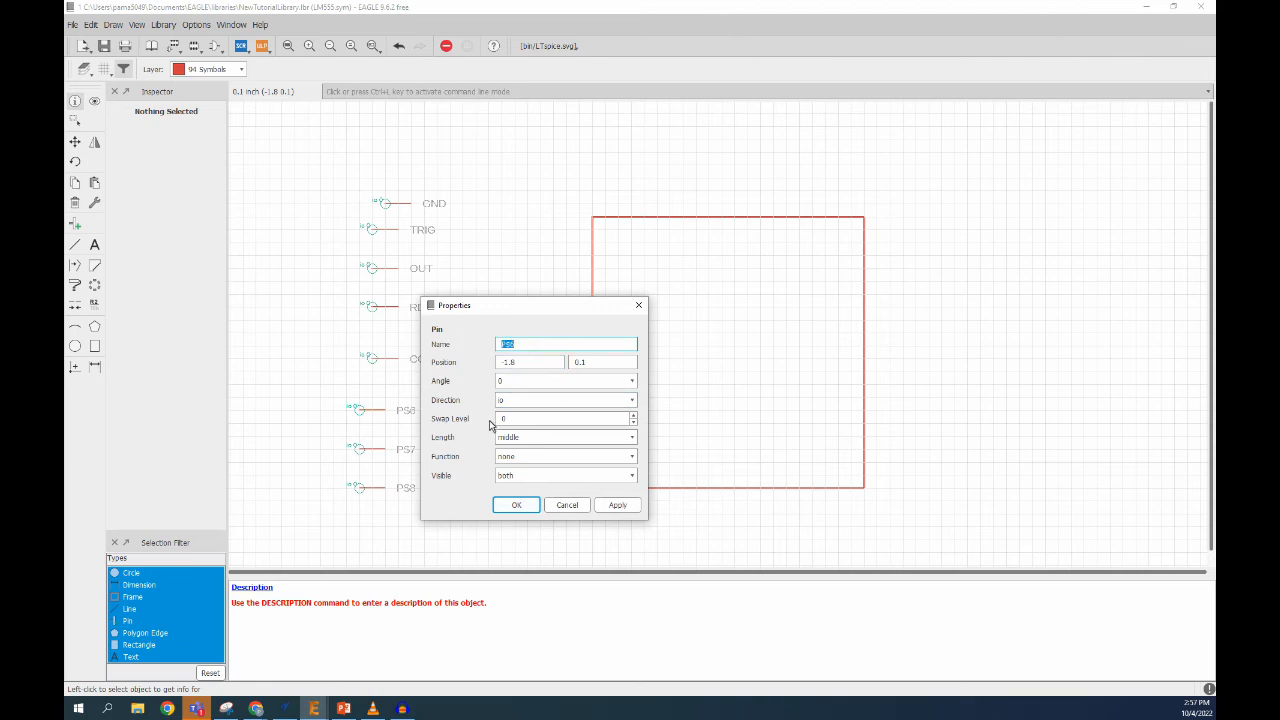
click(513, 505)
click(358, 448)
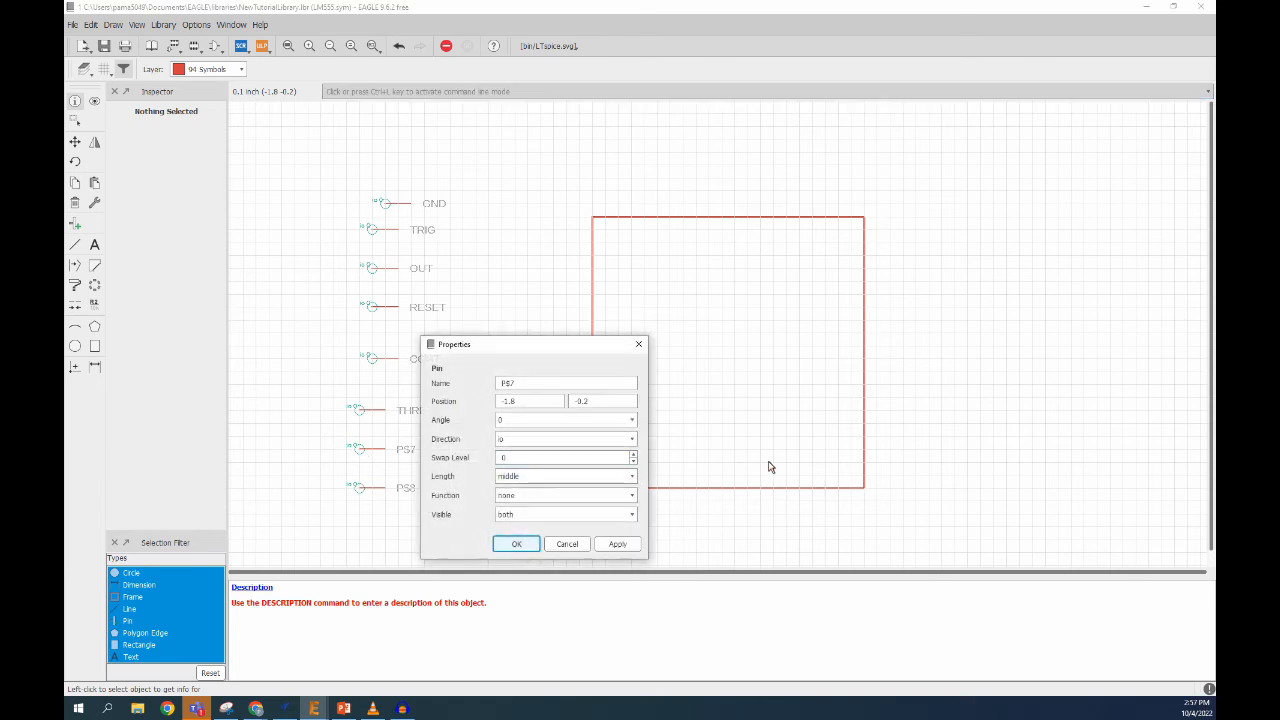
drag(530, 385, 438, 383)
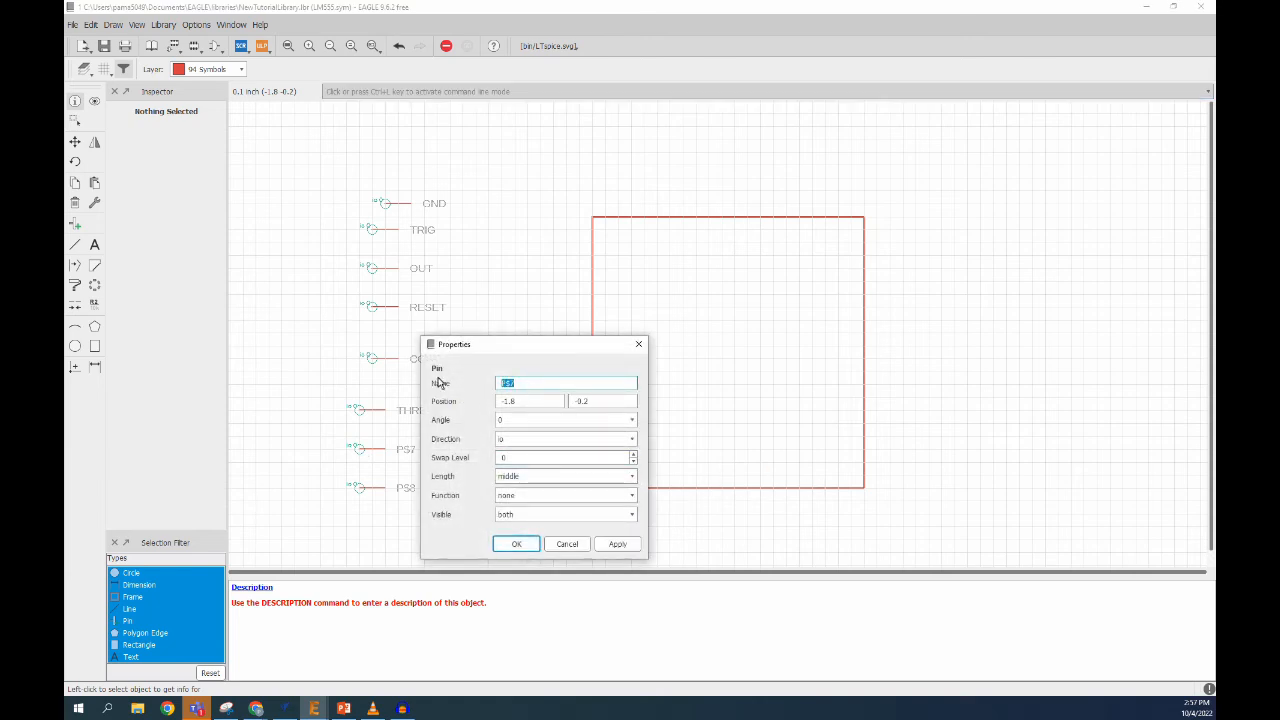
click(516, 544)
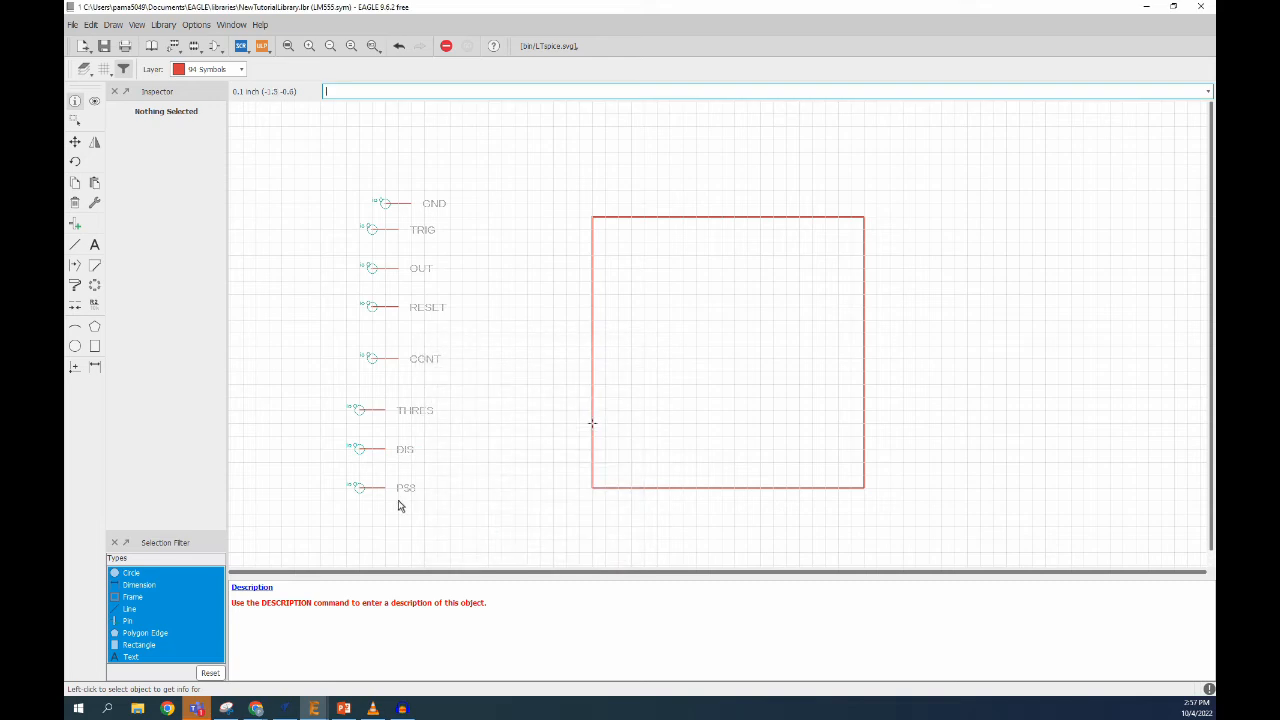
- Rename pin P$8 as VCC
click(360, 492)
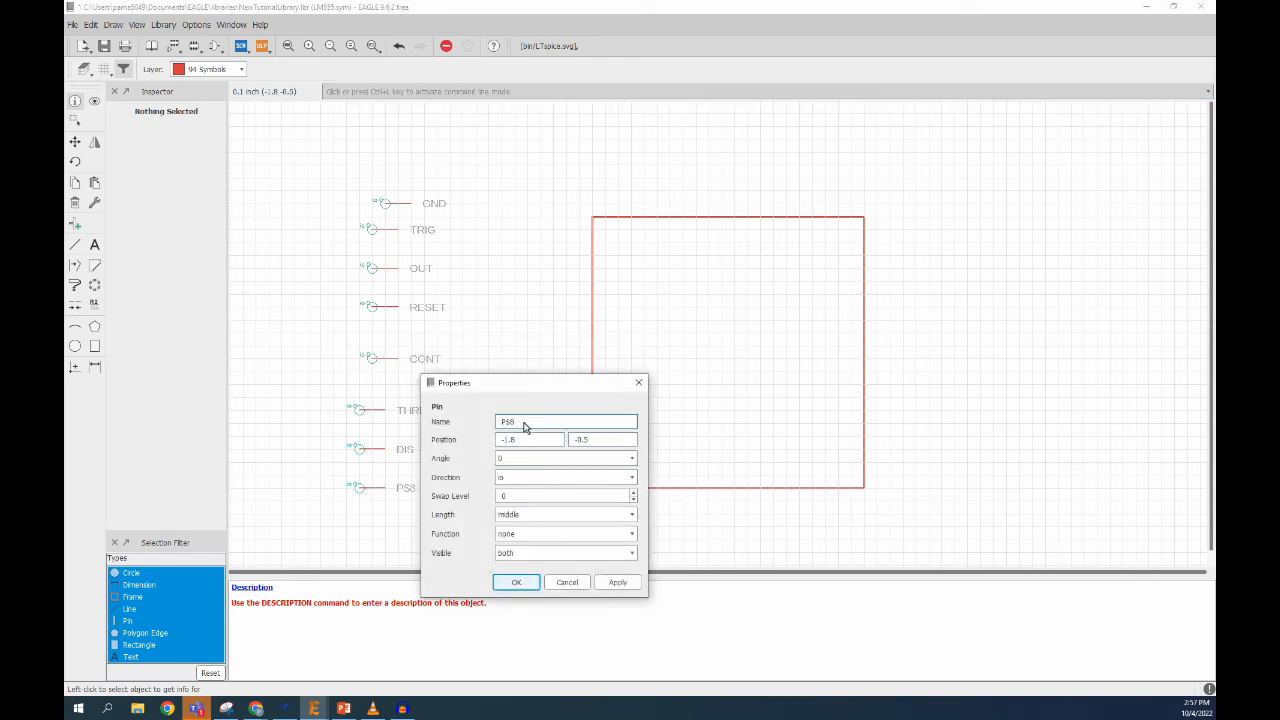
drag(523, 422, 436, 412)
text(VCXC)
key(Return)
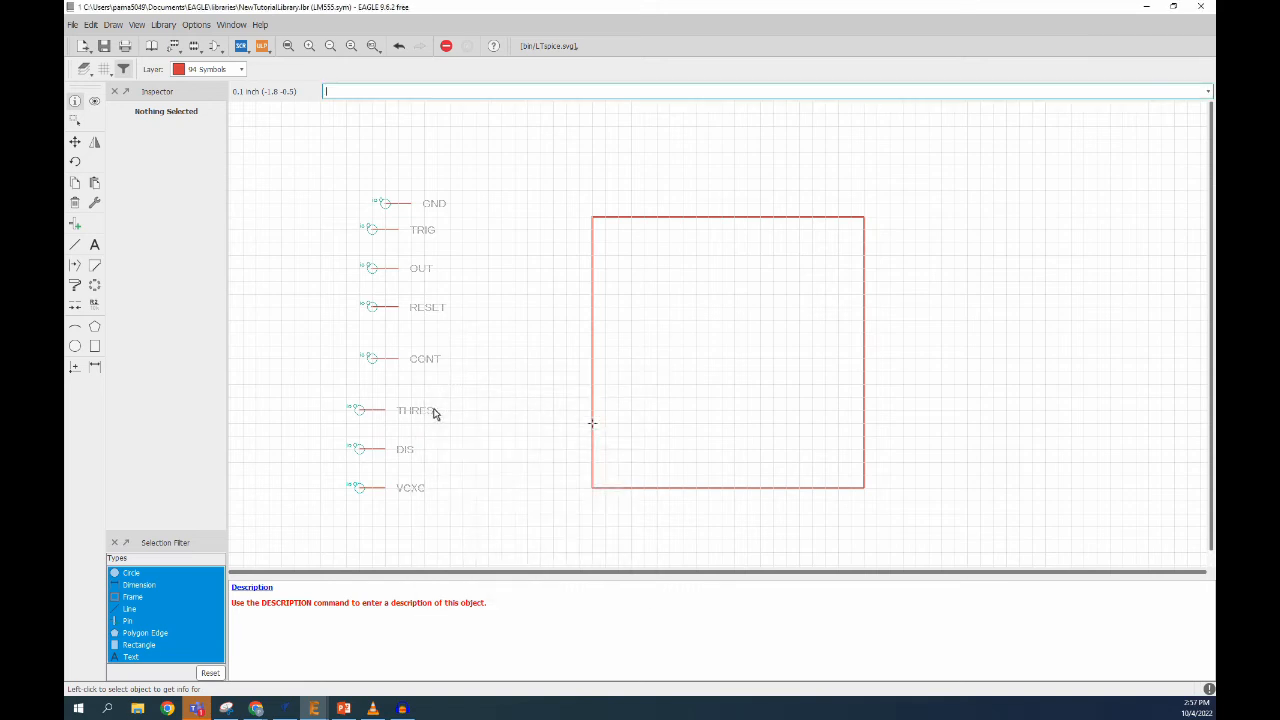
click(362, 490)
click(550, 426)
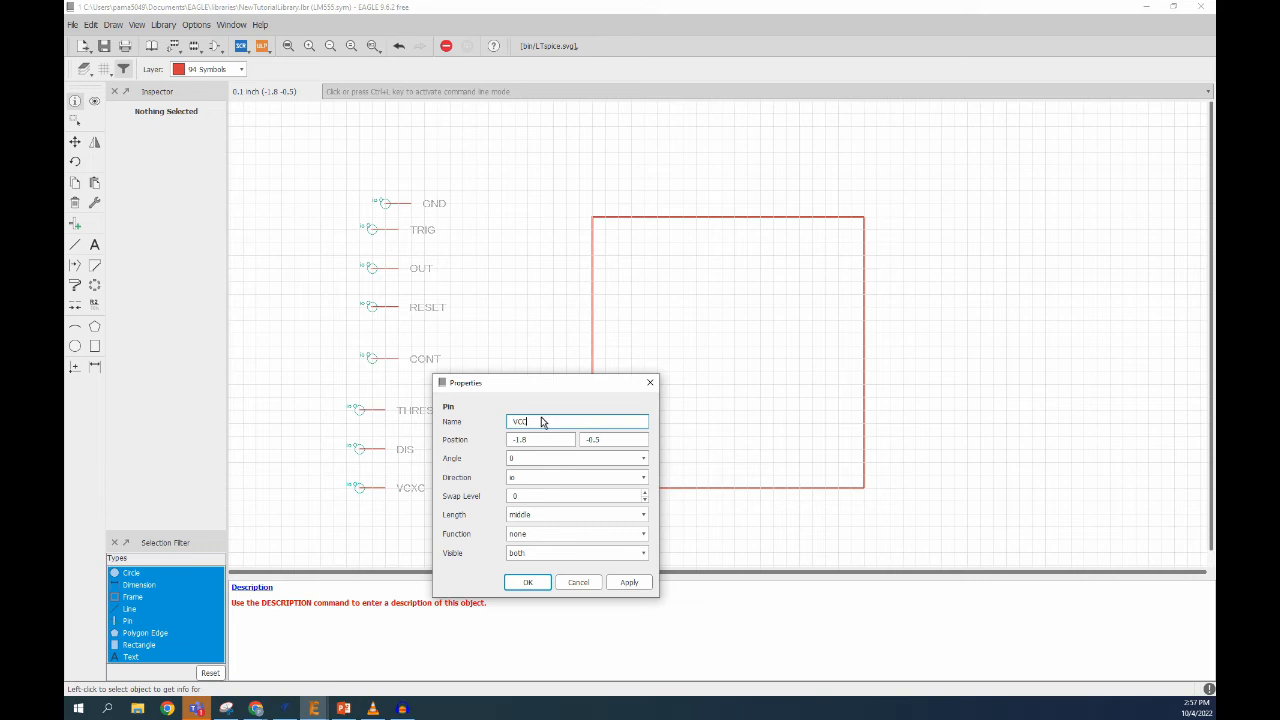
click(528, 582)
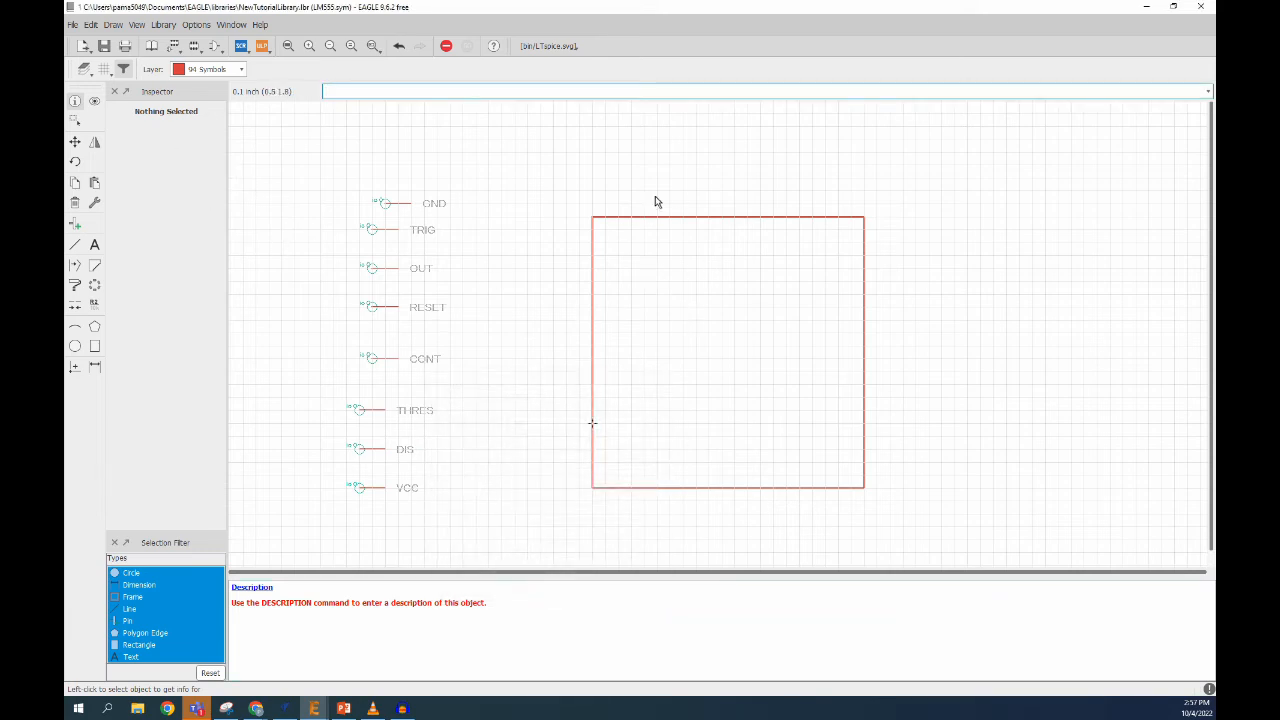
- Move the GND pin to the upper part of the outline's left edge
click(74, 145)
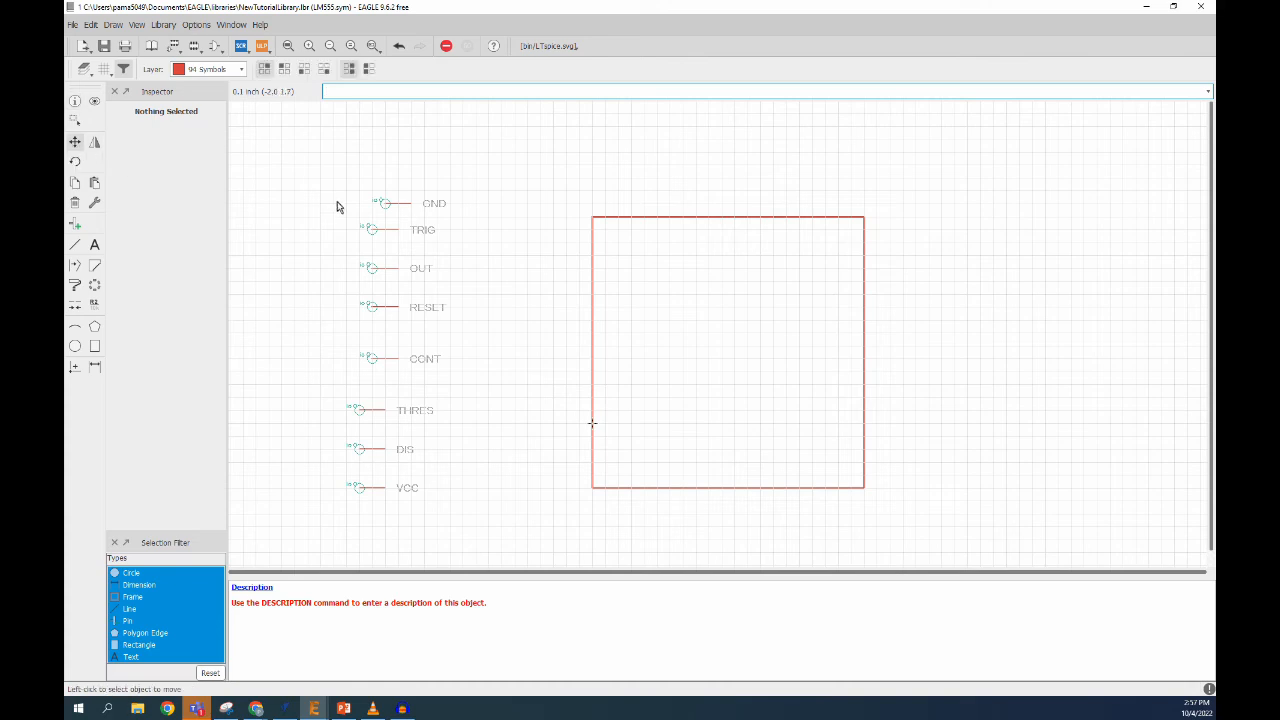
click(386, 204)
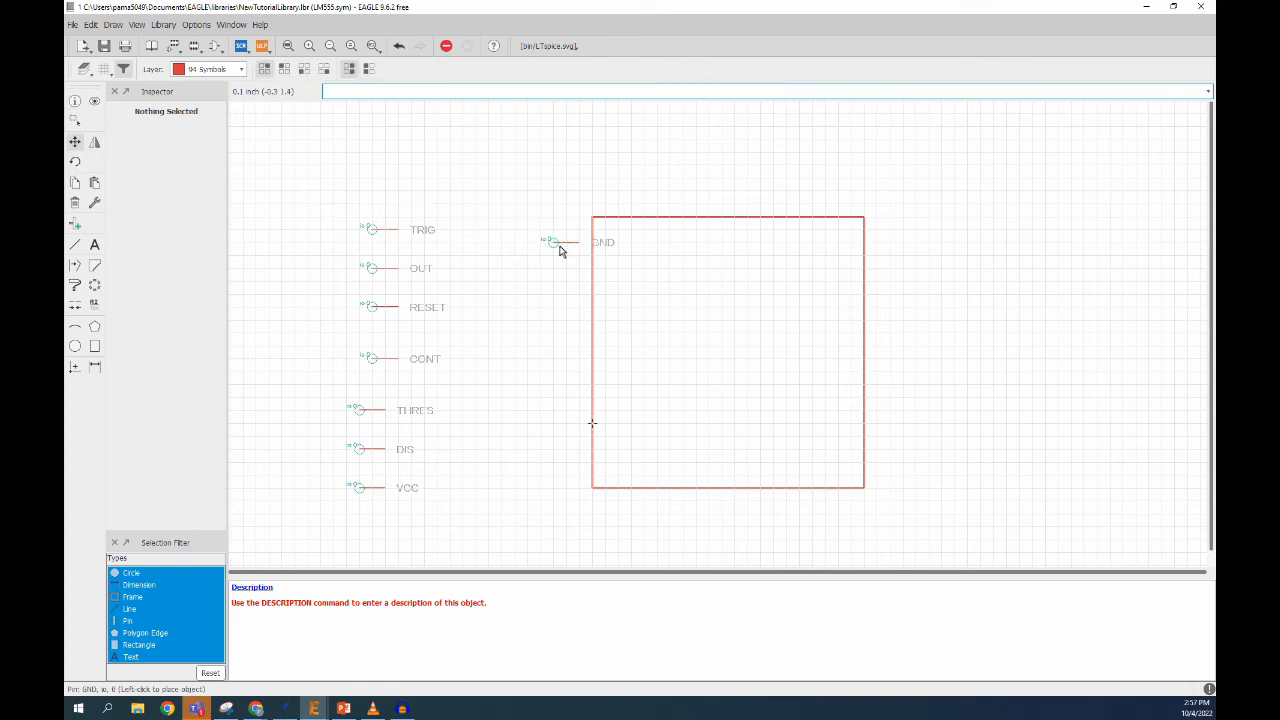
click(562, 249)
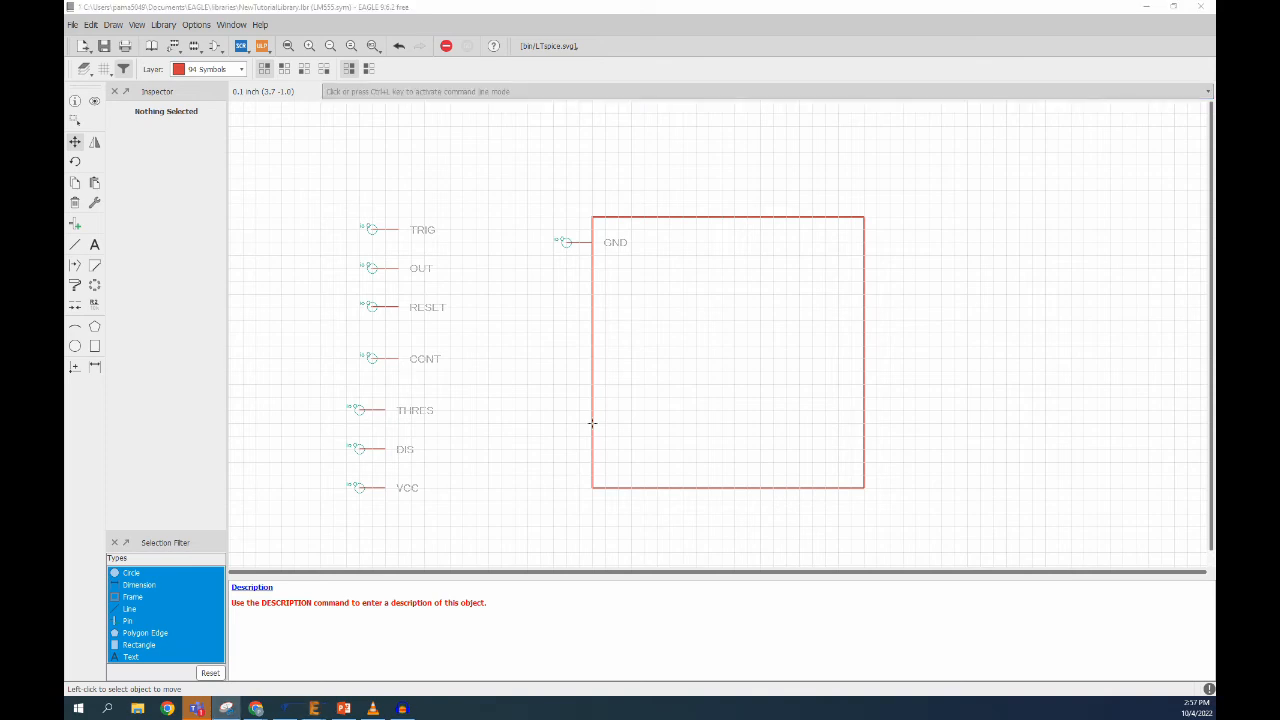
- Check the 555 pin arrangement in the circuit diagram in the Snipping Tool, moving its window into view and back aside
drag(1215, 24, 553, 23)
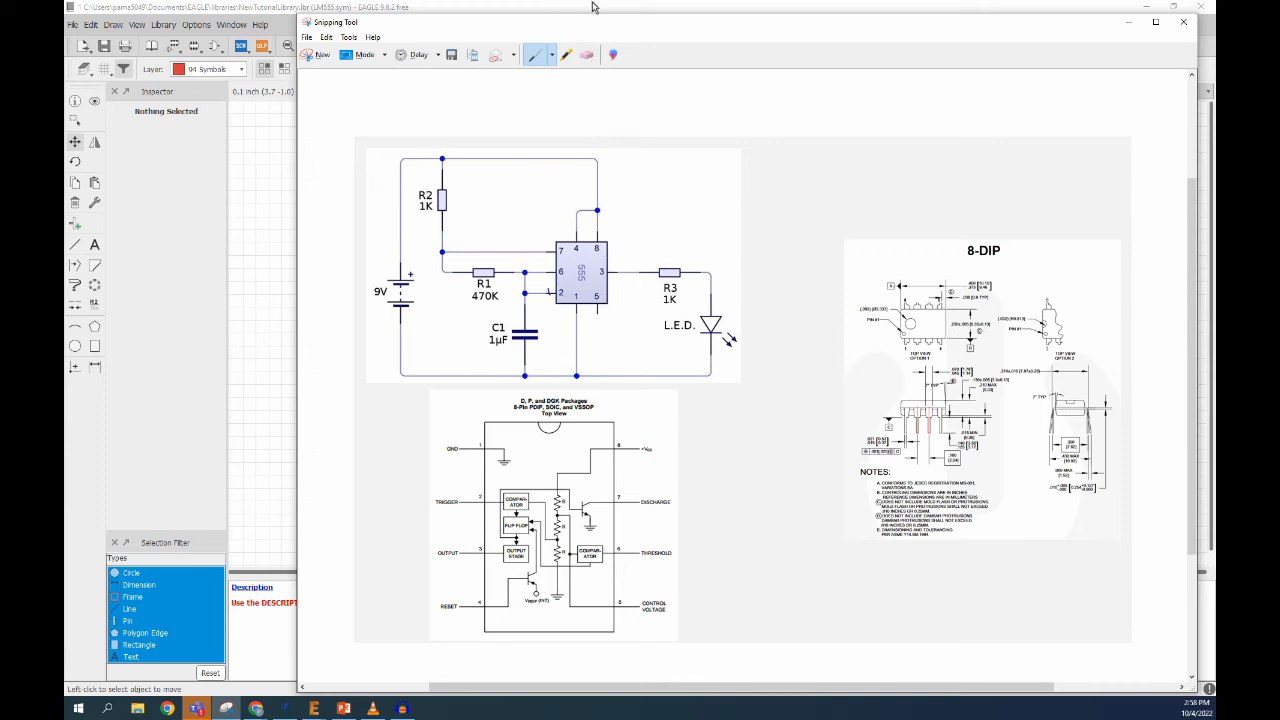
drag(598, 23, 1215, 36)
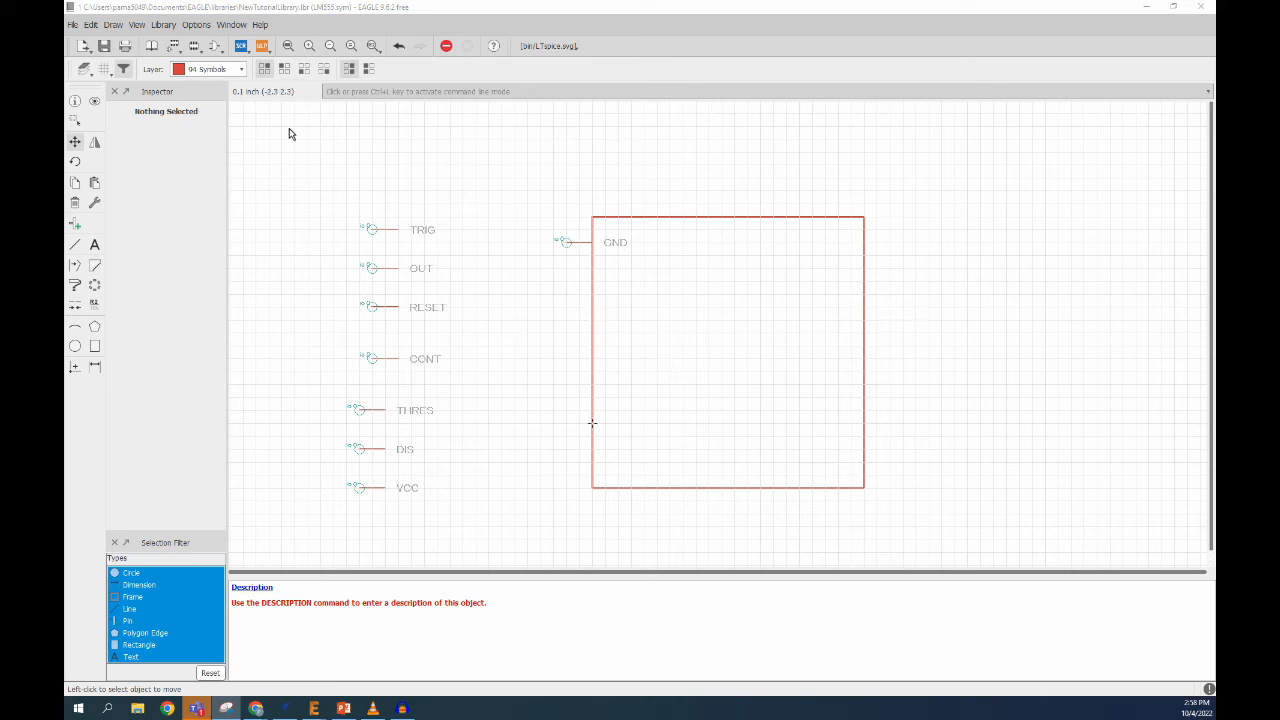
- Narrow the symbol outline by moving its left edge inward to about x = 0.8 inch
click(82, 158)
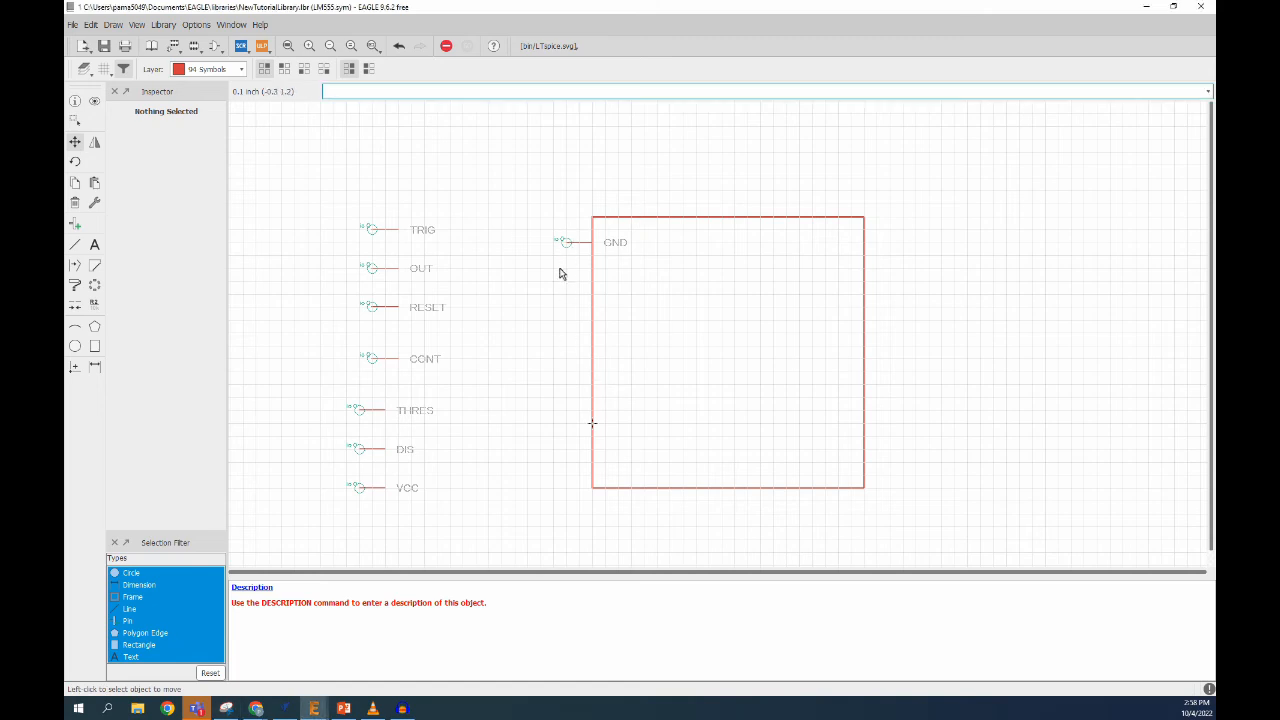
click(571, 248)
click(595, 280)
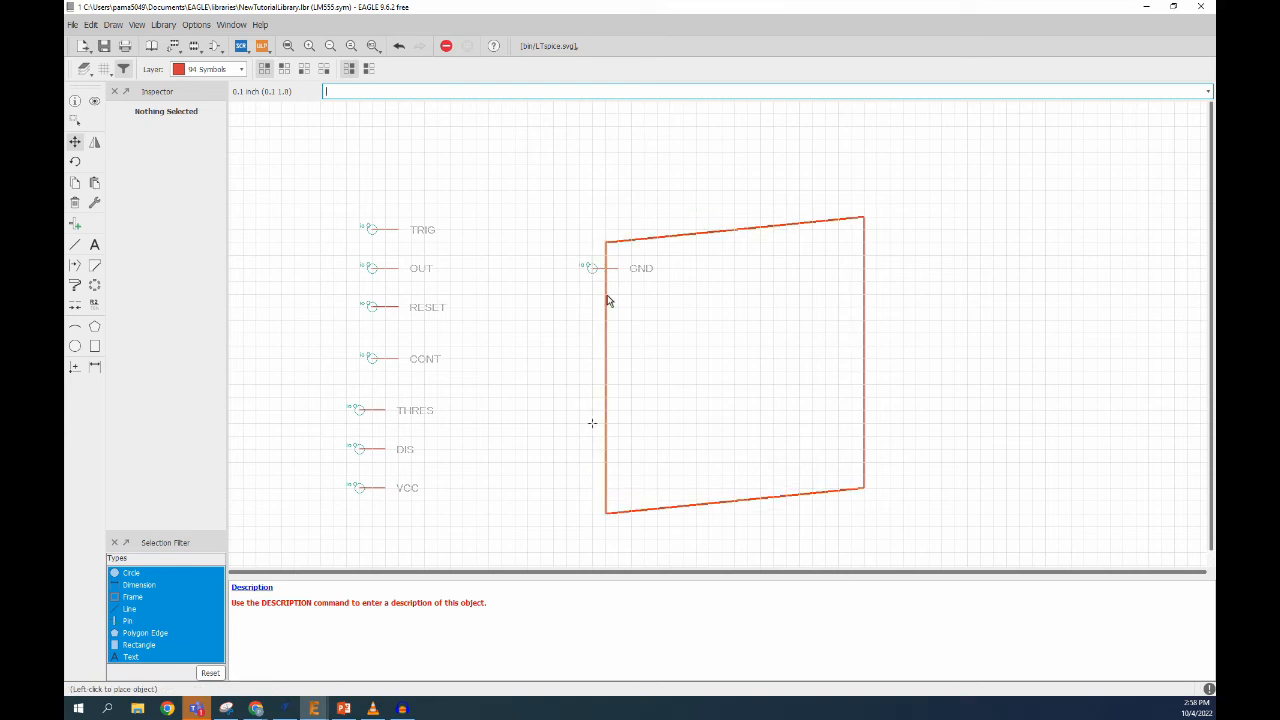
click(697, 273)
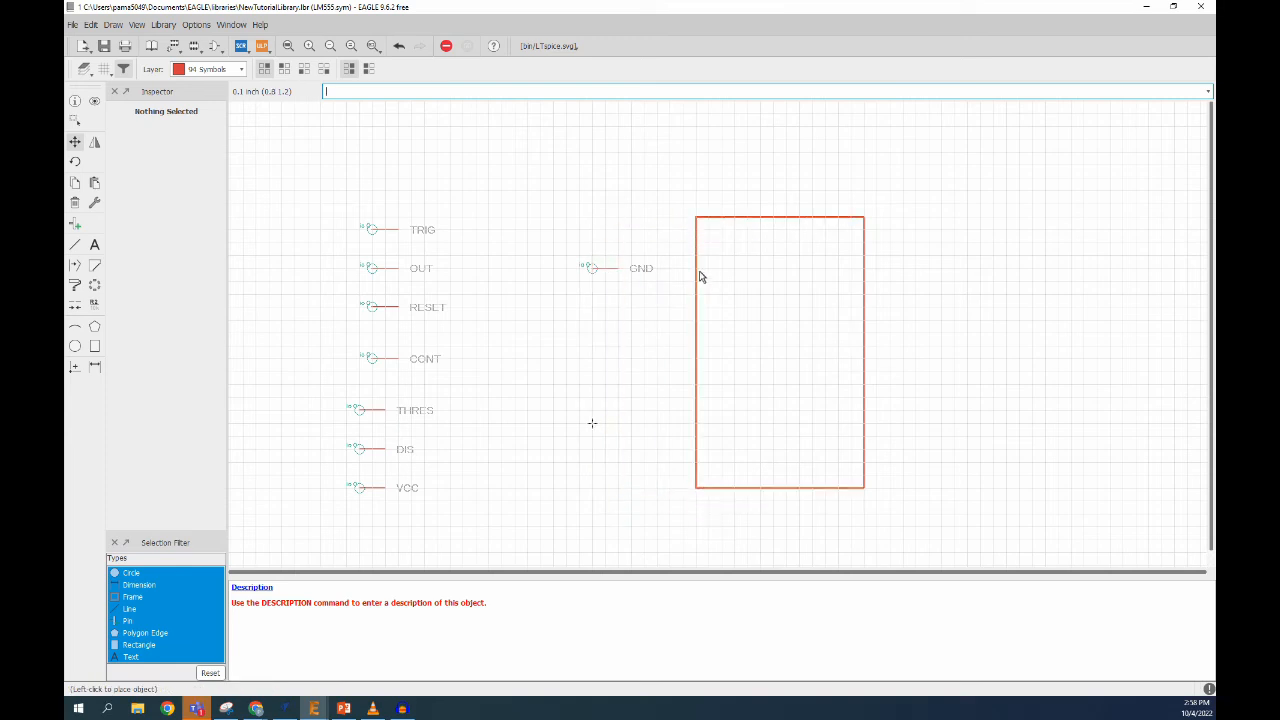
- Rotate the GND pin 90 degrees and attach it below the outline's bottom edge, near the middle
click(591, 270)
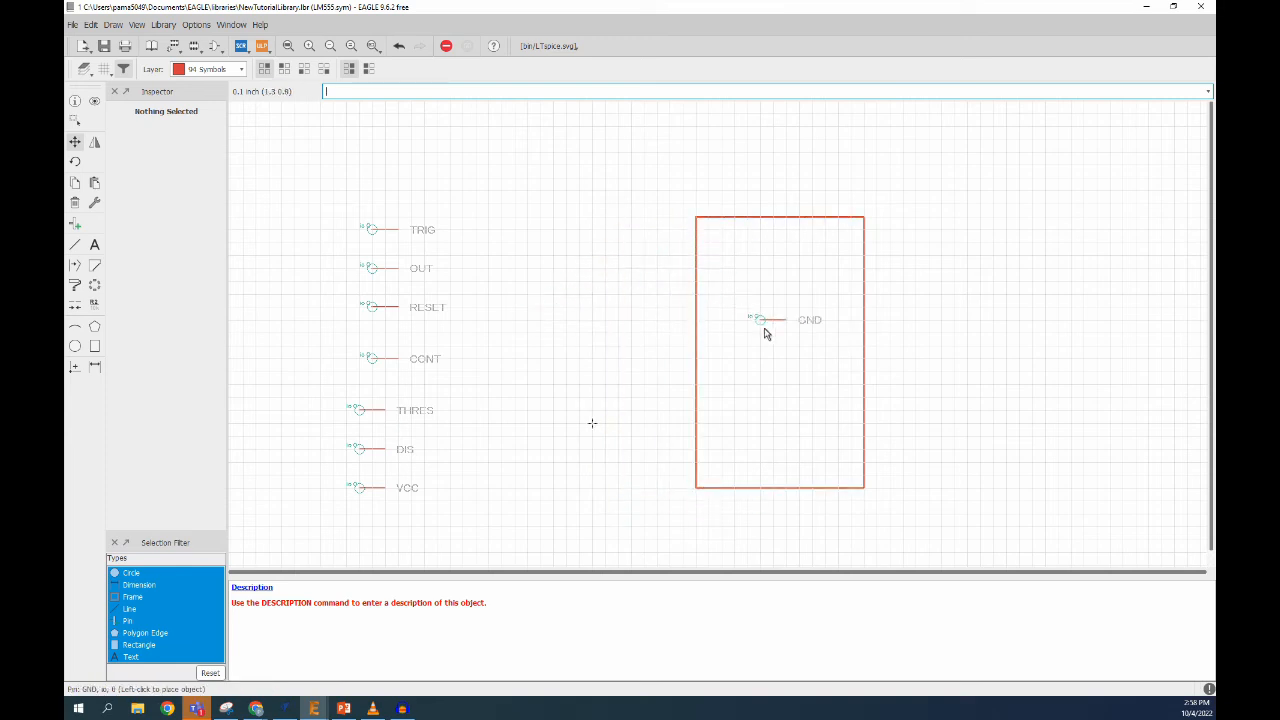
right_click(577, 334)
click(786, 514)
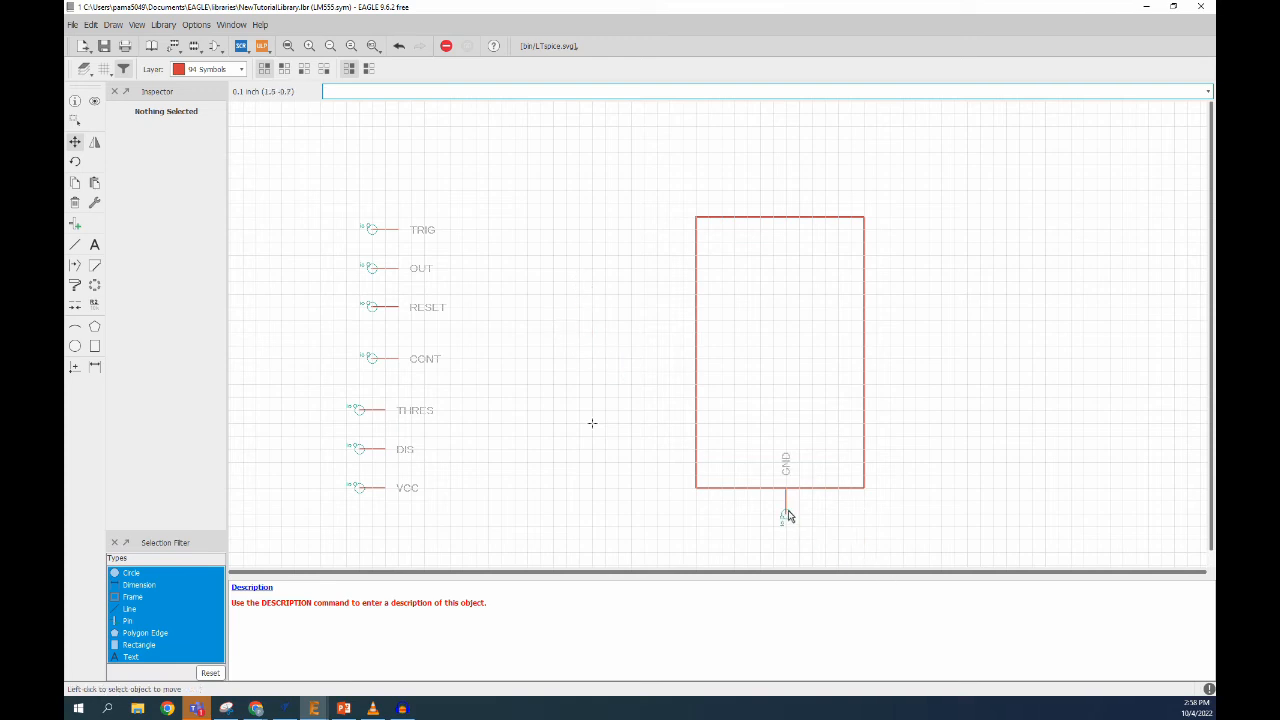
- Attach the TRIG pin low on the outline's left edge and the OUT pin, rotated 180 degrees, to the right edge
click(374, 232)
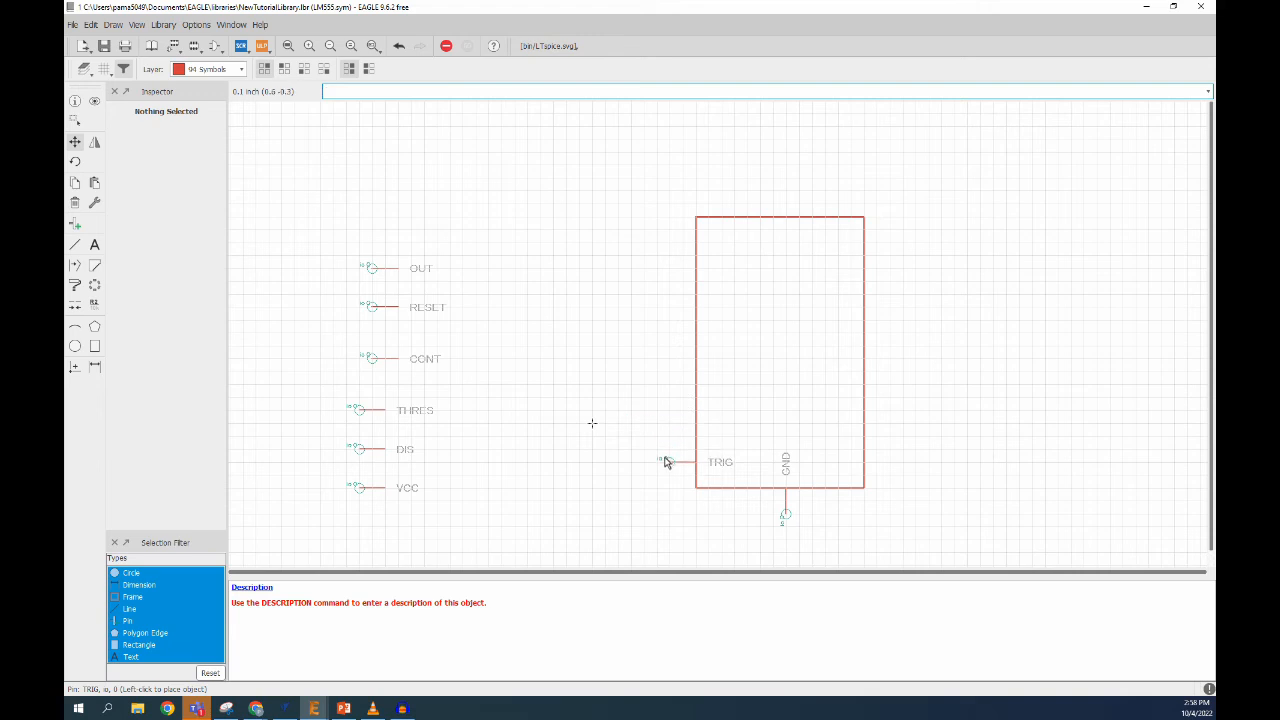
click(669, 451)
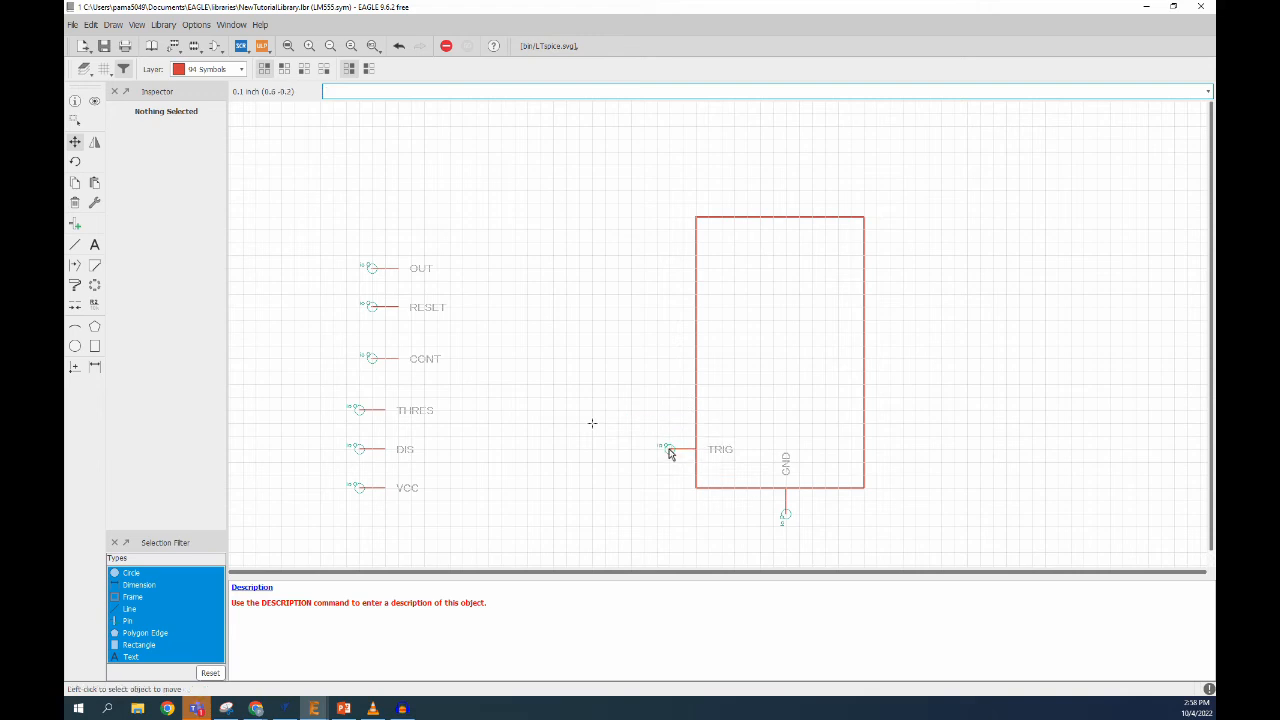
click(373, 269)
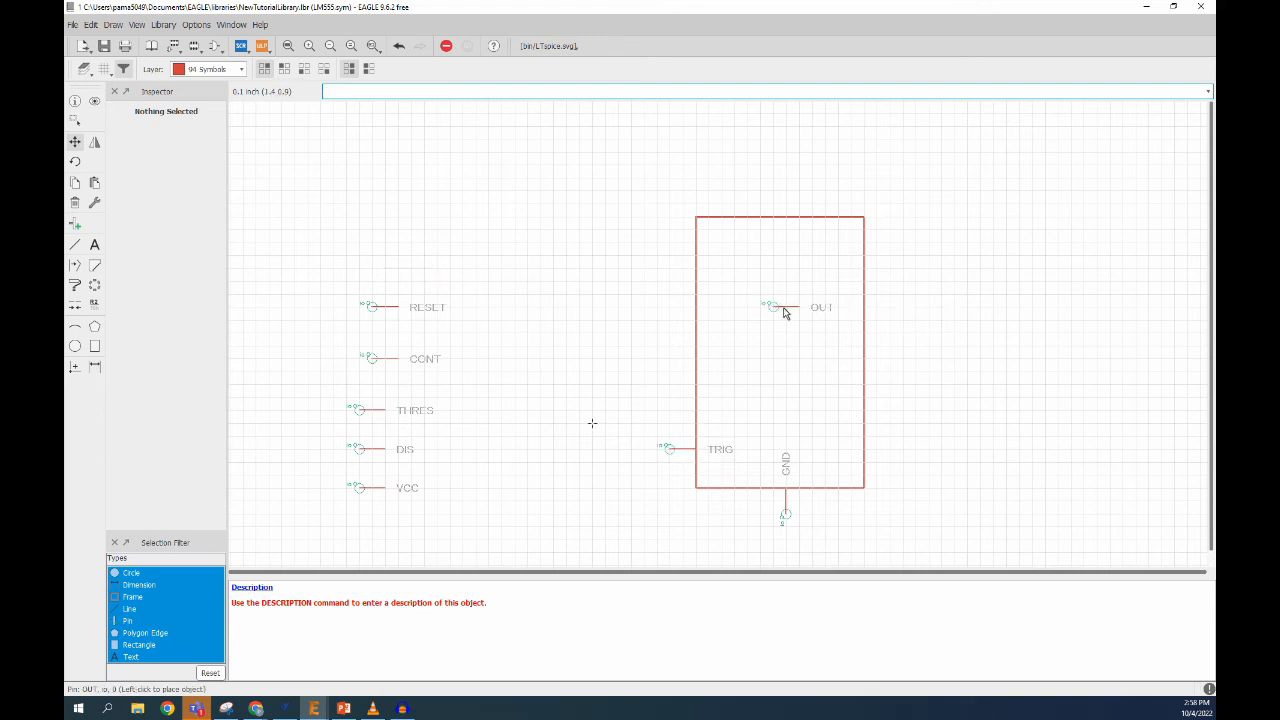
right_click(786, 312)
right_click(788, 314)
click(886, 404)
- Rotate the RESET pin 270 degrees and attach it above the outline's top edge, left of the middle
click(372, 306)
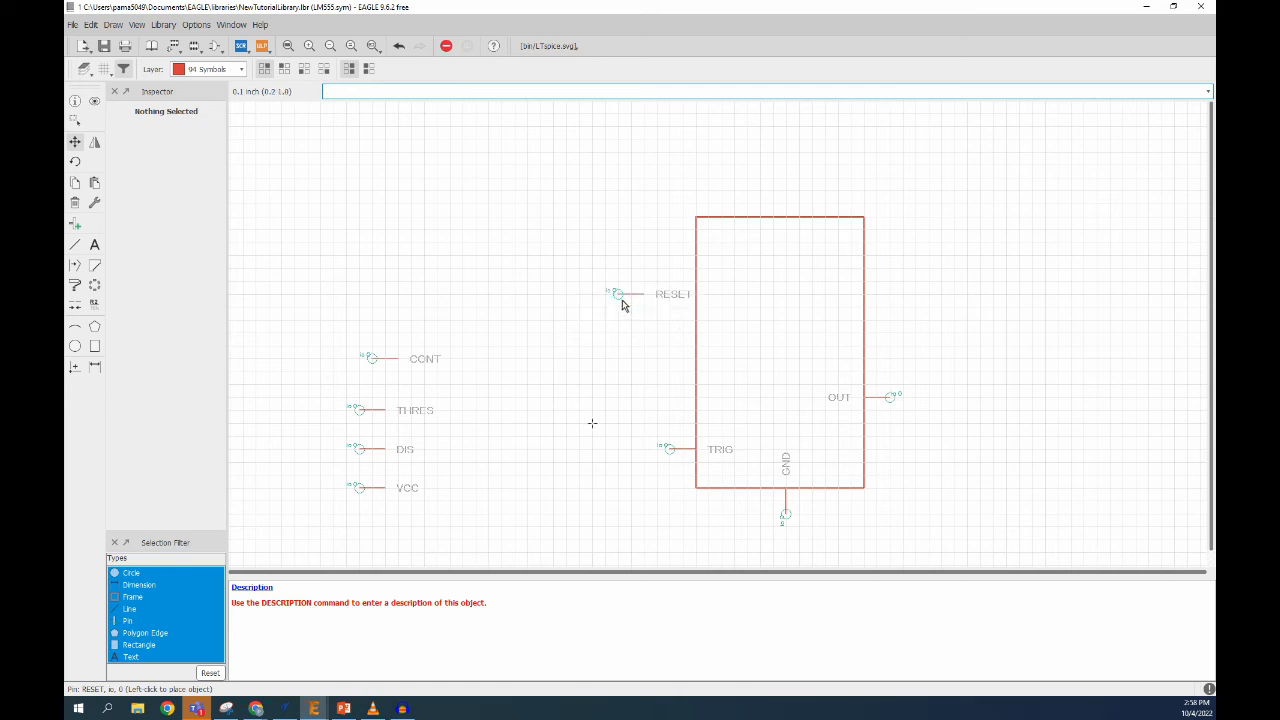
right_click(708, 244)
right_click(714, 243)
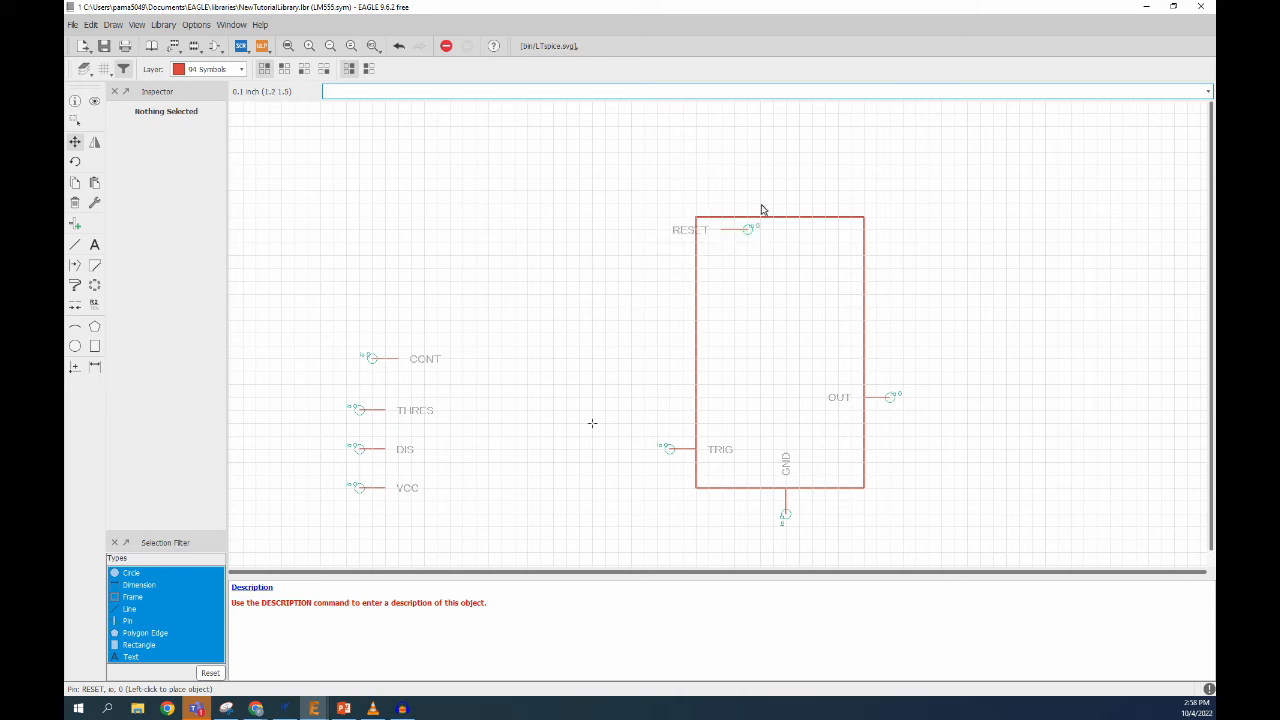
right_click(782, 219)
click(760, 190)
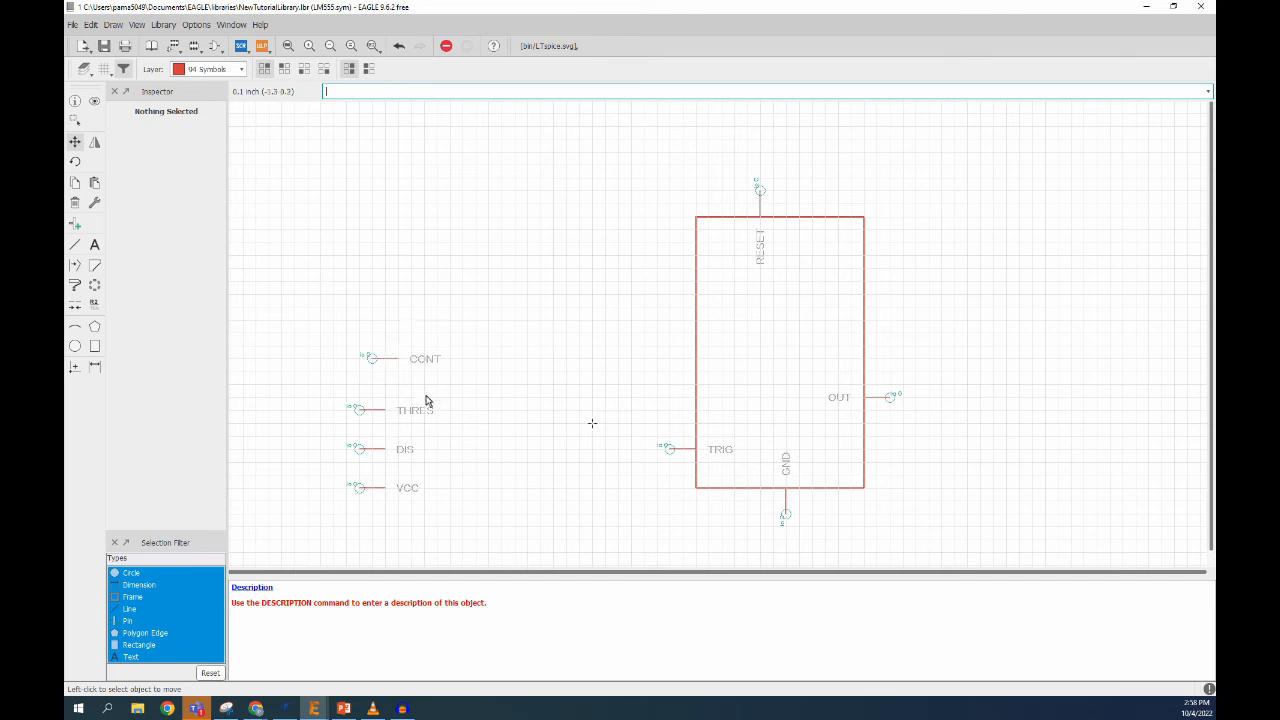
- Rotate the CONT pin 90 degrees and attach it to the outline's bottom edge, right of the GND pin
click(376, 368)
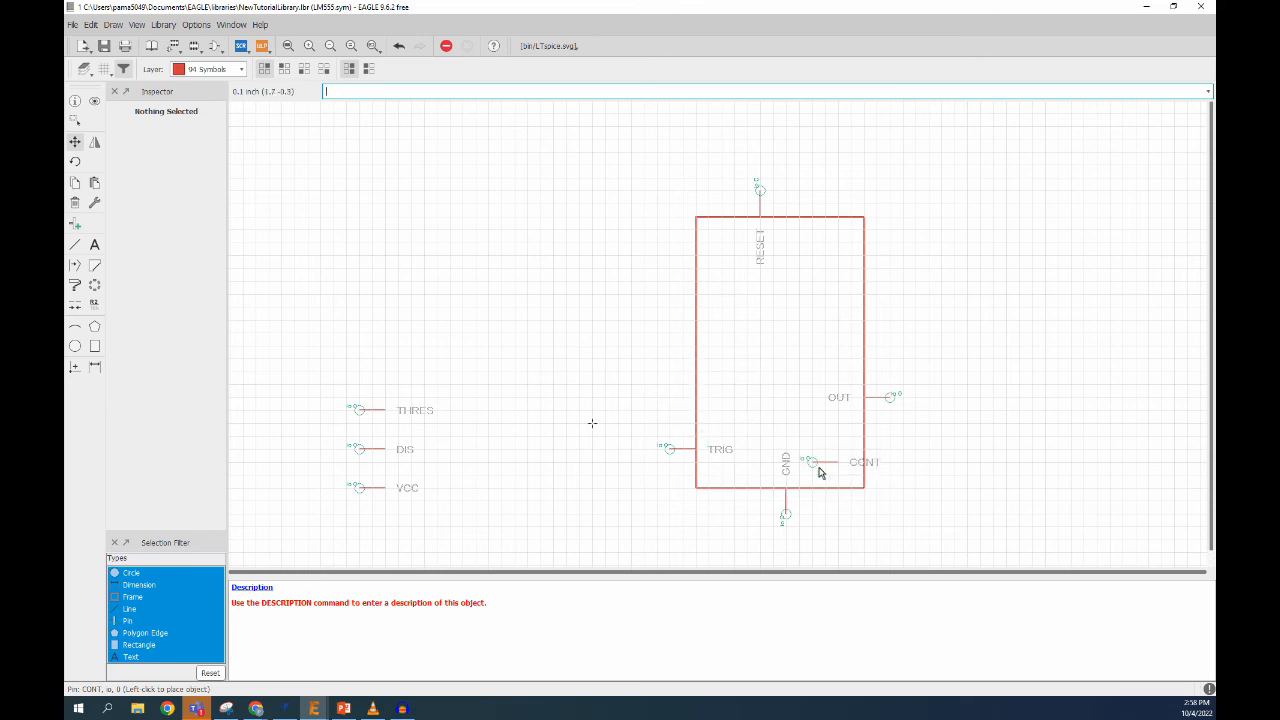
right_click(818, 475)
click(838, 516)
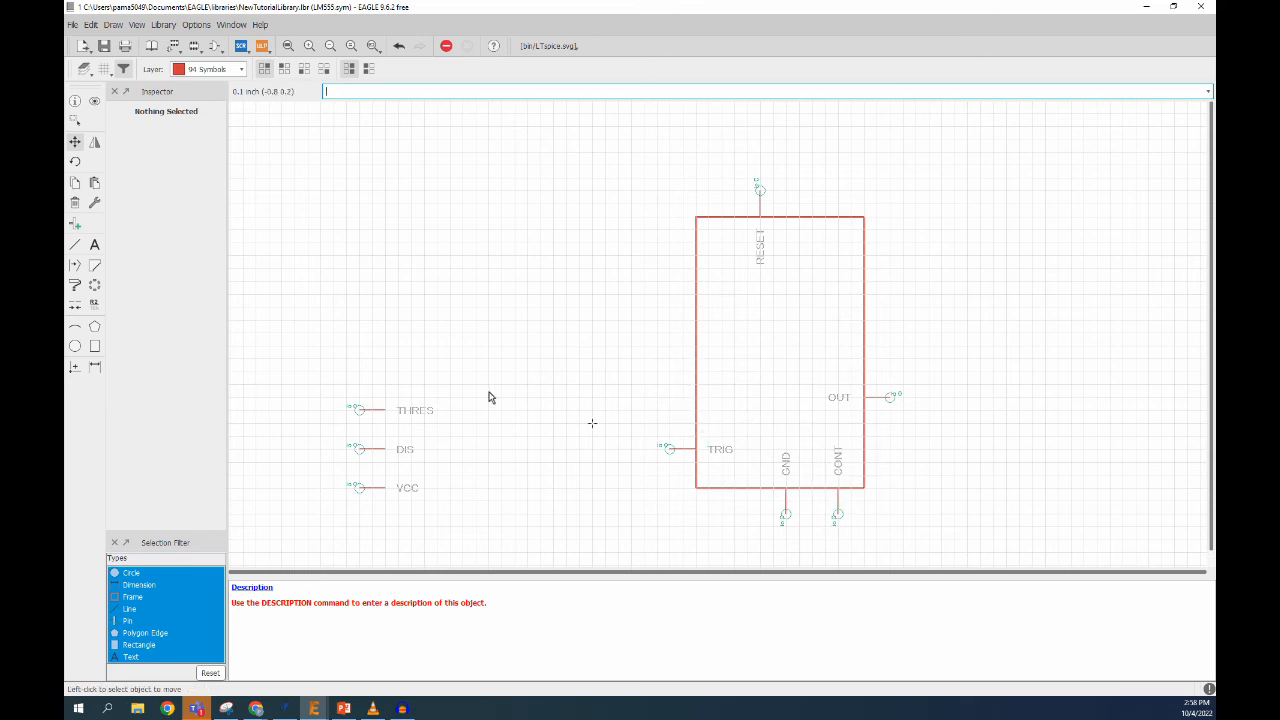
- Attach the THRES pin to the outline's left edge above TRIG, and the DIS pin above THRES
right_click(361, 415)
click(363, 417)
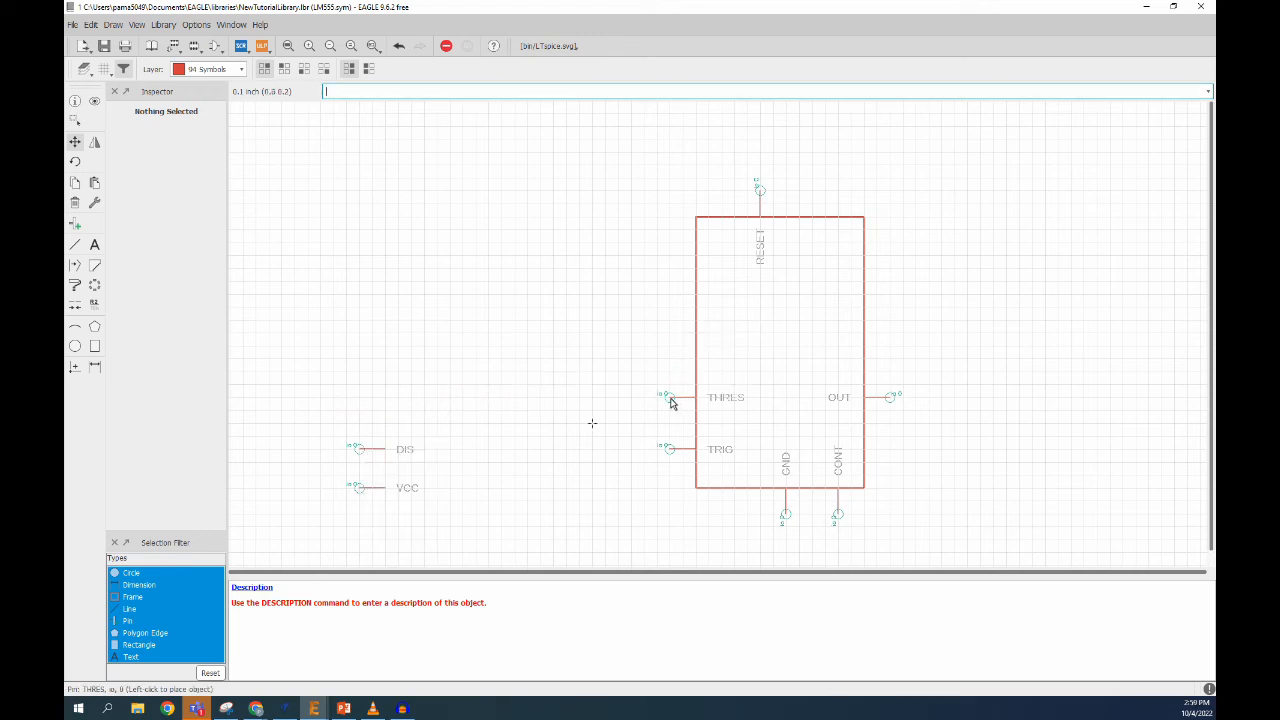
click(670, 400)
click(358, 449)
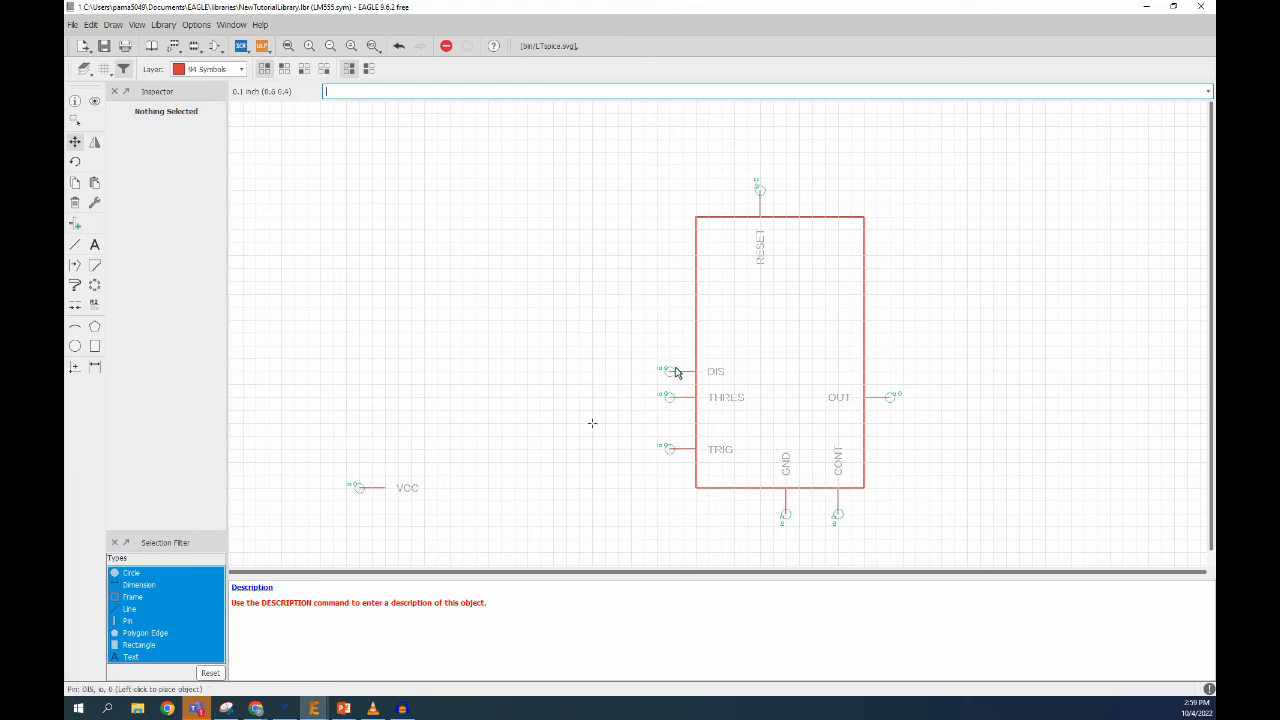
click(675, 363)
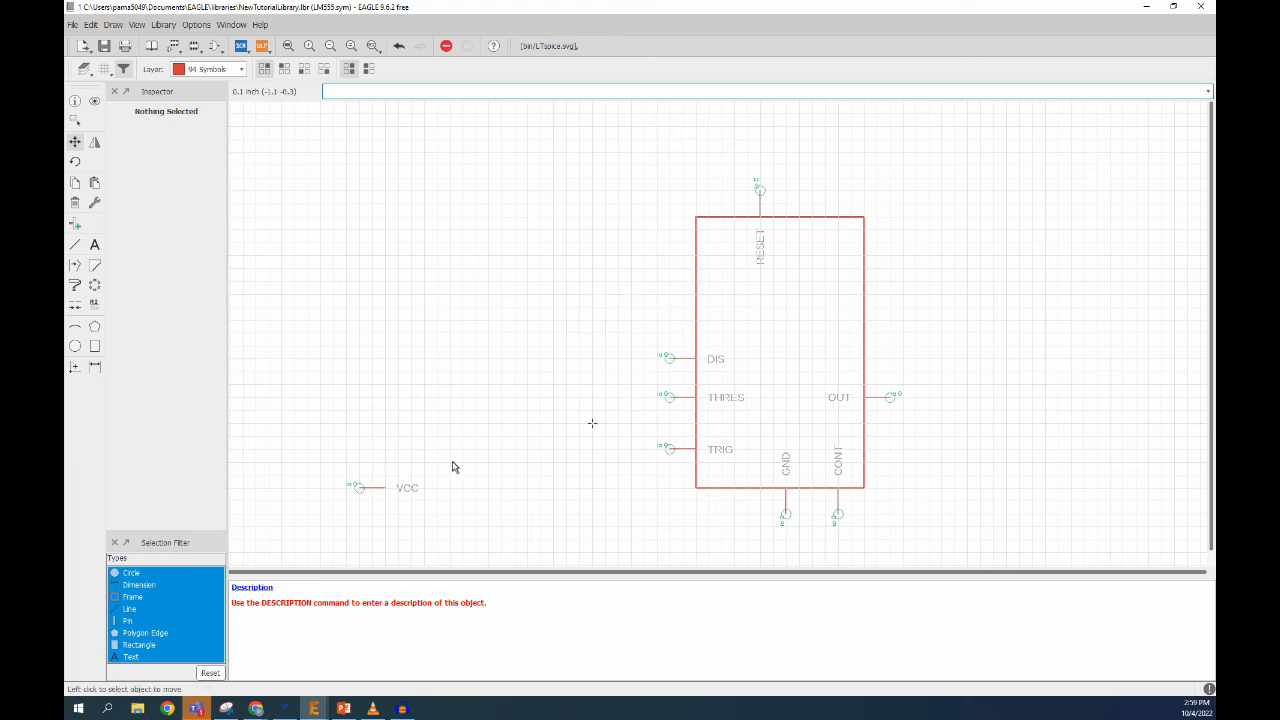
- Rotate the VCC pin 270 degrees and place it inside the outline, right of the middle and above the OUT pin's level
click(361, 492)
right_click(800, 234)
right_click(812, 240)
right_click(825, 245)
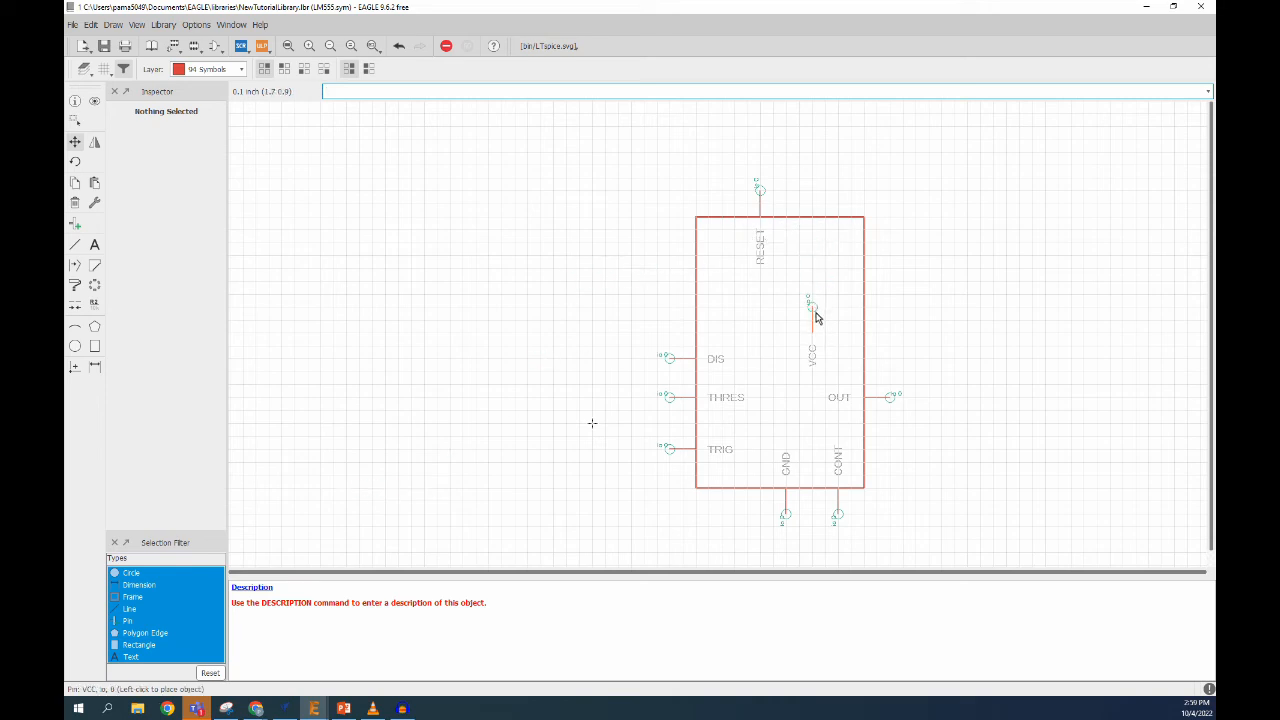
click(815, 316)
- Move the RESET pin level with VCC and lower the outline's top edge to meet the ends of both pins
click(757, 199)
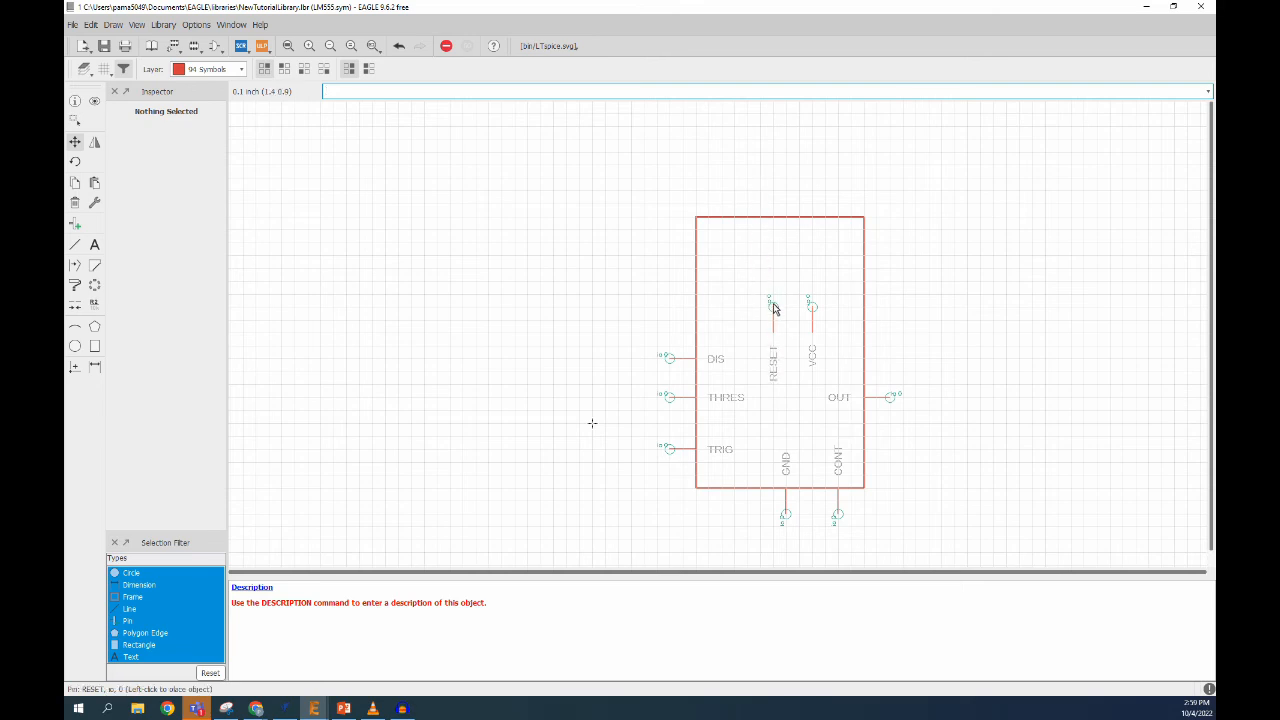
click(773, 308)
click(772, 219)
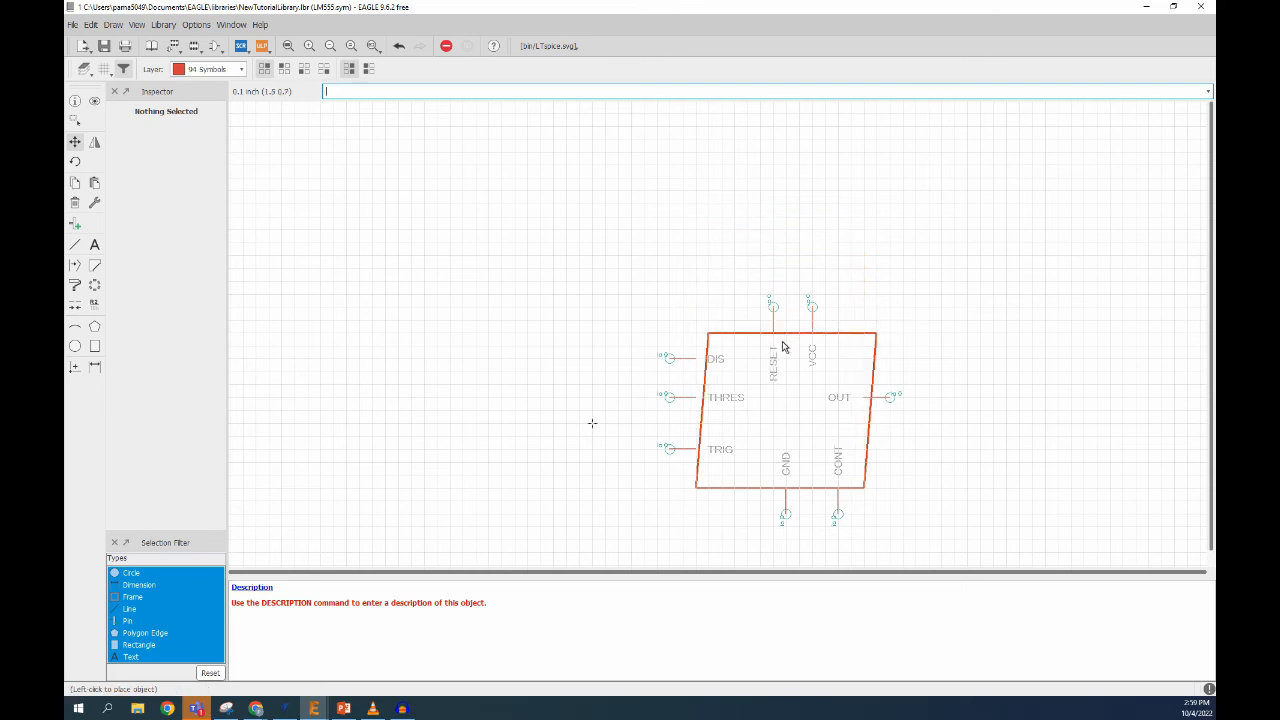
click(775, 336)
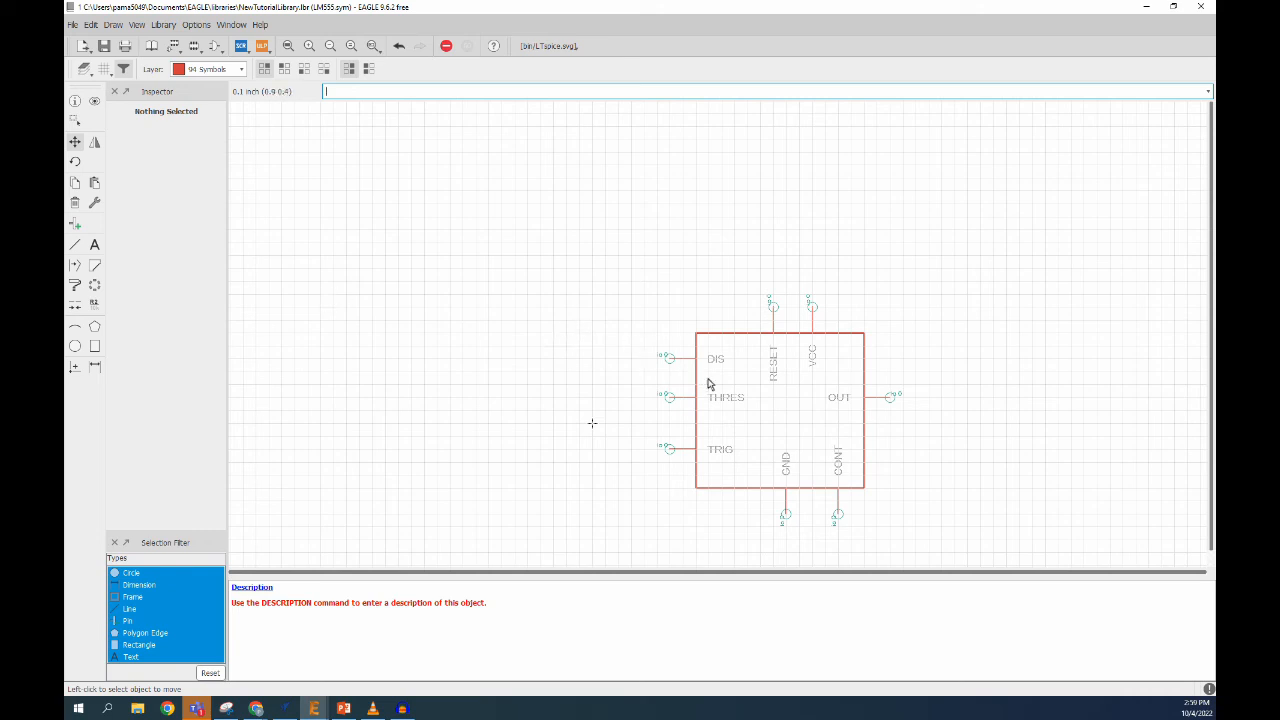
- Place a >NAME text on layer 95 Names above the symbol outline, near its left corner
scroll(685, 324, down, 2)
scroll(783, 421, up, 1)
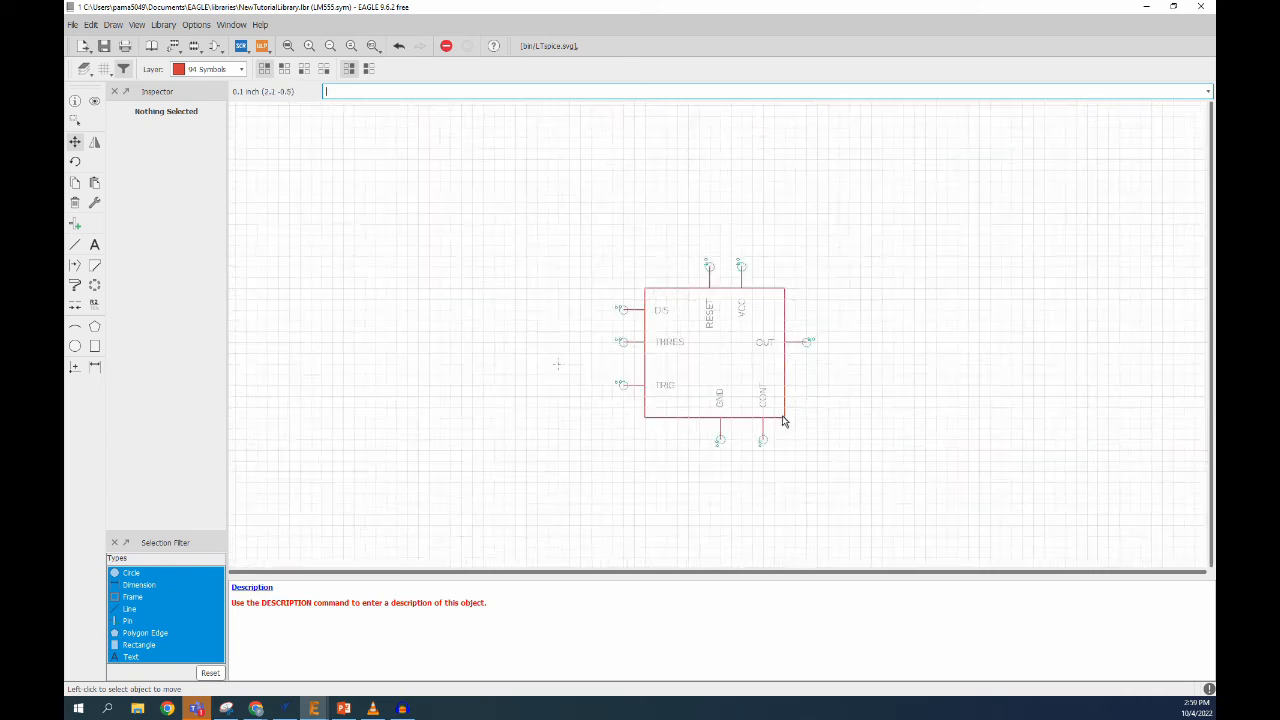
scroll(783, 421, up, 1)
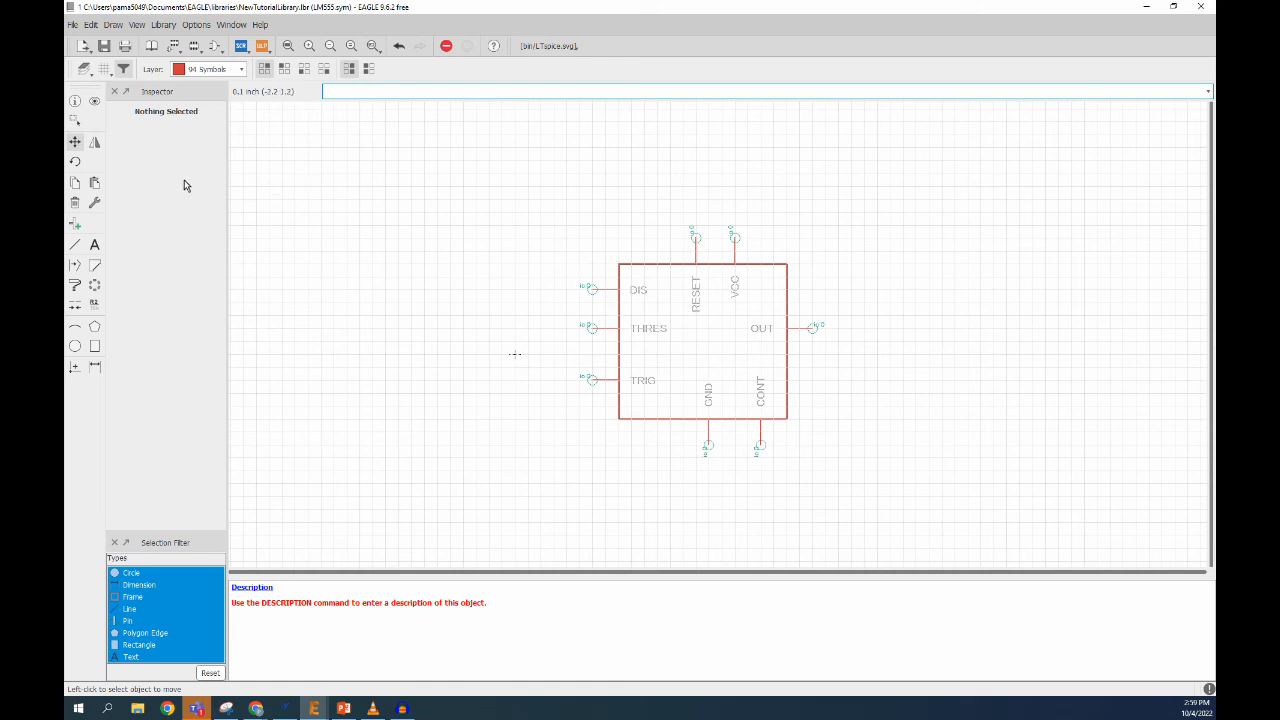
click(94, 244)
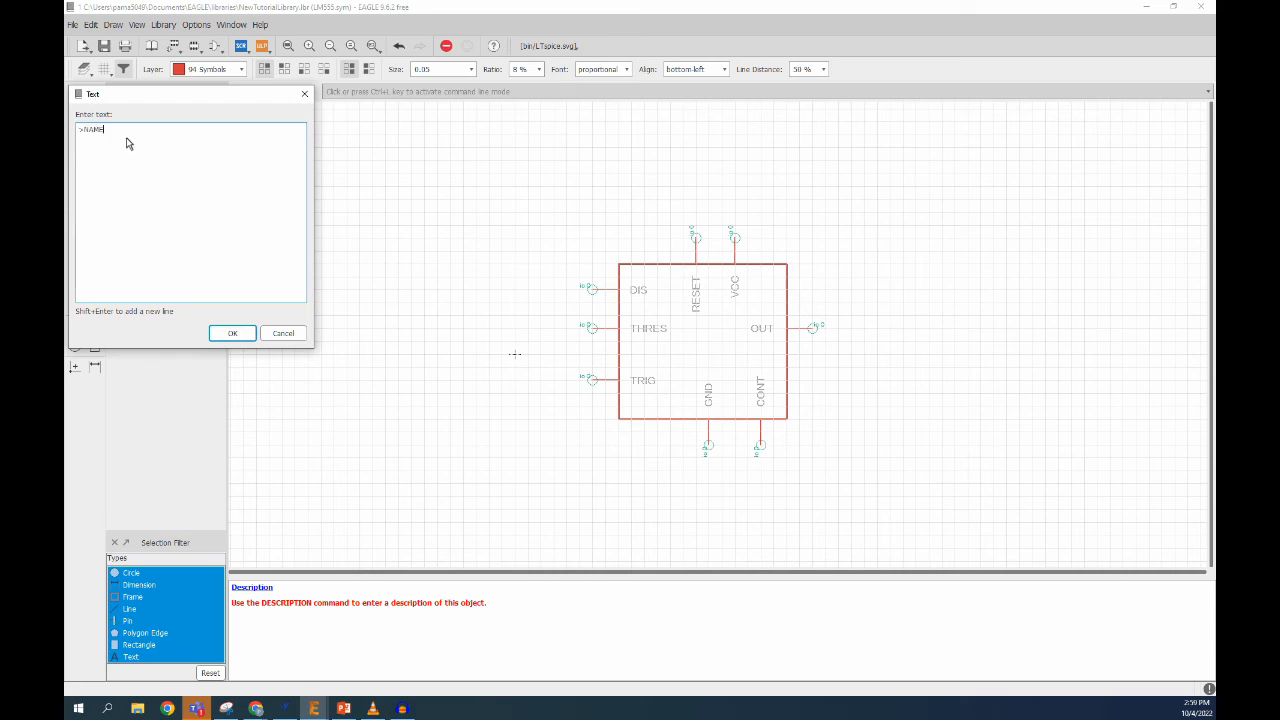
click(236, 333)
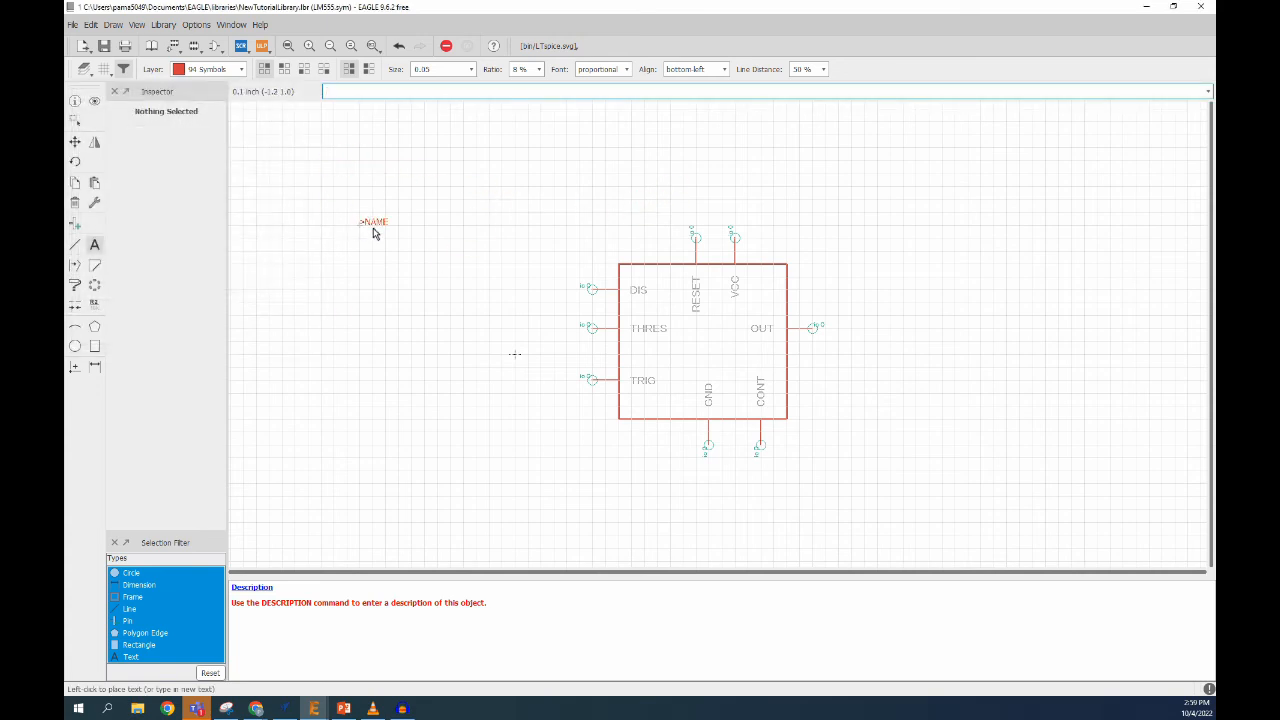
click(240, 70)
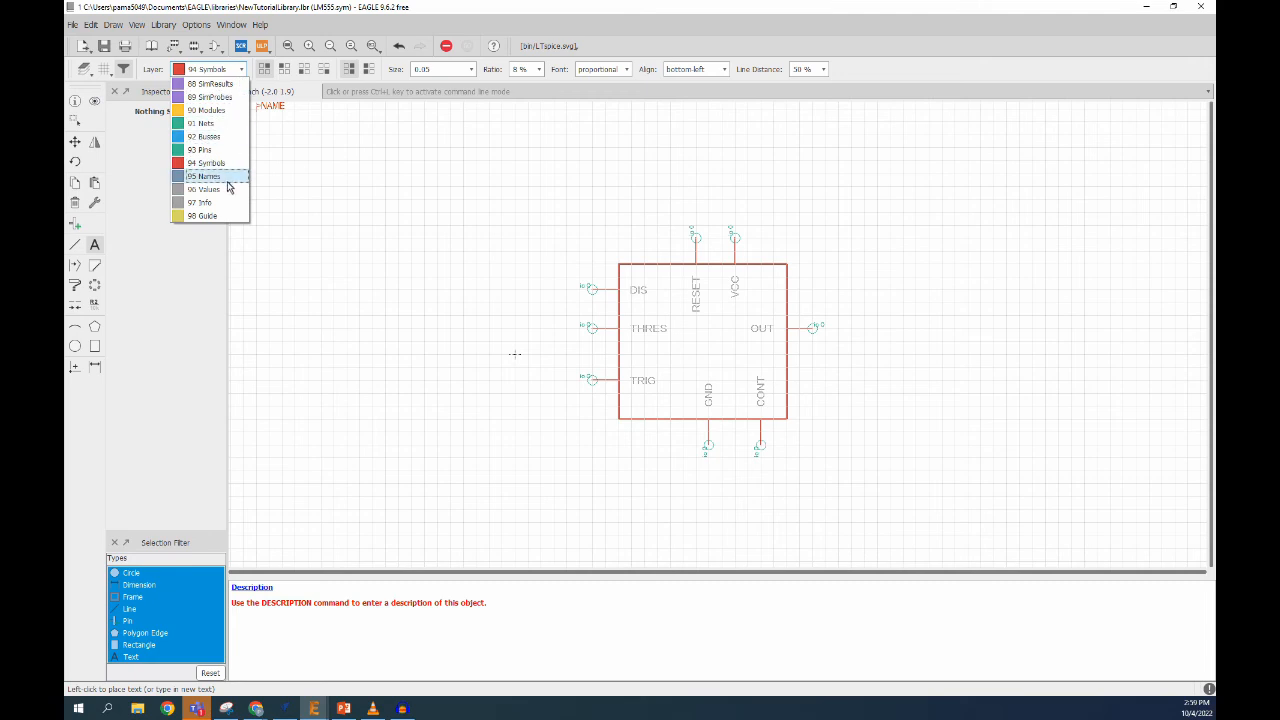
click(205, 178)
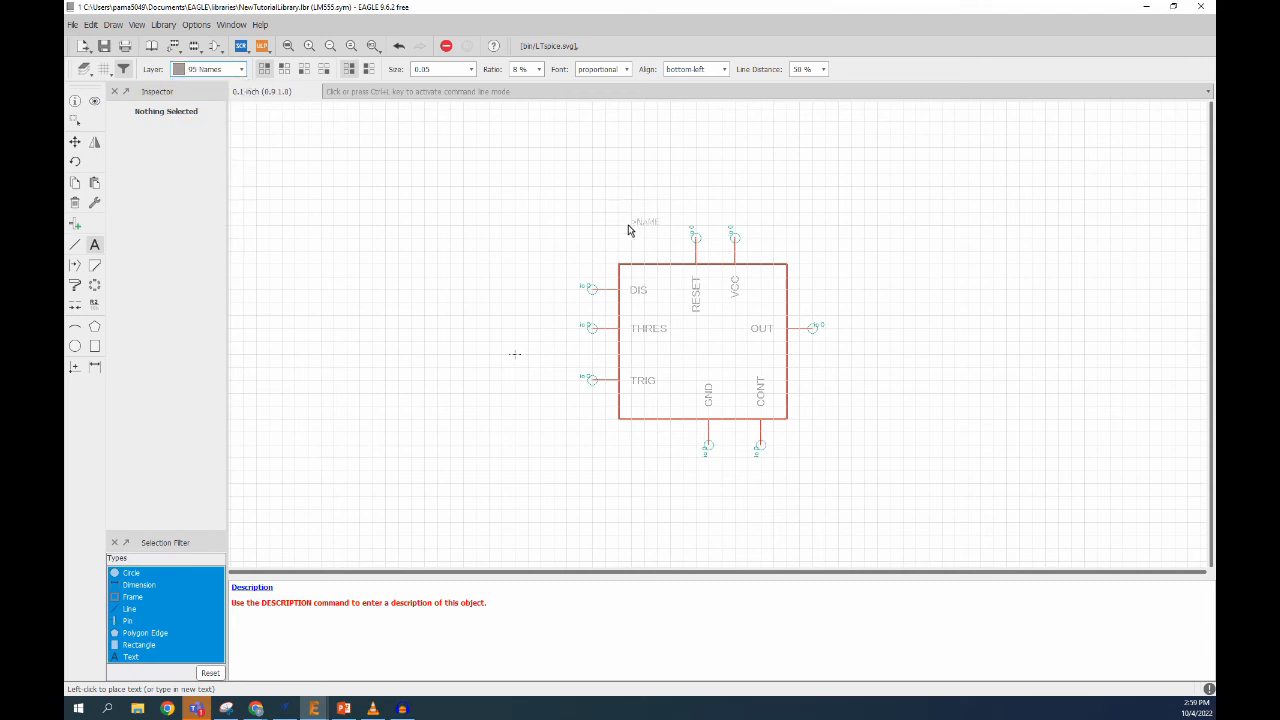
click(628, 221)
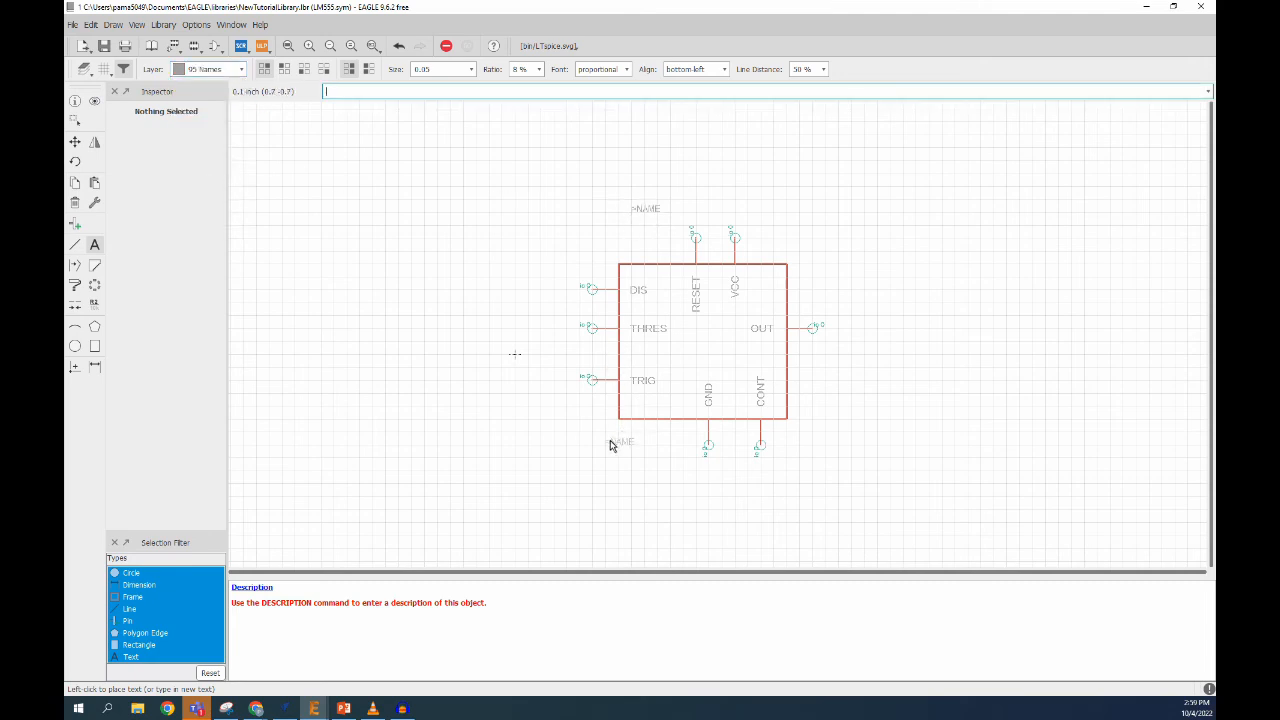
key(Escape)
- Place a >VALUE text on layer 96 Values below the symbol outline, aligned with the >NAME text
click(528, 350)
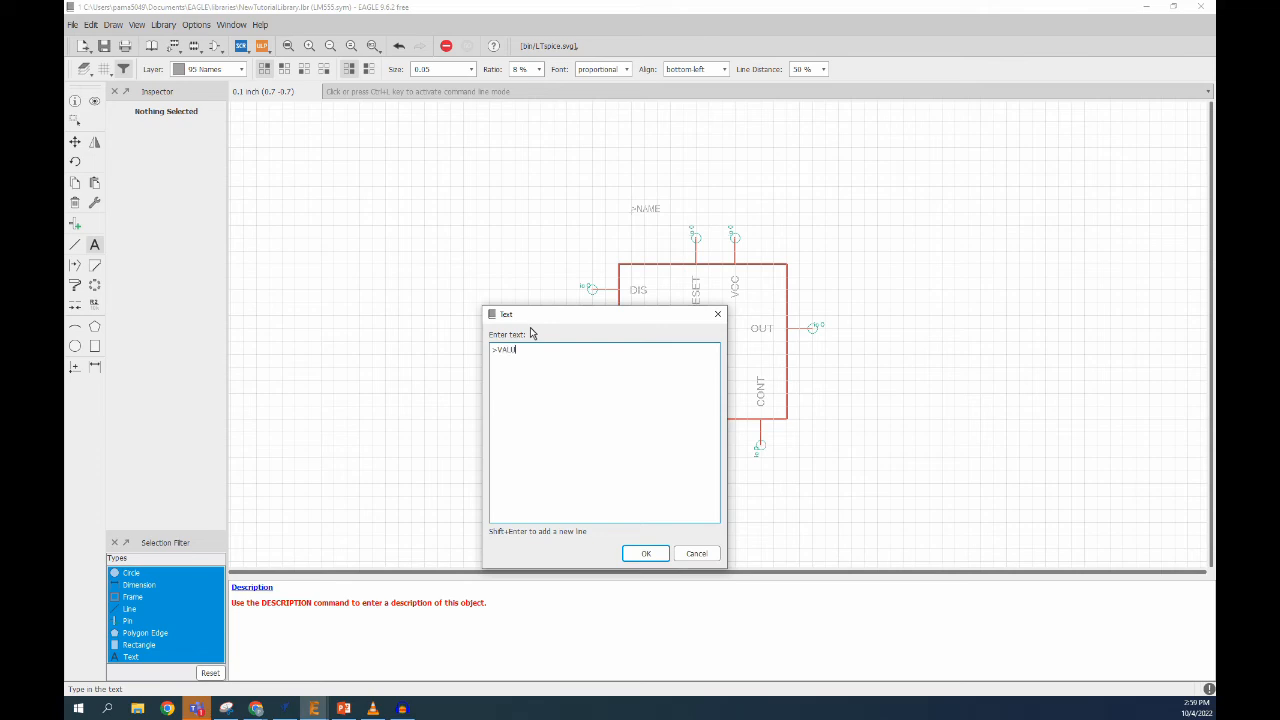
click(646, 553)
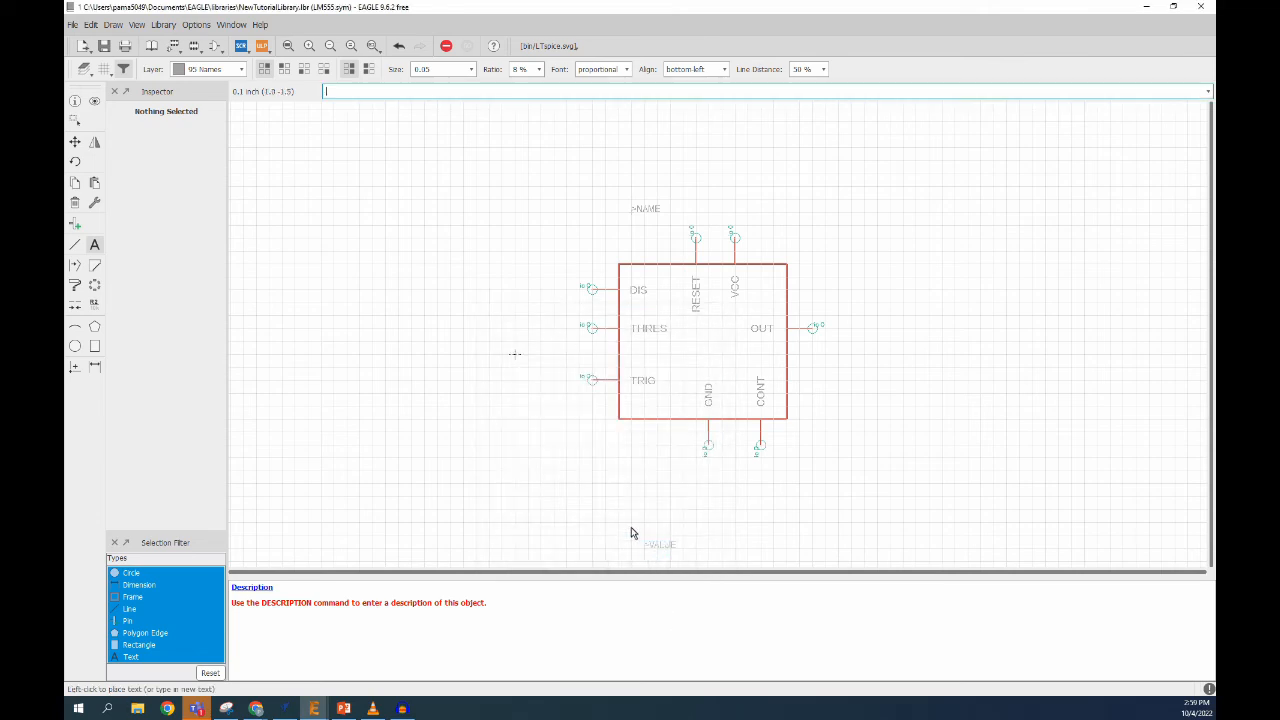
click(241, 70)
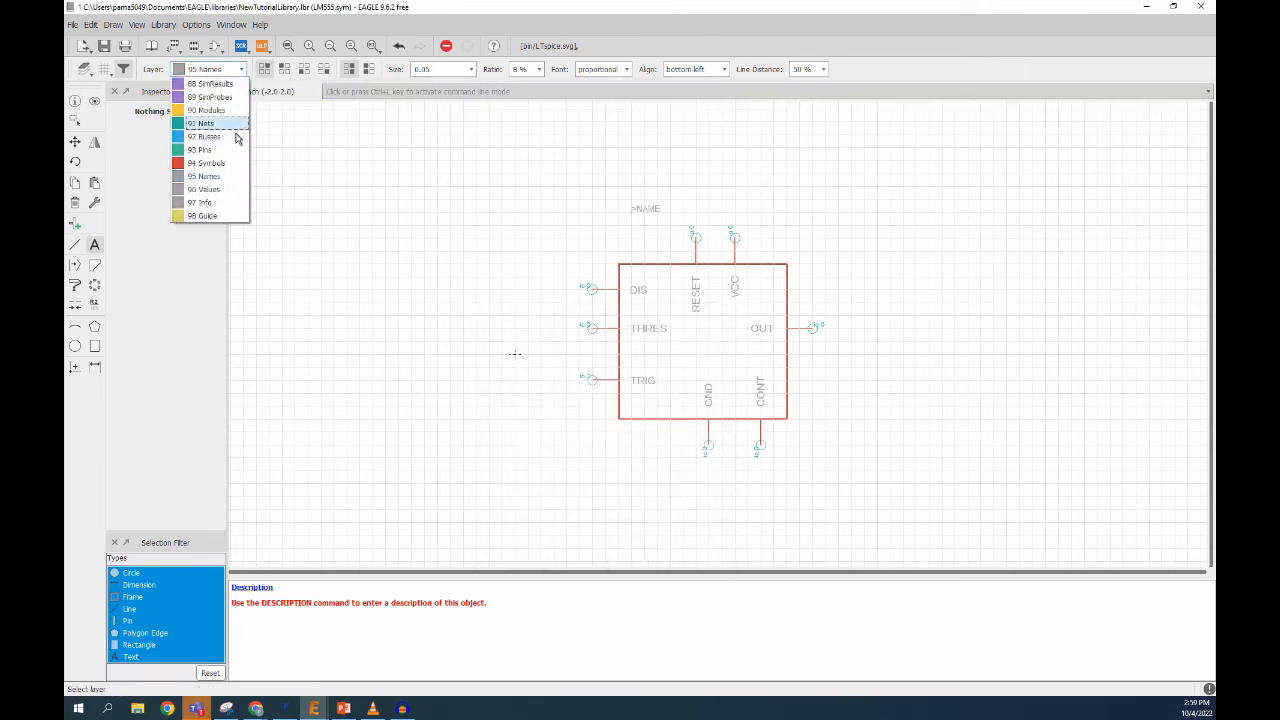
click(224, 191)
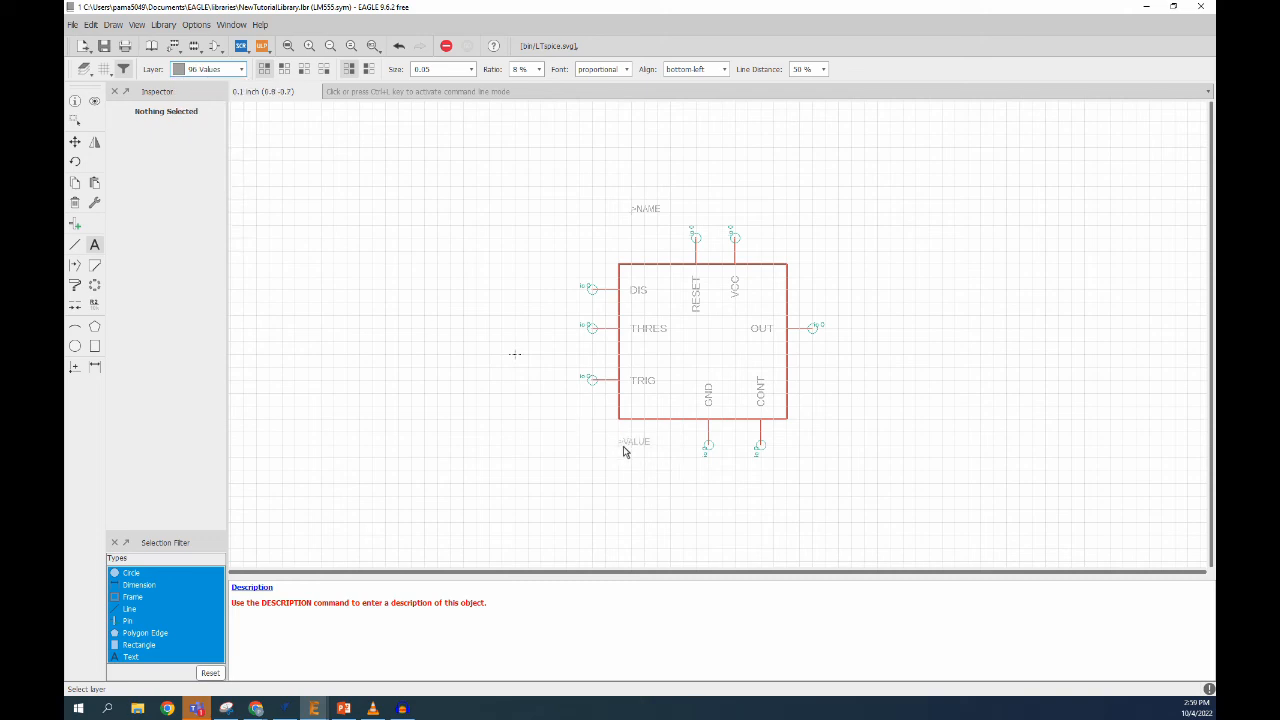
click(530, 449)
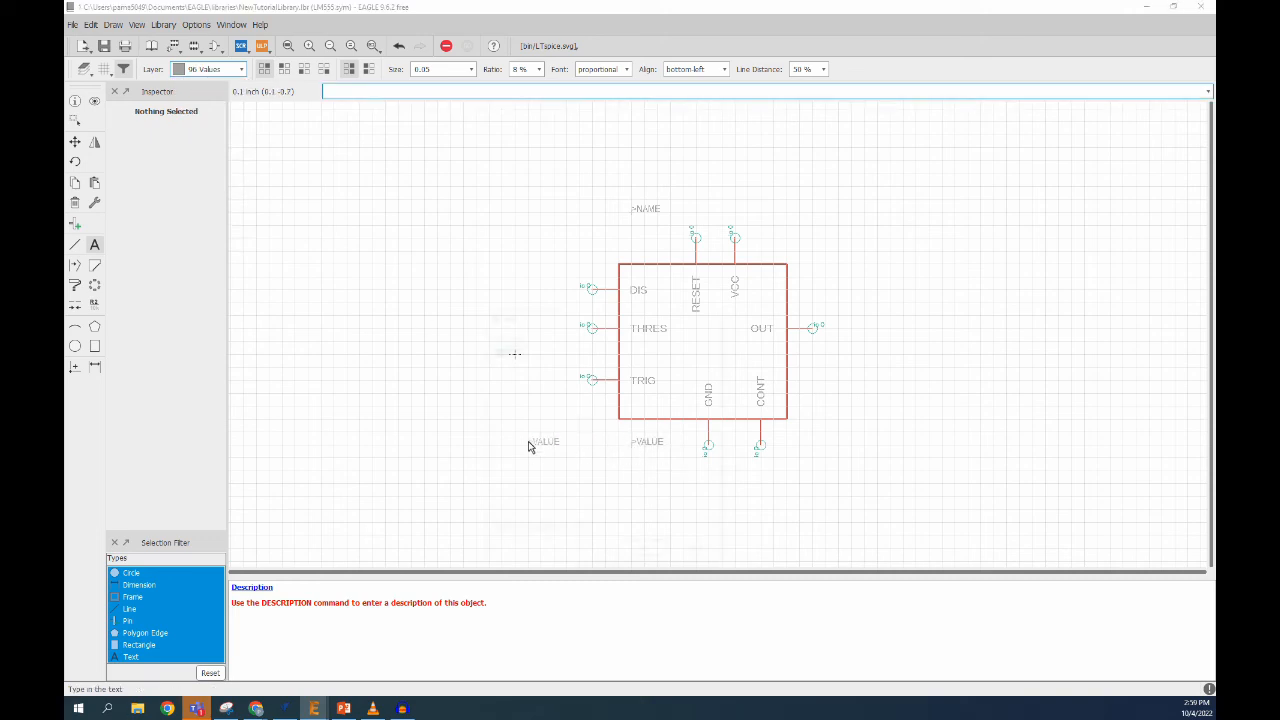
click(690, 557)
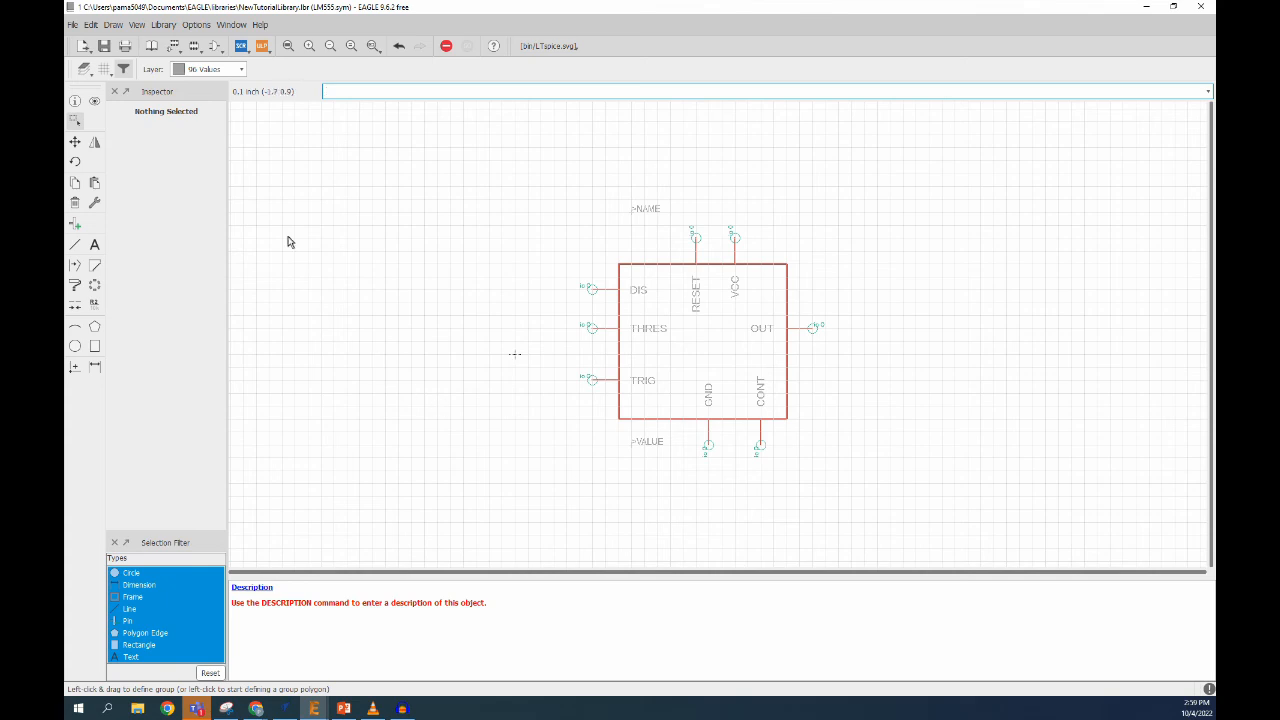
- Check the layer assigned to the >NAME text in its properties
click(74, 102)
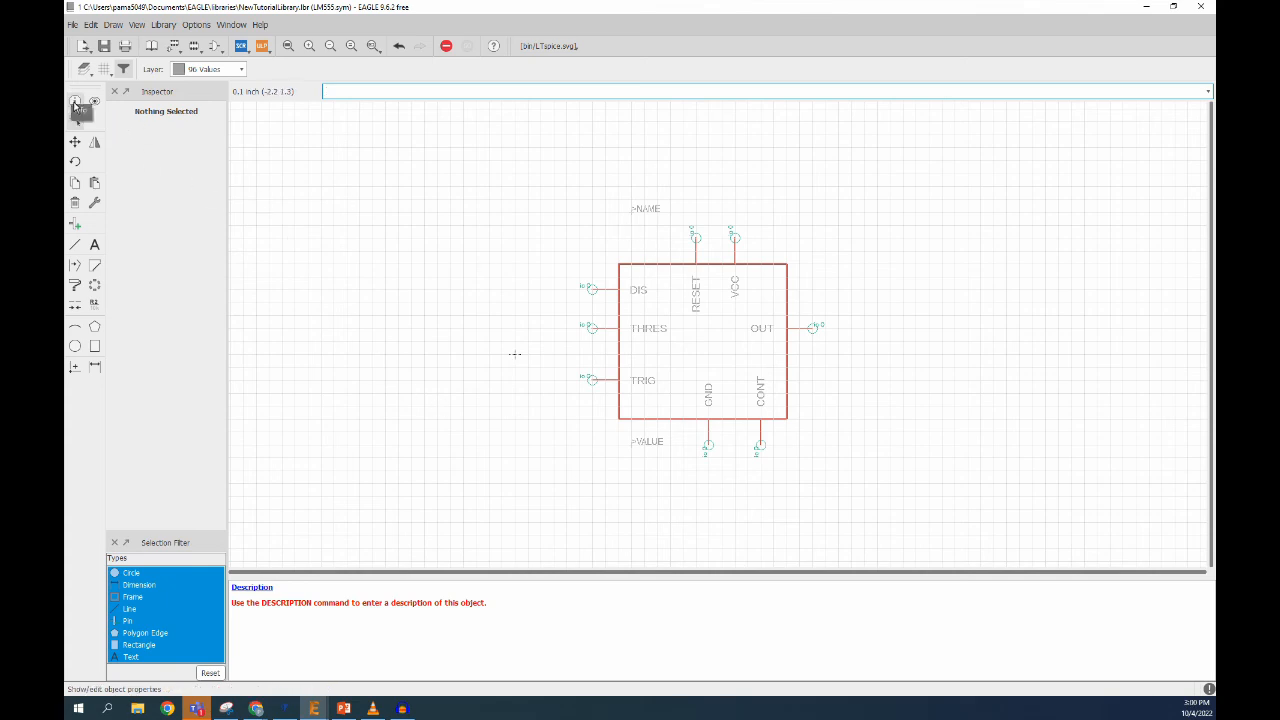
click(634, 214)
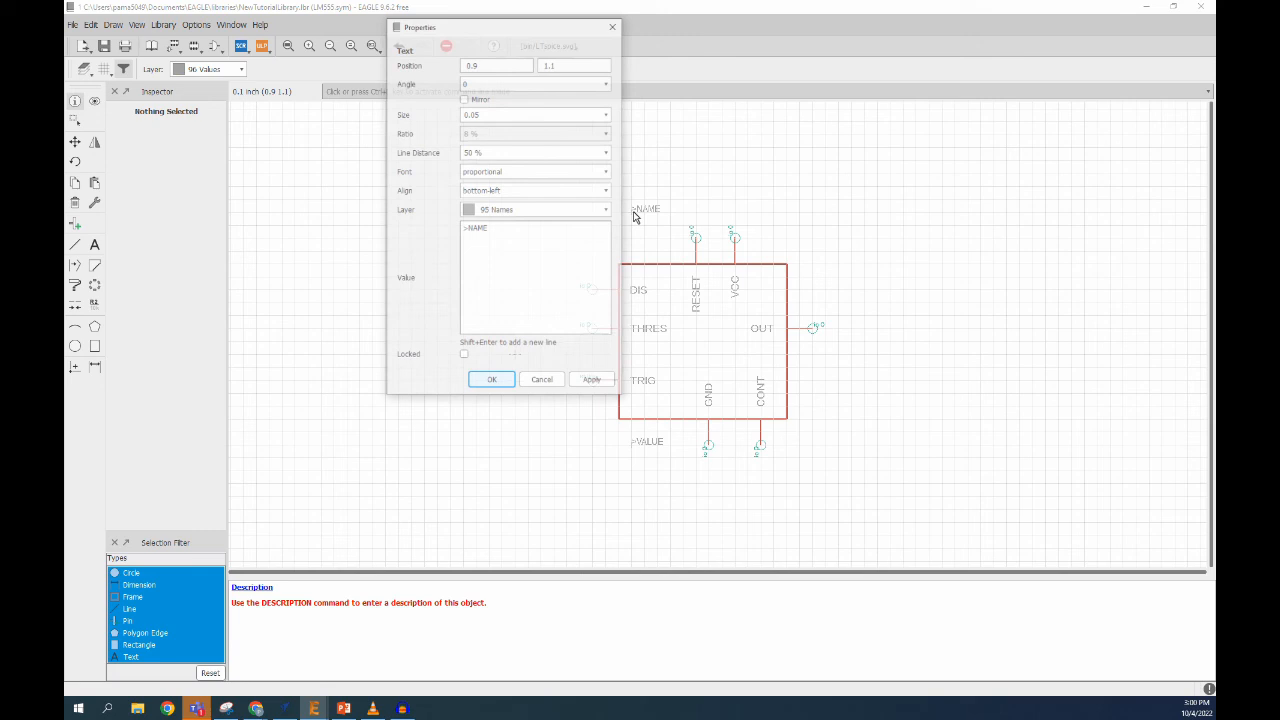
click(492, 382)
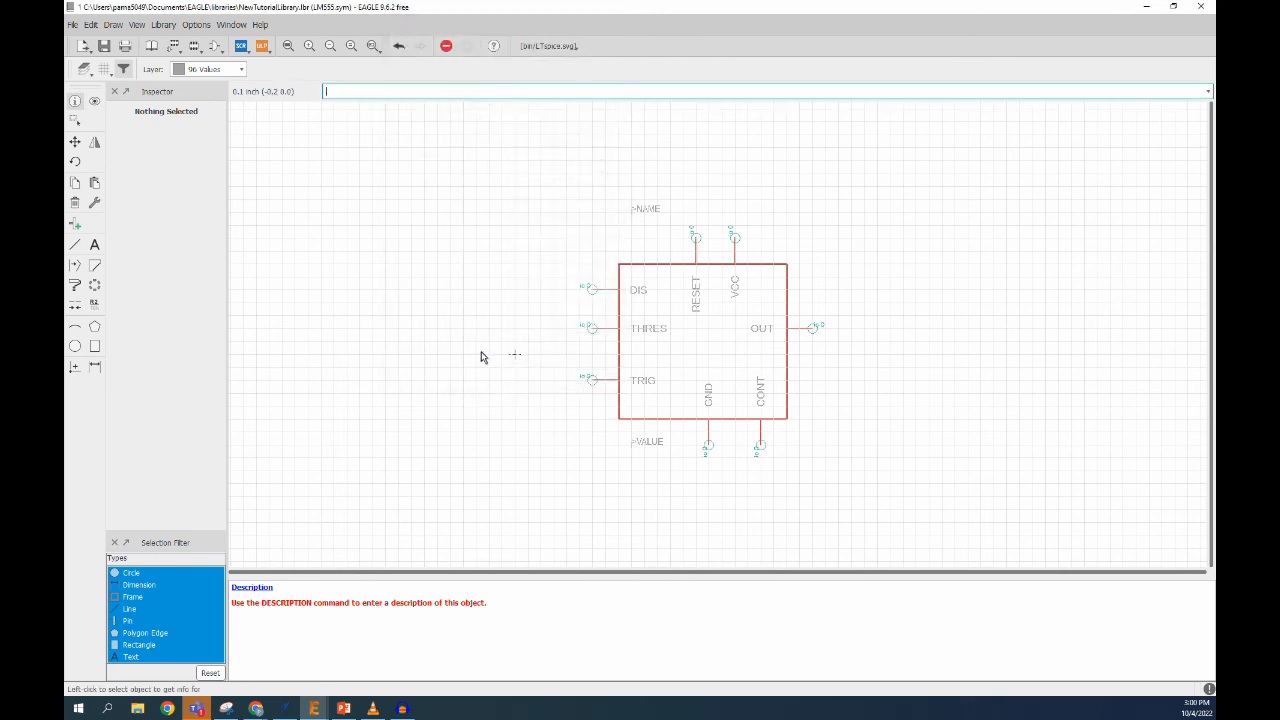
- Save the finished symbol, close the library editor and reopen NewTutorialLibrary from the user libraries
click(103, 46)
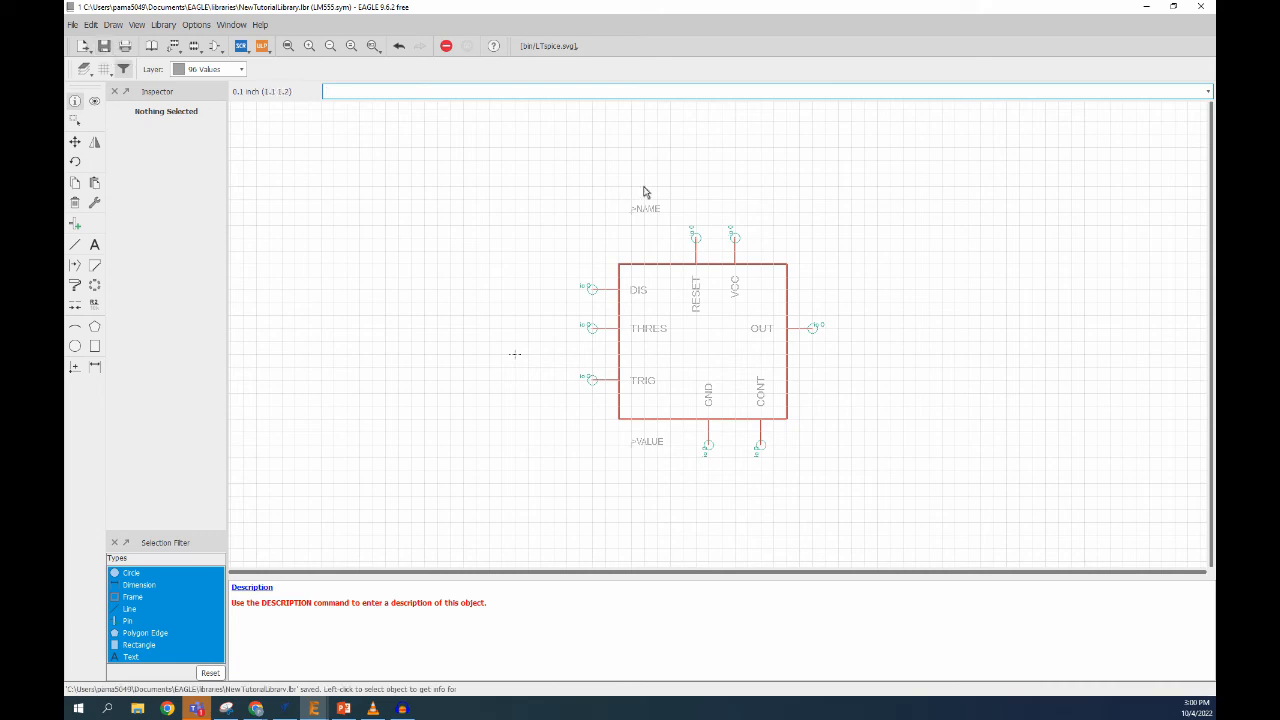
click(1197, 7)
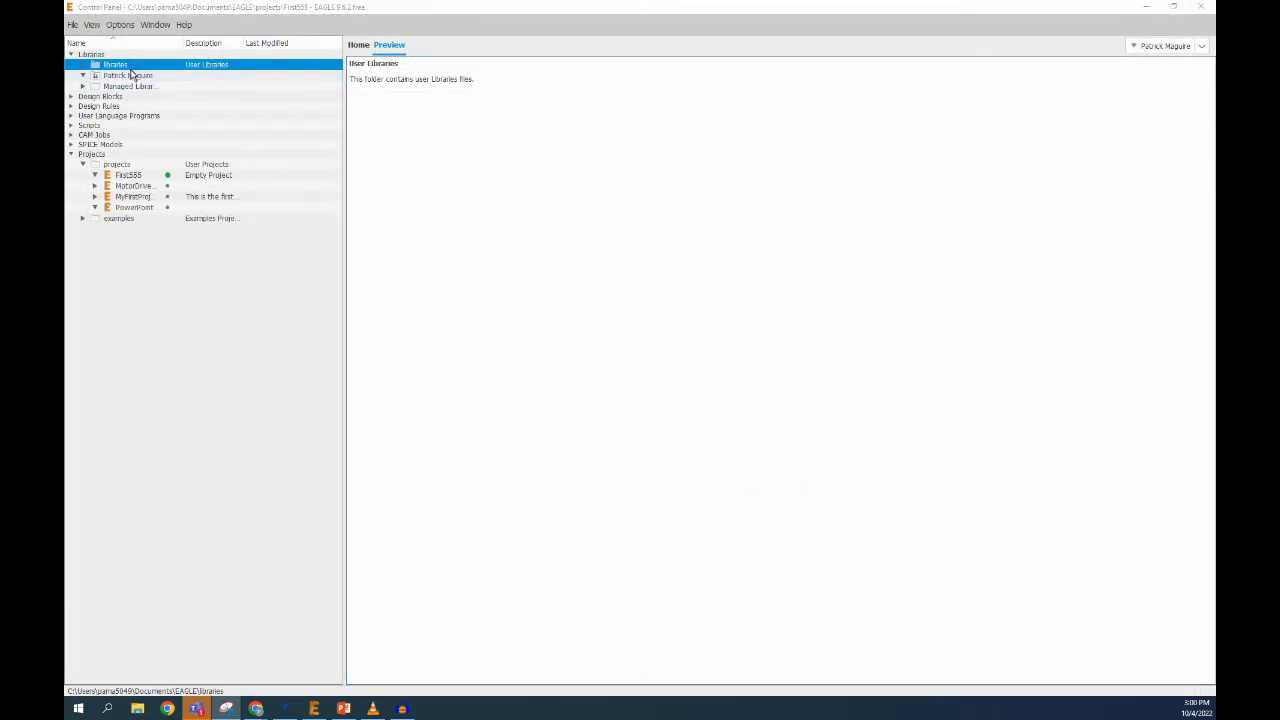
click(93, 65)
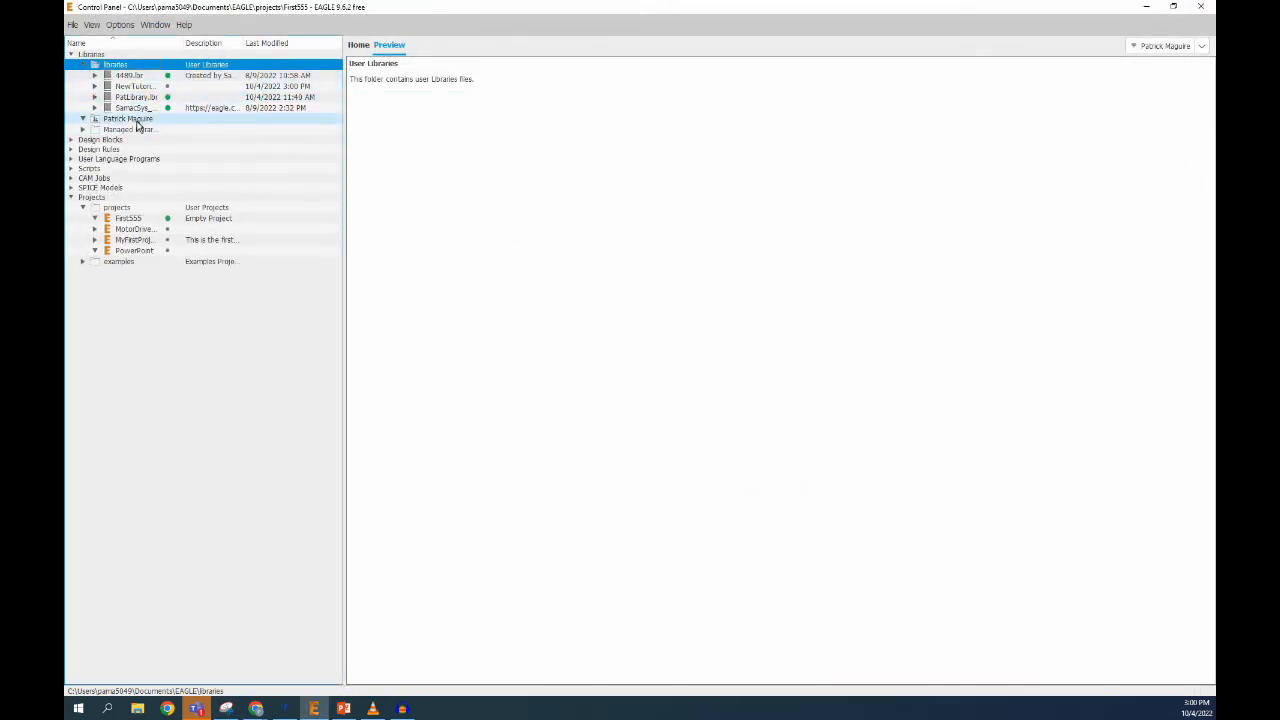
double_click(133, 86)
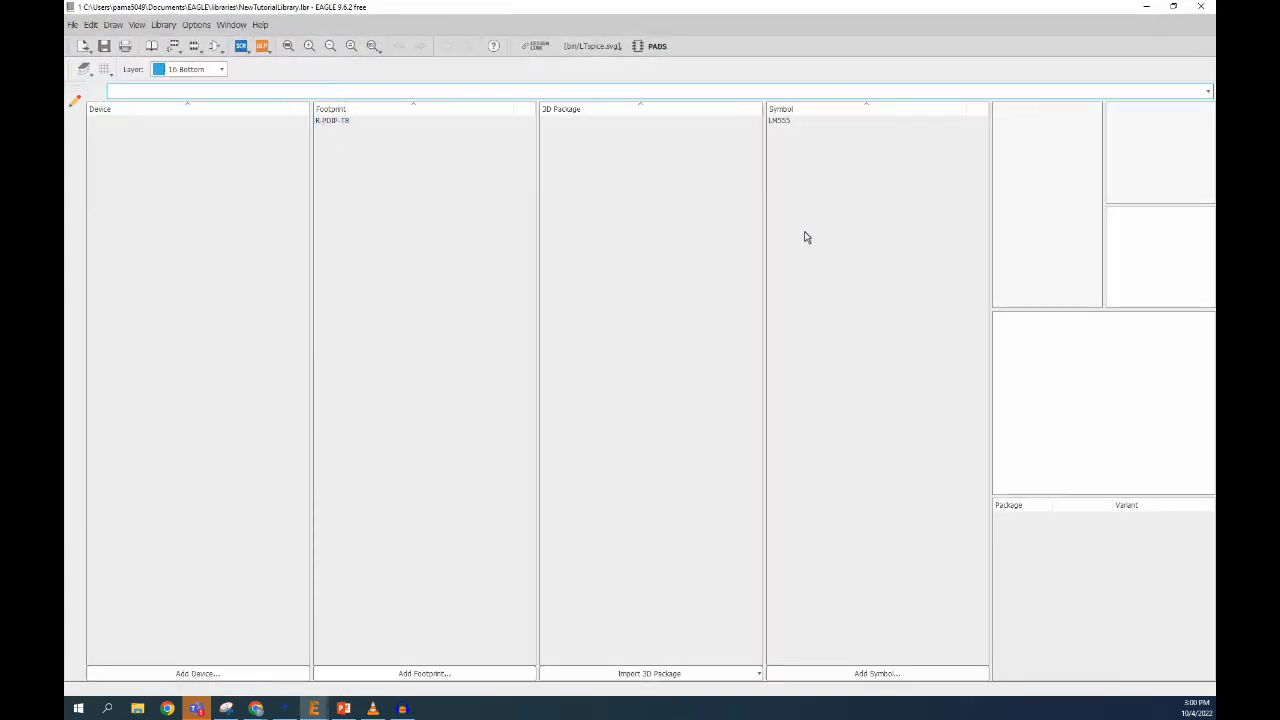
- Preview the LM555 symbol and the R-PDIP-T8 footprint in the library overview
click(788, 122)
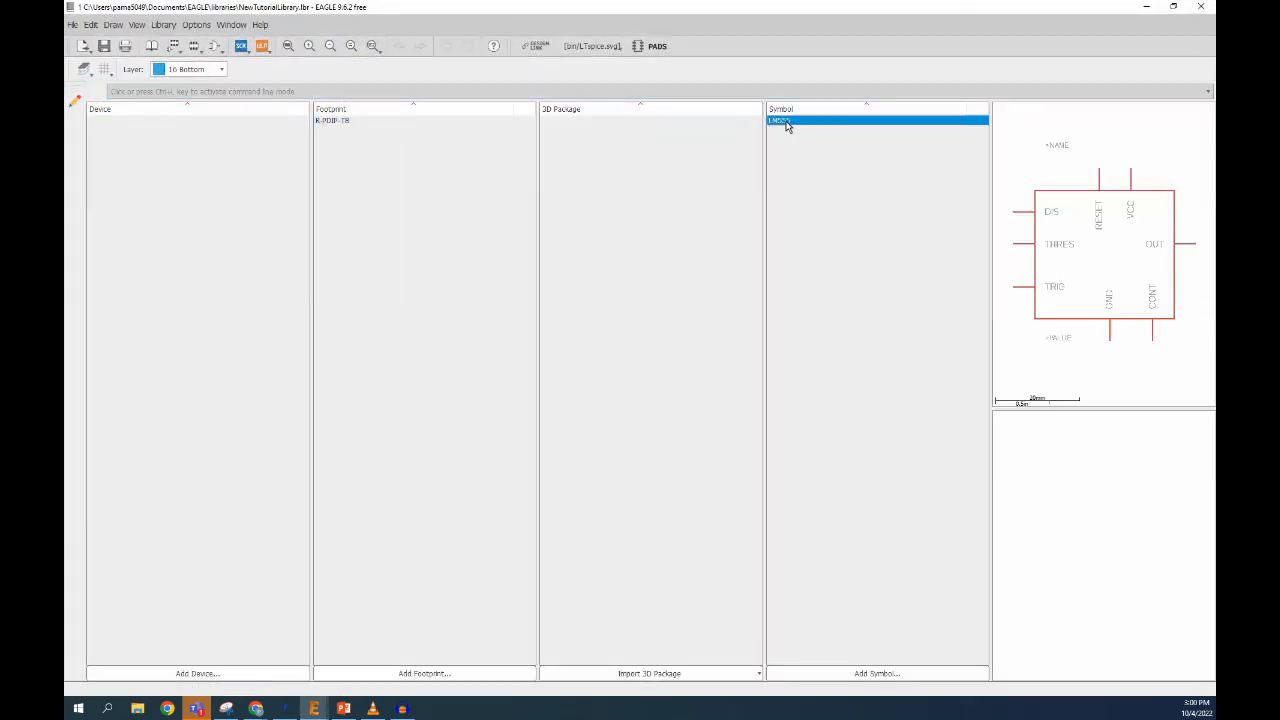
click(343, 121)
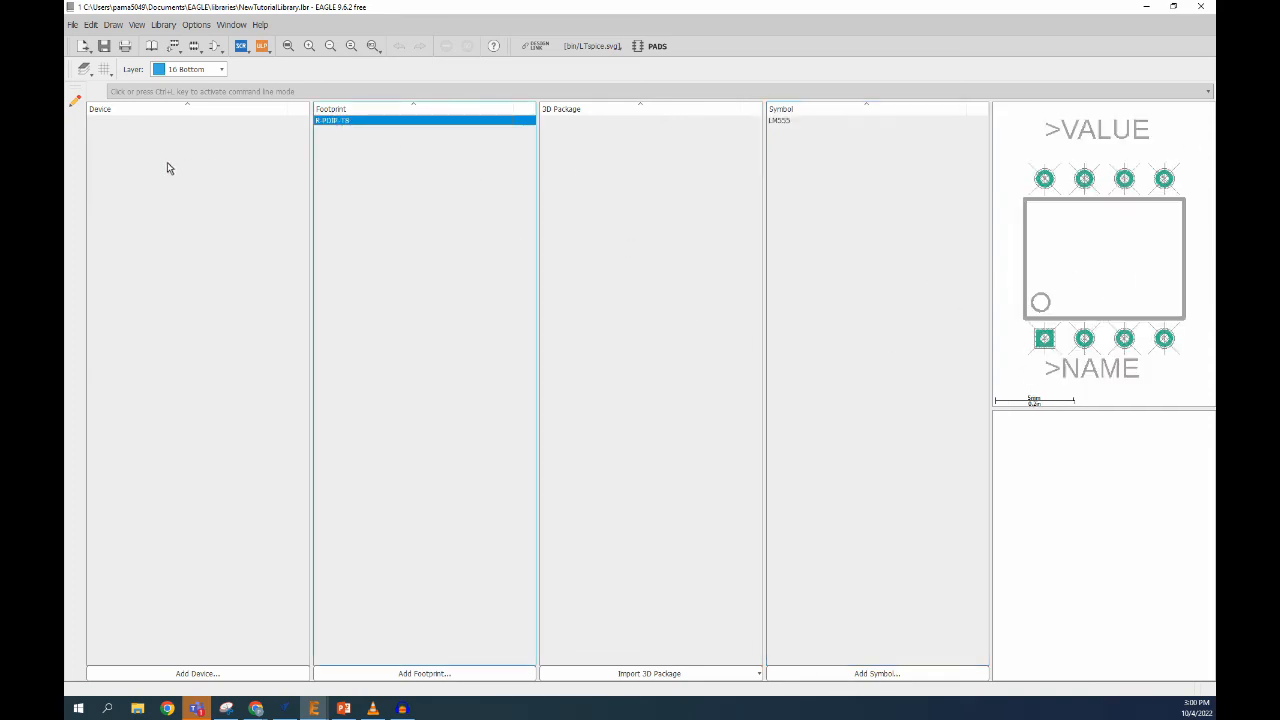
click(105, 125)
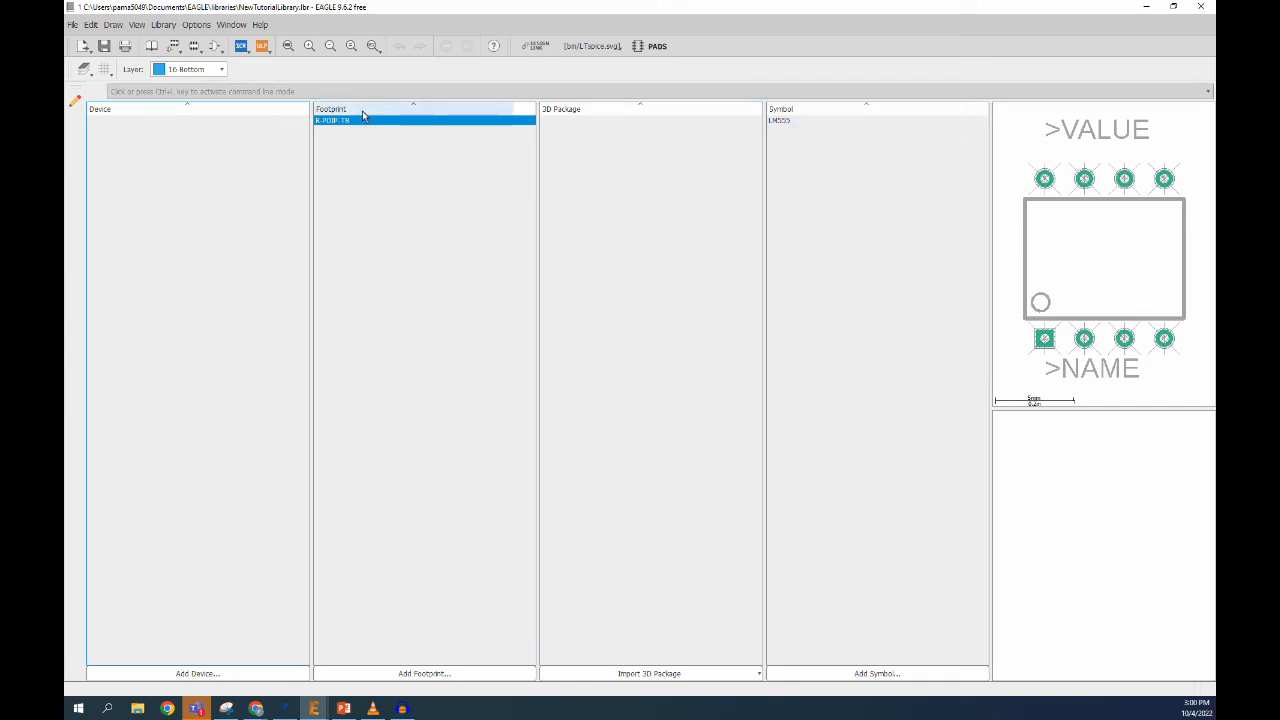
- Create a new device named LM555 in the library
click(174, 50)
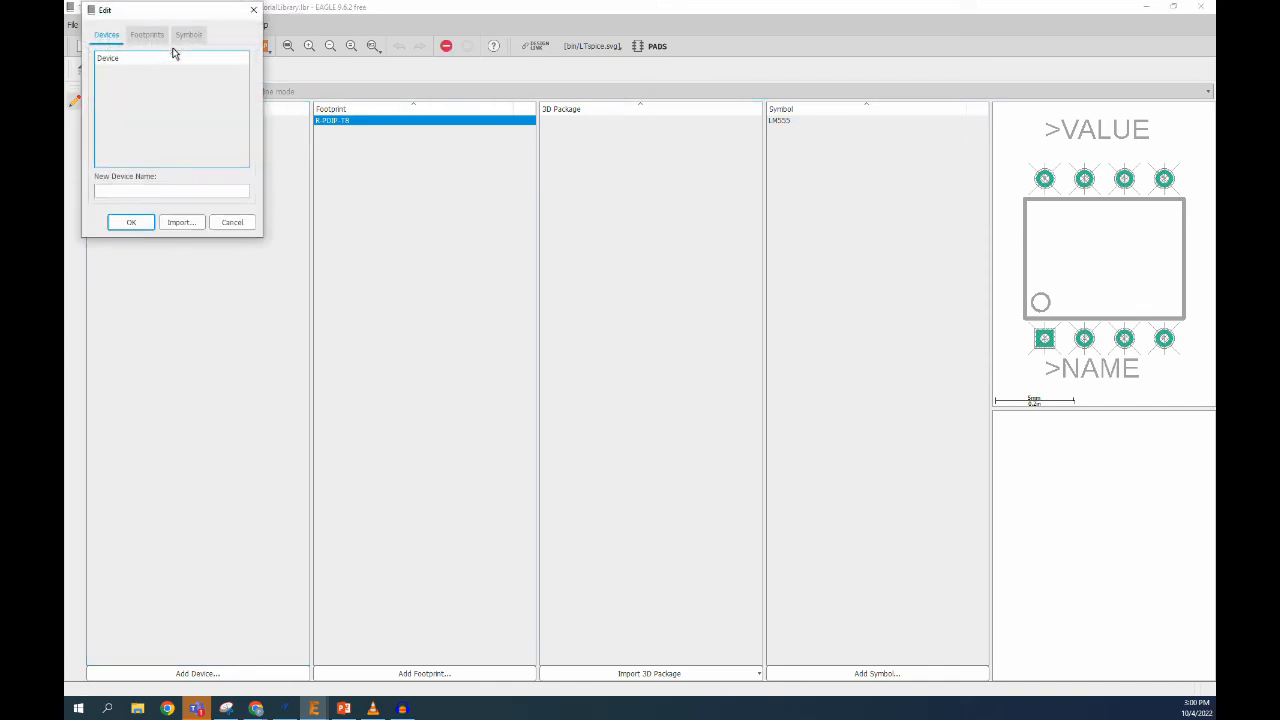
click(136, 194)
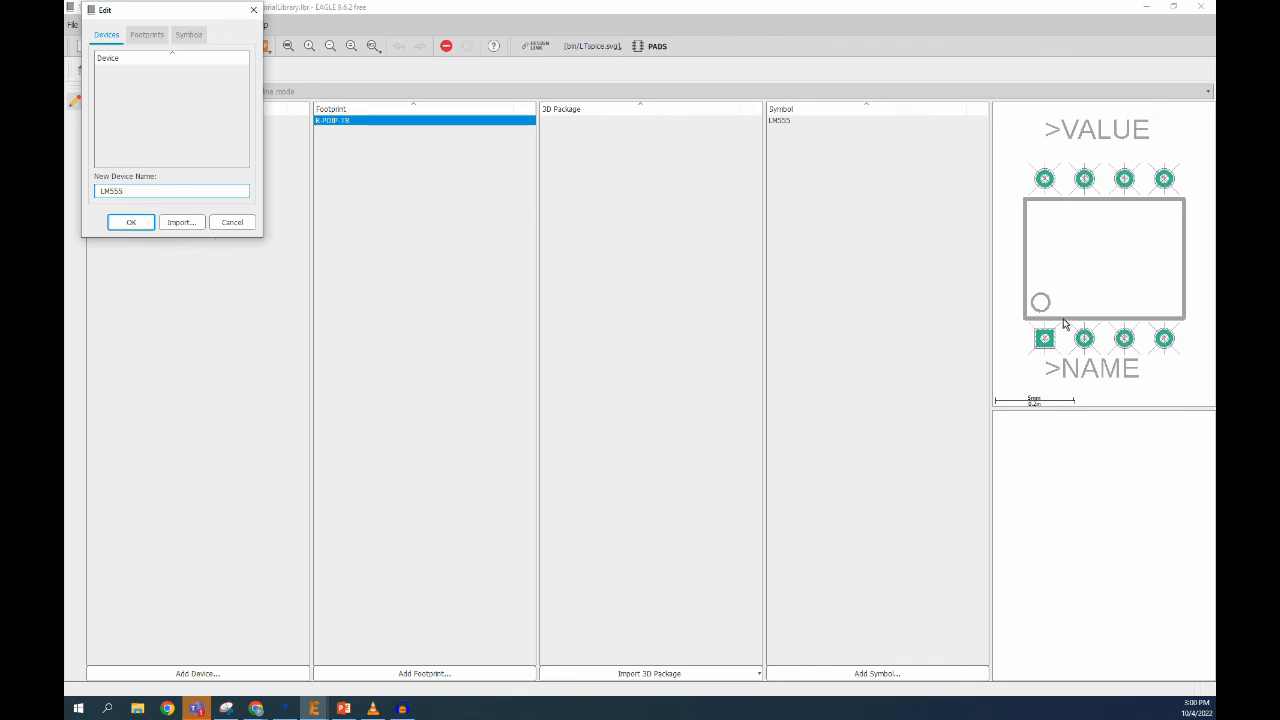
click(132, 222)
click(128, 243)
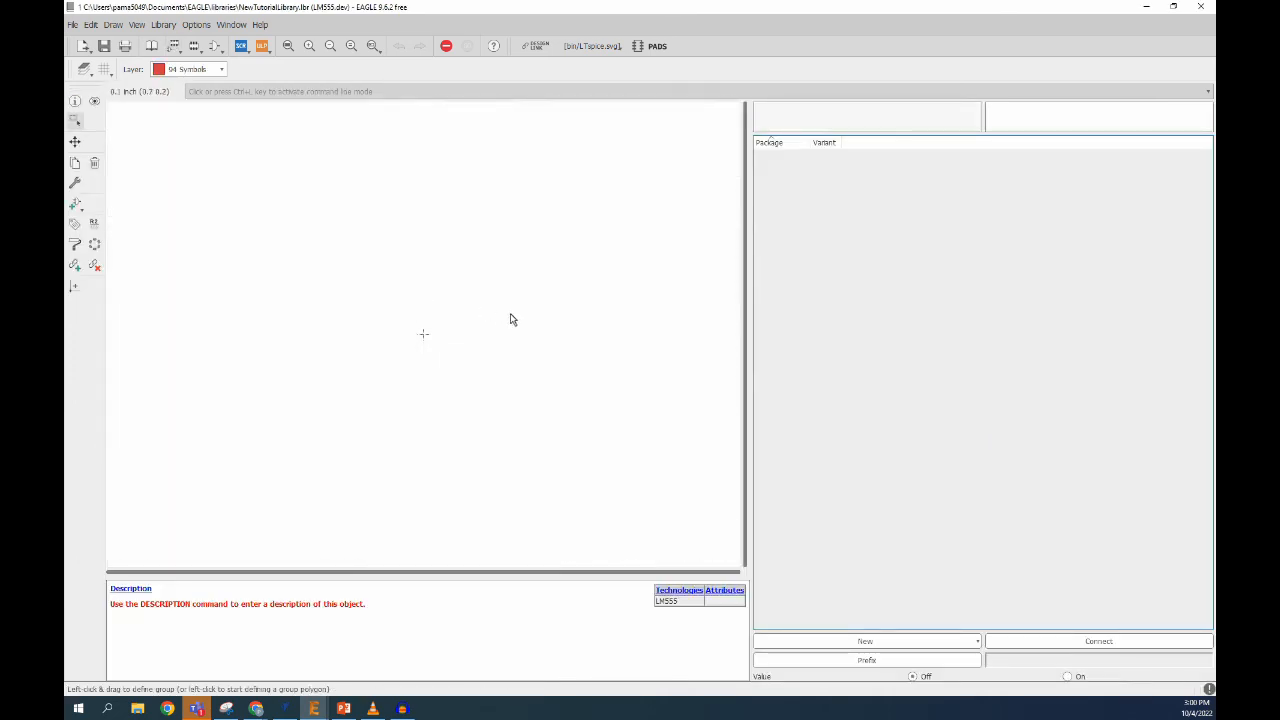
- Add the local R-PDIP-T8 package as the device's unnamed variant and enlarge its footprint preview
click(896, 643)
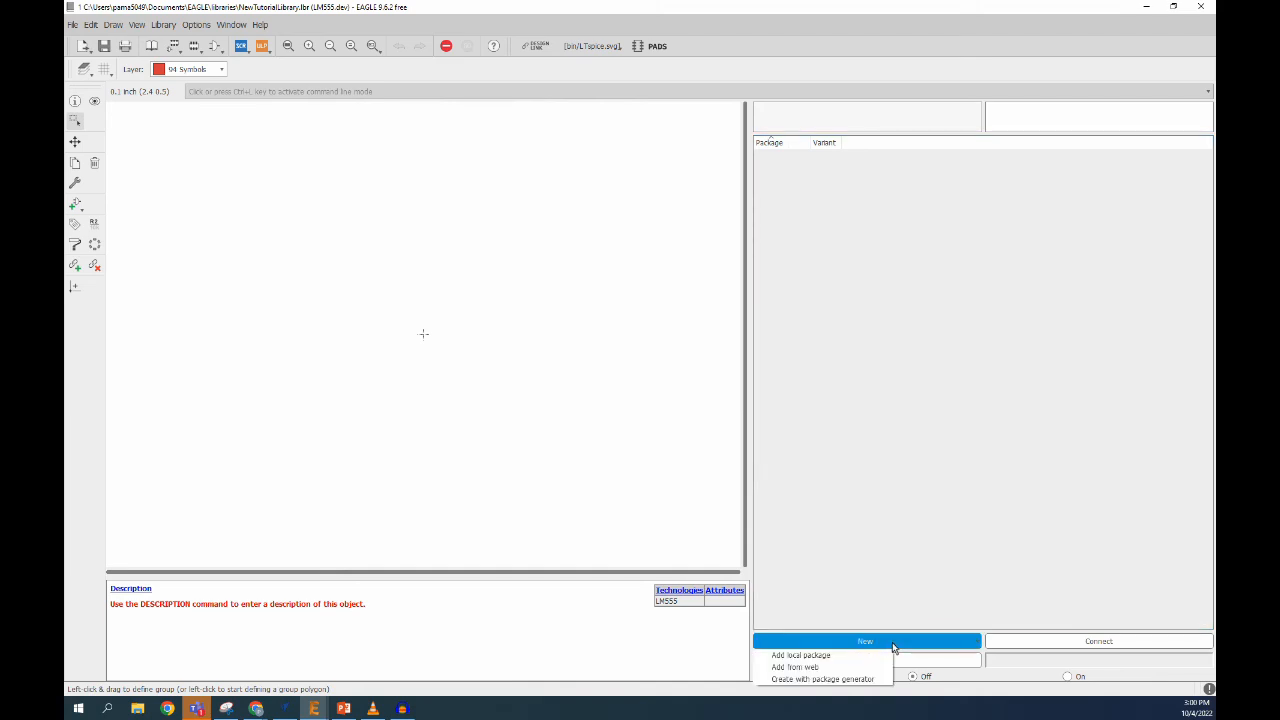
click(842, 656)
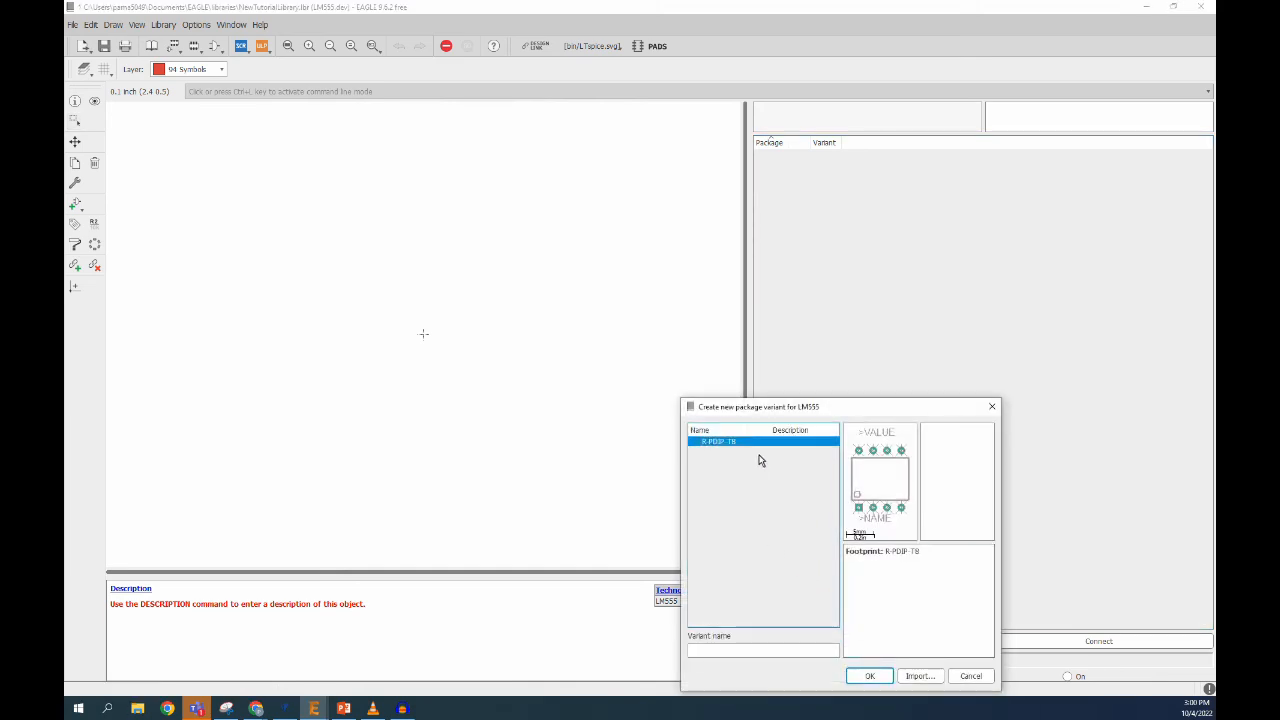
click(869, 676)
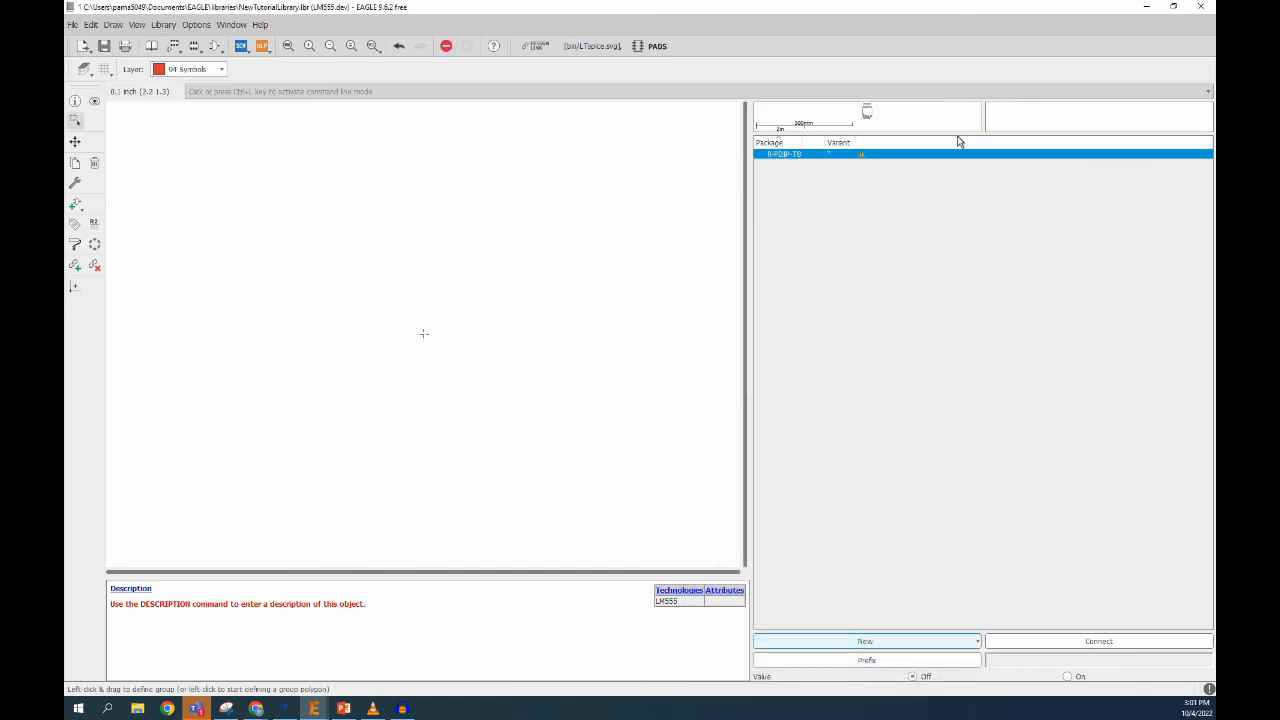
drag(960, 137, 968, 380)
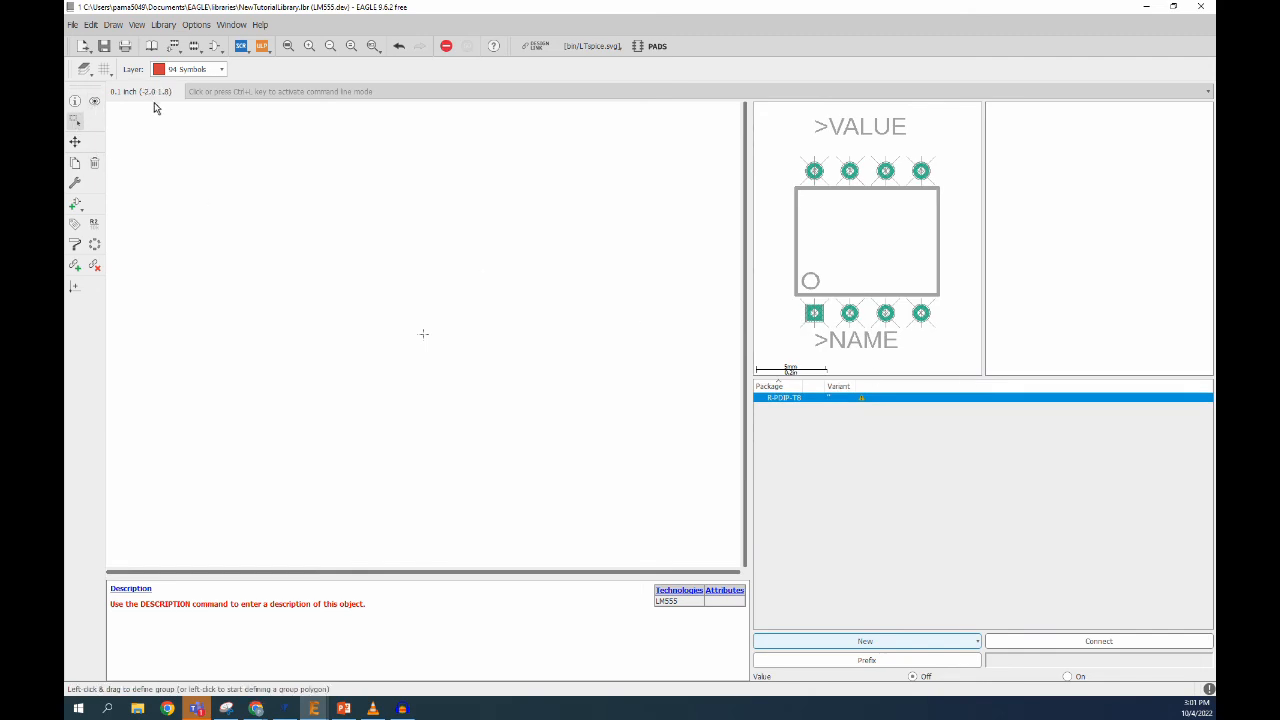
- Add the LM555 symbol to the device, placing its outline around the drawing origin
click(74, 206)
click(94, 63)
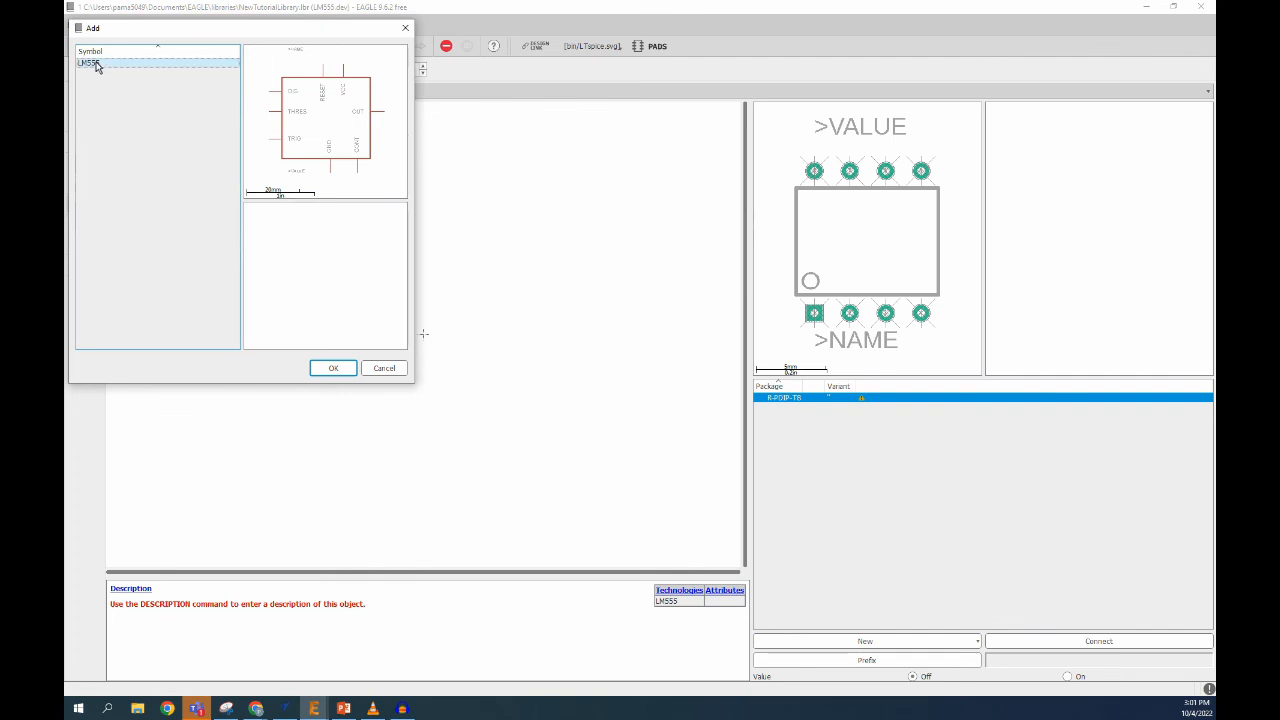
click(333, 368)
click(300, 355)
key(Escape)
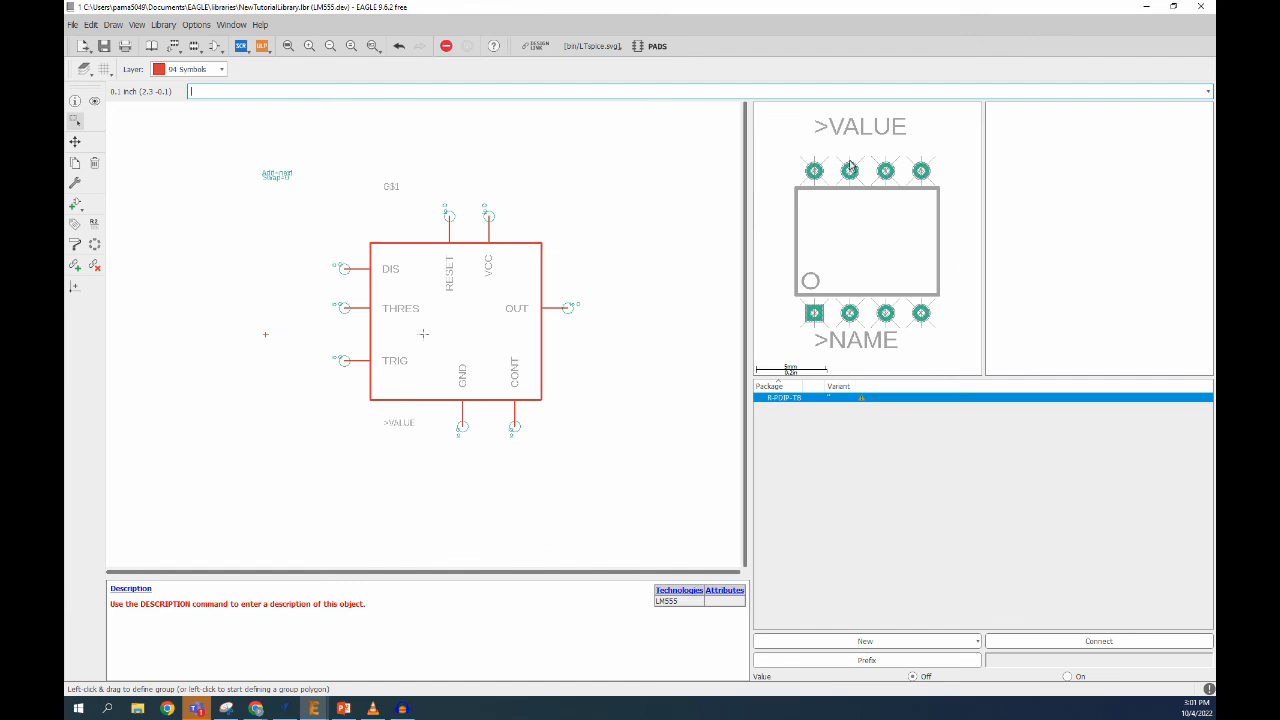
- Open the pin-to-pad connections for the R-PDIP-T8 package and switch to the LM555 datasheet's pin configuration in Chrome
click(1025, 641)
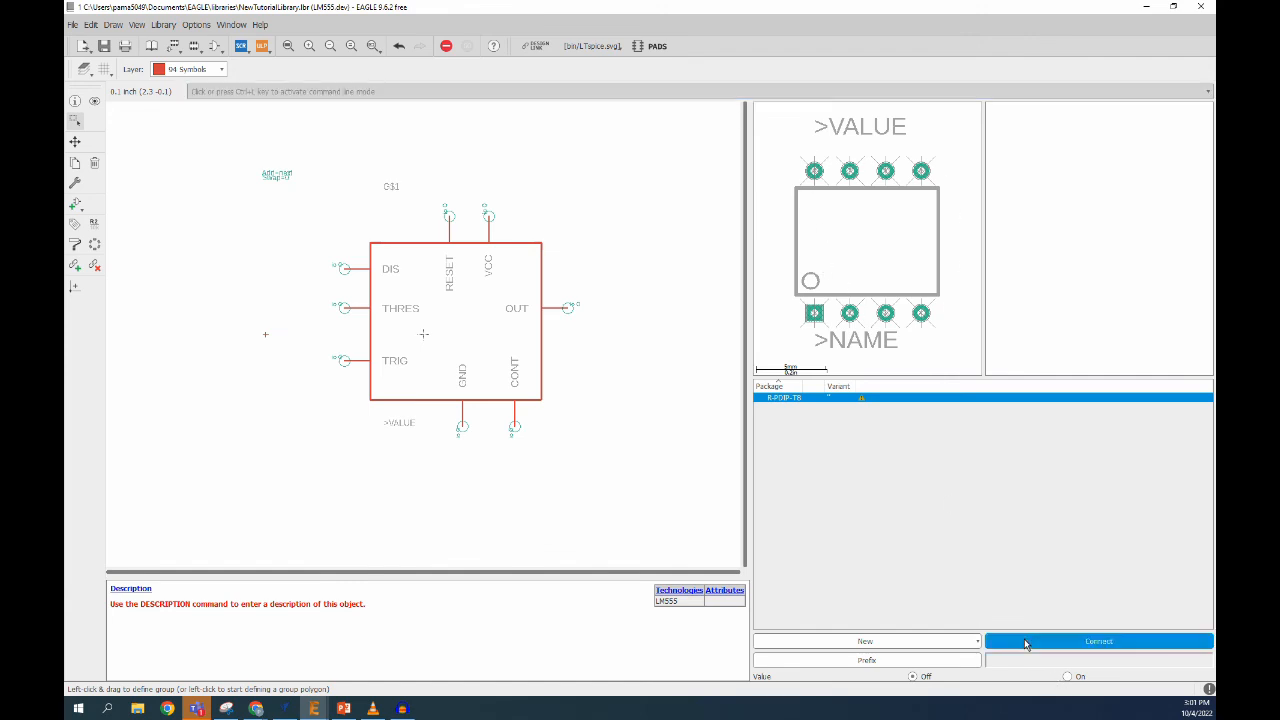
drag(893, 483, 838, 376)
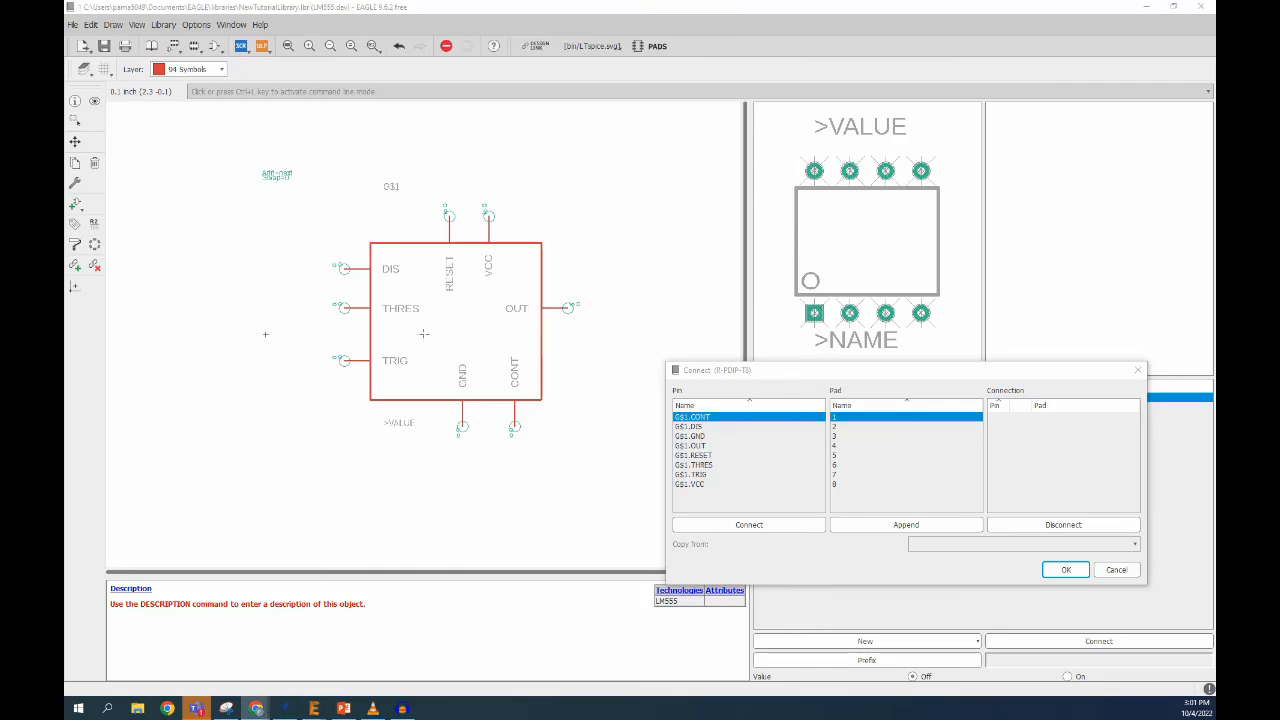
drag(700, 1, 538, 1)
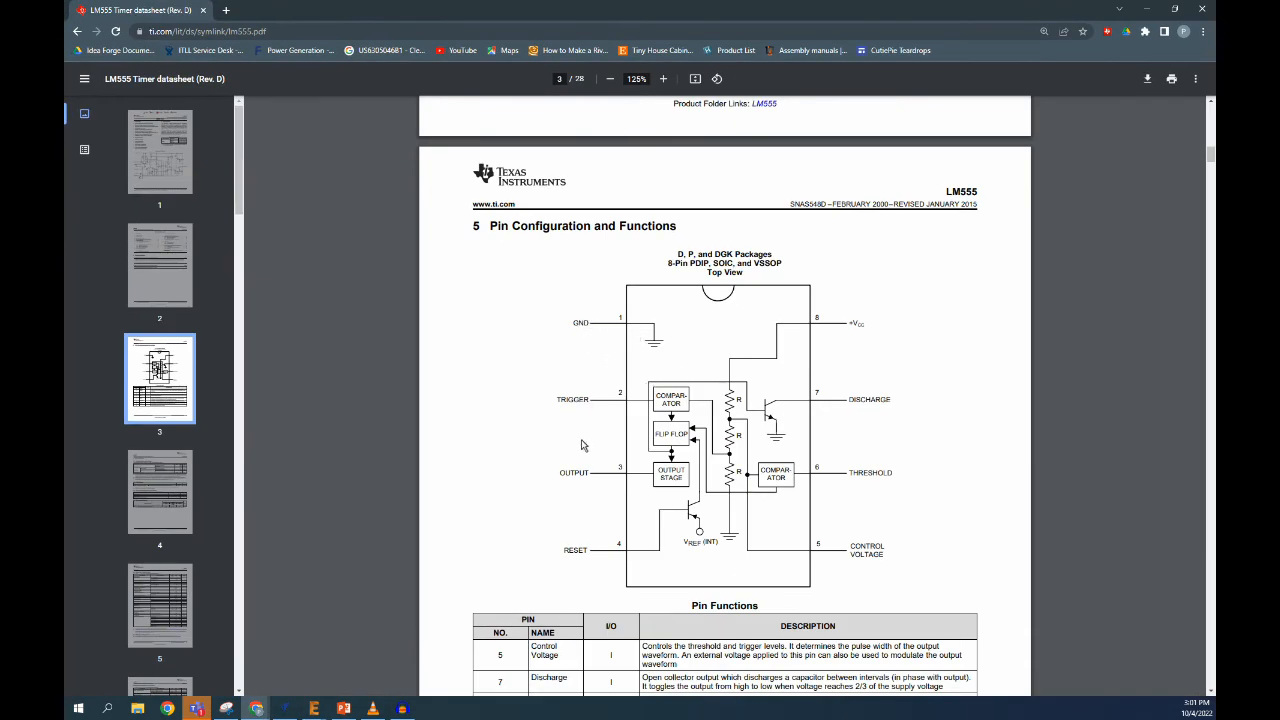
- Return to EAGLE and connect the GND pin to pad 1, TRIG to pad 2, OUT to pad 3 and RESET to pad 4
drag(564, 13, 1215, 80)
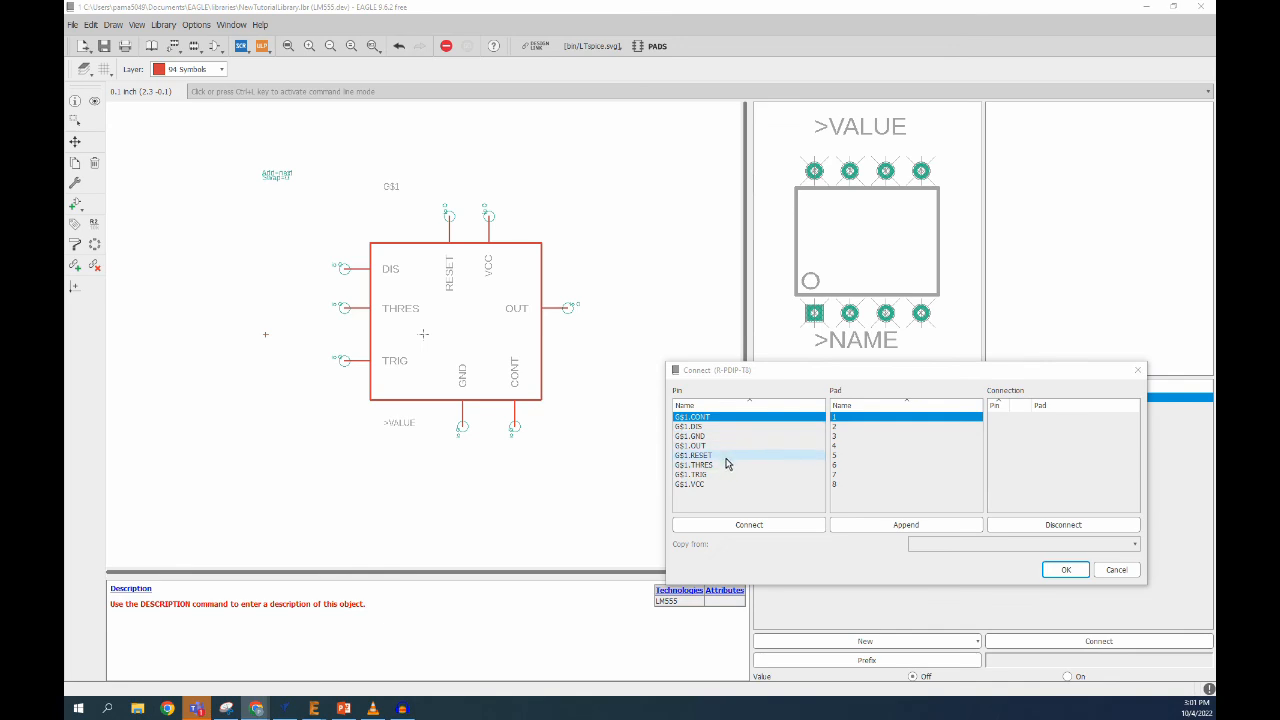
click(694, 437)
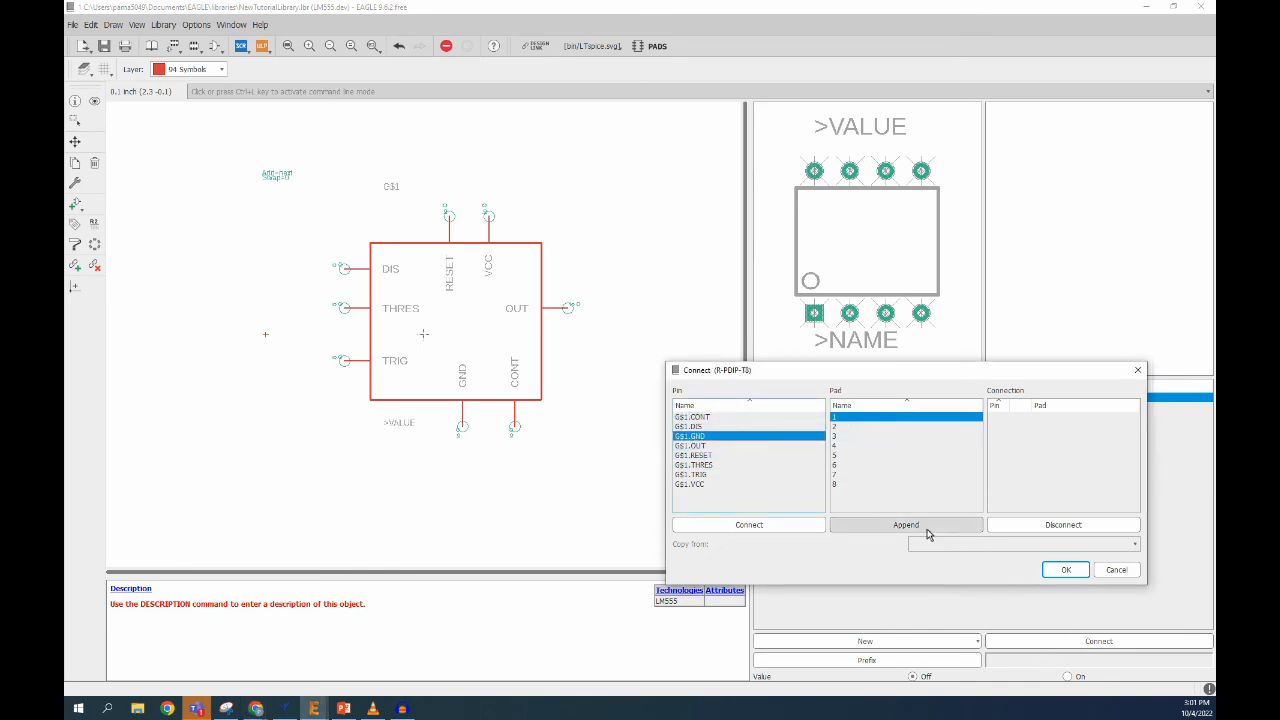
click(749, 525)
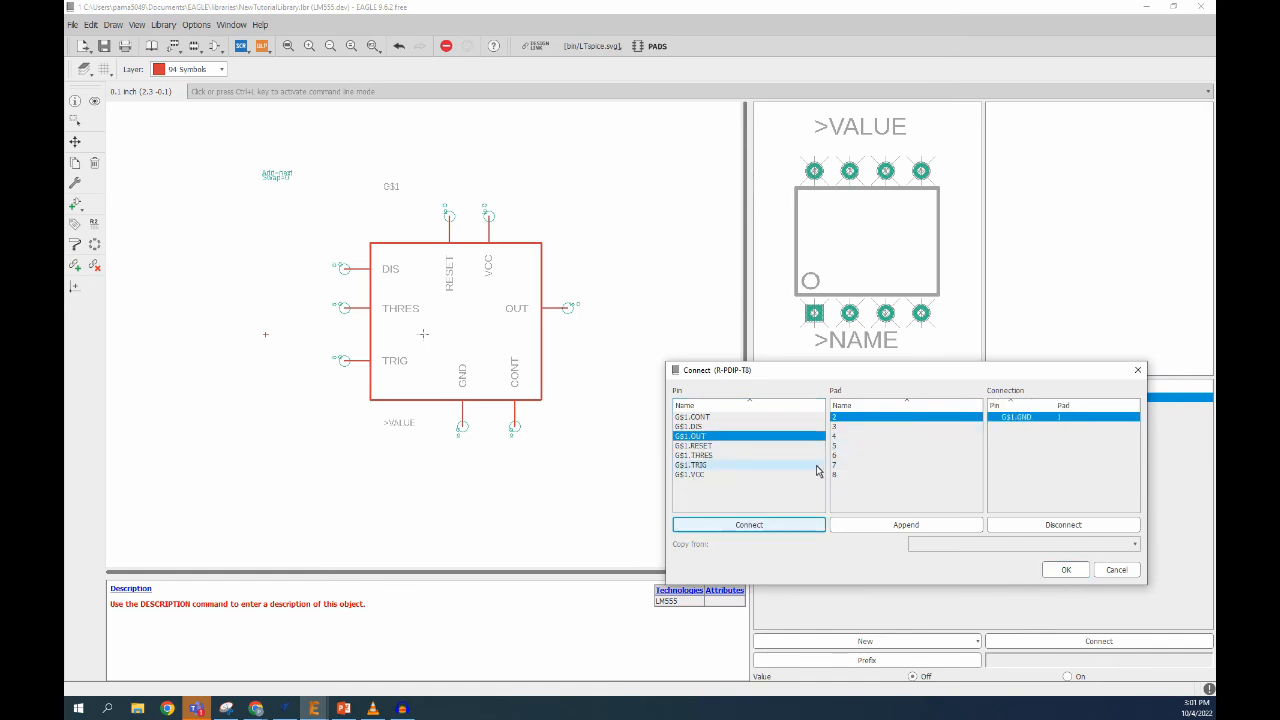
click(703, 466)
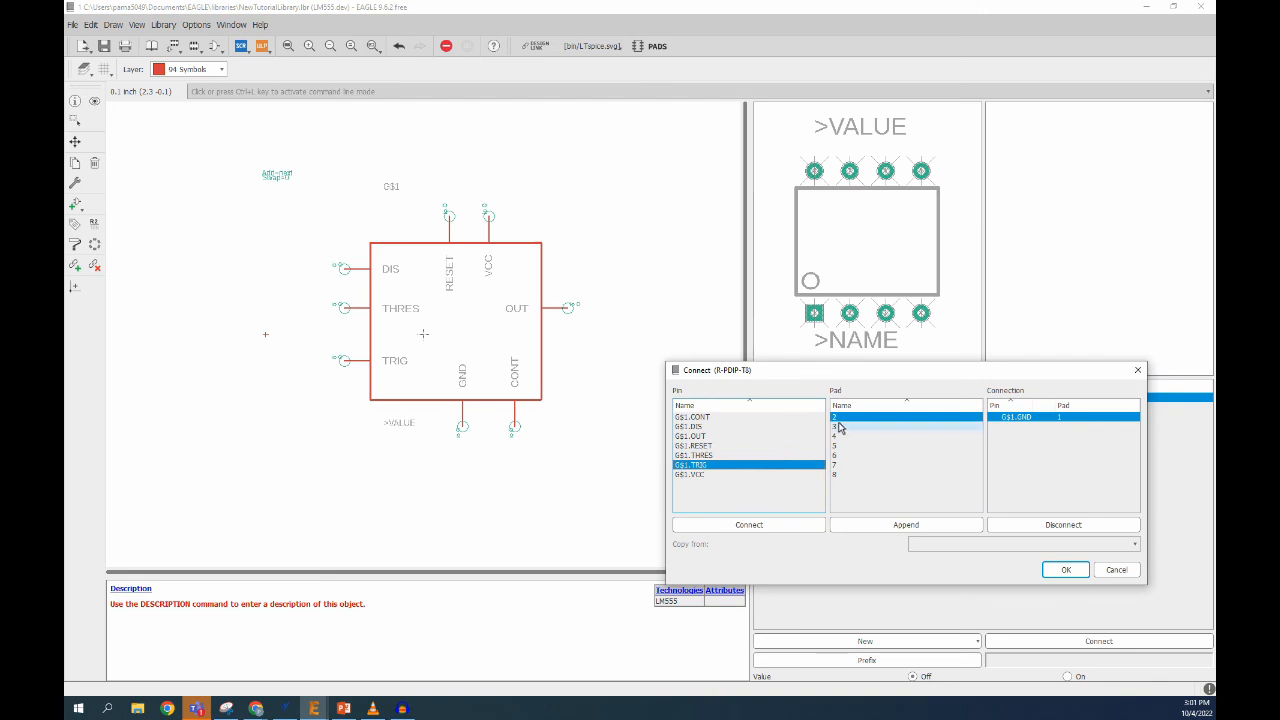
click(790, 529)
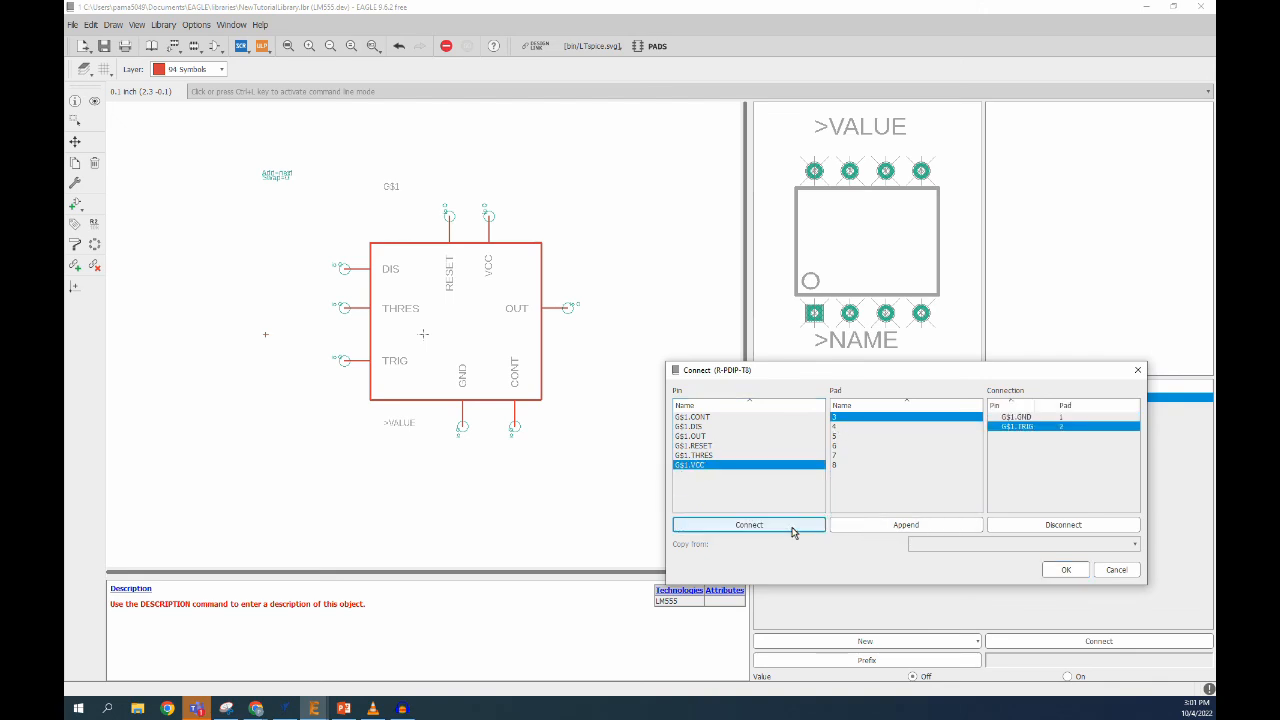
click(706, 437)
click(738, 526)
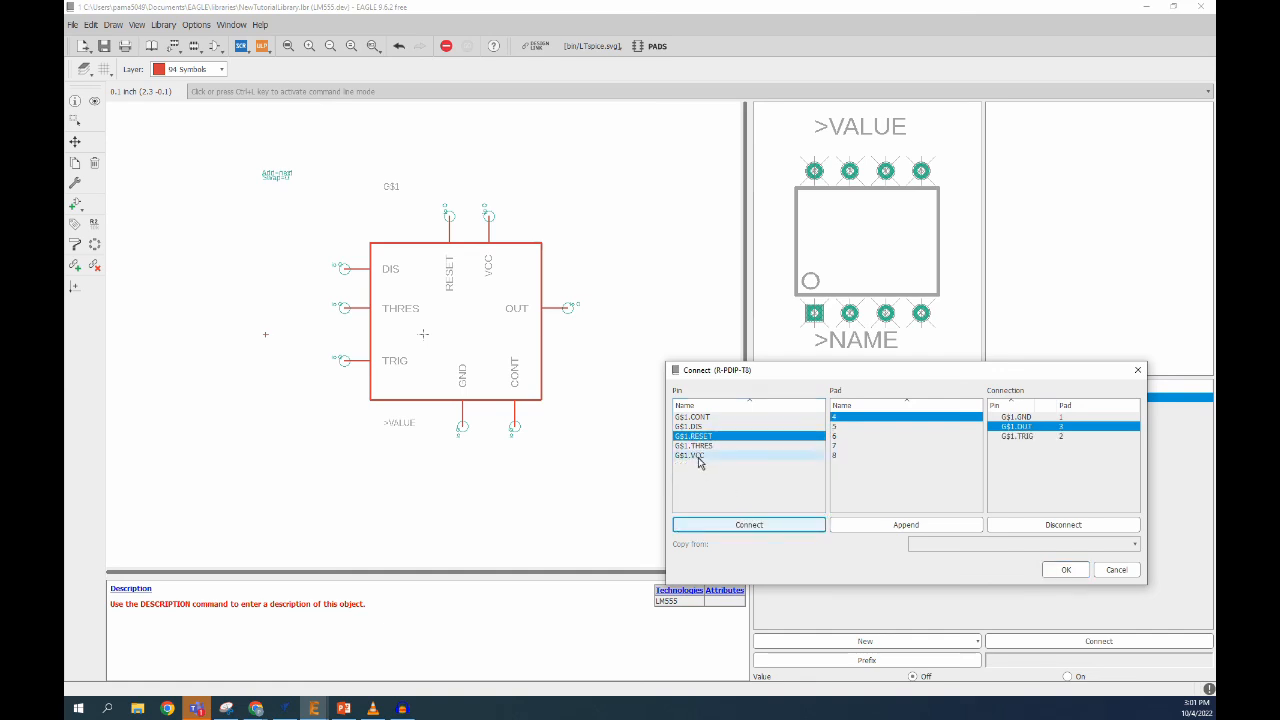
click(741, 527)
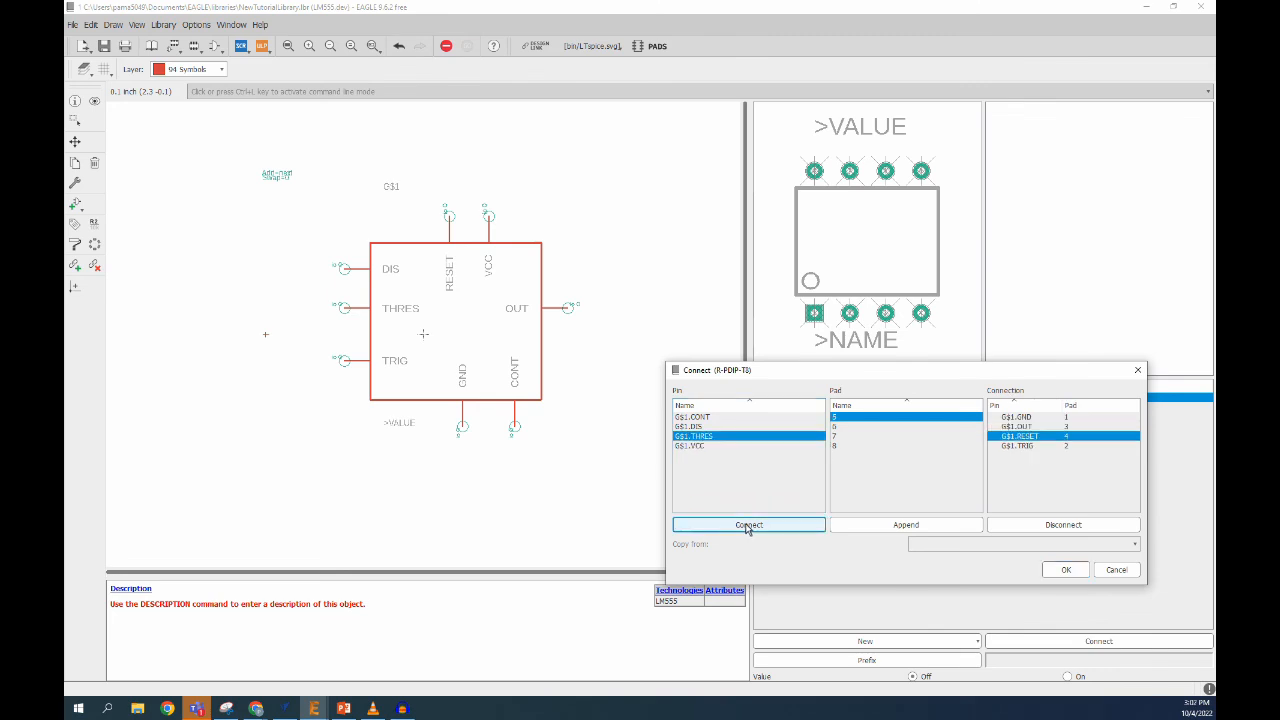
- Connect CONT to pad 5, THRES to 6, DIS to 7 and VCC to 8, then sort the connections by pad and accept them
click(702, 418)
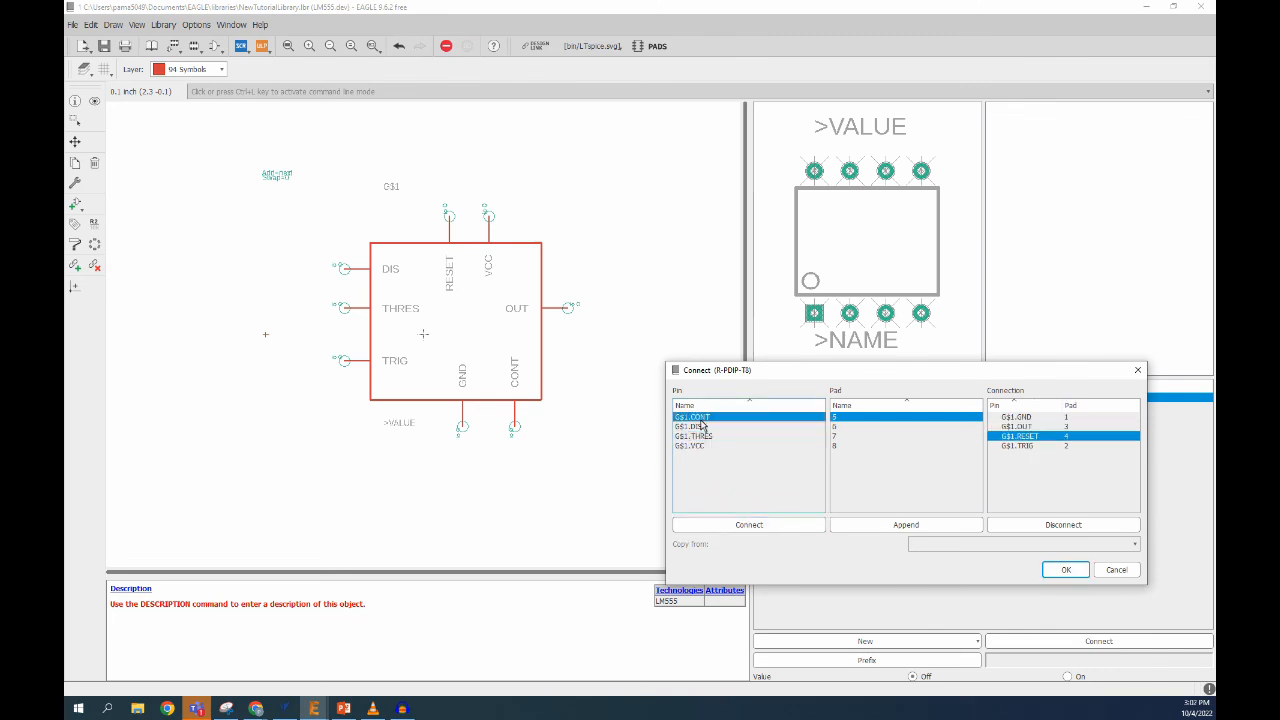
click(737, 527)
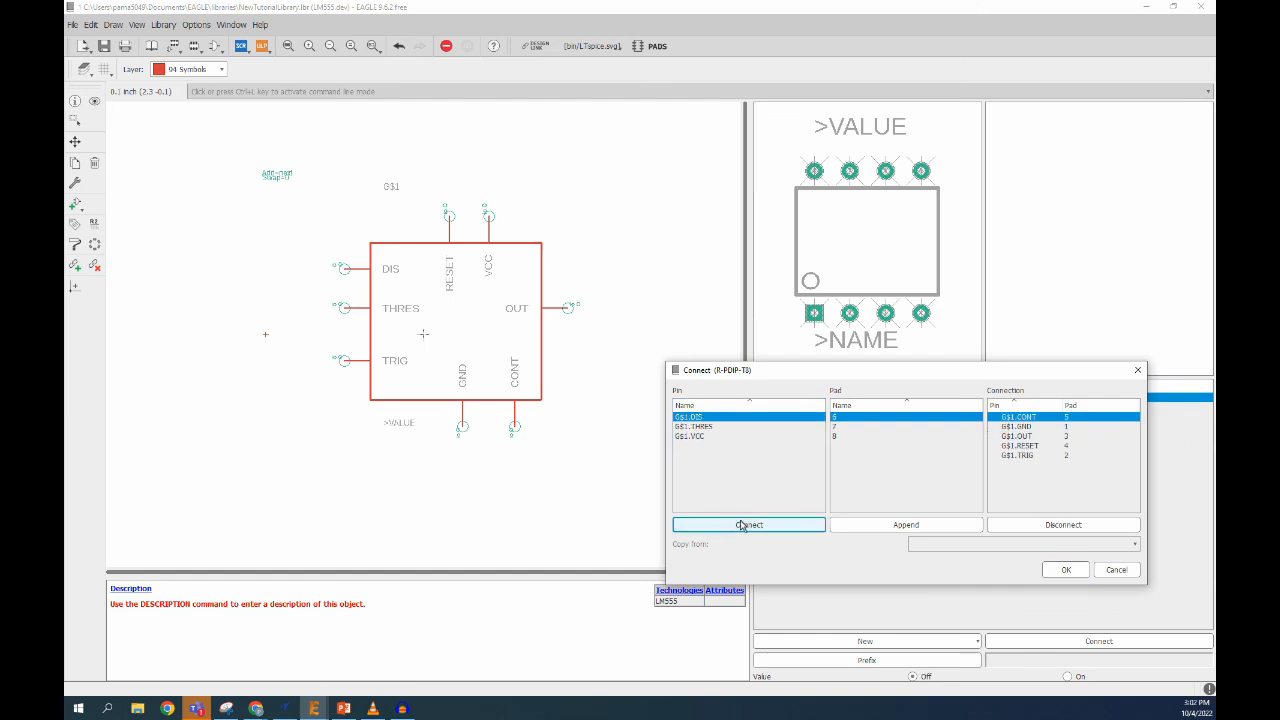
click(704, 427)
click(742, 526)
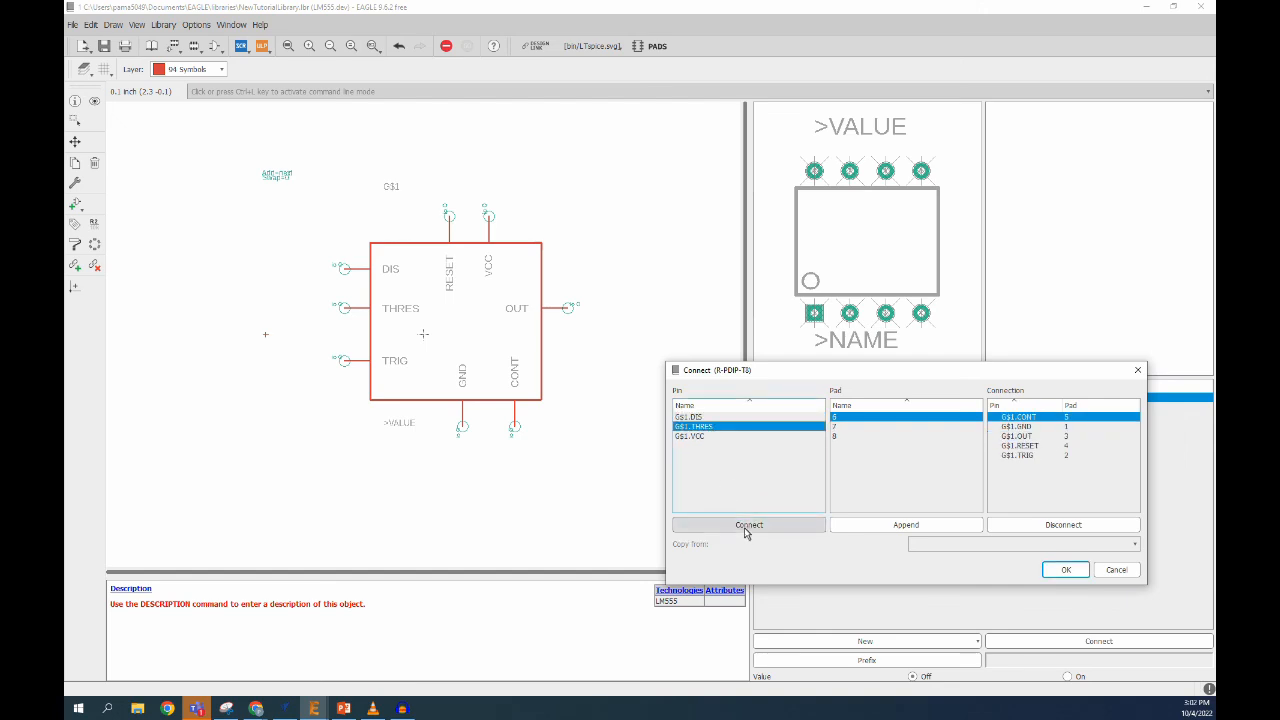
click(700, 417)
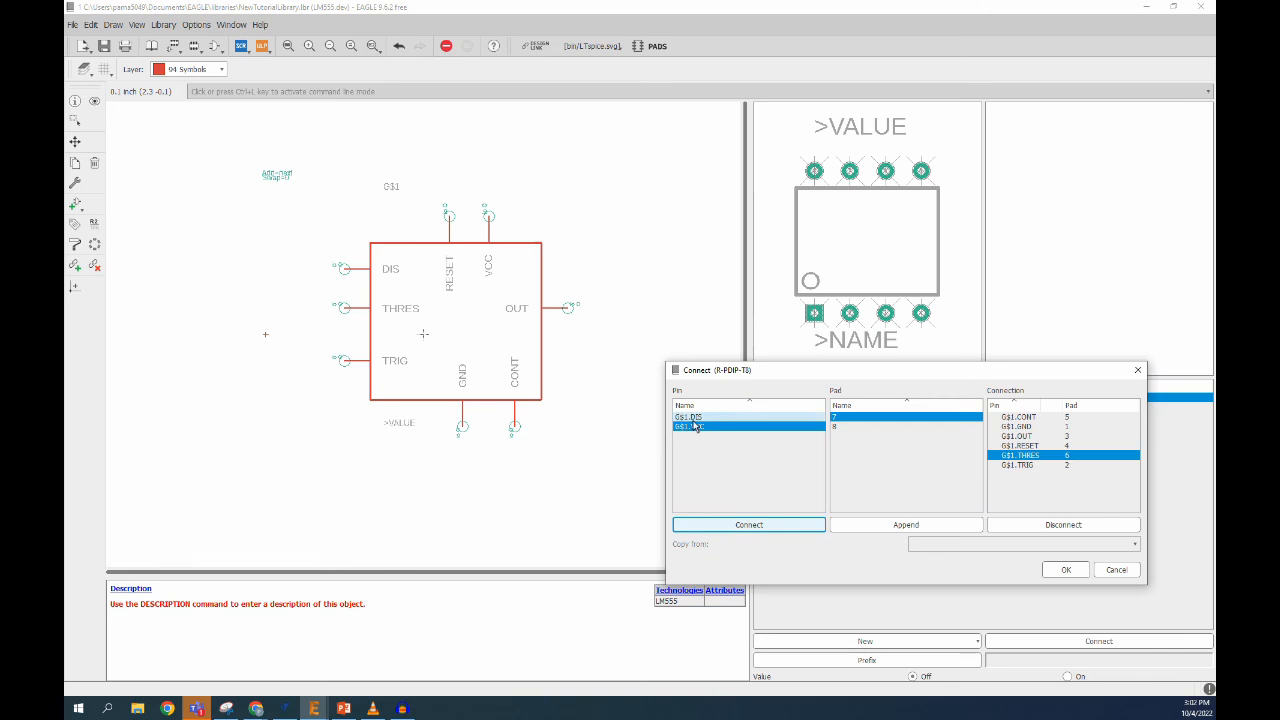
click(742, 526)
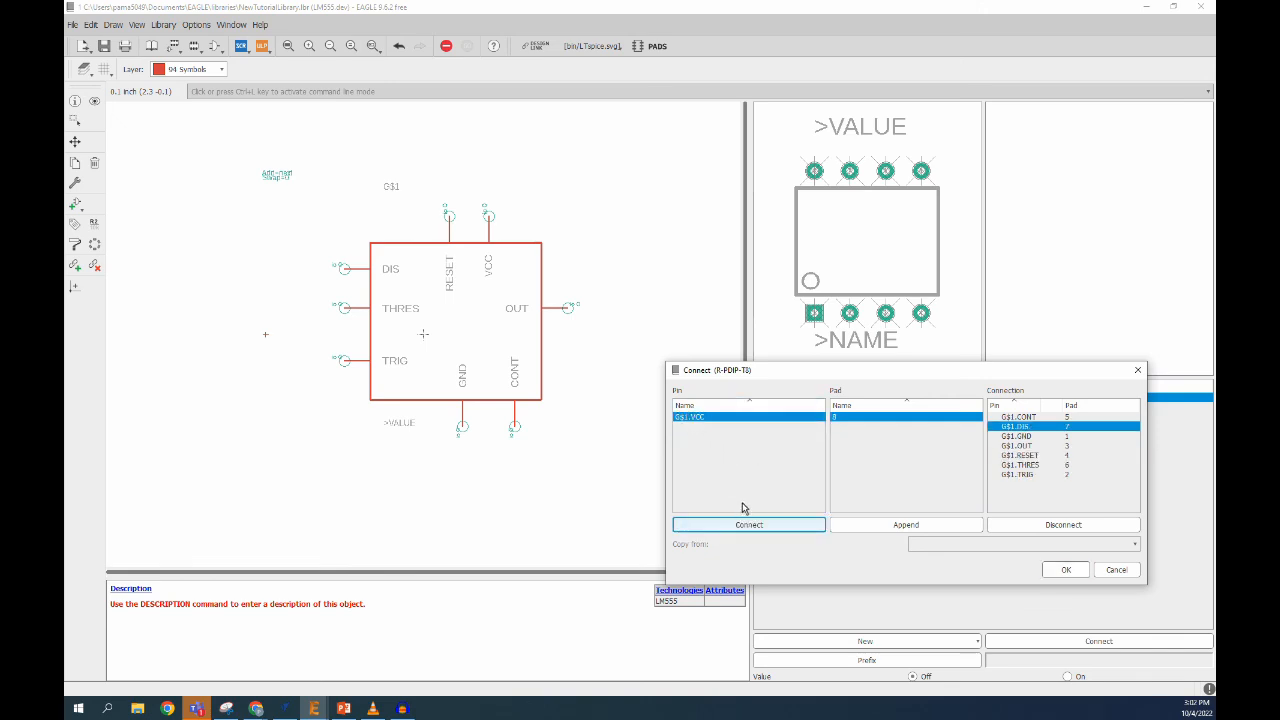
click(740, 526)
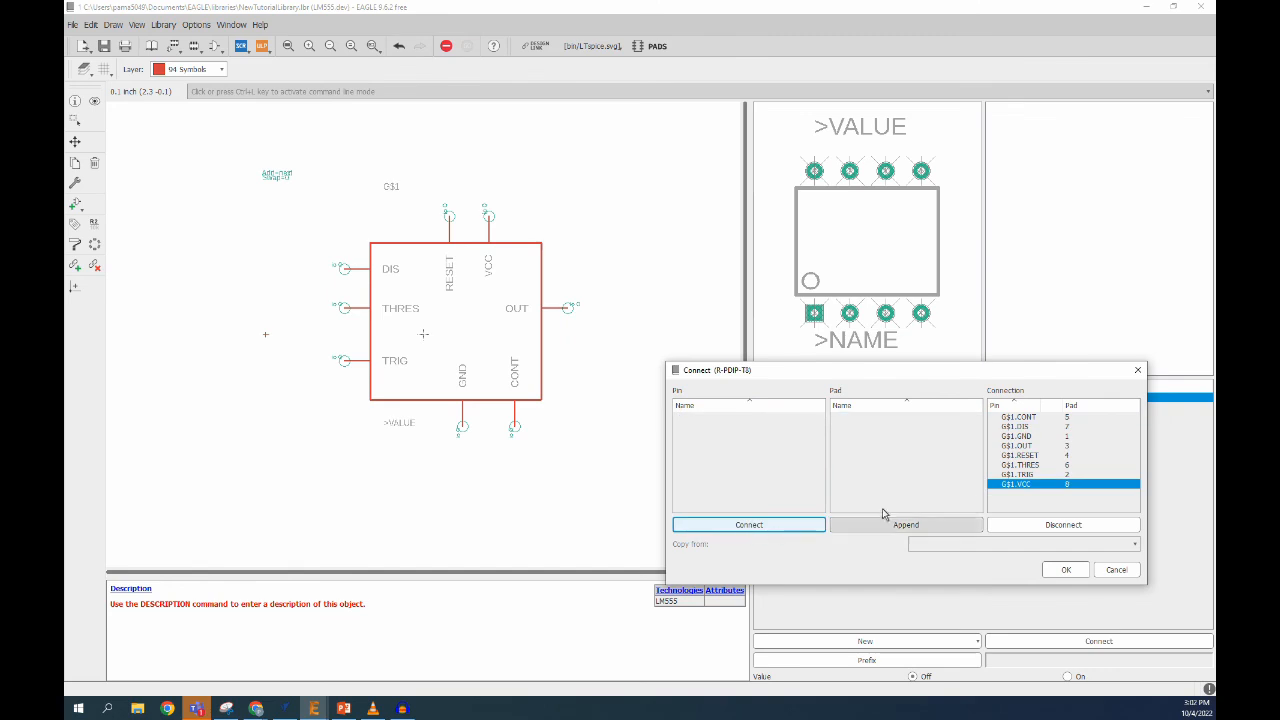
click(1075, 408)
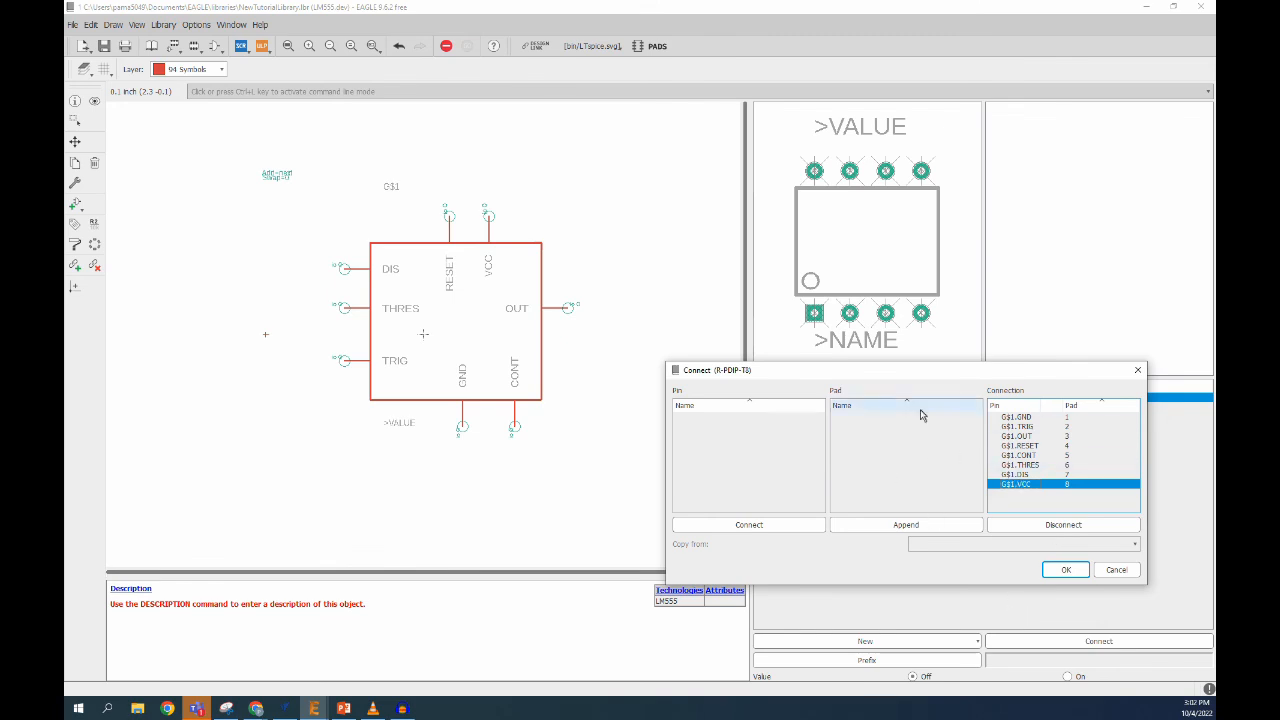
click(1063, 569)
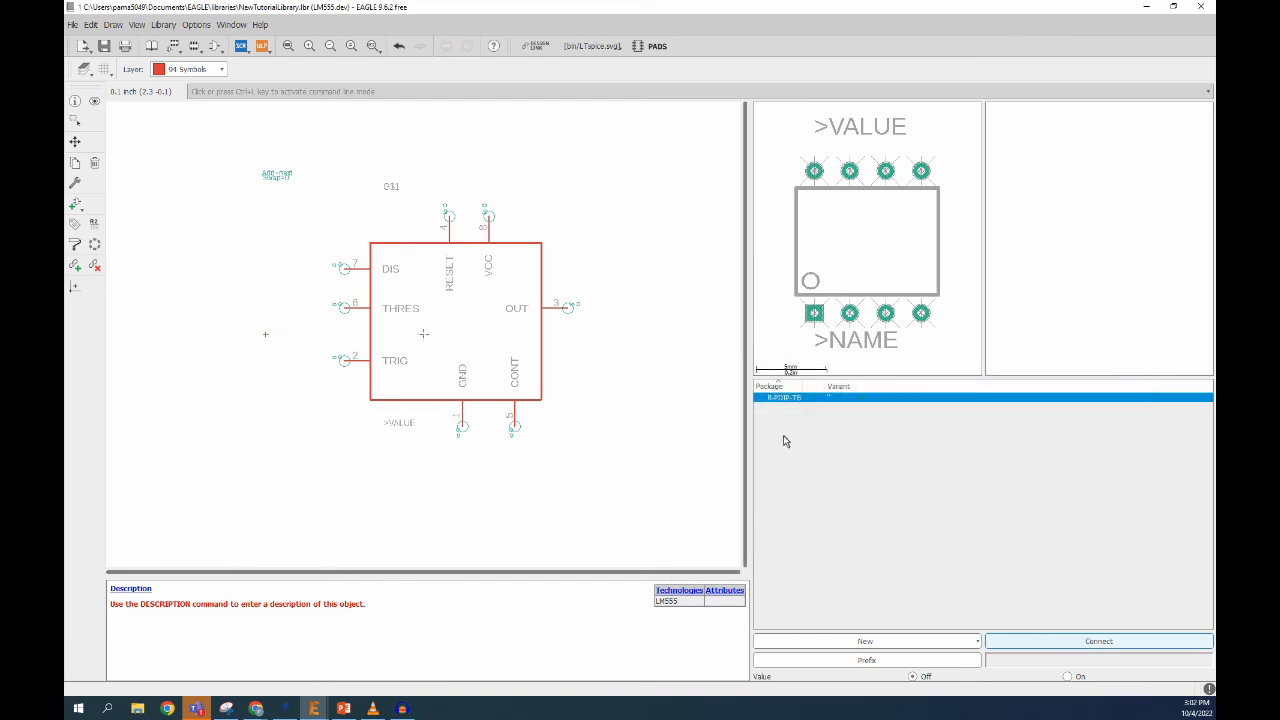
- Save the library and close its editor to return to the Control Panel
click(104, 47)
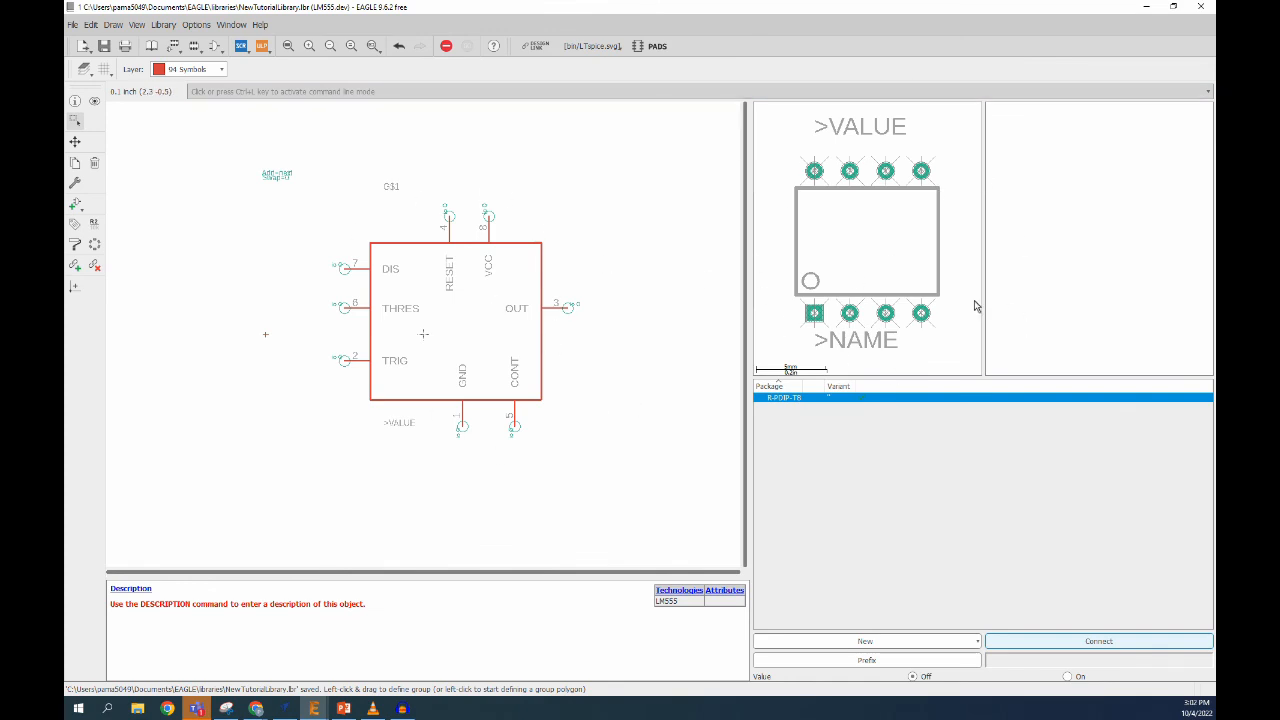
click(1199, 8)
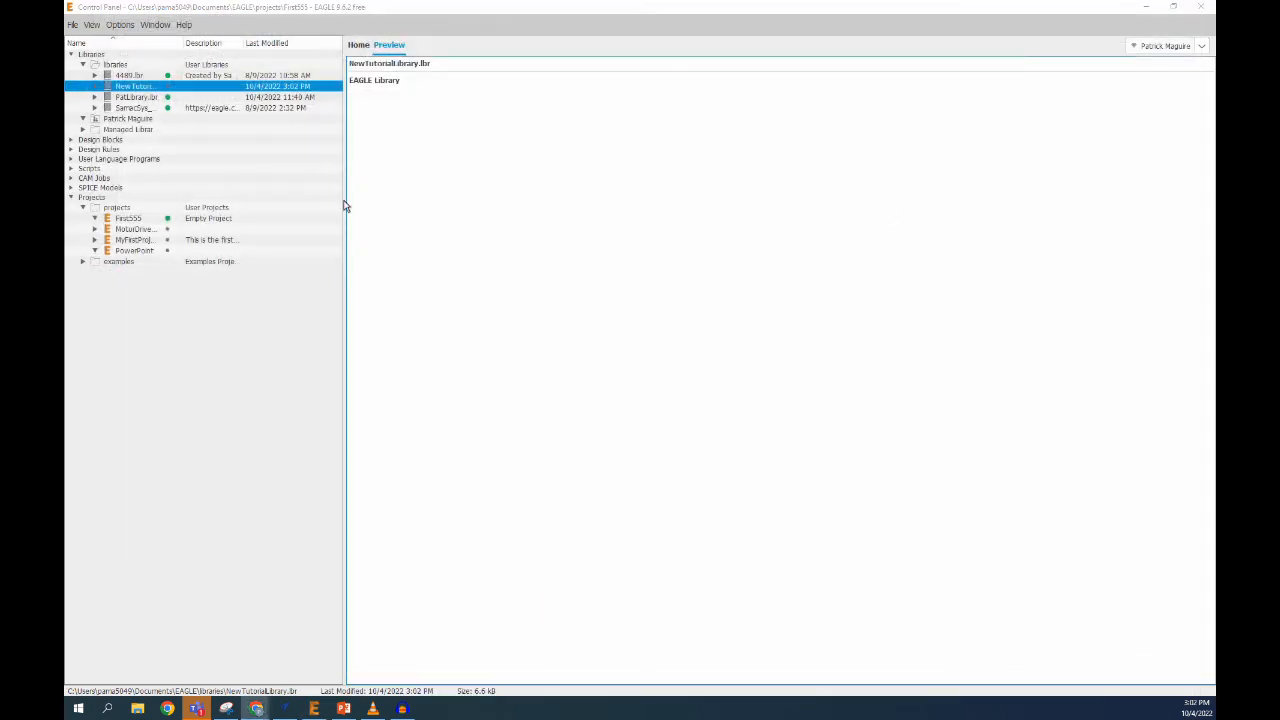
click(170, 93)
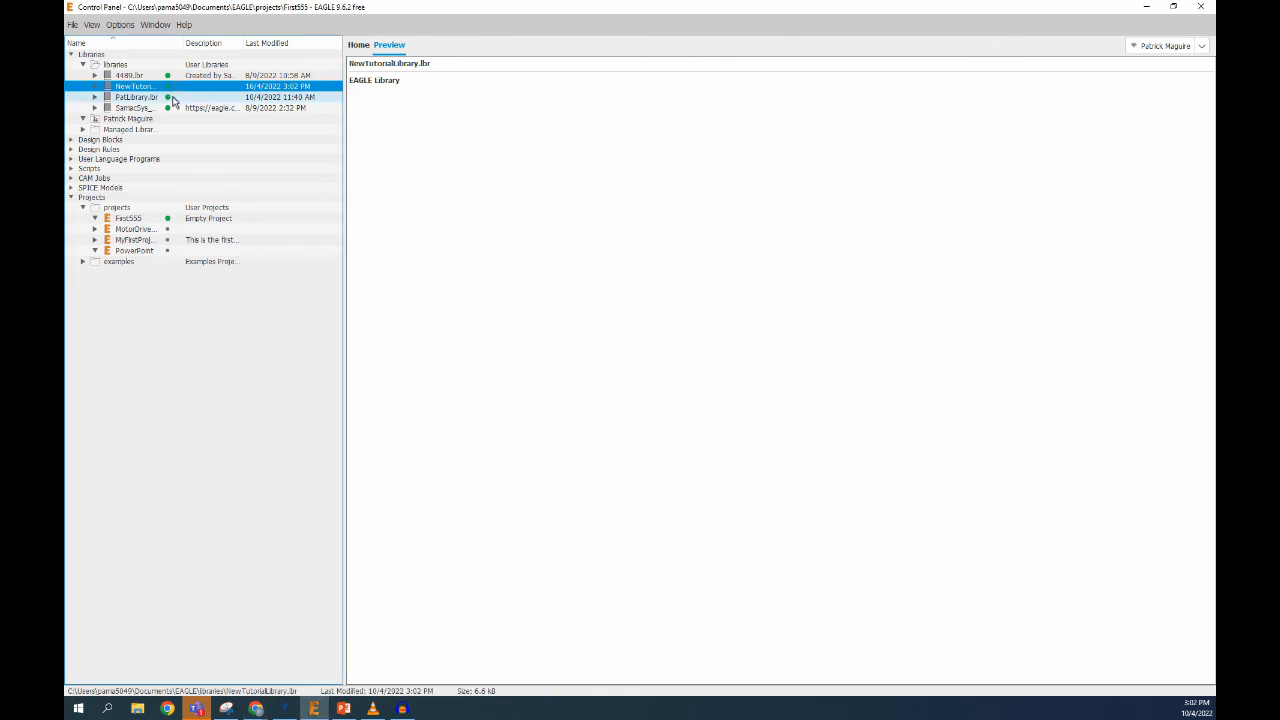
- Create a new project in the user projects folder, keeping its default name
right_click(107, 212)
click(105, 309)
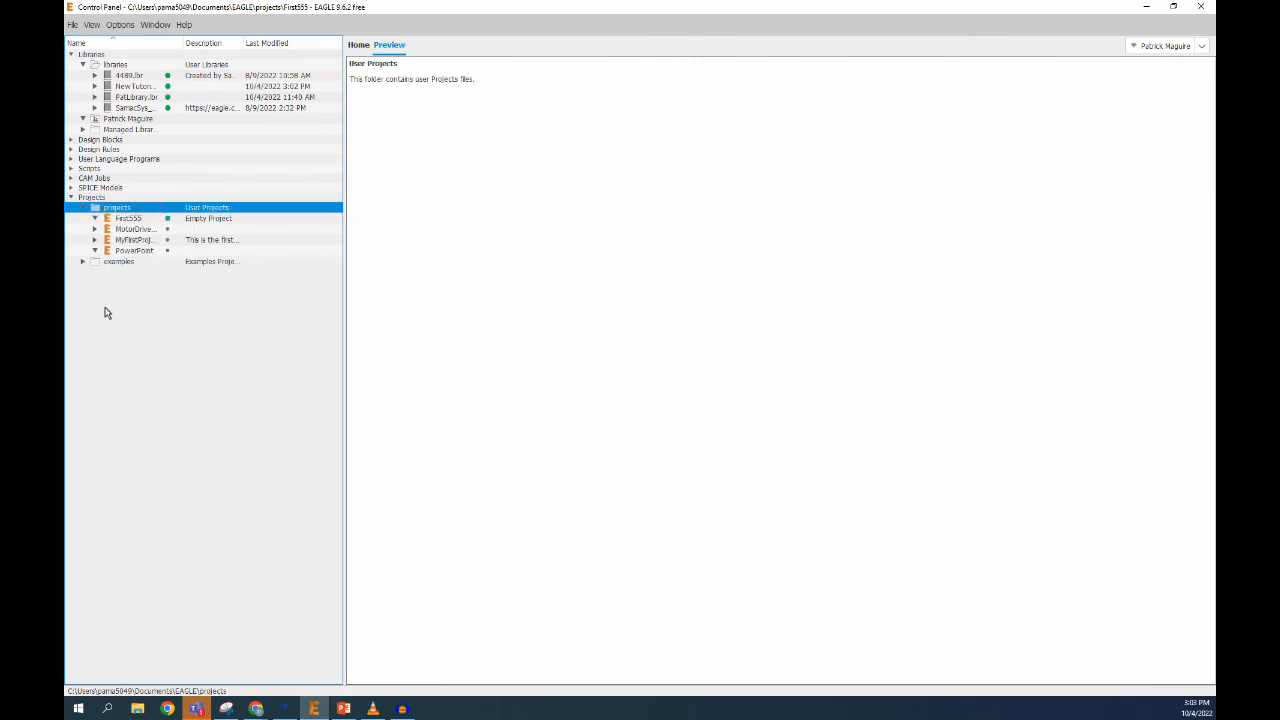
right_click(122, 207)
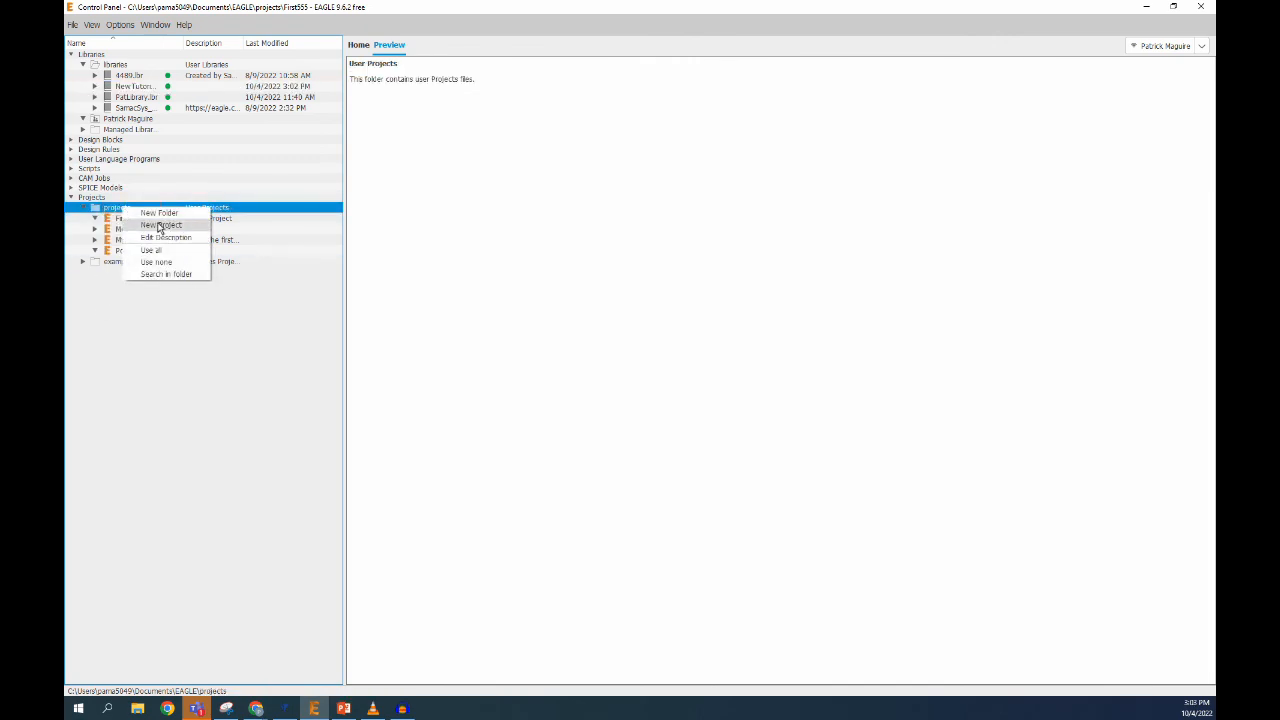
click(150, 226)
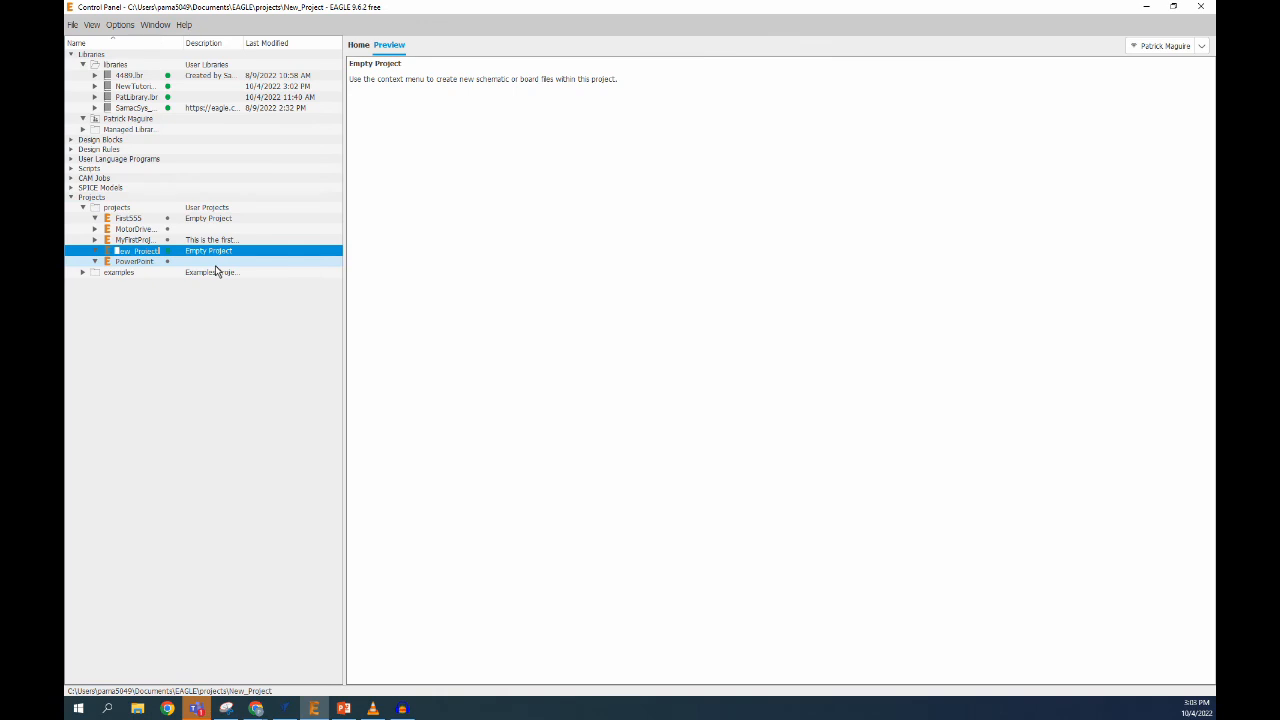
key(Return)
right_click(154, 255)
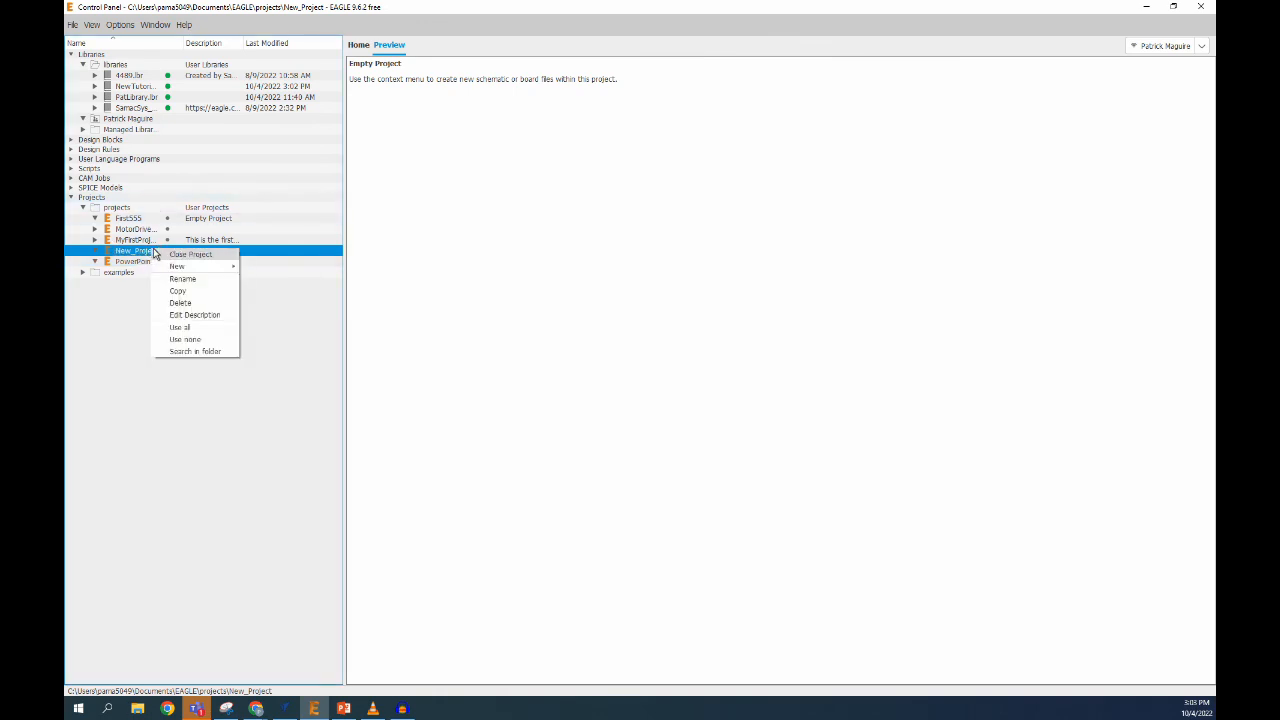
mouse_move(200, 266)
click(262, 278)
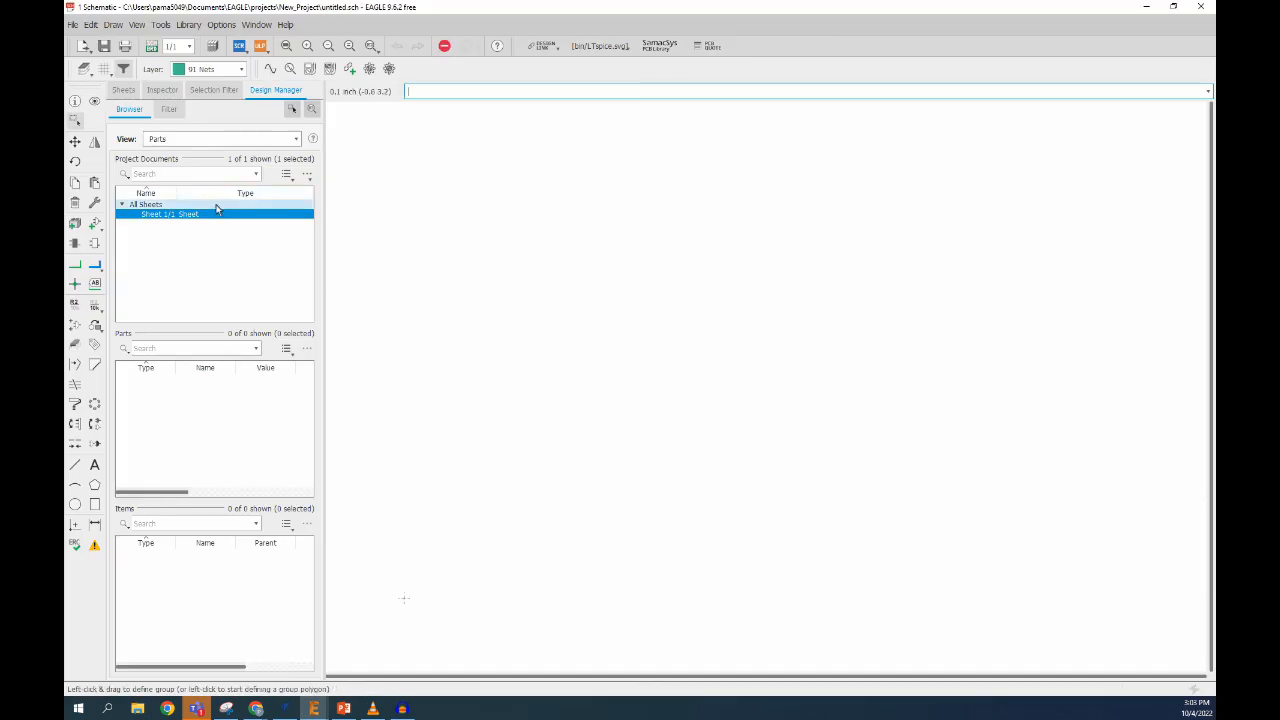
click(96, 227)
drag(209, 9, 442, 67)
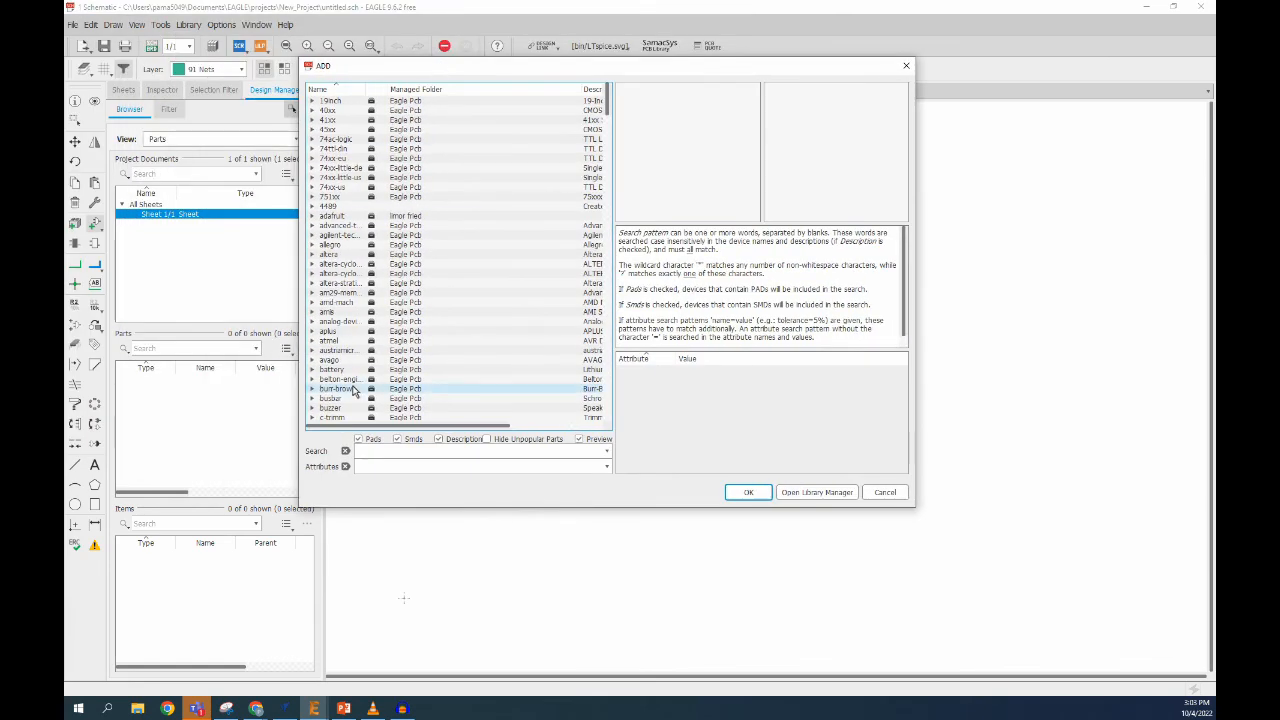
click(906, 66)
click(1146, 7)
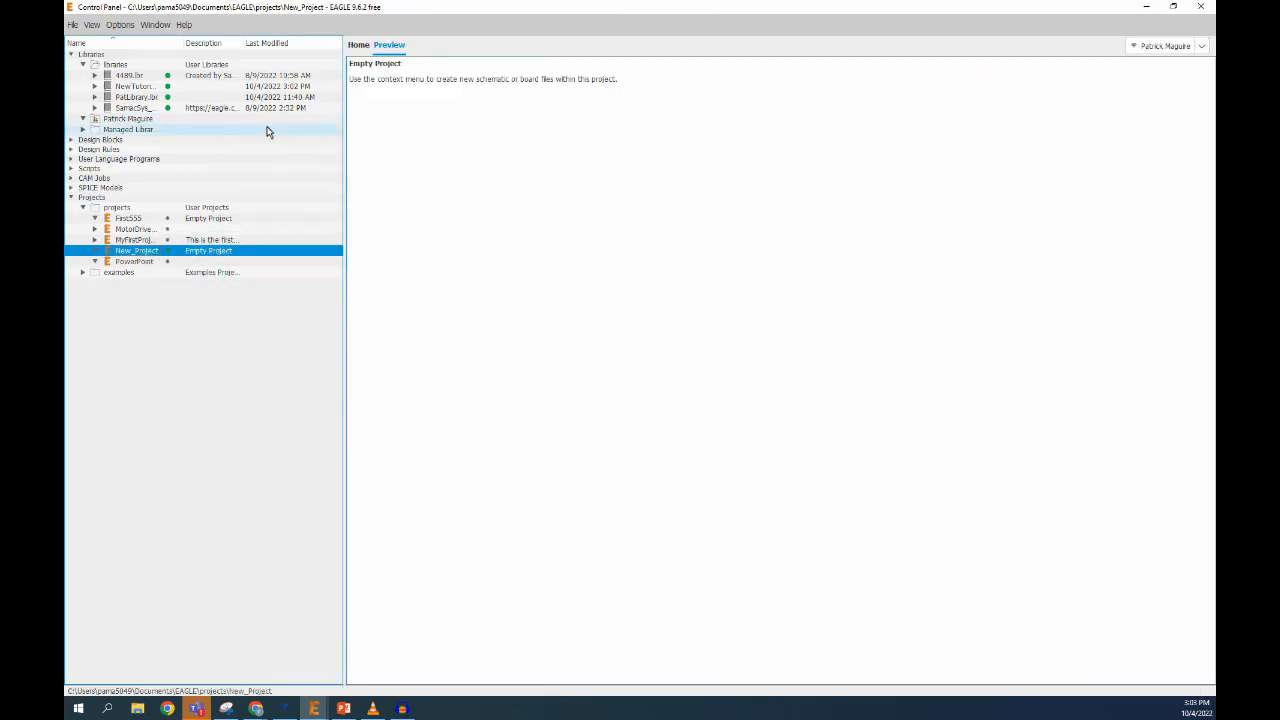
click(119, 87)
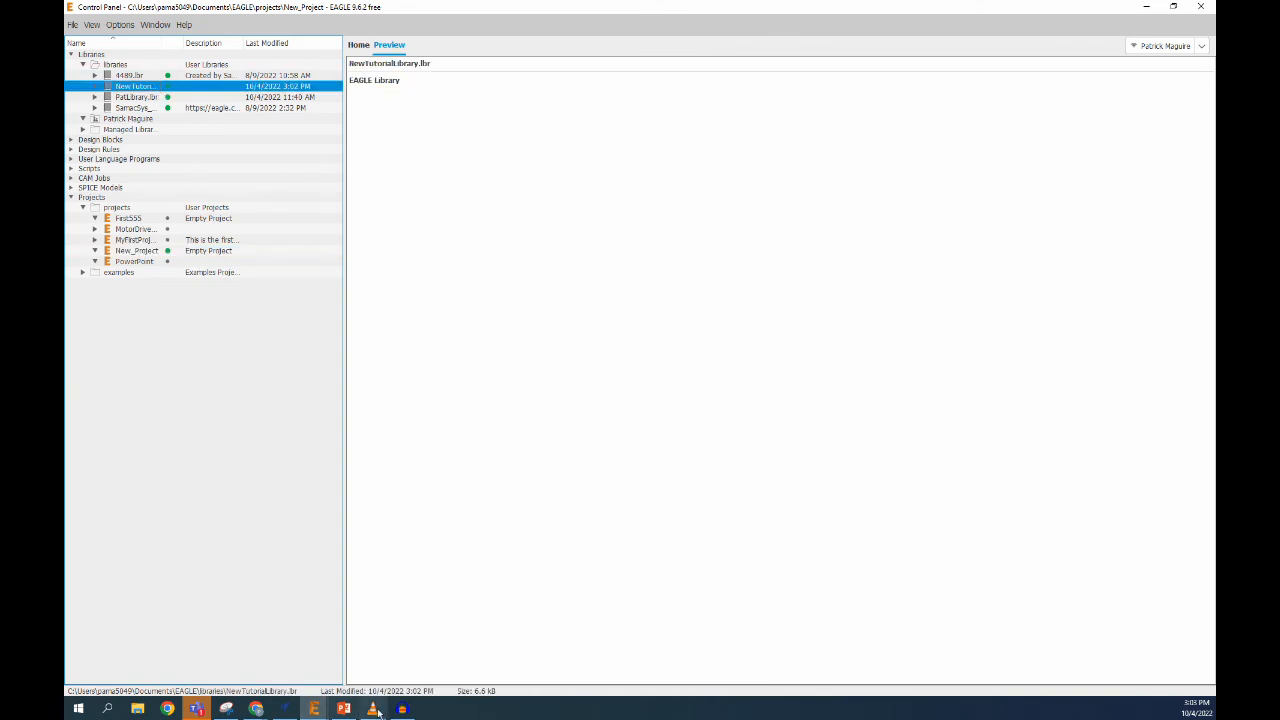
- Create a new schematic in the New_Project project
right_click(142, 250)
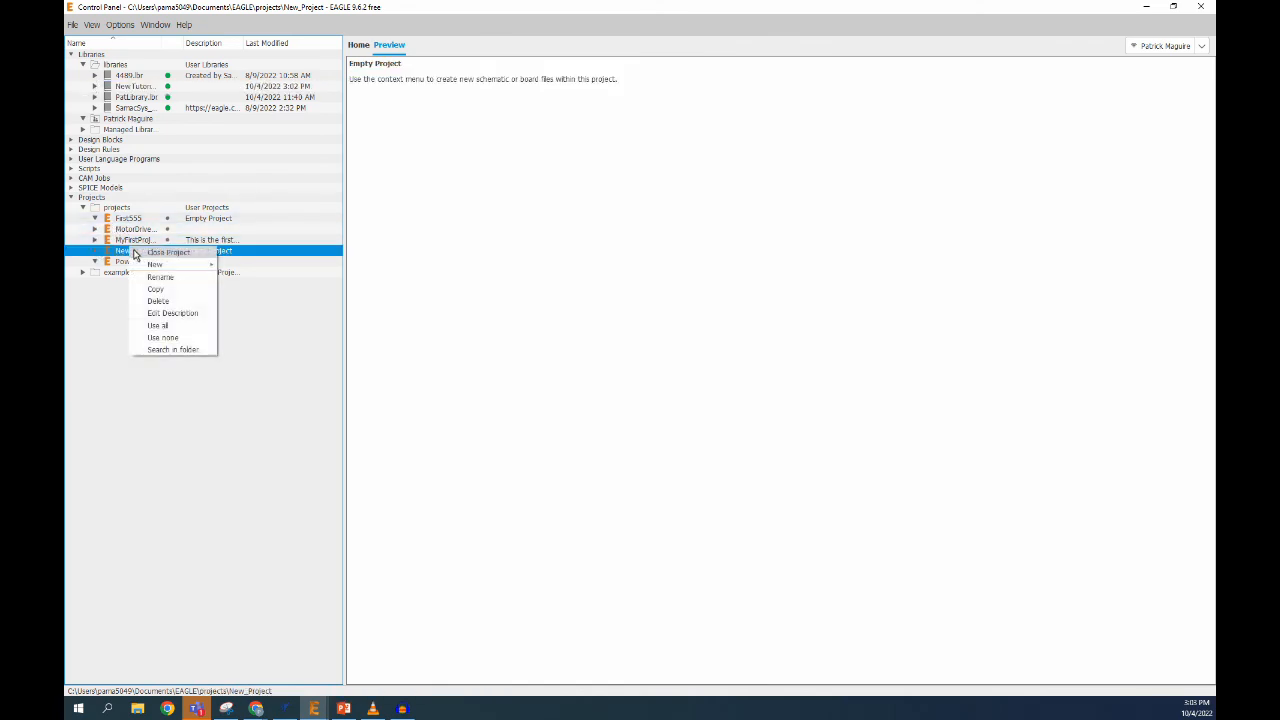
mouse_move(178, 266)
click(258, 266)
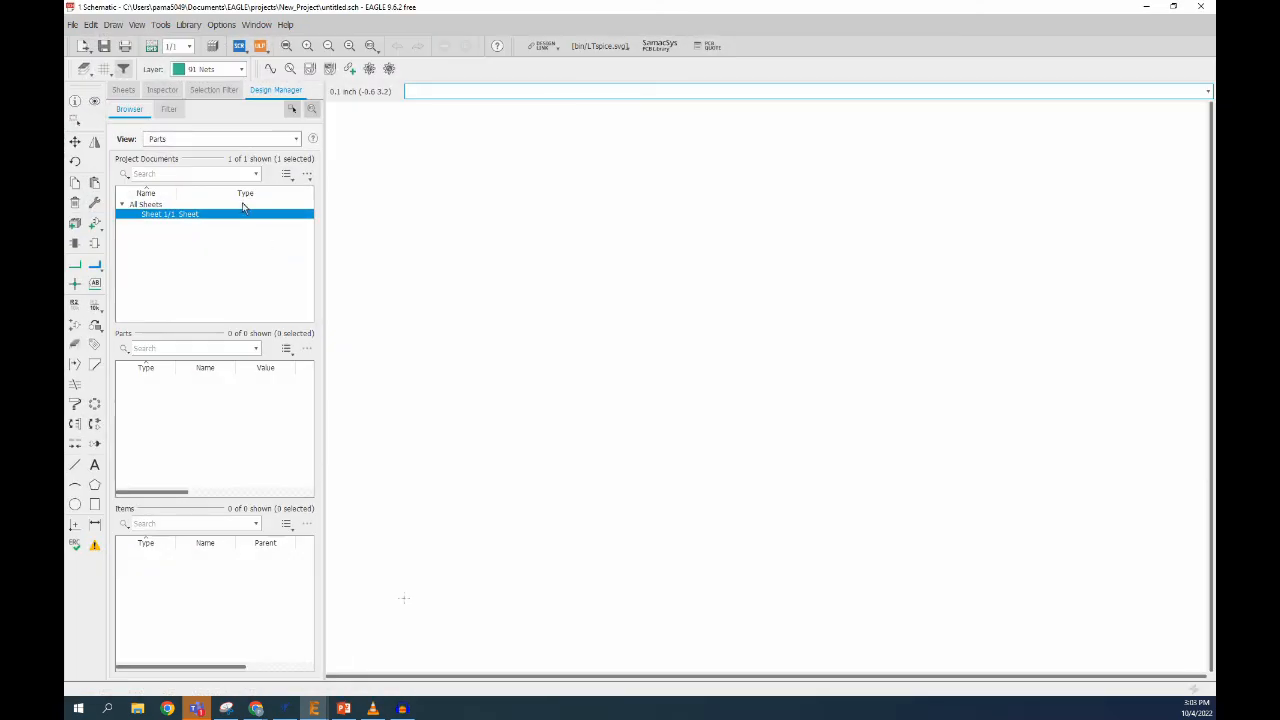
- Add one LM555 device from NewTutorialLibrary to the schematic sheet and end part placement
click(96, 229)
scroll(122, 232, down, 20)
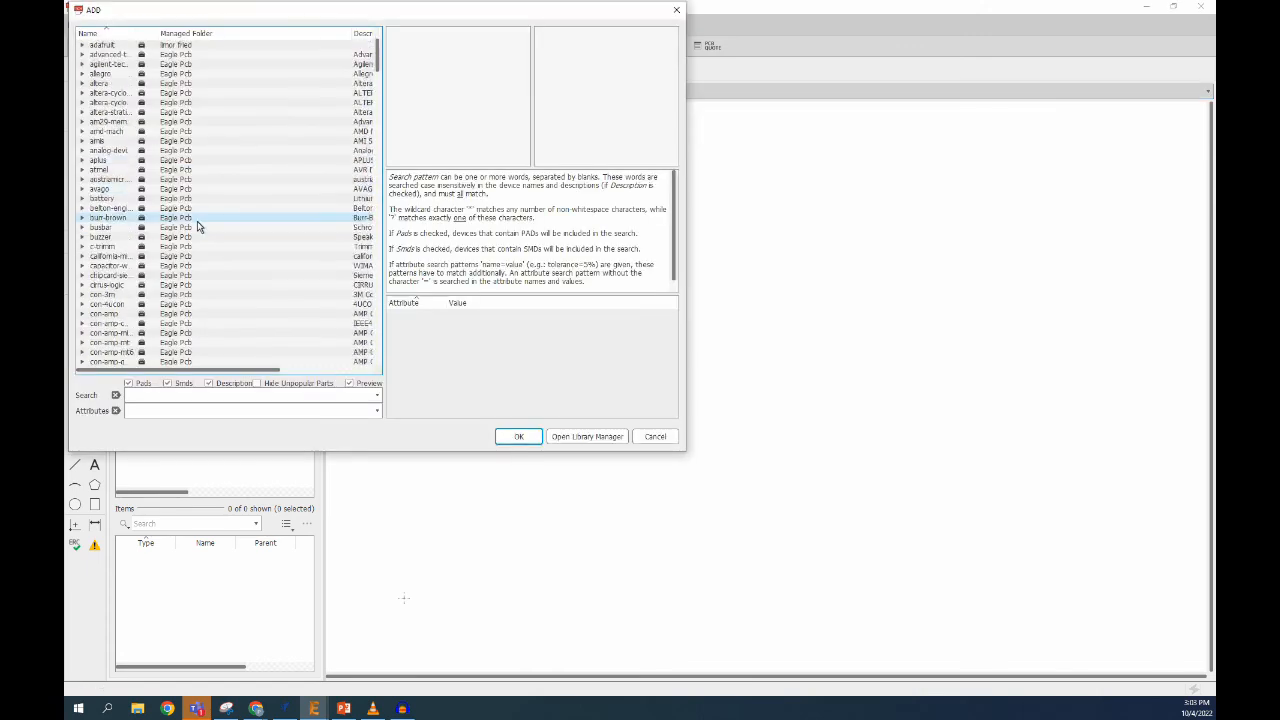
scroll(192, 234, down, 20)
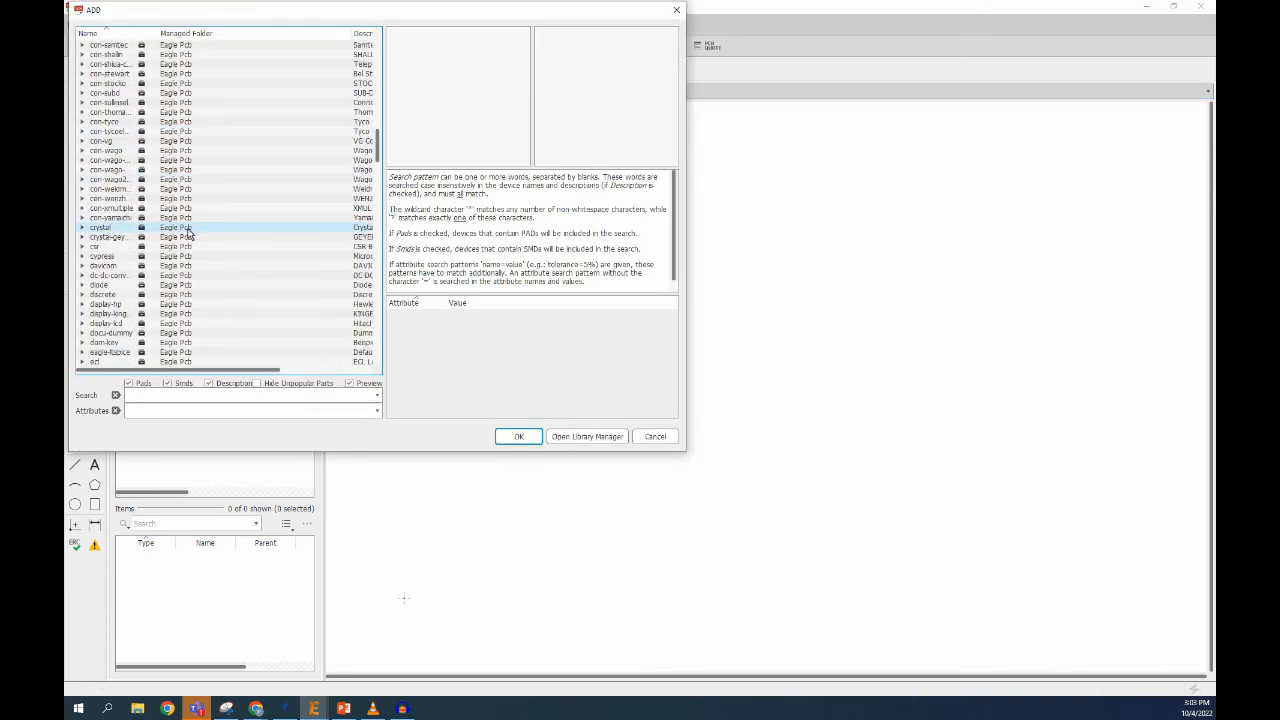
scroll(187, 240, down, 12)
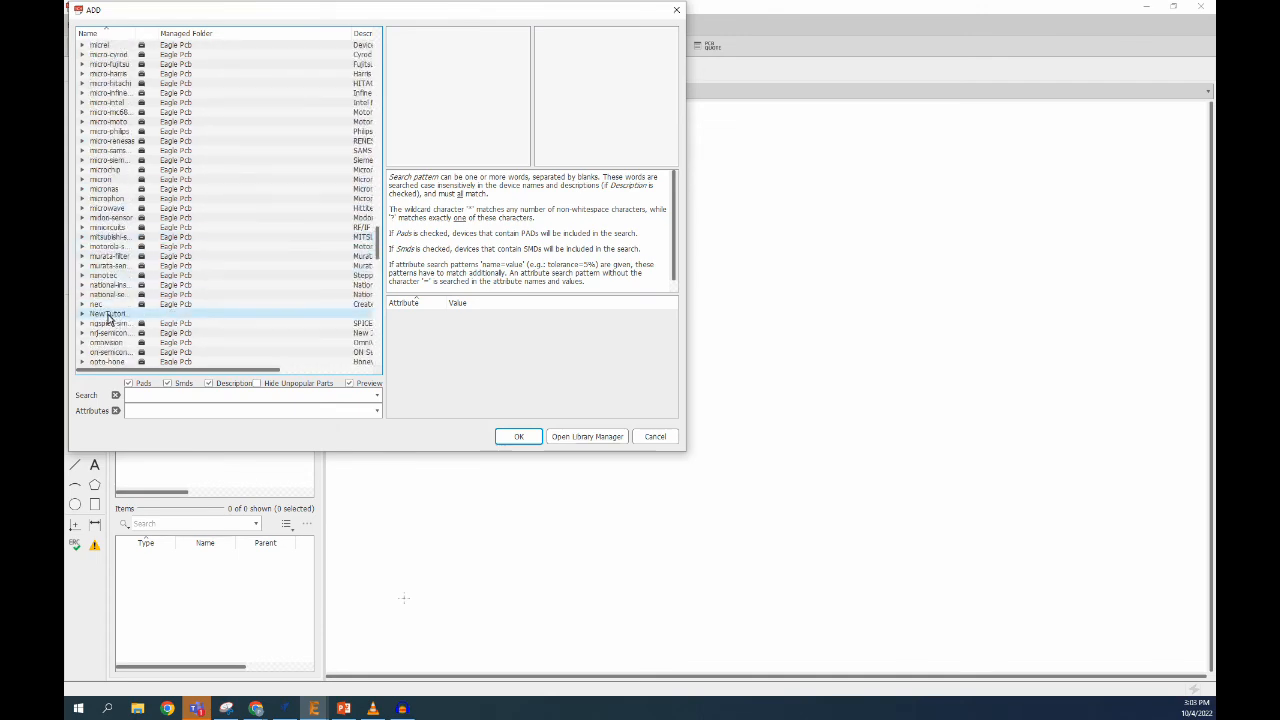
click(109, 316)
click(83, 314)
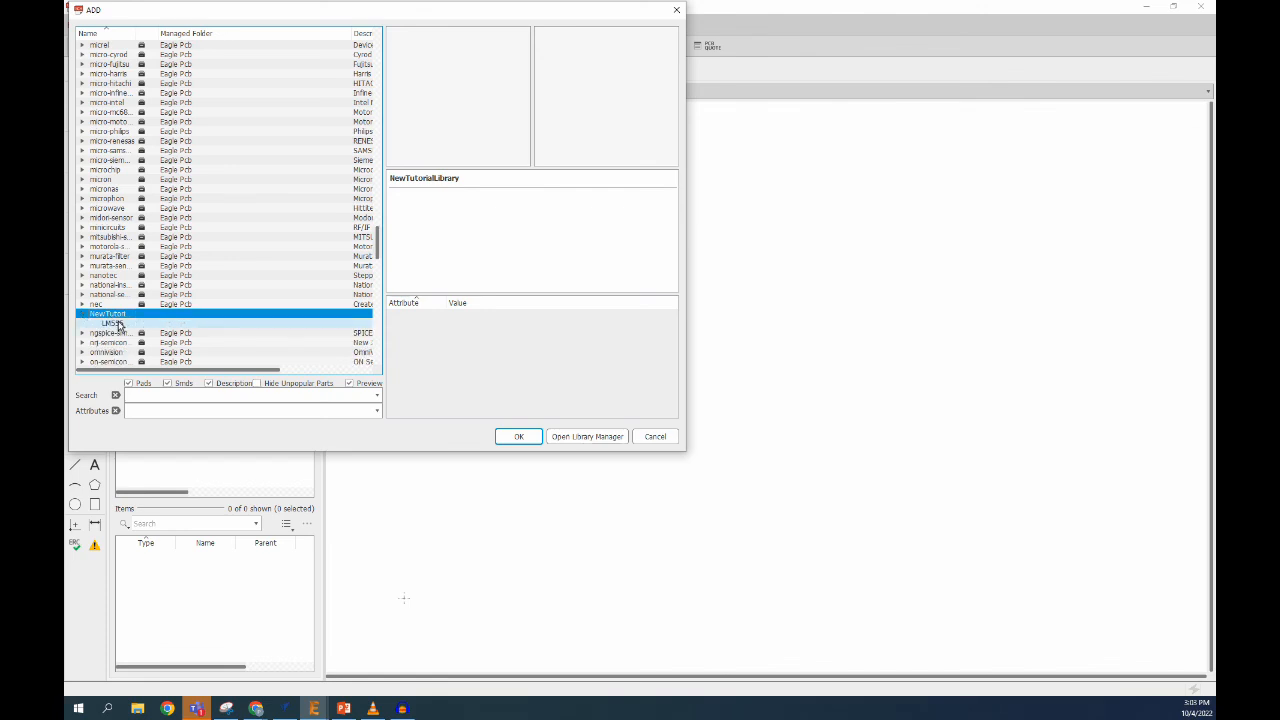
click(115, 323)
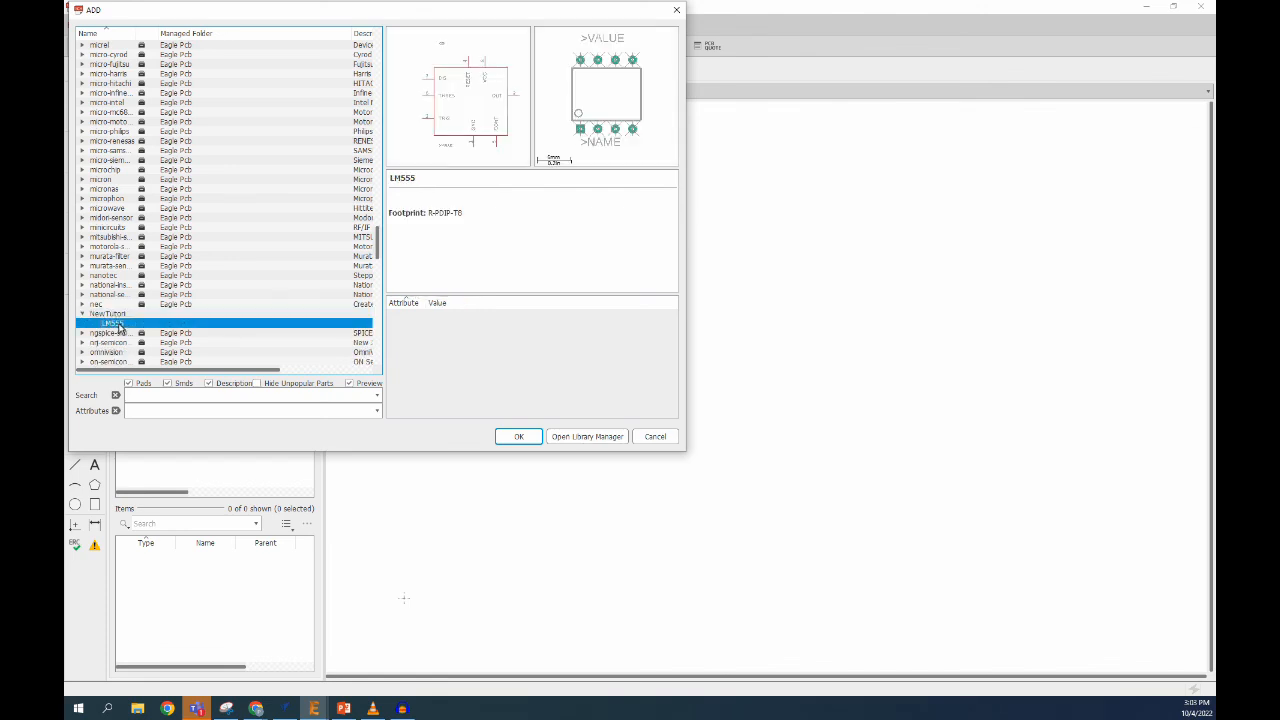
click(518, 436)
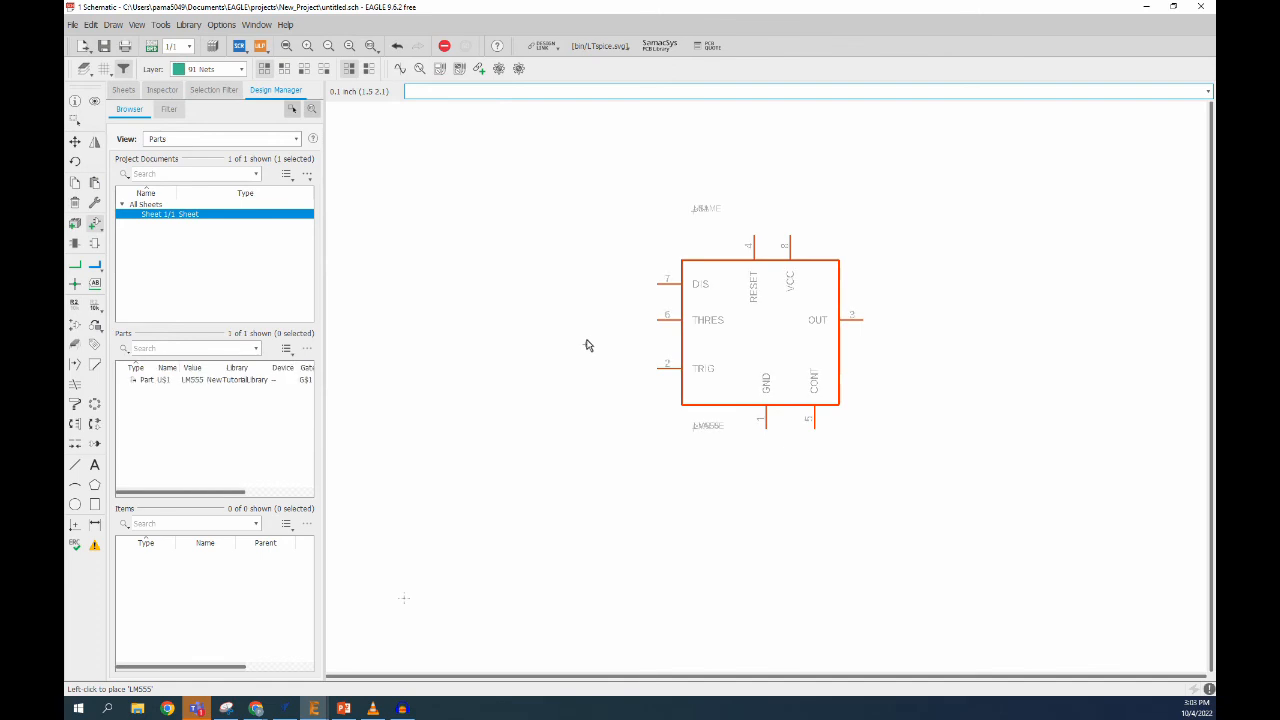
click(587, 345)
key(Escape)
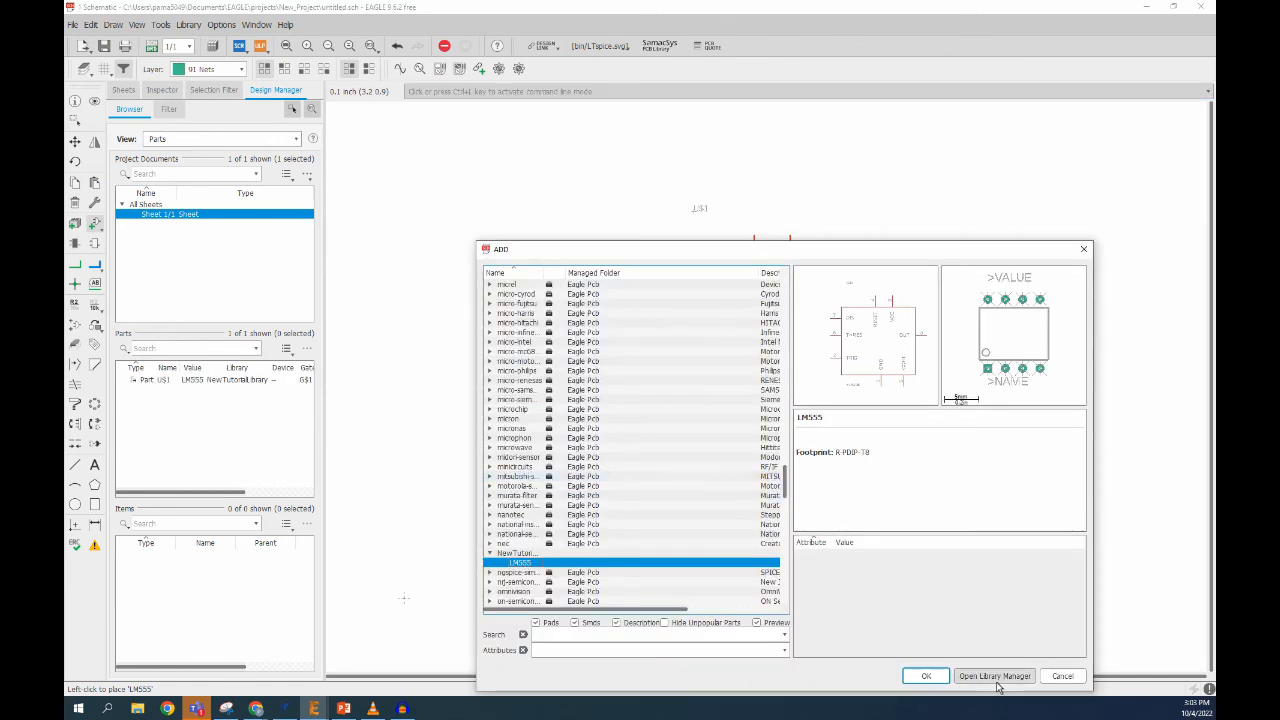
click(1062, 676)
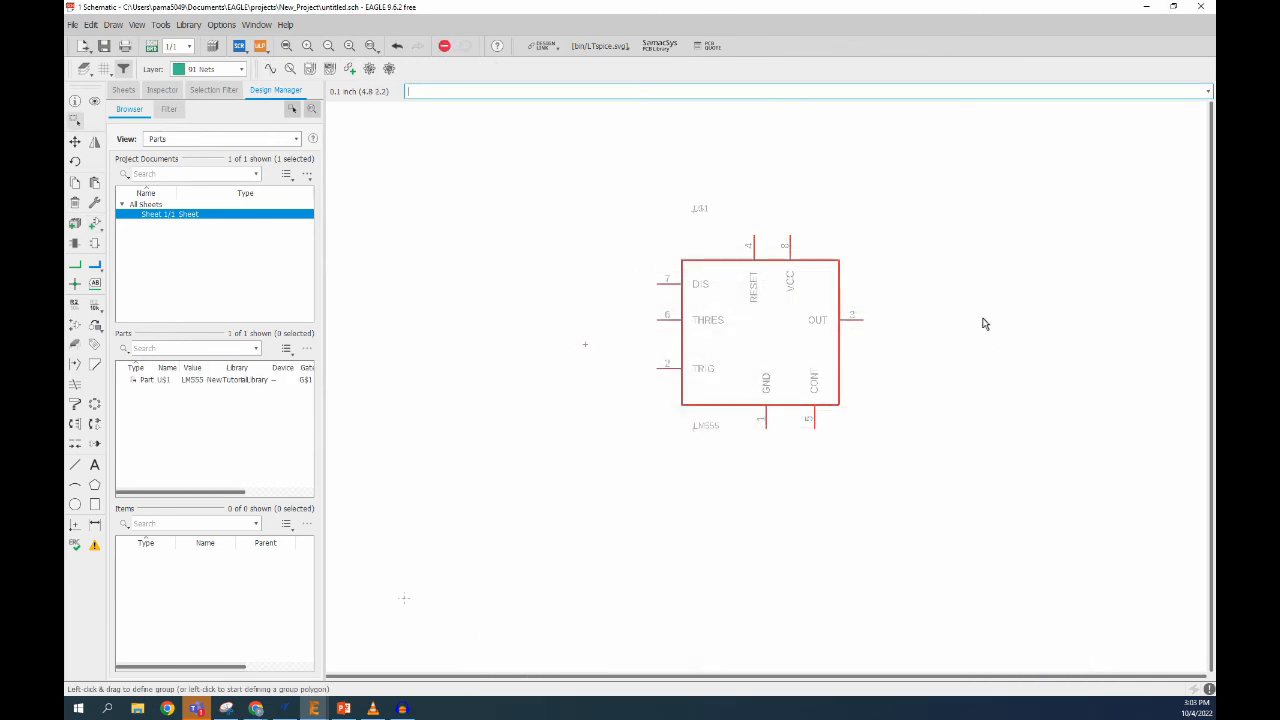